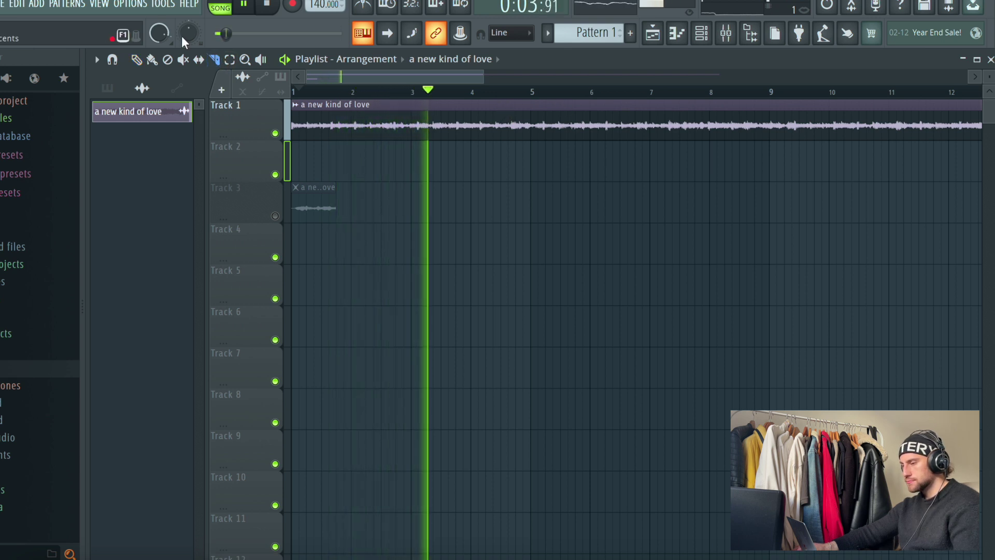
# Step: Slice the "a new kind of love" clip on Track 1 shortly after bar 5 and again shortly after bar 9
pyautogui.scroll(2, 542, 98)
pyautogui.moveTo(555, 135); pyautogui.dragTo(555, 100)
pyautogui.click(556, 95)
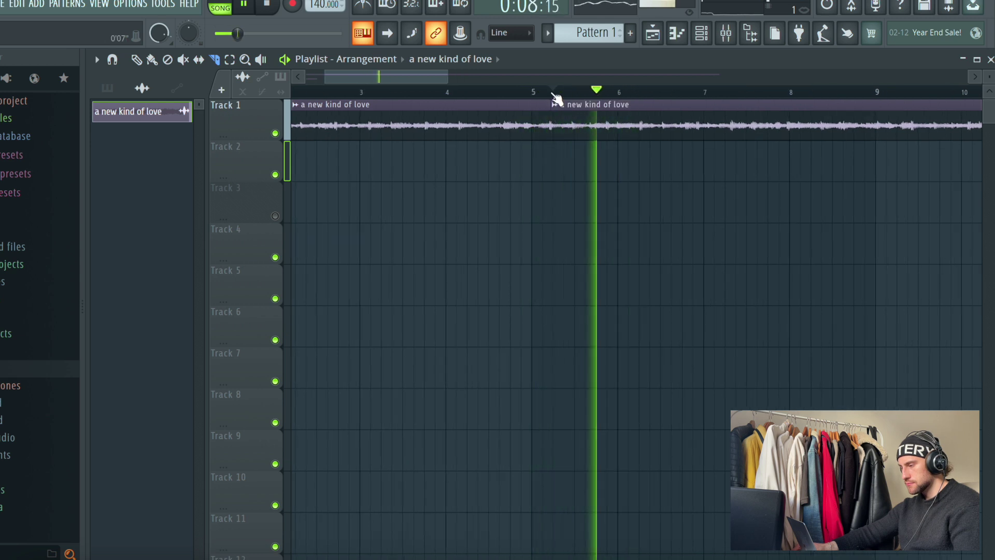
pyautogui.scroll(-4, 555, 98)
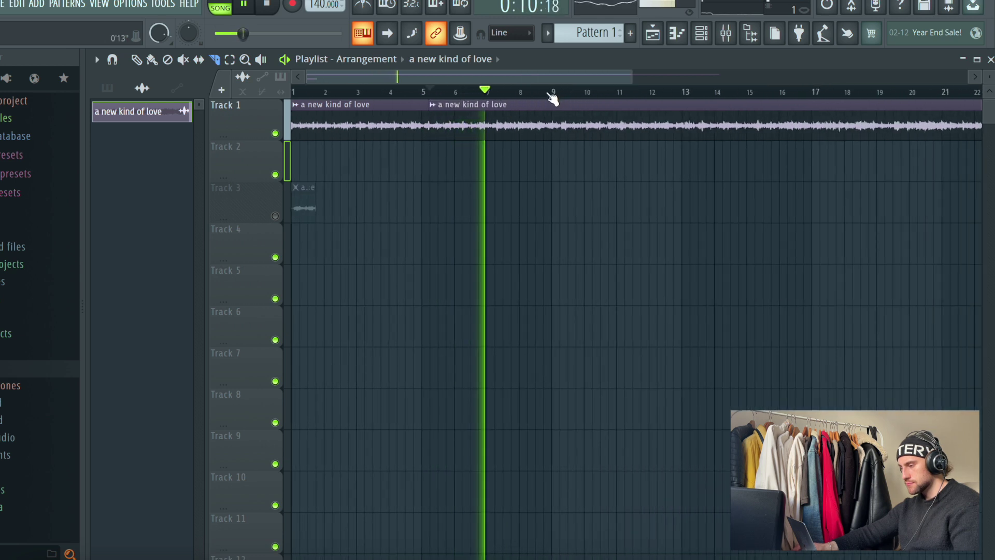
pyautogui.scroll(5, 555, 95)
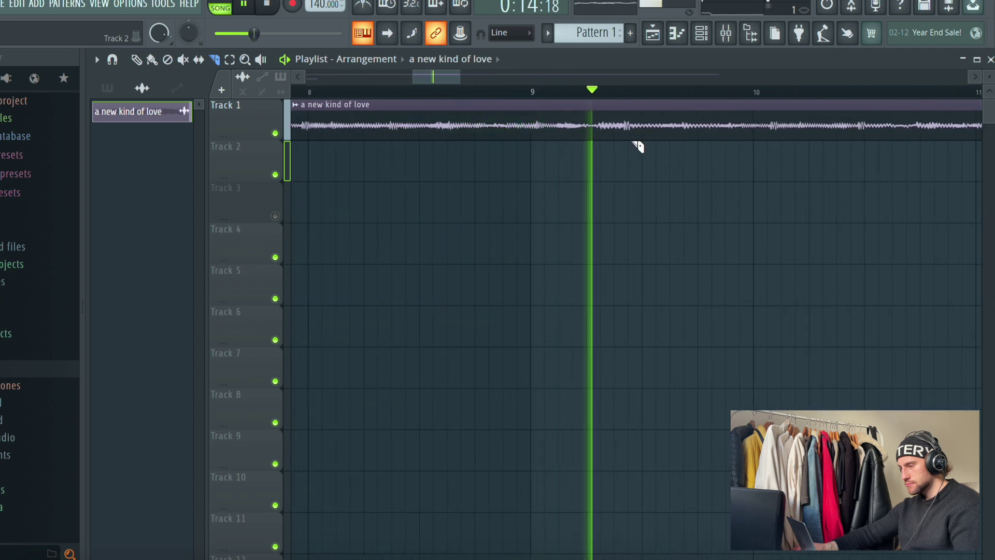
pyautogui.moveTo(626, 133); pyautogui.dragTo(625, 106)
pyautogui.click(628, 92)
pyautogui.scroll(-5, 628, 96)
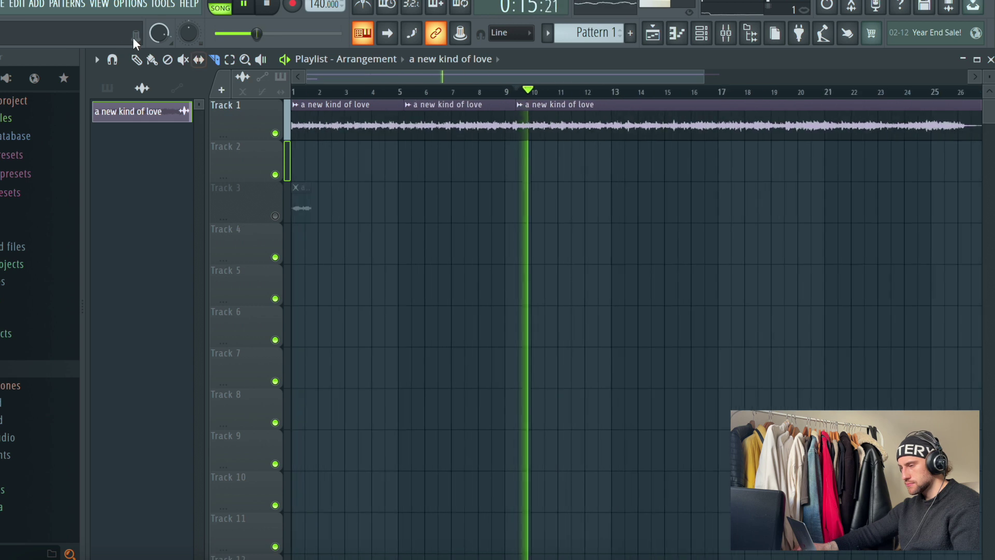
# Step: Move the second slice to Track 2 starting at bar 5 and align the end of the Track 1 slice with bar 5
pyautogui.click(136, 60)
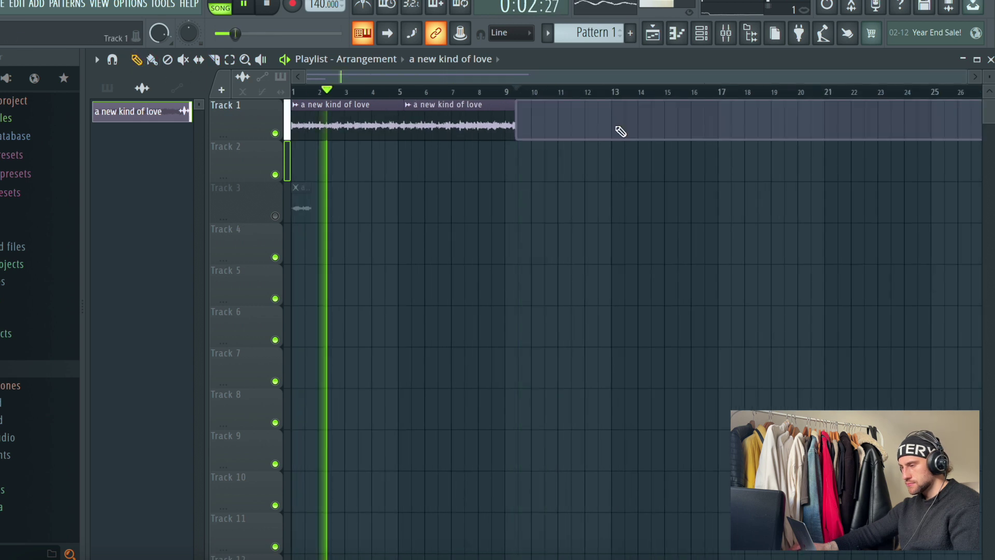
pyautogui.moveTo(403, 119); pyautogui.dragTo(406, 165)
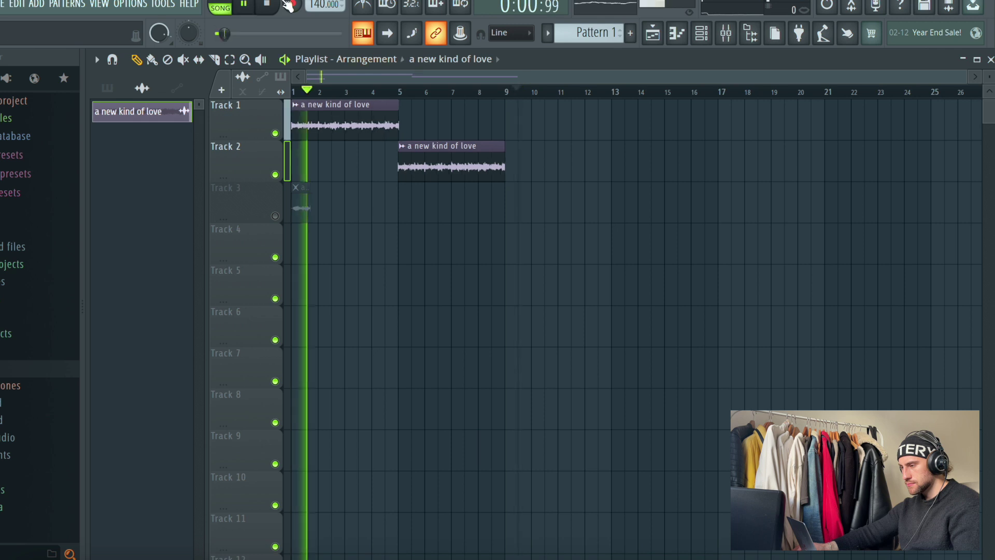
pyautogui.scroll(4, 402, 105)
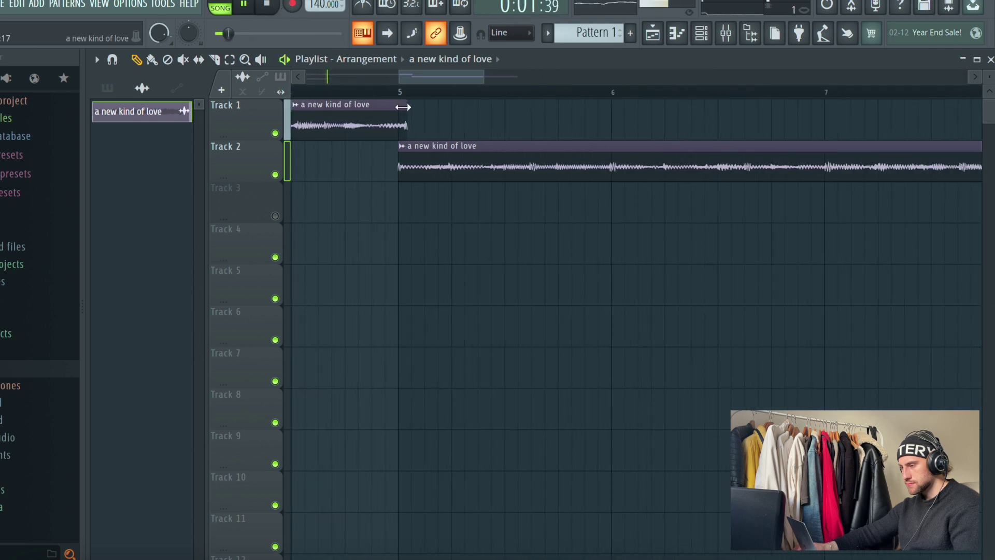
pyautogui.scroll(3, 402, 98)
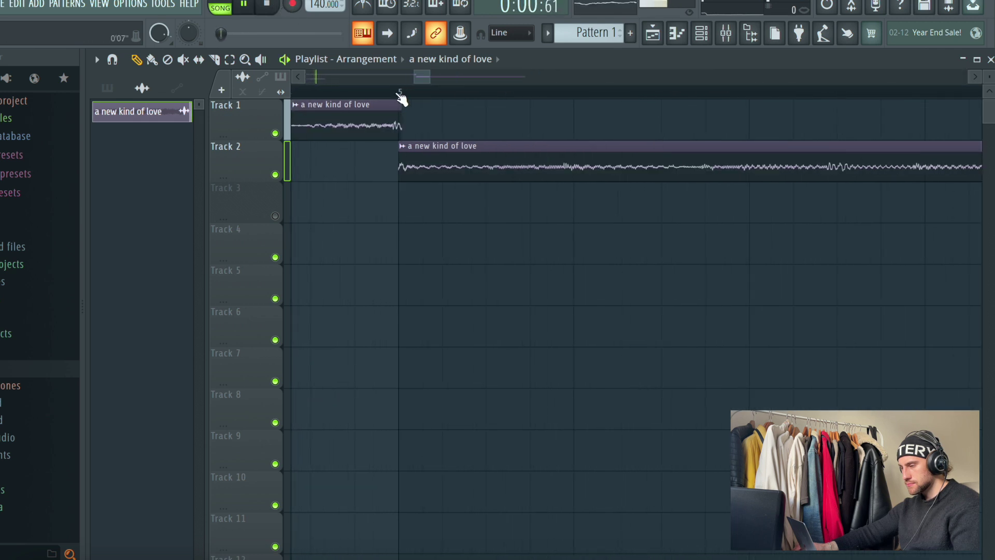
pyautogui.scroll(-6, 405, 99)
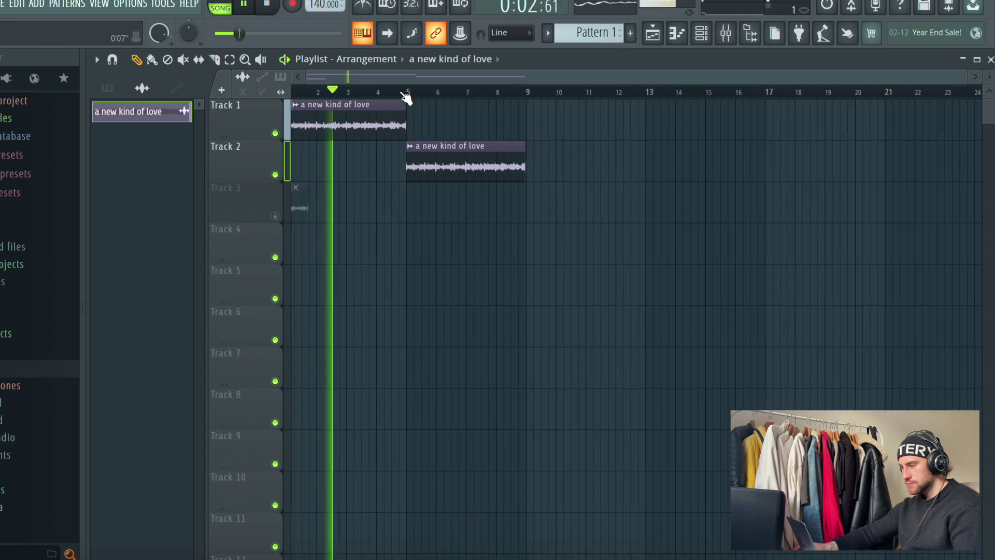
# Step: Route the "a new kind of love" sample to mixer track 1 and set the project tempo to 171 BPM
pyautogui.doubleClick(368, 126)
pyautogui.click(517, 109)
pyautogui.press('space')
pyautogui.press('space')
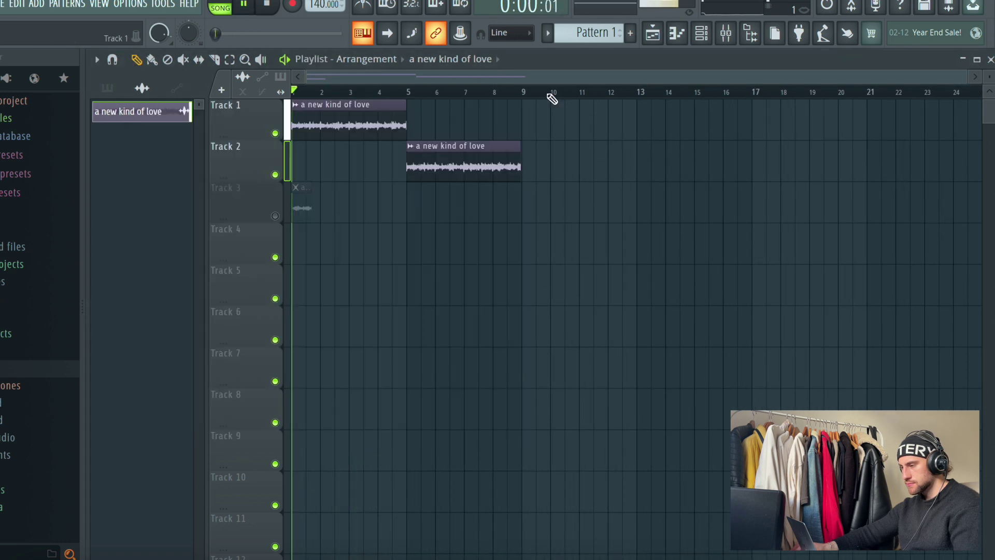
pyautogui.moveTo(323, 5); pyautogui.dragTo(316, 5)
# Step: Load FF Pro-Q on mixer Insert 1 with a -30 dB low shelf around 40 Hz and a -30 dB high shelf around 6220 Hz
pyautogui.click(726, 34)
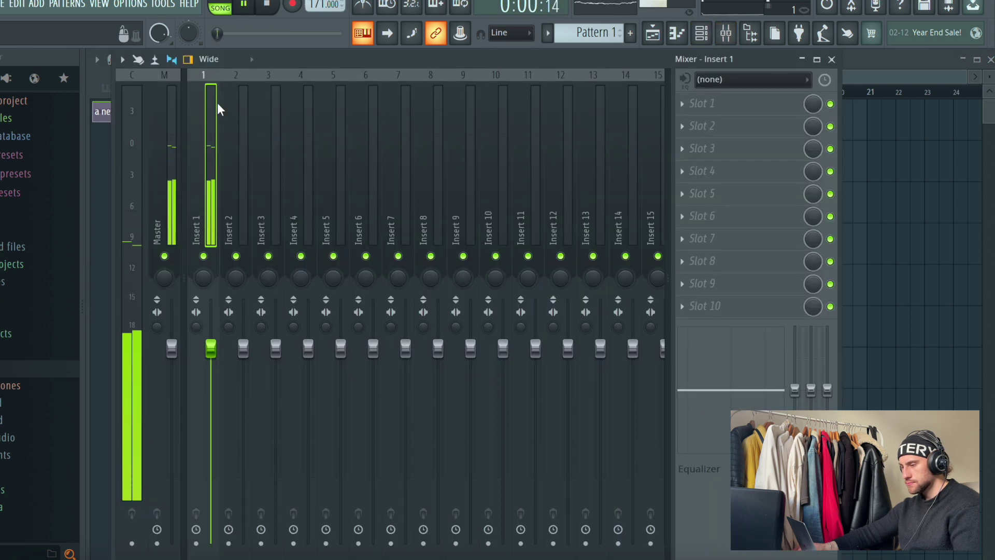
pyautogui.click(707, 116)
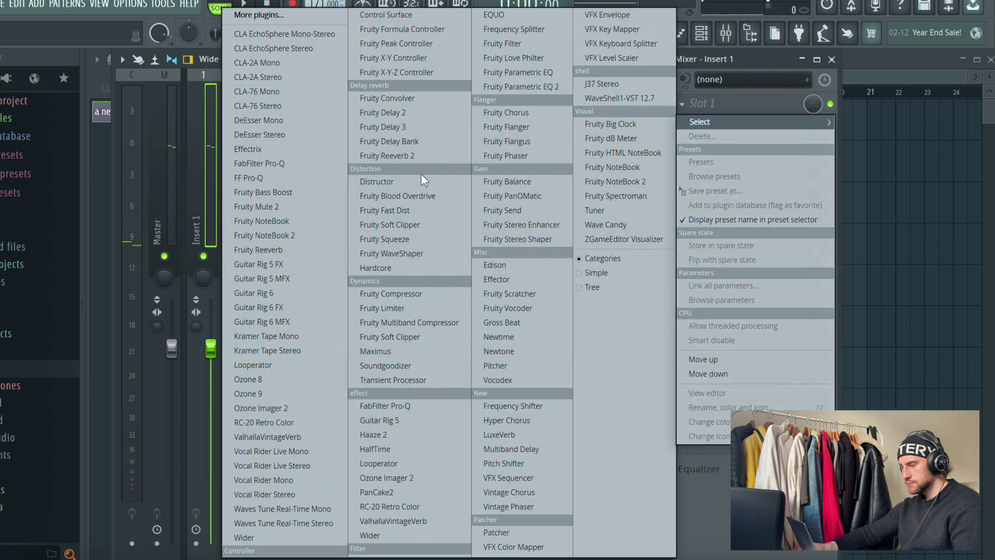
pyautogui.click(258, 178)
pyautogui.moveTo(95, 252); pyautogui.dragTo(135, 301)
pyautogui.scroll(3, 134, 302)
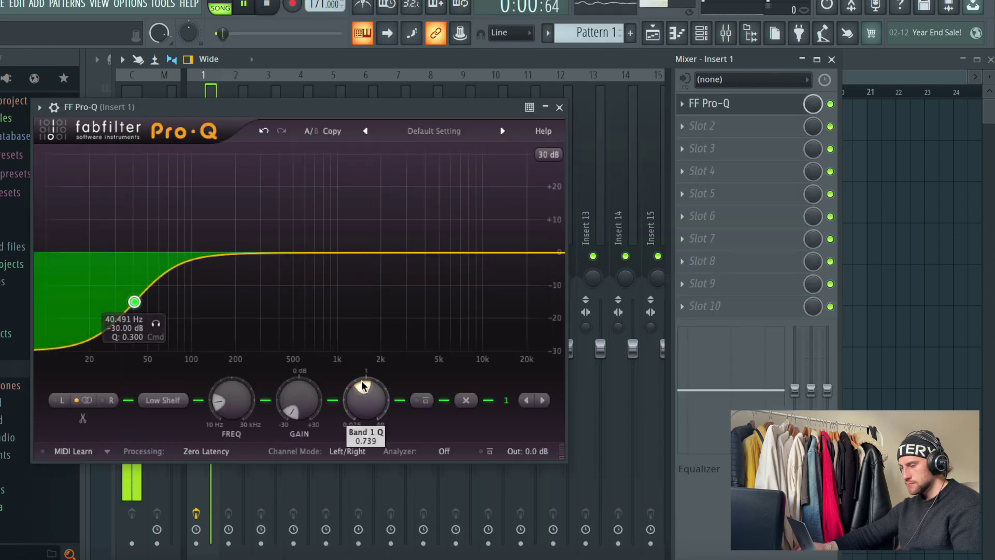
pyautogui.moveTo(534, 254); pyautogui.dragTo(455, 302)
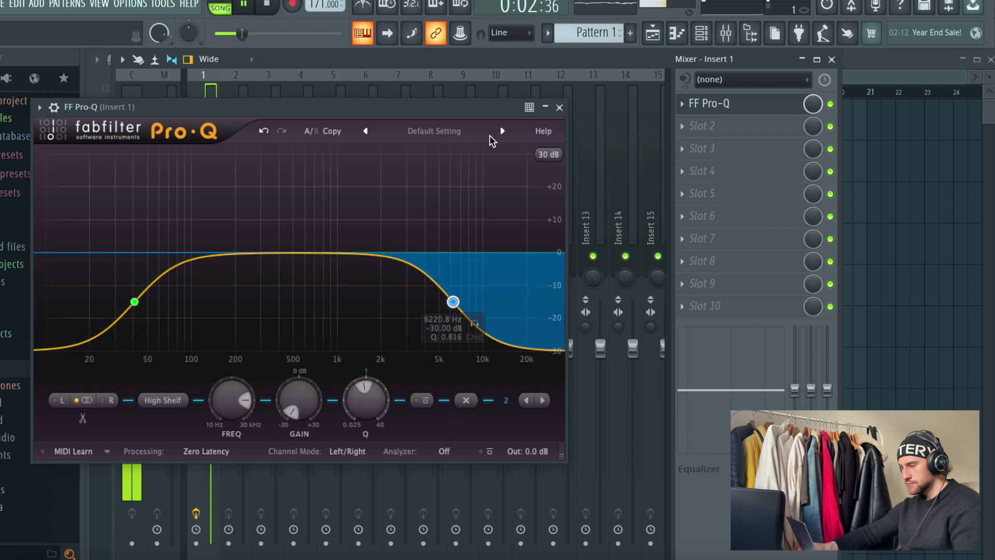
pyautogui.click(559, 108)
# Step: Add RC-20 Retro Color as the second effect using the Vinyl 2 preset, and lower its magnitude slightly and its noise amount
pyautogui.click(721, 126)
pyautogui.moveTo(713, 142)
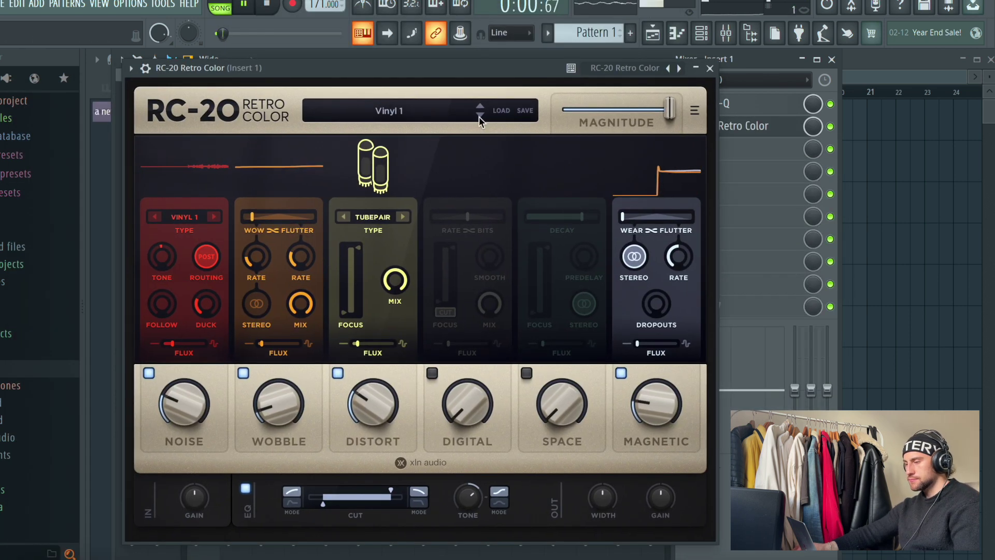
pyautogui.click(480, 114)
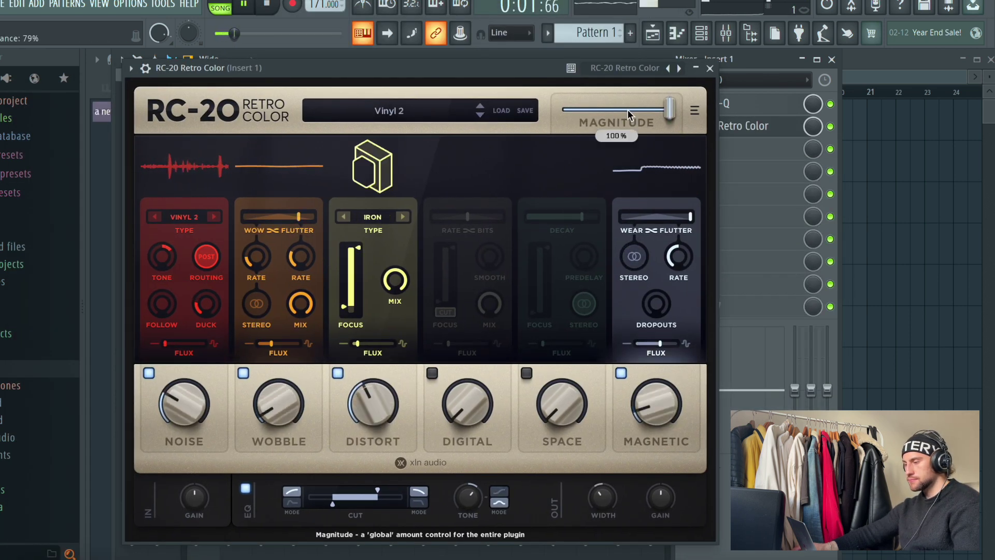
pyautogui.scroll(-1, 643, 111)
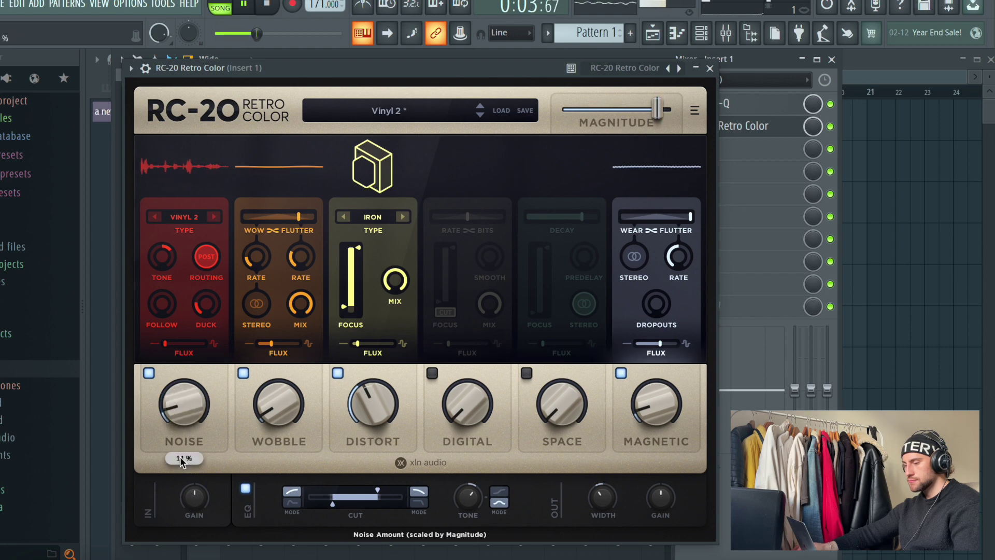
pyautogui.click(719, 63)
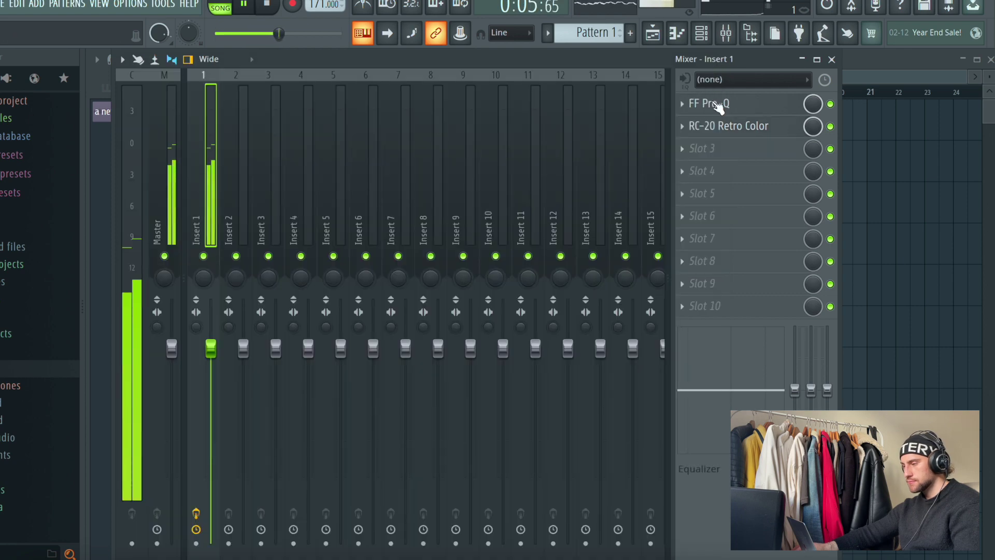
# Step: Add ValhallaVintageVerb as the third effect with mix at 18.7 %, HighCut at 4190 Hz and LowCut at 540 Hz
pyautogui.click(721, 151)
pyautogui.click(393, 521)
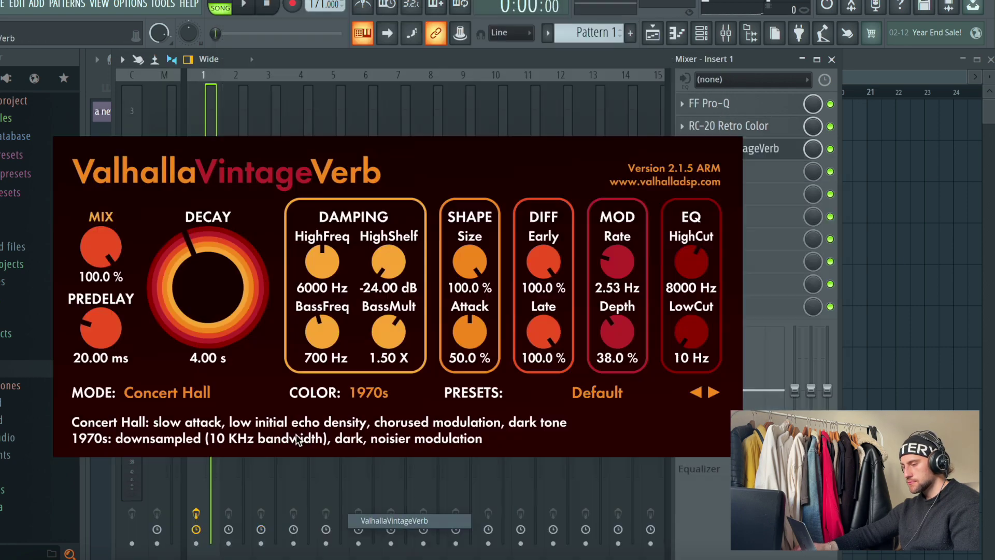
pyautogui.moveTo(106, 385); pyautogui.dragTo(107, 436)
pyautogui.moveTo(688, 331)
pyautogui.mouseDown()
pyautogui.moveTo(688, 260)
pyautogui.moveTo(681, 341)
pyautogui.mouseUp()
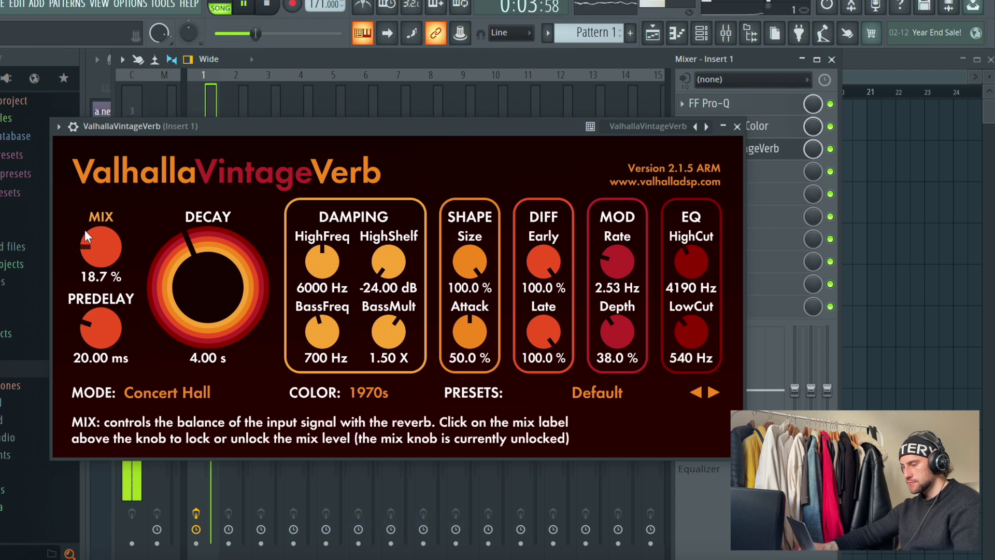
pyautogui.click(738, 126)
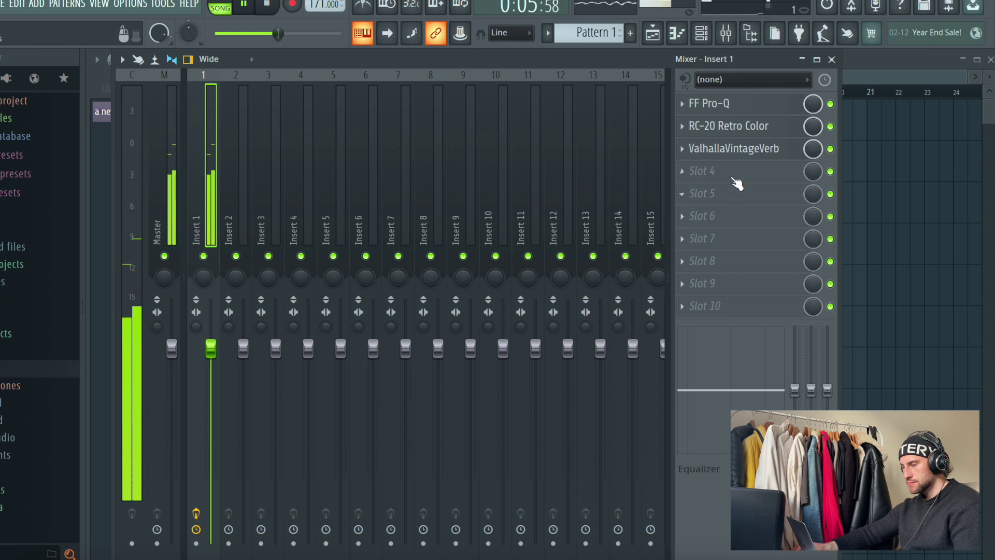
pyautogui.click(832, 59)
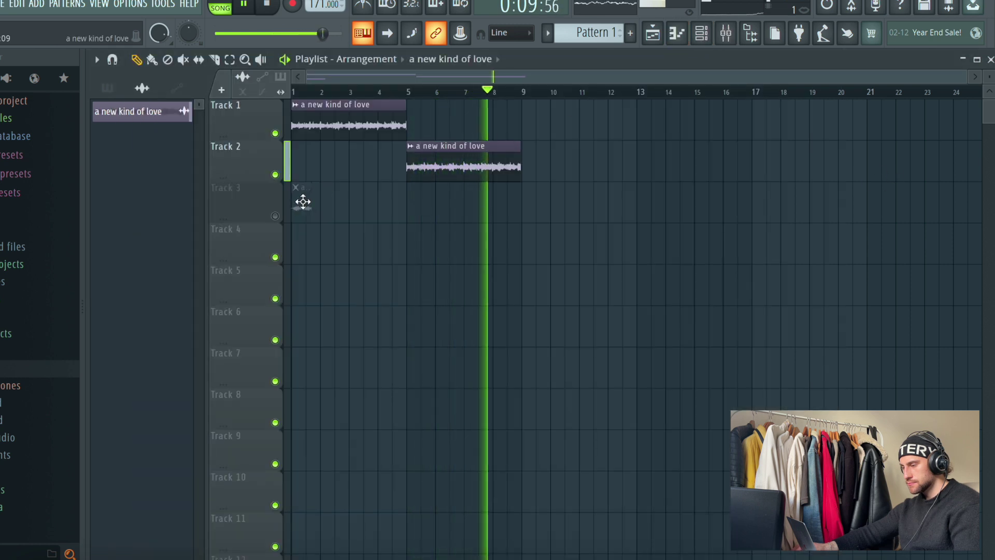
# Step: Move the short Track 3 clip so it ends at bar 9, unmute it, and shorten the Track 2 clip to end where it starts
pyautogui.moveTo(304, 202); pyautogui.dragTo(513, 211)
pyautogui.scroll(10, 524, 92)
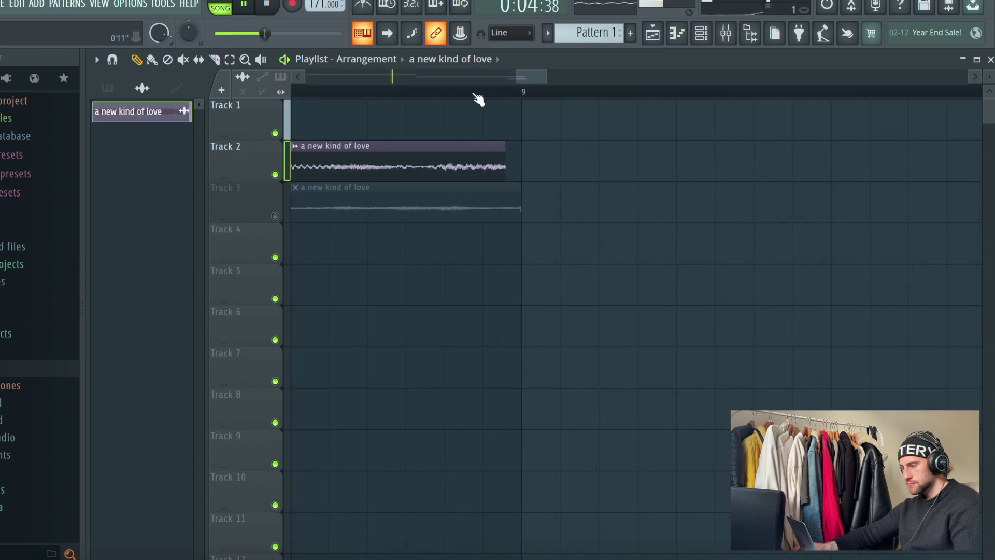
pyautogui.scroll(-2, 473, 96)
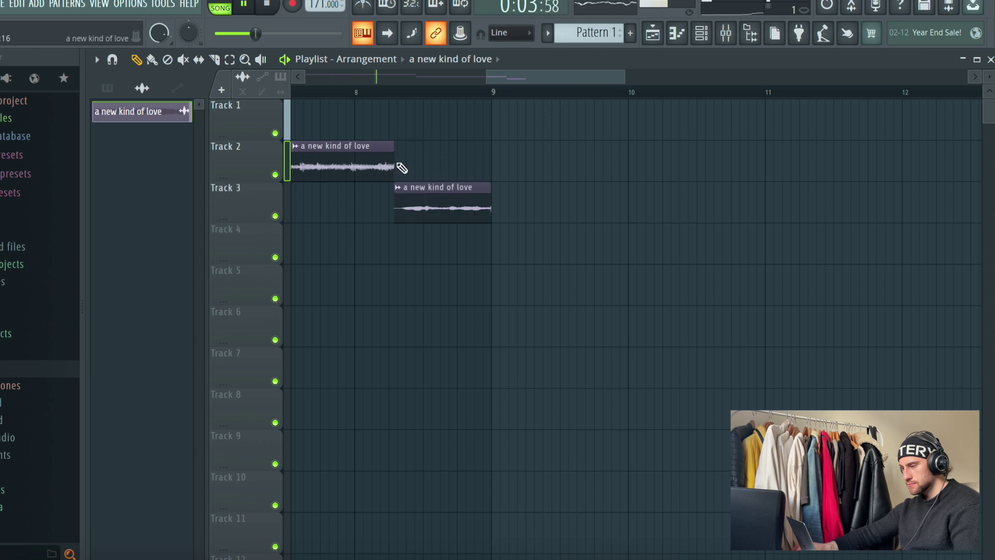
pyautogui.scroll(-3, 358, 94)
pyautogui.click(396, 91)
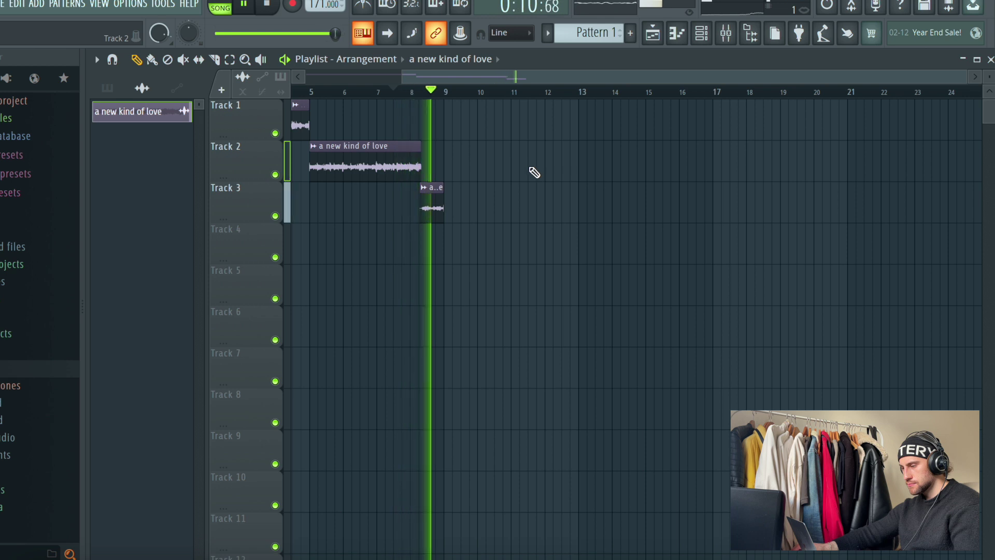
# Step: Select the clips on Tracks 1 to 3 and duplicate them so the copy starts at bar 9
pyautogui.scroll(-2, 452, 88)
pyautogui.click(230, 60)
pyautogui.moveTo(550, 305); pyautogui.dragTo(301, 110)
pyautogui.click(136, 60)
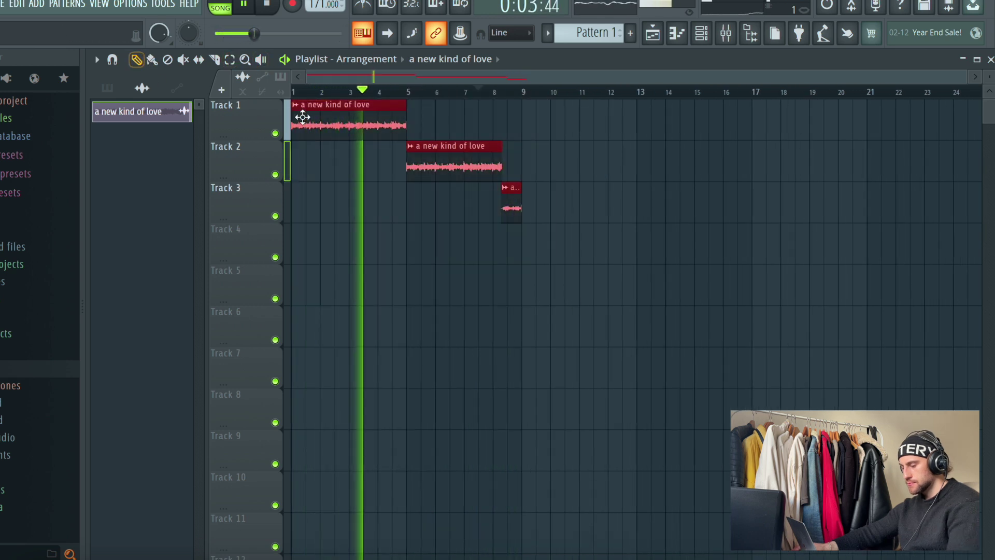
pyautogui.hotkey('ctrl', 'b')
pyautogui.scroll(6, 524, 94)
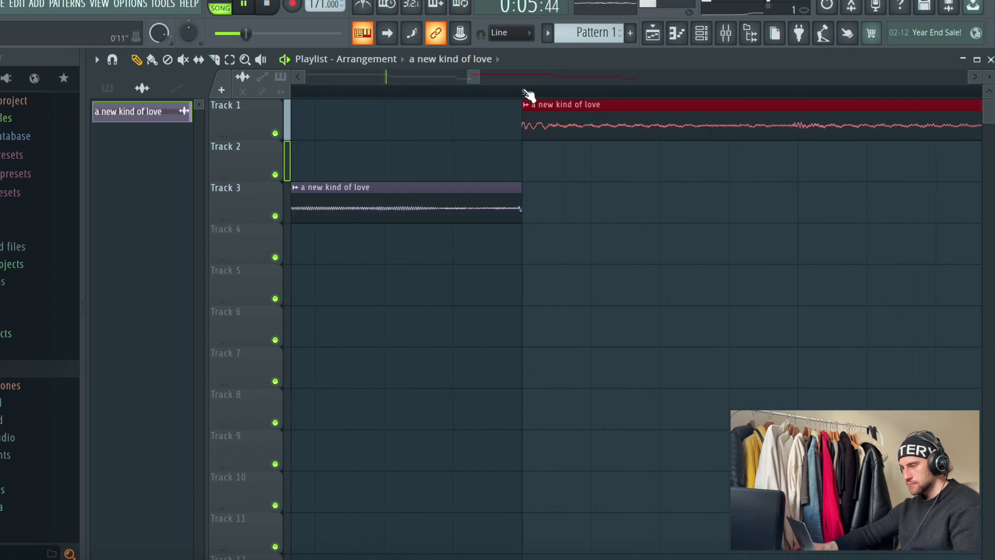
# Step: Delete the first short Track 3 clip before bar 9 and extend the first Track 2 clip to end at bar 9
pyautogui.scroll(-5, 524, 93)
pyautogui.click(495, 240)
pyautogui.rightClick(500, 194)
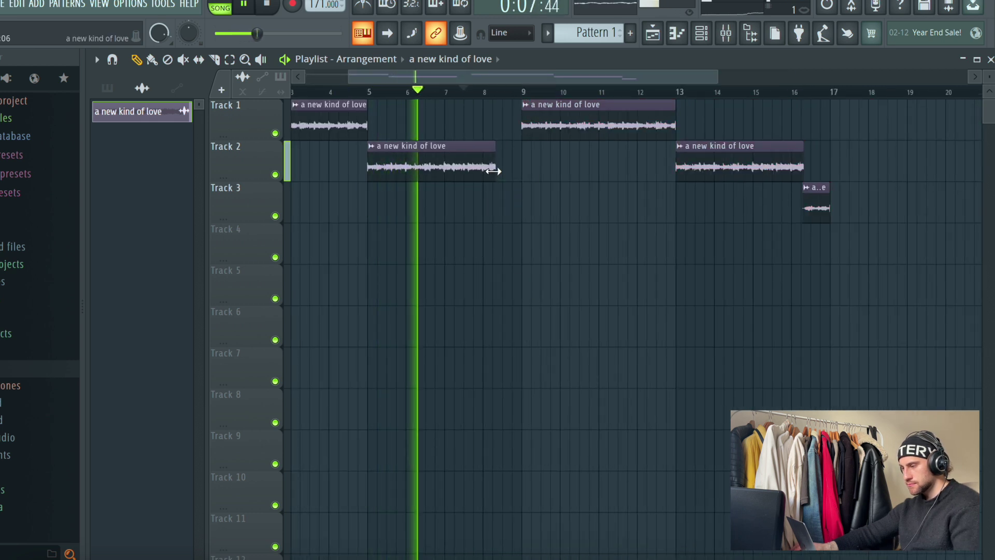
pyautogui.moveTo(493, 171); pyautogui.dragTo(519, 200)
pyautogui.scroll(5, 524, 95)
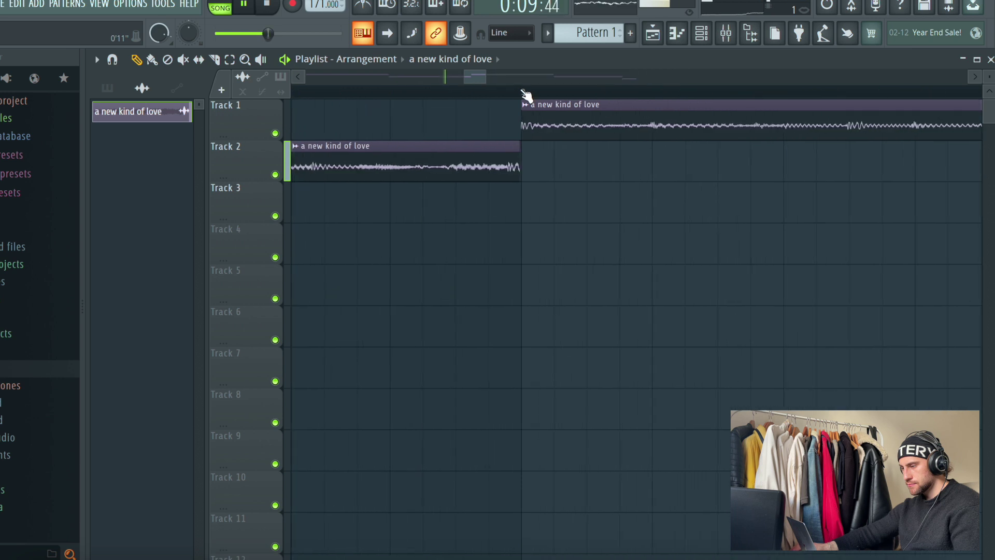
pyautogui.scroll(-3, 521, 159)
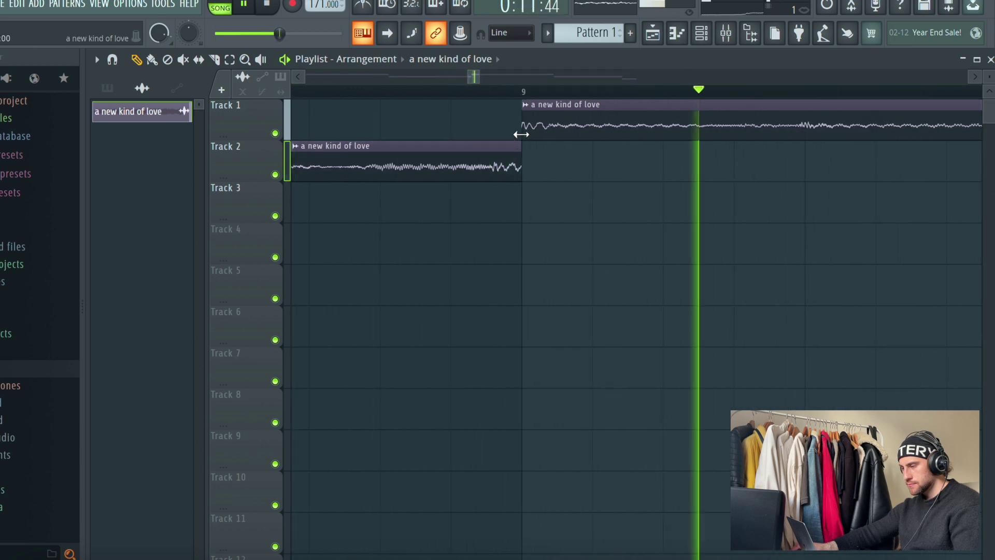
pyautogui.scroll(-4, 526, 98)
# Step: Place Pattern 1 on Track 4 at bar 1 and at bar 9
pyautogui.click(569, 36)
pyautogui.click(296, 240)
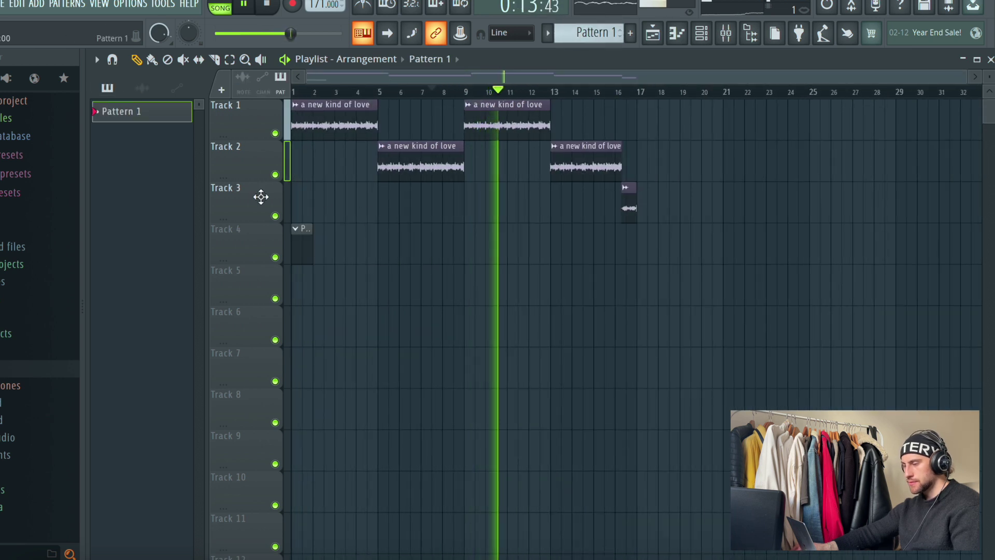
pyautogui.click(466, 244)
# Step: Open the channel rack and add the Spinz 808 sample from the drum kit folder as a new channel
pyautogui.click(705, 36)
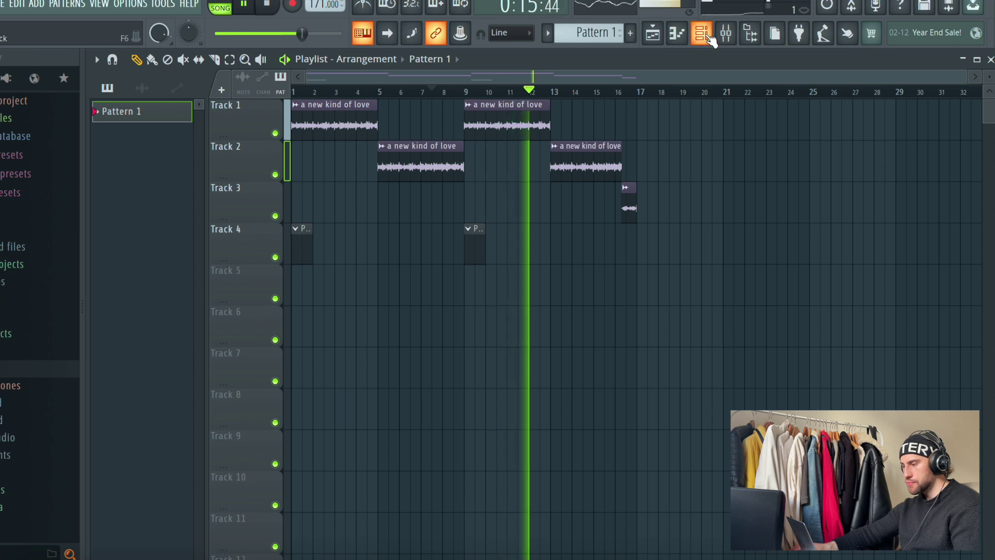
pyautogui.click(20, 372)
pyautogui.scroll(-4, 15, 388)
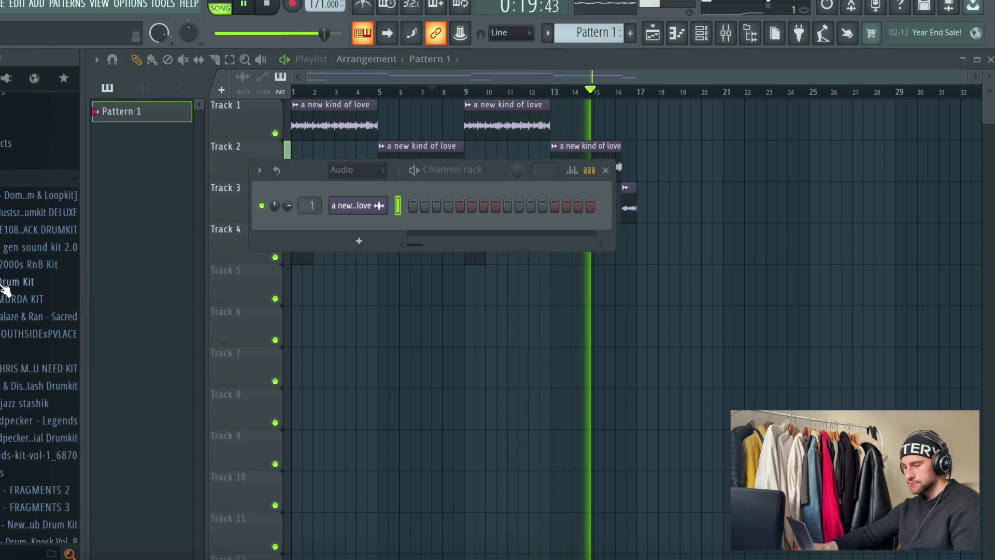
pyautogui.click(5, 287)
pyautogui.moveTo(31, 507); pyautogui.dragTo(388, 231)
# Step: Add the That Hihat sample from the drum kit's hi-hats folder as a new channel
pyautogui.click(25, 186)
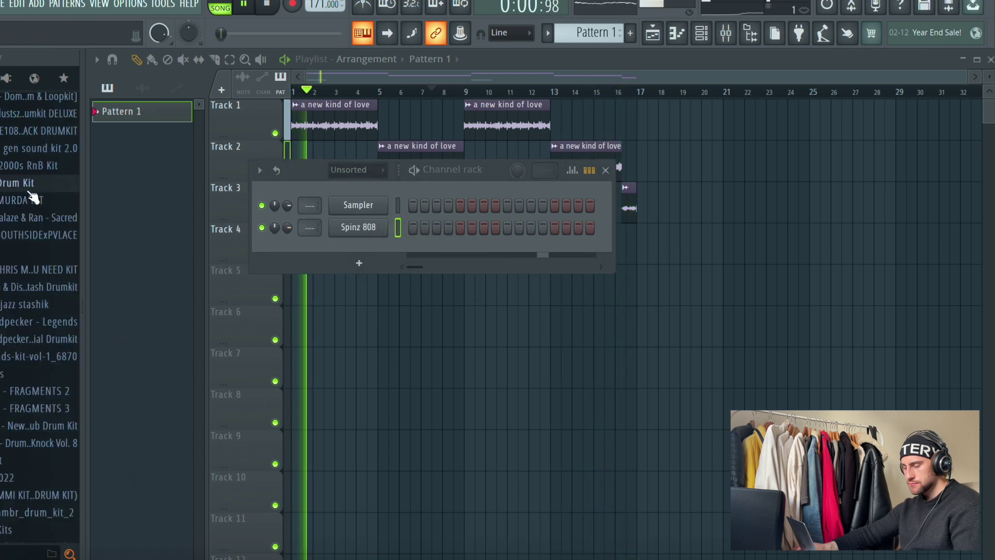
pyautogui.click(28, 184)
pyautogui.click(18, 119)
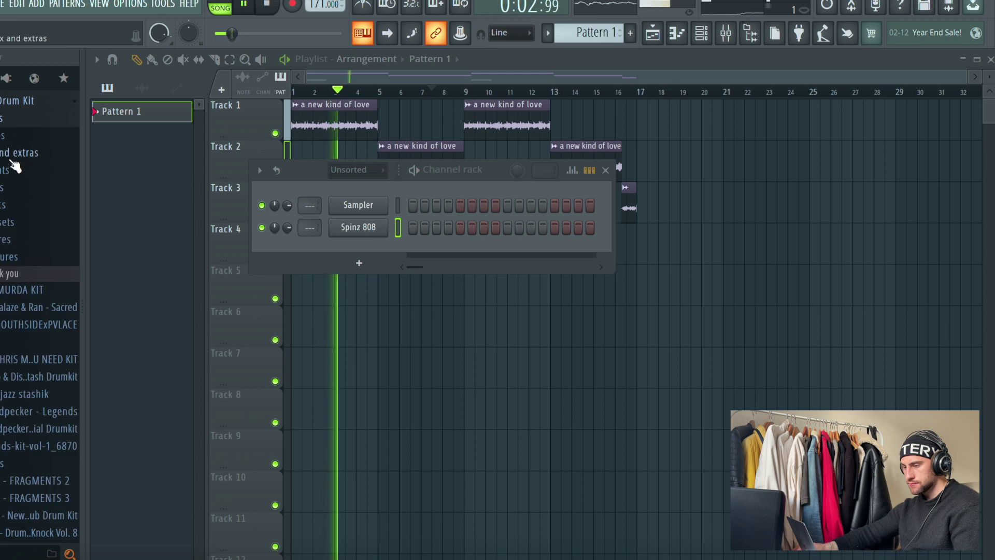
pyautogui.click(16, 170)
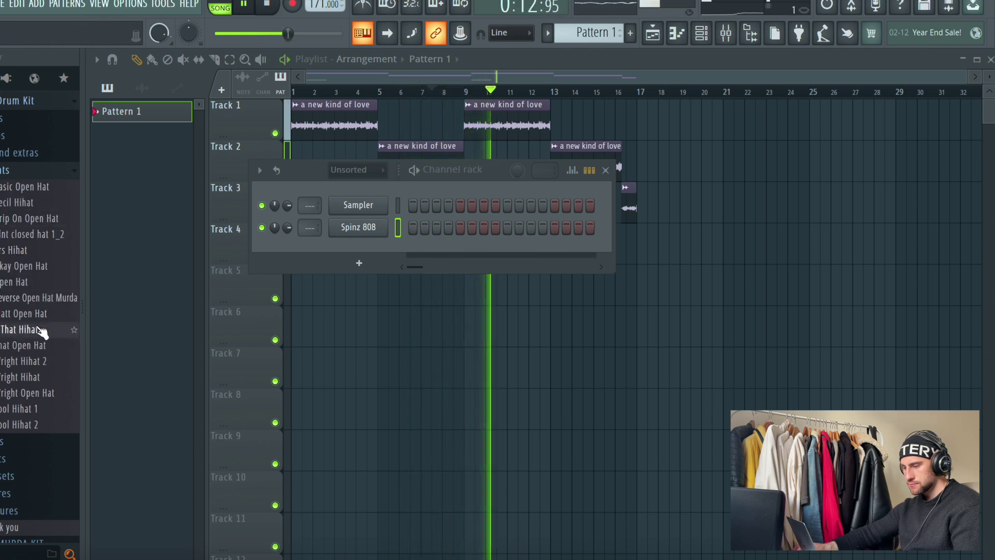
pyautogui.moveTo(71, 332); pyautogui.dragTo(342, 249)
pyautogui.click(23, 174)
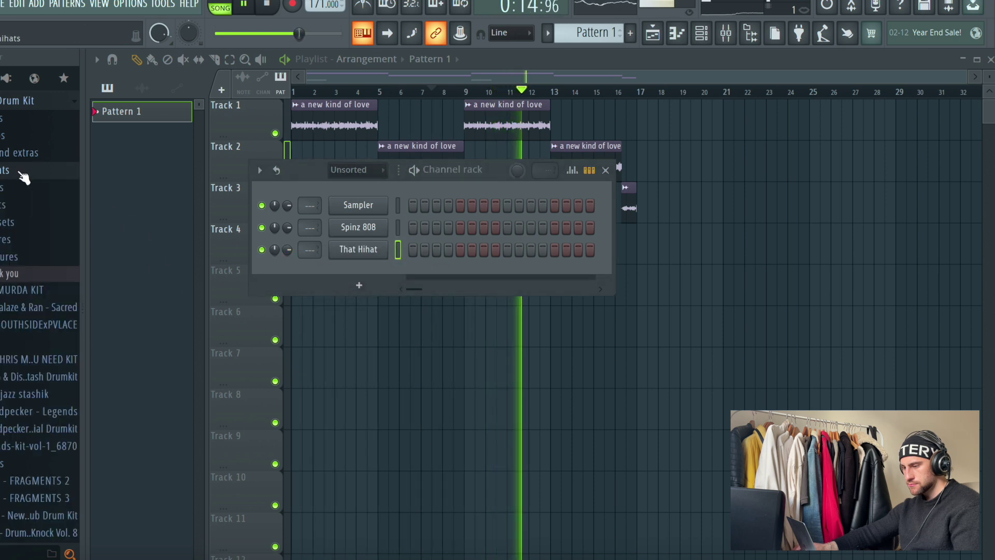
# Step: Audition Mudd Snare and Perc Snare 1 in the snares folder and add (Snare) Shisha as a new channel
pyautogui.click(5, 240)
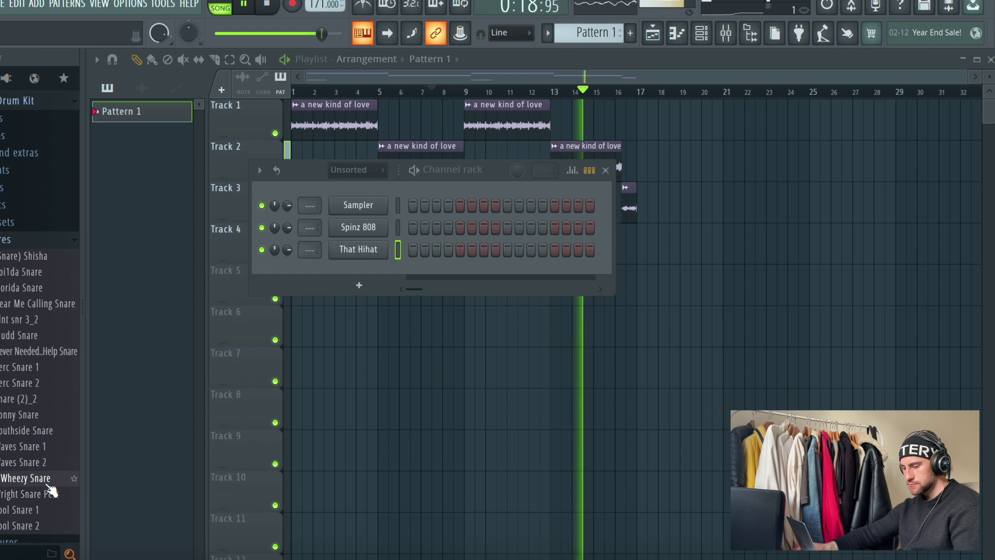
pyautogui.click(43, 336)
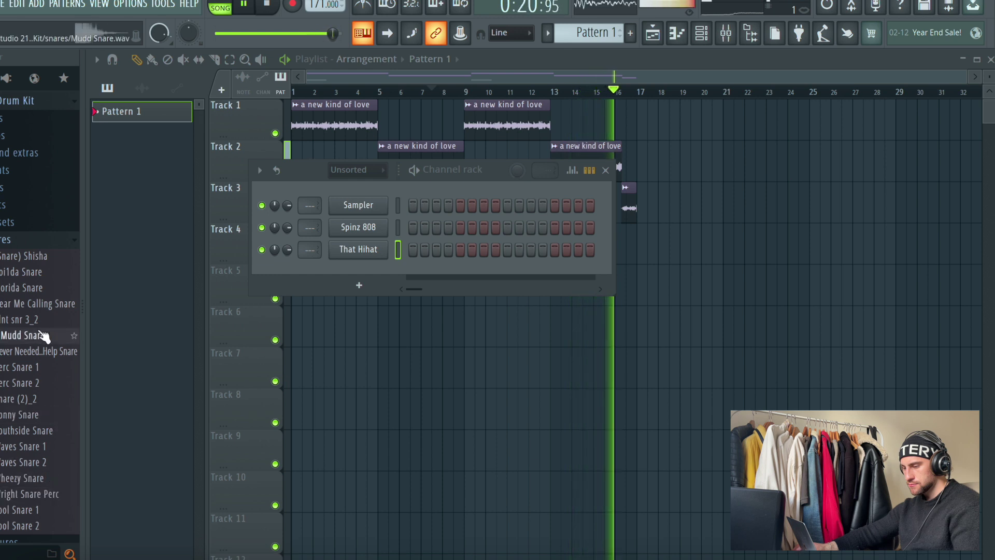
pyautogui.click(43, 368)
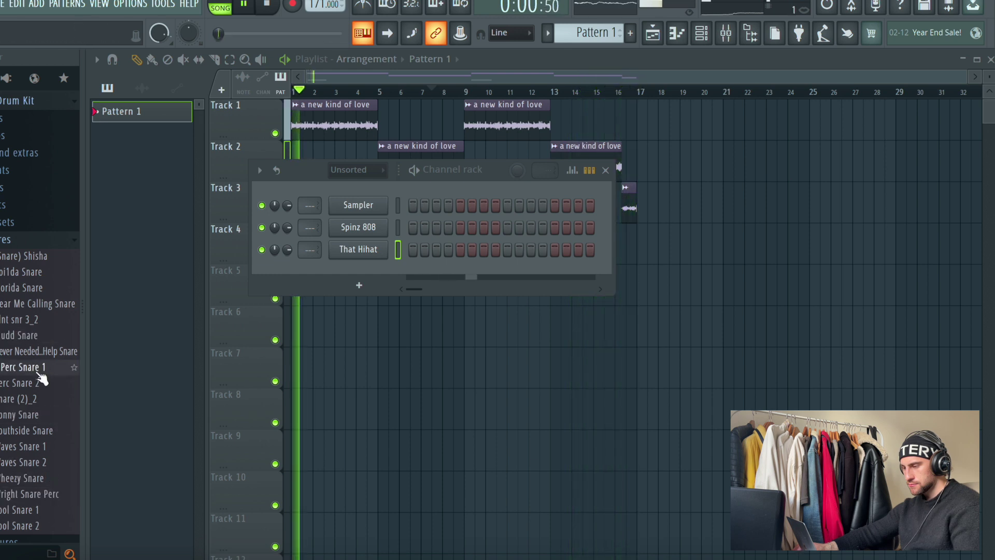
pyautogui.click(44, 272)
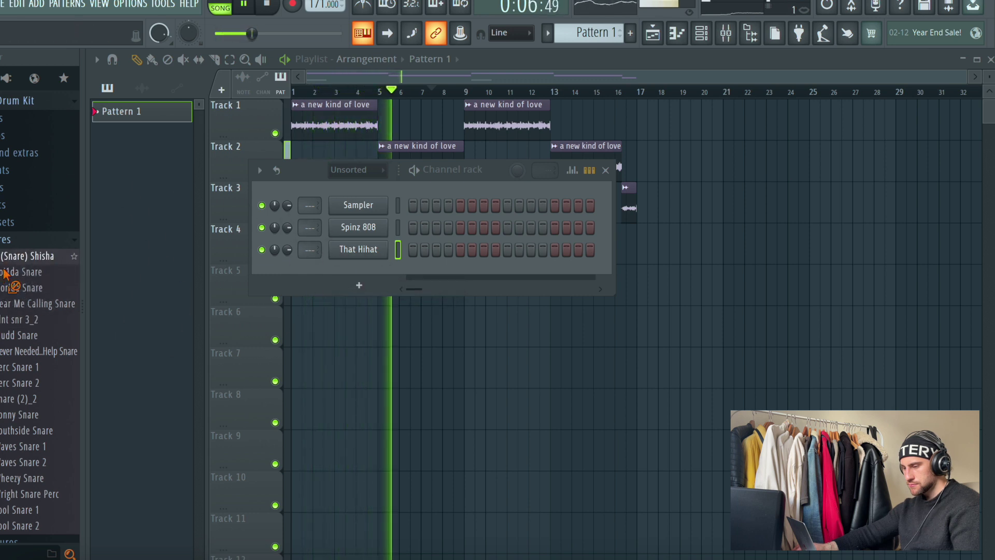
pyautogui.moveTo(313, 280); pyautogui.dragTo(314, 282)
pyautogui.click(16, 240)
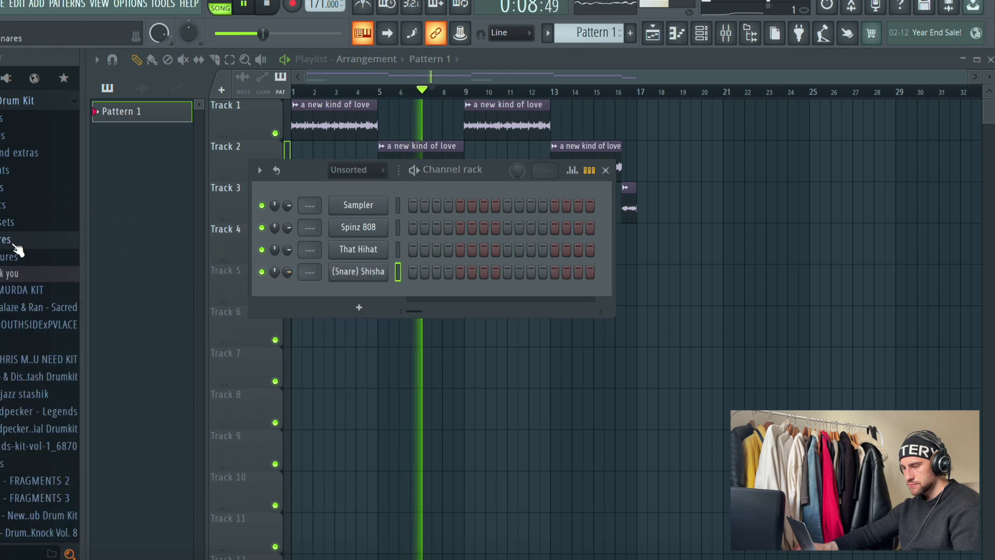
# Step: Audition several clap samples in the drum kit's claps folder and add Clap Cardo as a new channel
pyautogui.click(10, 137)
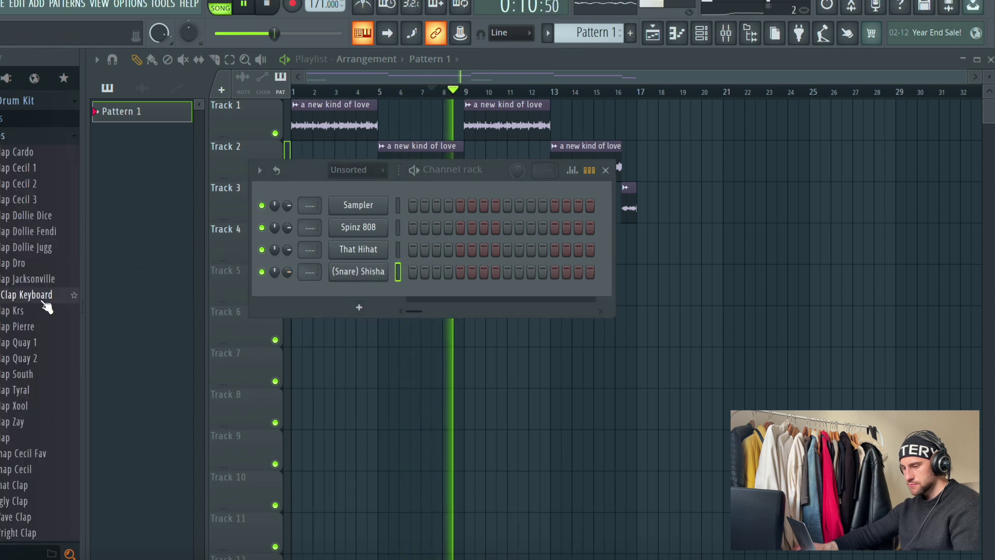
pyautogui.click(38, 328)
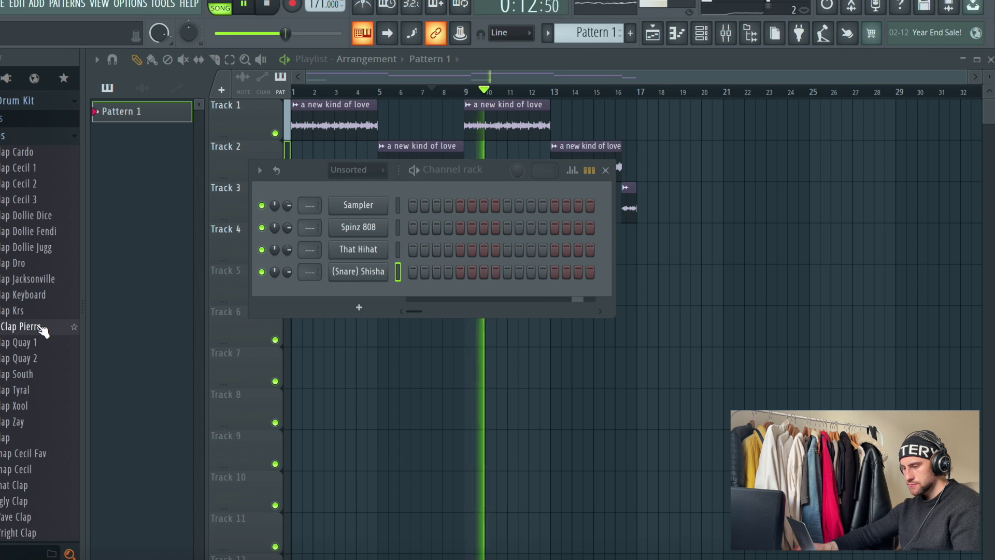
pyautogui.click(43, 152)
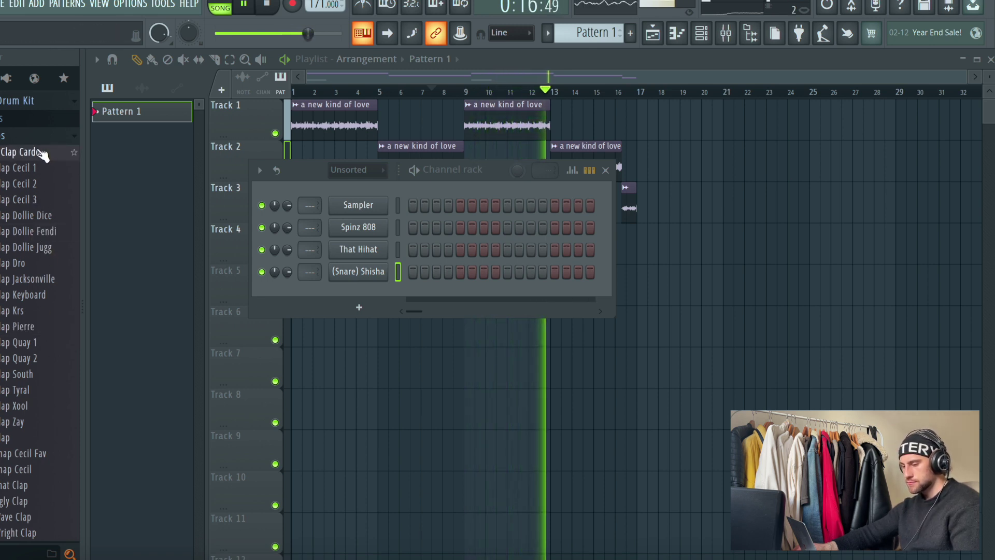
pyautogui.click(30, 470)
pyautogui.click(33, 486)
pyautogui.click(33, 505)
pyautogui.click(33, 515)
pyautogui.click(38, 310)
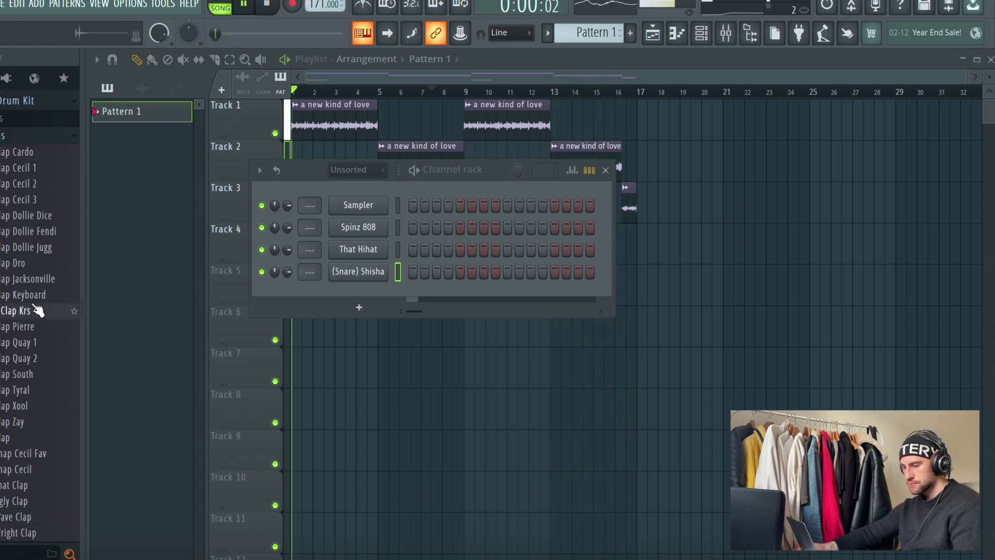
pyautogui.click(47, 158)
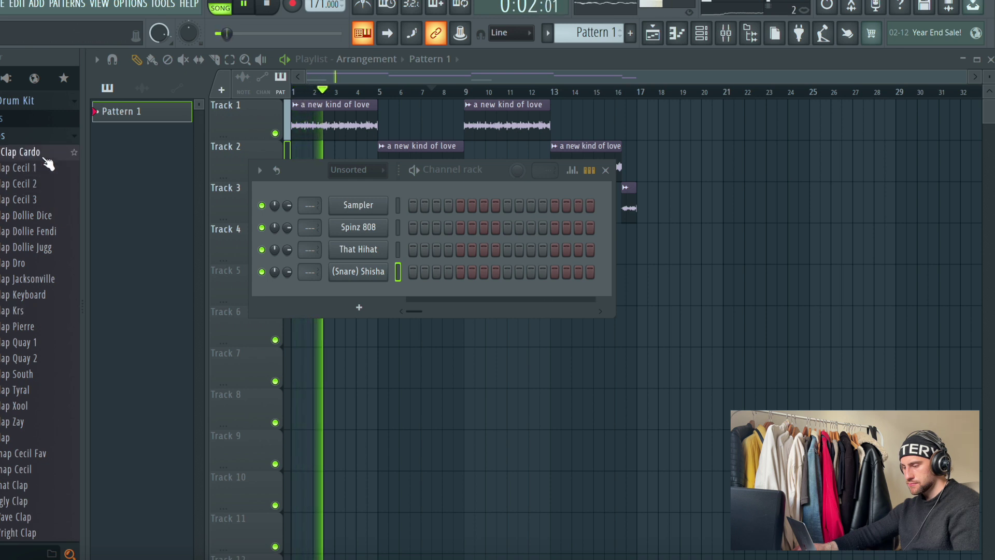
pyautogui.moveTo(317, 296); pyautogui.dragTo(319, 298)
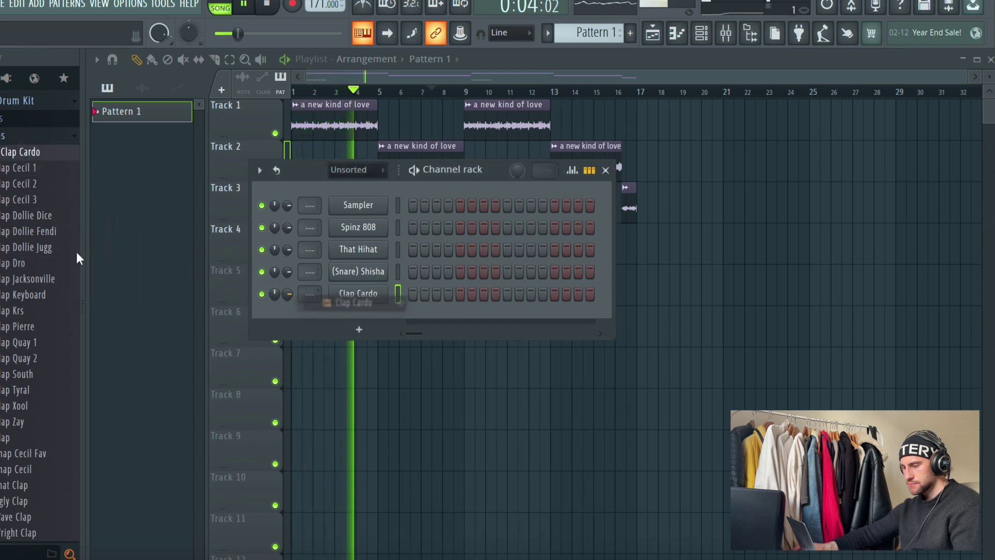
pyautogui.scroll(7, 18, 248)
pyautogui.scroll(-5, 12, 423)
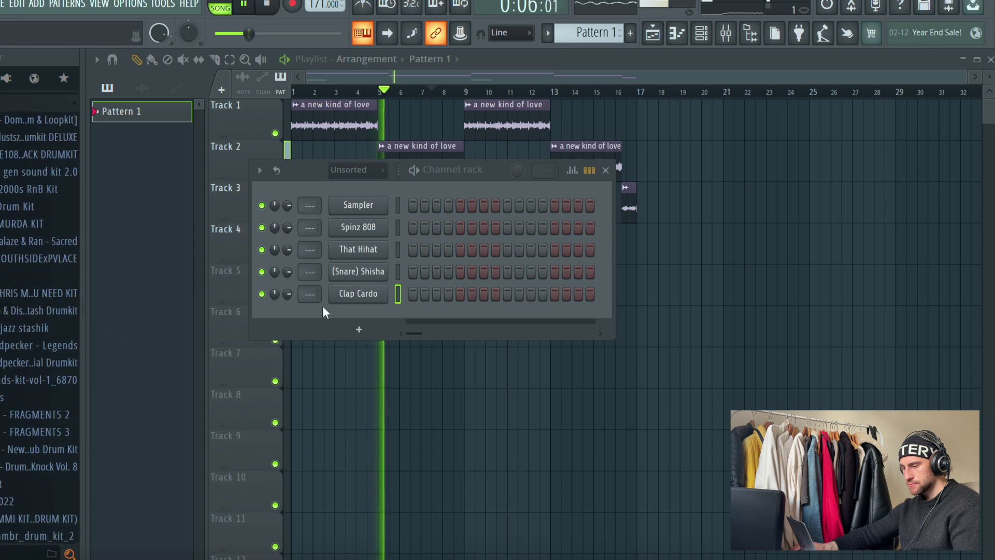
# Step: In the (Snare) Shisha piano roll, place C5 notes on beat 3 of each bar from bar 1 to bar 8
pyautogui.rightClick(371, 277)
pyautogui.click(424, 268)
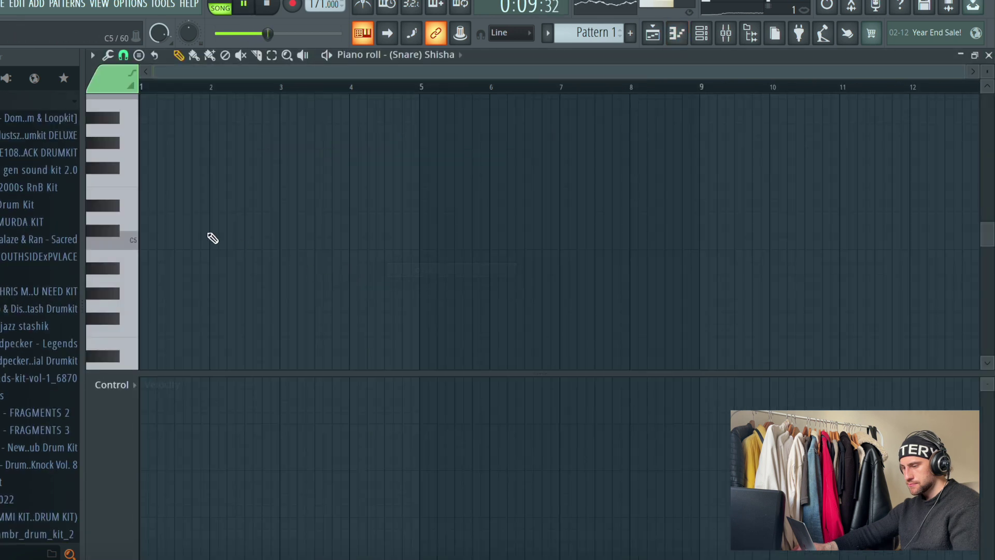
pyautogui.moveTo(213, 244); pyautogui.dragTo(180, 245)
pyautogui.click(249, 243)
pyautogui.click(319, 245)
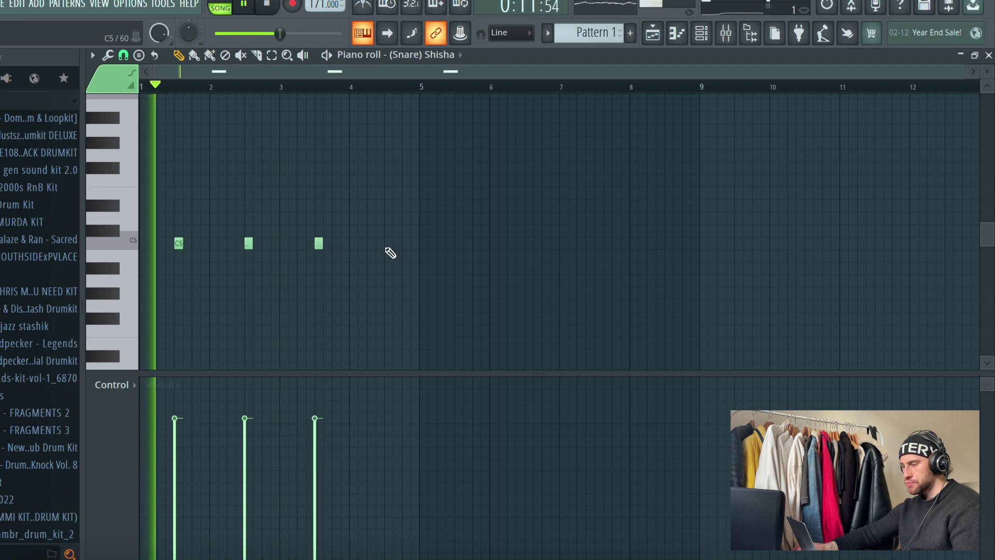
pyautogui.click(389, 245)
pyautogui.hotkey('ctrl', 'b')
pyautogui.moveTo(398, 245); pyautogui.dragTo(457, 253)
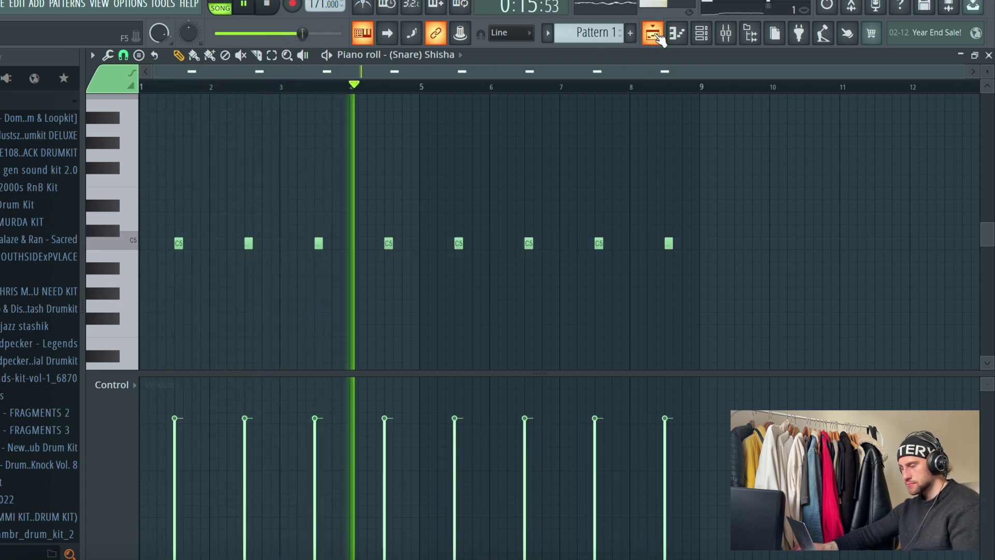
# Step: Open the That Hihat piano roll and place four C5 notes in bar 1, on eighths 1, 2, 4 and 7
pyautogui.click(653, 34)
pyautogui.click(701, 34)
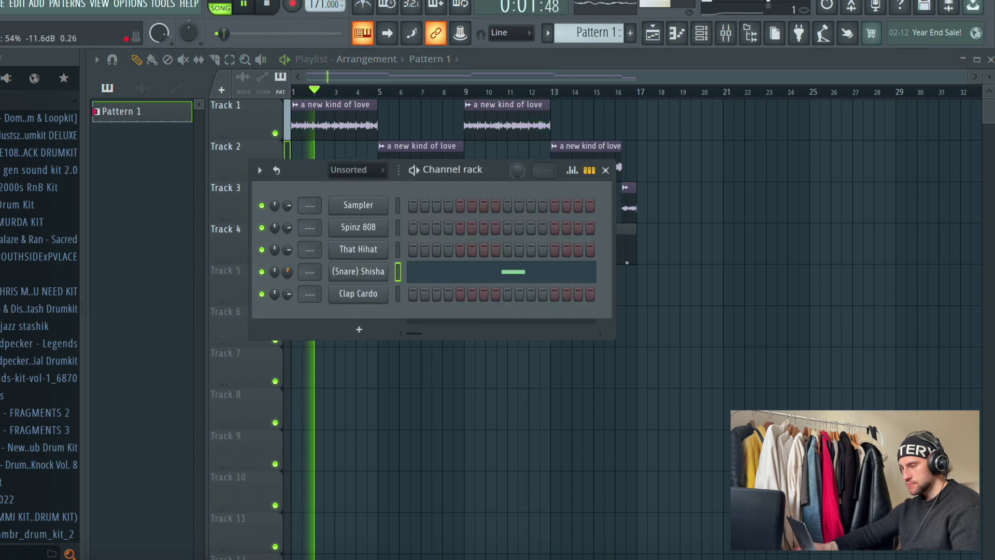
pyautogui.rightClick(366, 256)
pyautogui.click(401, 247)
pyautogui.click(144, 247)
pyautogui.press('space')
pyautogui.click(166, 248)
pyautogui.press('space')
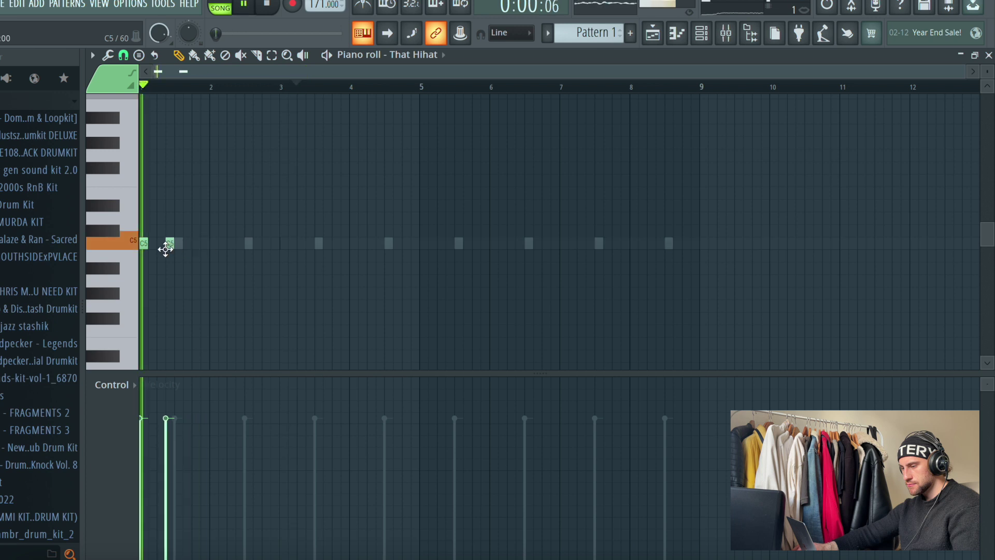
pyautogui.click(152, 246)
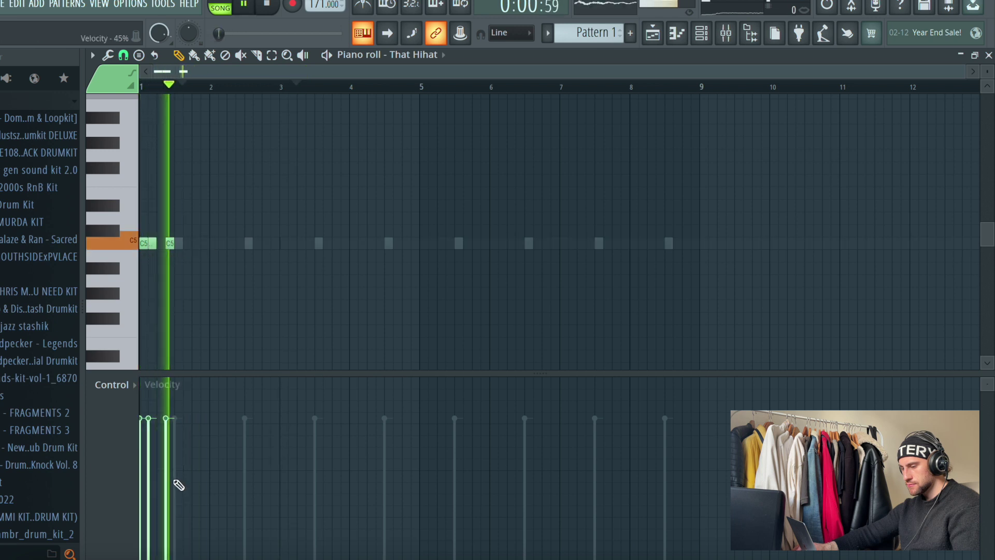
pyautogui.press('space')
pyautogui.press('space')
pyautogui.click(196, 244)
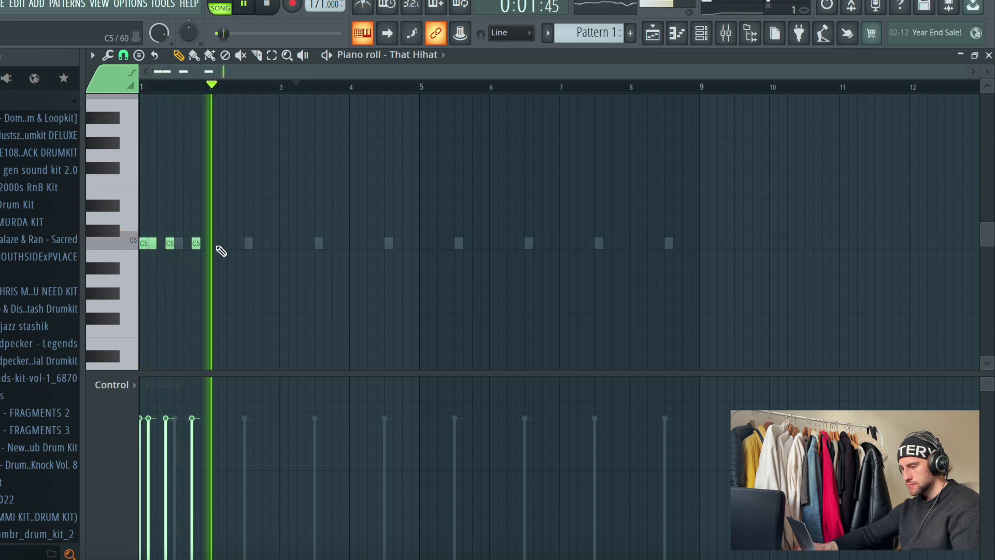
# Step: Add two C5 hi-hat notes in bar 2 and notes in bar 3, keeping only those on eighths 1 and 4 of bar 3
pyautogui.click(231, 247)
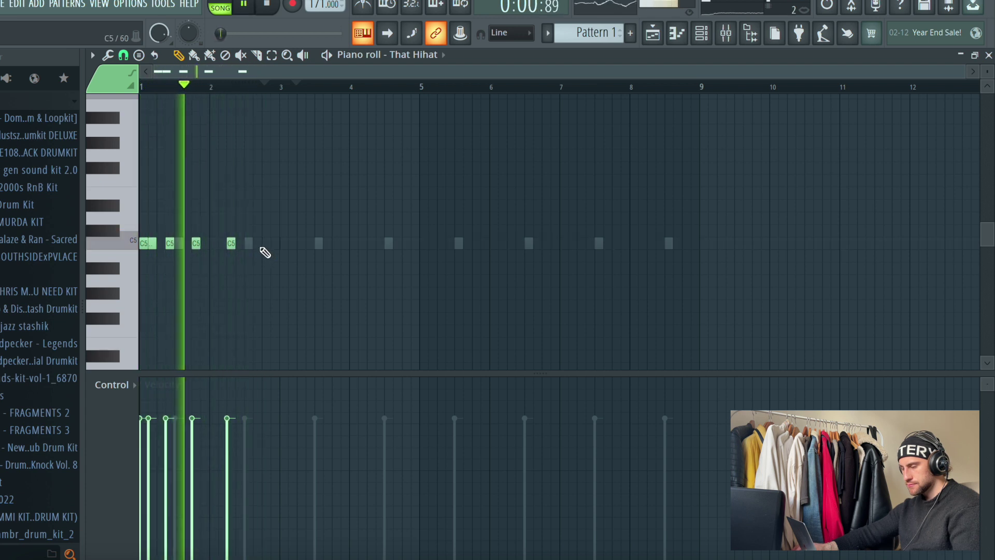
pyautogui.click(266, 245)
pyautogui.click(284, 245)
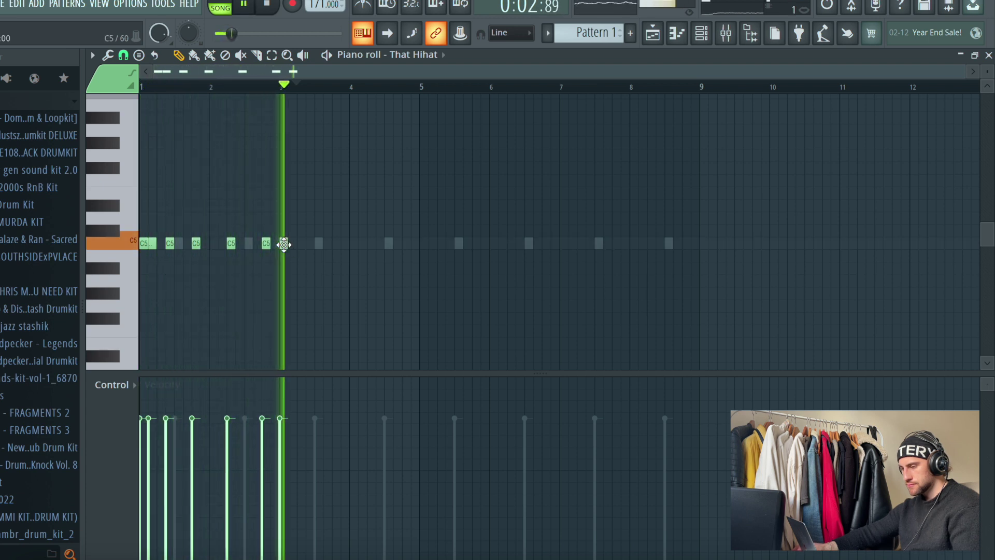
pyautogui.click(293, 245)
pyautogui.click(310, 245)
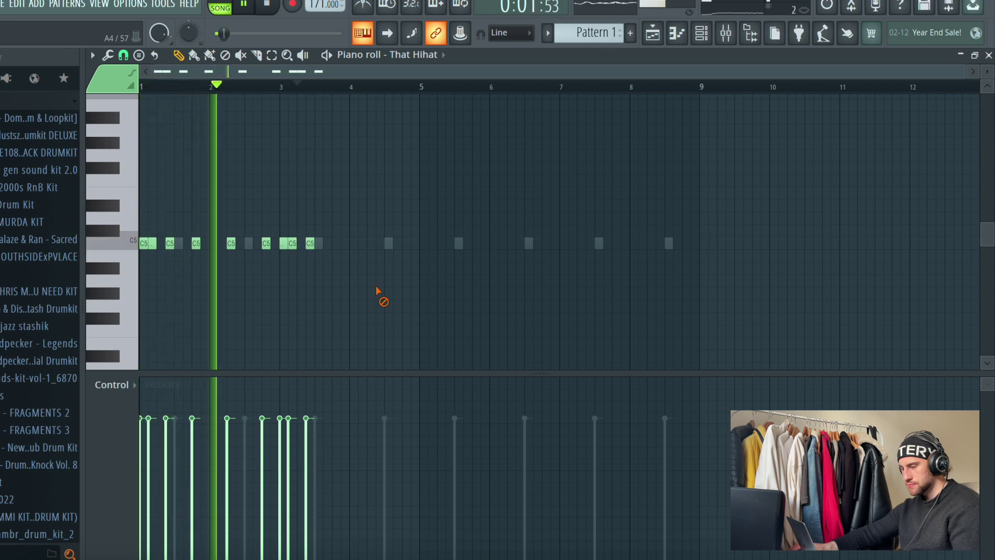
pyautogui.press('space')
pyautogui.rightClick(294, 247)
pyautogui.press('space')
pyautogui.press('space')
pyautogui.press('space')
pyautogui.press('space')
# Step: Add C5 hi-hat notes on eighths 2, 3 and 8 of bar 4 and vary the velocities of notes across bars 1 to 4
pyautogui.moveTo(155, 494); pyautogui.dragTo(150, 501)
pyautogui.press('space')
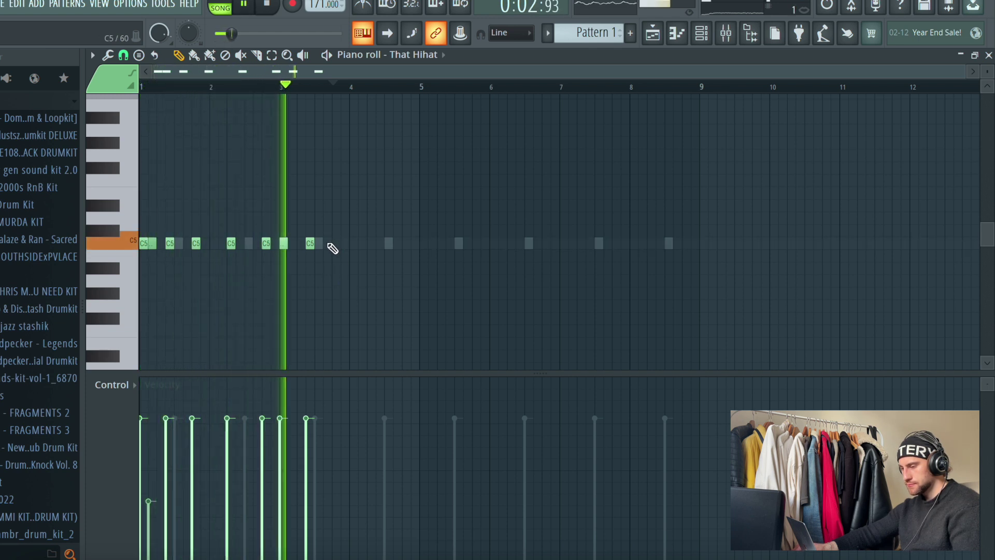
pyautogui.moveTo(361, 248)
pyautogui.mouseDown()
pyautogui.moveTo(353, 249)
pyautogui.moveTo(362, 249)
pyautogui.mouseUp()
pyautogui.click(372, 247)
pyautogui.moveTo(367, 501); pyautogui.dragTo(380, 472)
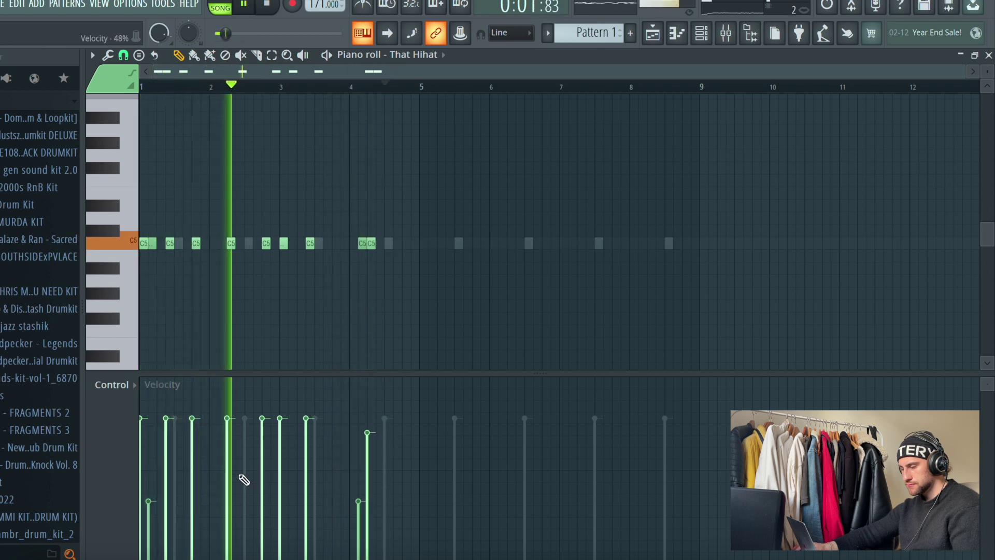
pyautogui.click(193, 471)
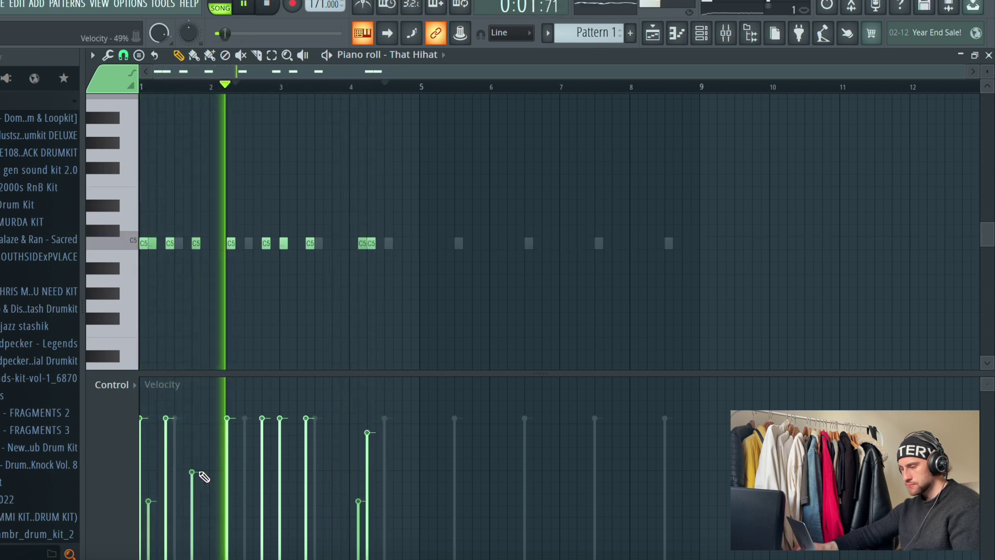
pyautogui.click(305, 469)
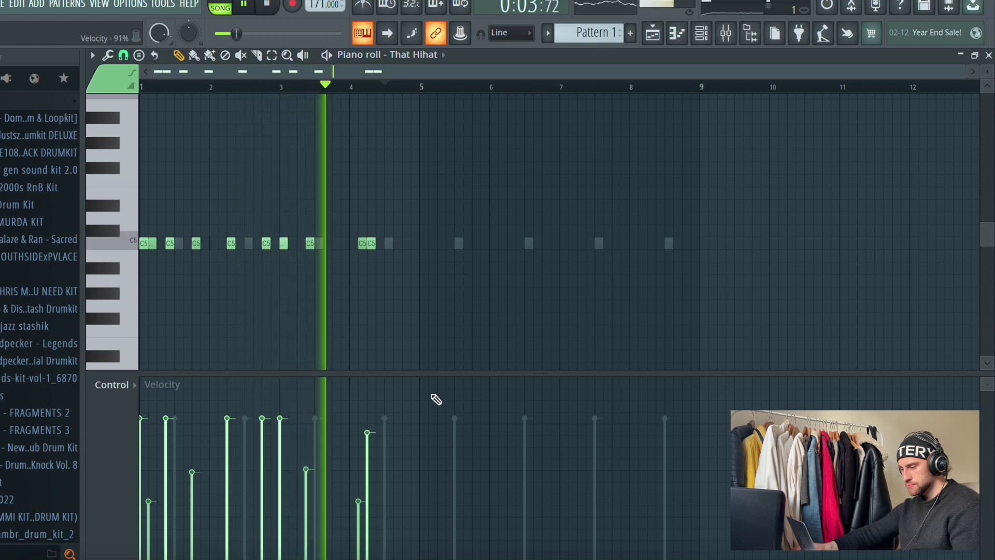
pyautogui.click(415, 243)
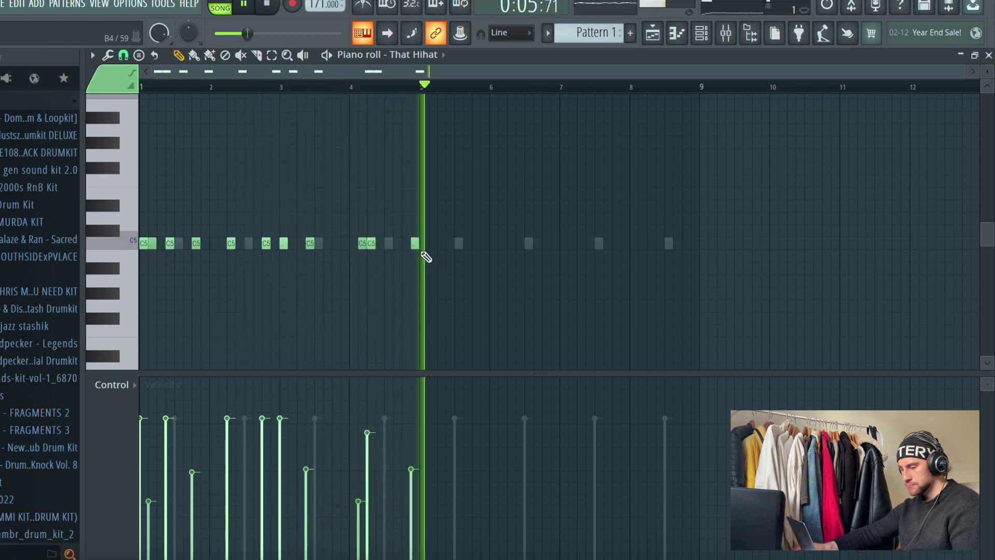
# Step: Duplicate the four-bar hi-hat pattern into bars 5 to 8 and adjust the piano roll's snap setting
pyautogui.hotkey('ctrl', 'b')
pyautogui.keyDown('ctrl'); pyautogui.click(555, 160); pyautogui.keyUp('ctrl')
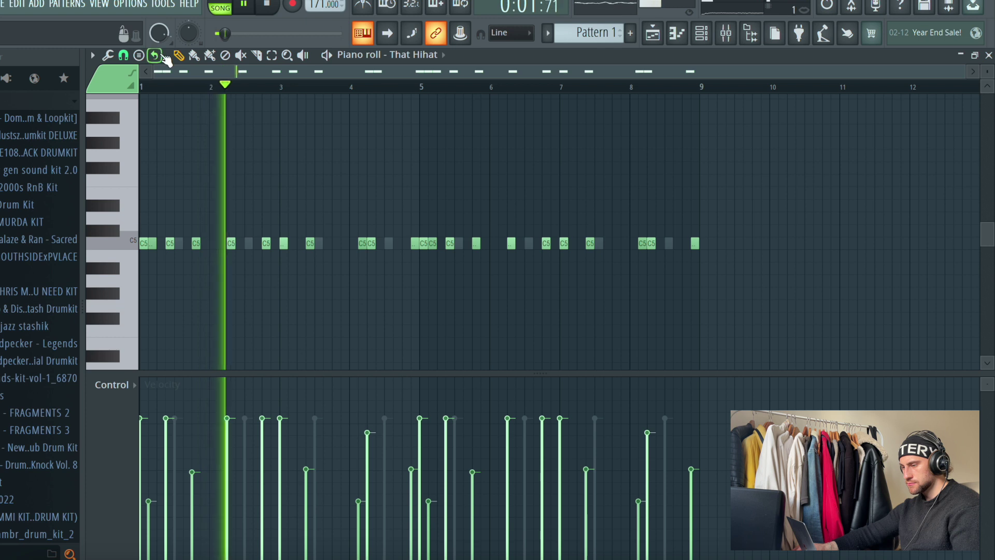
pyautogui.click(124, 56)
pyautogui.click(124, 88)
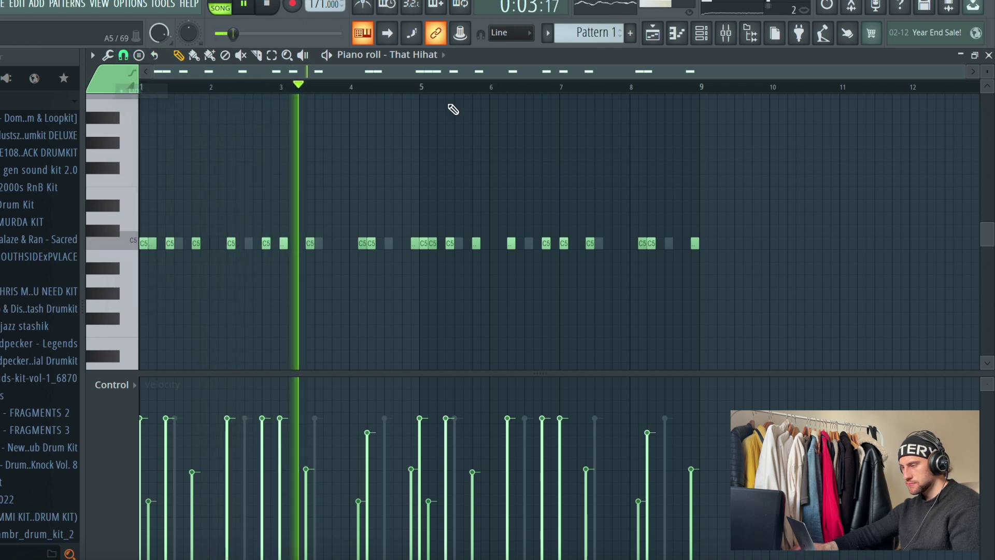
# Step: Show the Channel rack and clone the That Hihat channel without its notes
pyautogui.click(701, 34)
pyautogui.rightClick(360, 252)
pyautogui.click(419, 402)
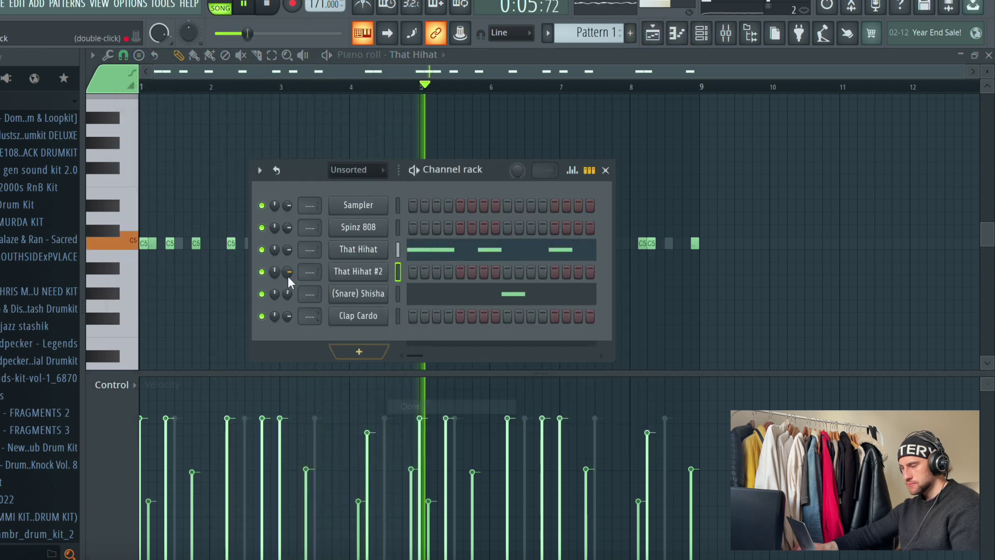
# Step: Fill every 2 steps of the That Hihat #2 channel, compare it with the original hi-hat in playback, and mute the copy
pyautogui.press('space')
pyautogui.rightClick(347, 271)
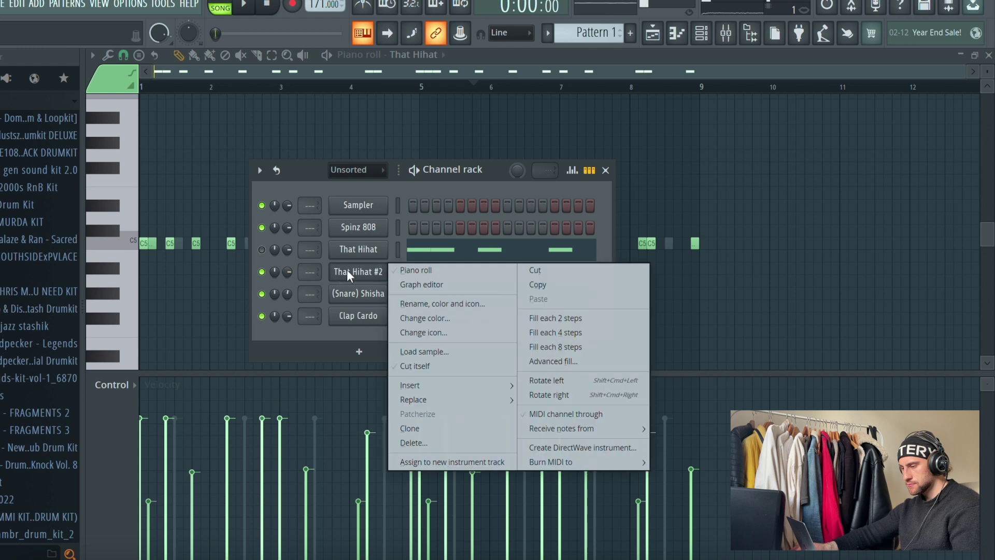
pyautogui.click(549, 318)
pyautogui.press('space')
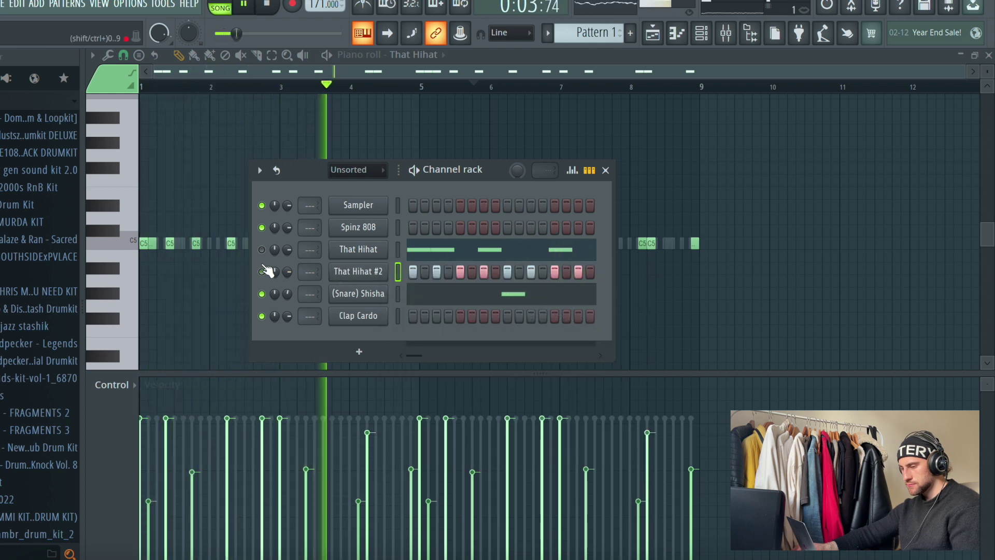
pyautogui.press('space')
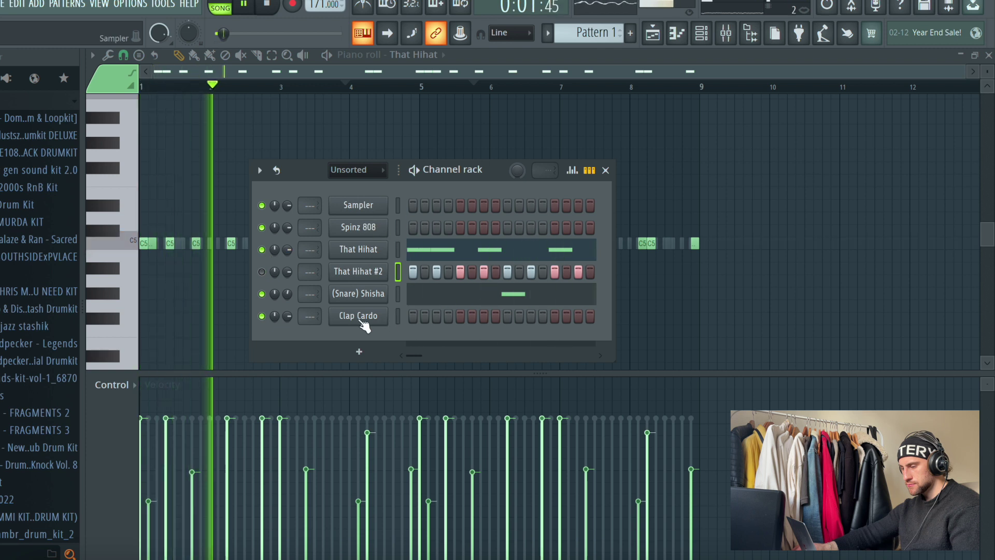
# Step: Browse the drum kit folders and look through the snare samples in the U NEED KIT
pyautogui.scroll(10, 31, 244)
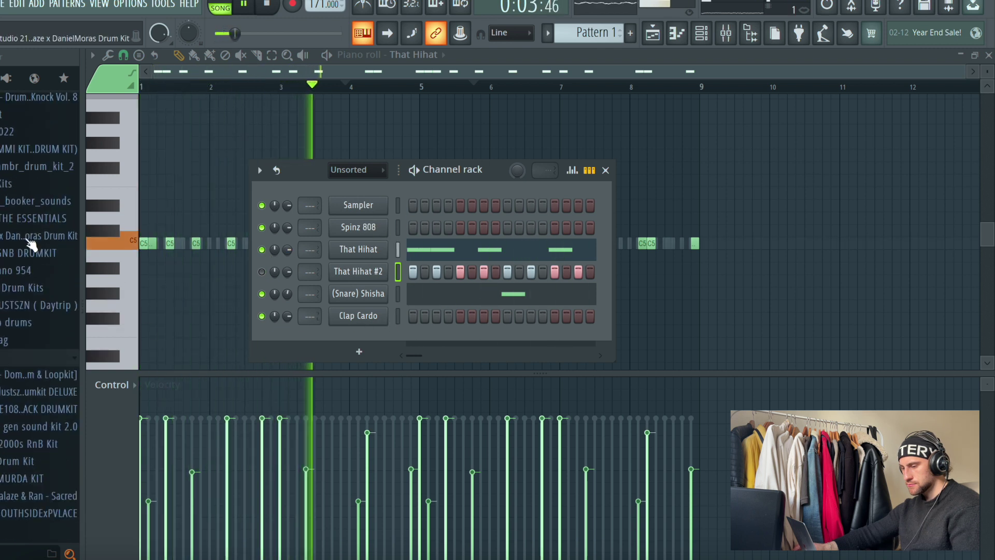
pyautogui.click(30, 231)
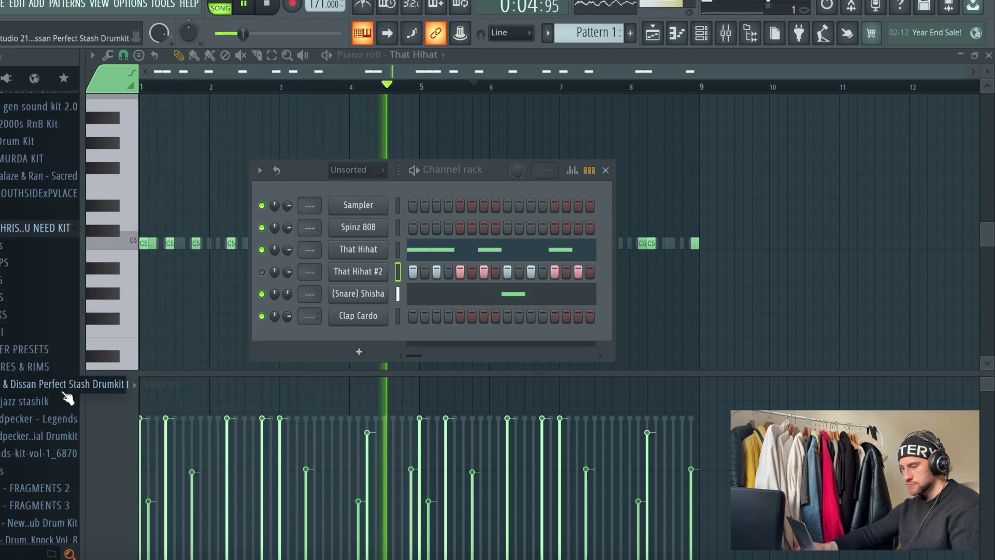
pyautogui.click(36, 367)
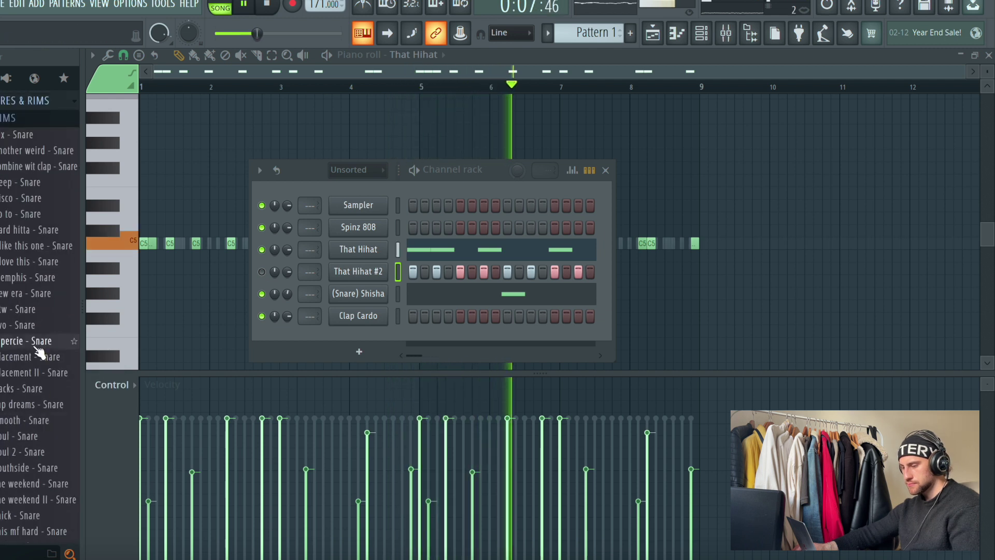
pyautogui.scroll(2, 35, 295)
pyautogui.click(33, 297)
pyautogui.scroll(8, 33, 302)
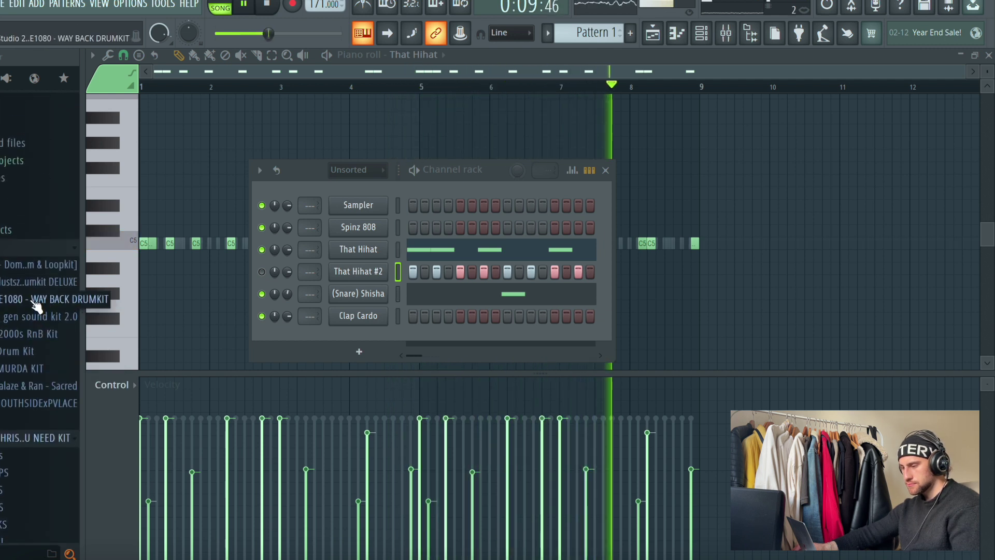
# Step: Open the Snares folder of the Perfect Stash Drumkit and add Wheezy (Snare) as a new channel
pyautogui.scroll(-2, 33, 303)
pyautogui.click(27, 342)
pyautogui.click(24, 362)
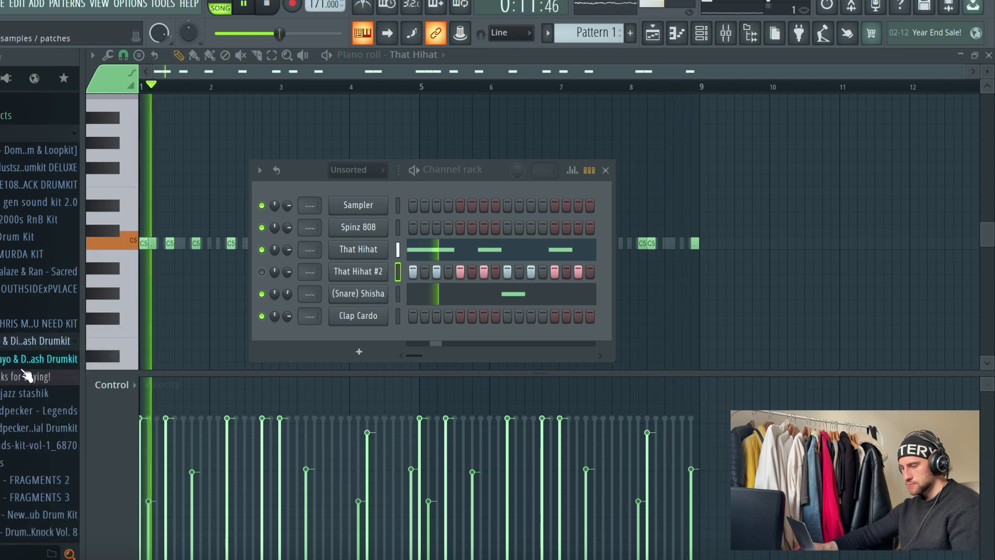
pyautogui.click(34, 317)
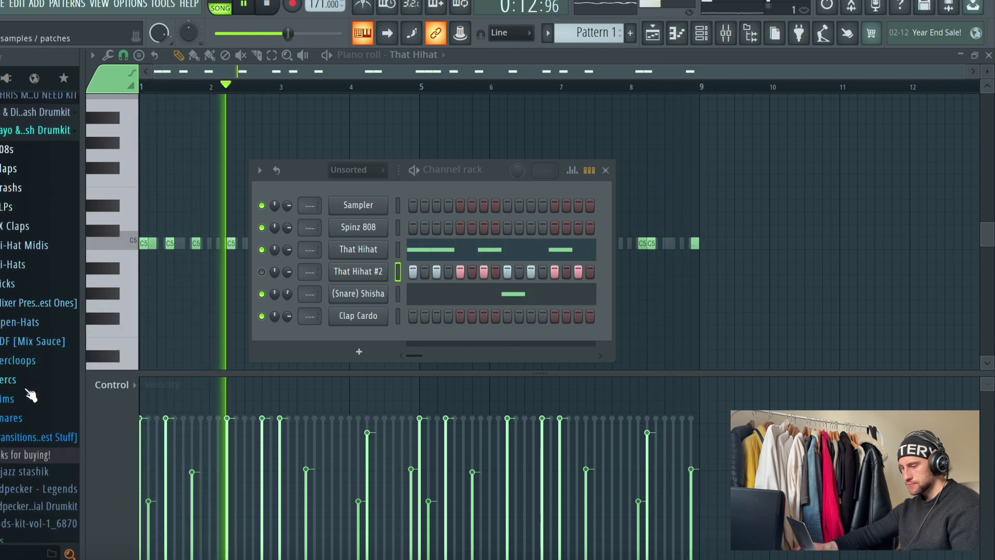
pyautogui.click(31, 419)
pyautogui.click(32, 422)
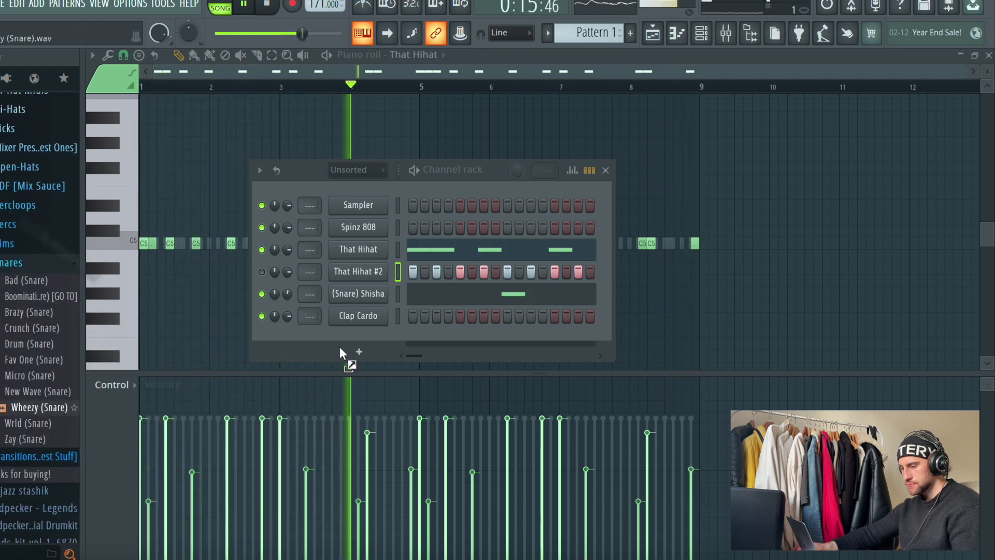
pyautogui.moveTo(266, 369); pyautogui.dragTo(366, 339)
# Step: Open the Wheezy (Snare) piano roll, place a C5 note on the second eighth of bar 2, and raise its velocity to 77%
pyautogui.rightClick(380, 337)
pyautogui.click(418, 337)
pyautogui.moveTo(221, 244); pyautogui.dragTo(215, 247)
pyautogui.press('space')
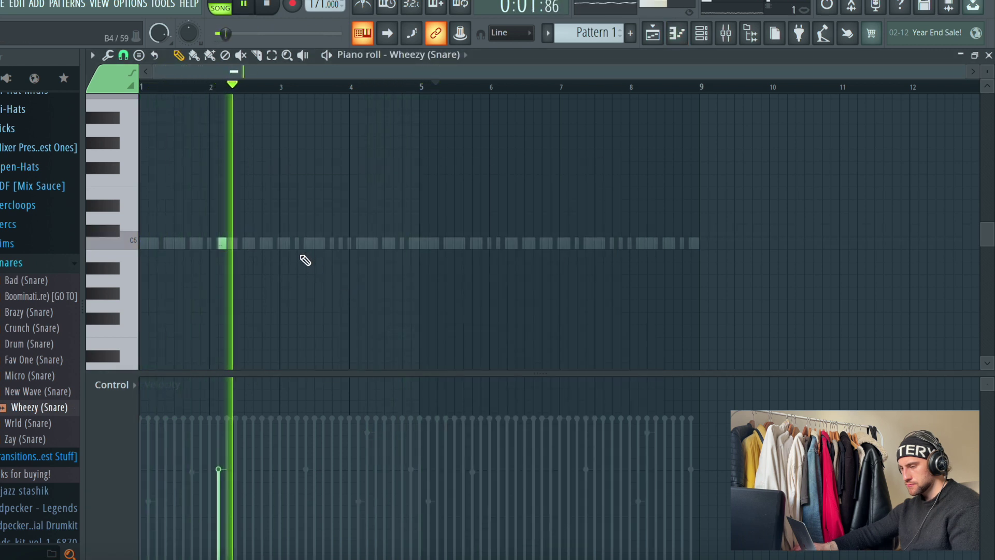
pyautogui.click(218, 421)
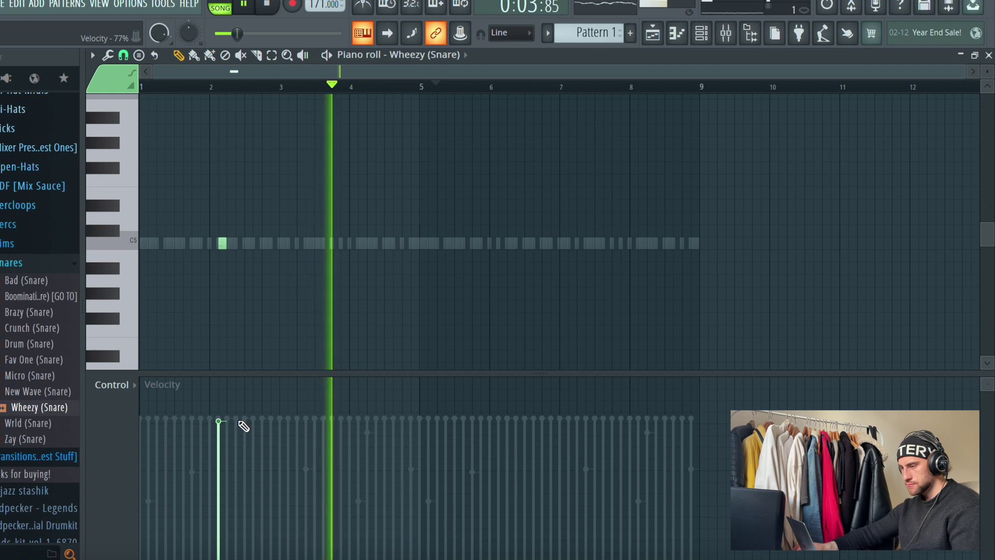
# Step: Replace the bar 2 note with C5 notes on the second eighth of bars 4 and 8, and bring up the Channel rack
pyautogui.press('space')
pyautogui.hotkey('ctrl', 'x')
pyautogui.press('space')
pyautogui.click(360, 244)
pyautogui.click(648, 244)
pyautogui.moveTo(647, 249); pyautogui.dragTo(639, 250)
pyautogui.click(701, 33)
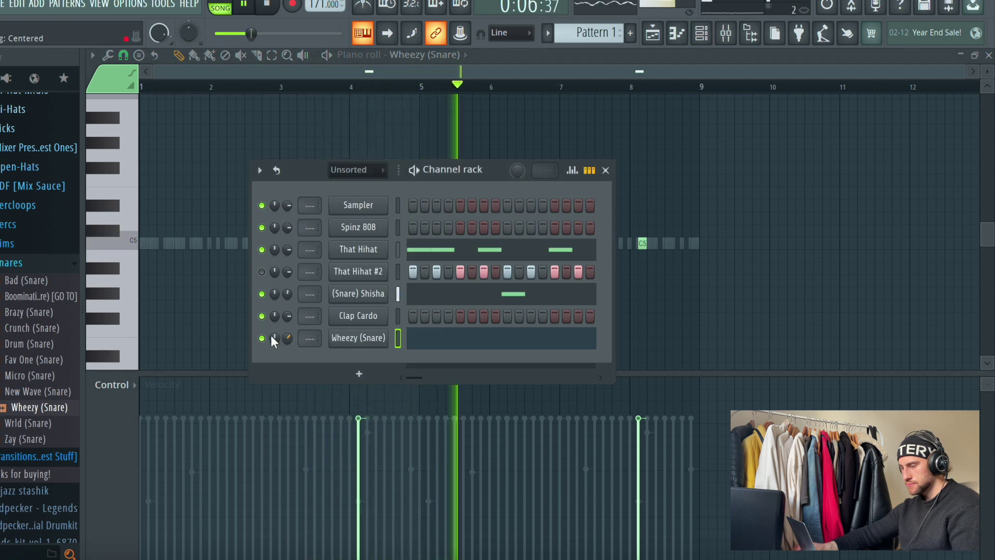
pyautogui.rightClick(708, 118)
# Step: In the Playlist, slice the first "a new kind of love" clip on Track 1 near bar 2 and align the second piece with the bar
pyautogui.press('space')
pyautogui.click(656, 32)
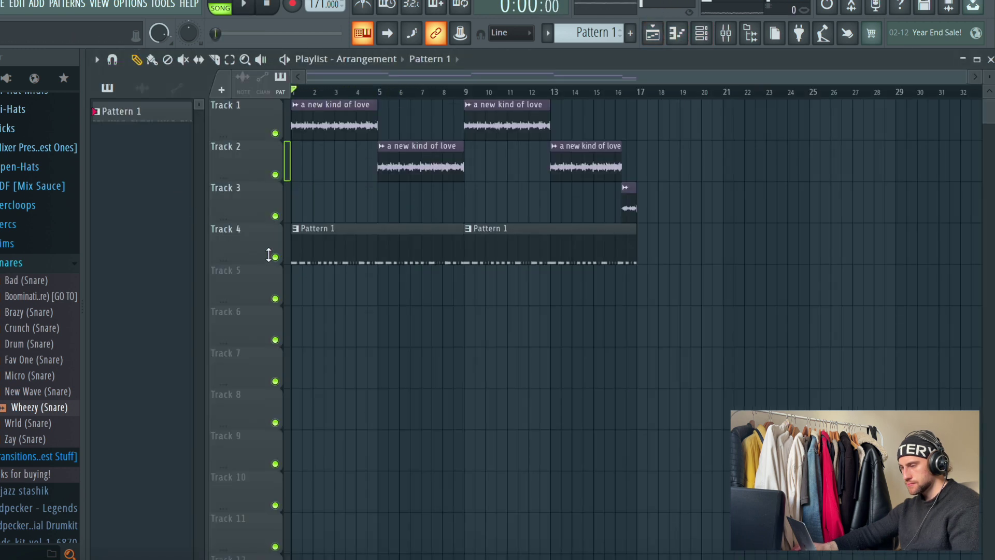
pyautogui.scroll(6, 318, 102)
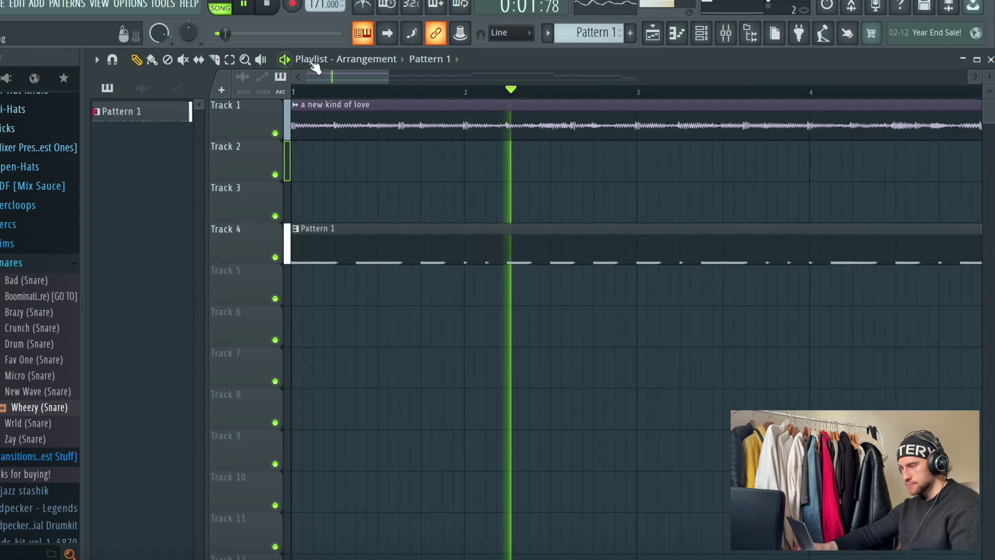
pyautogui.press('space')
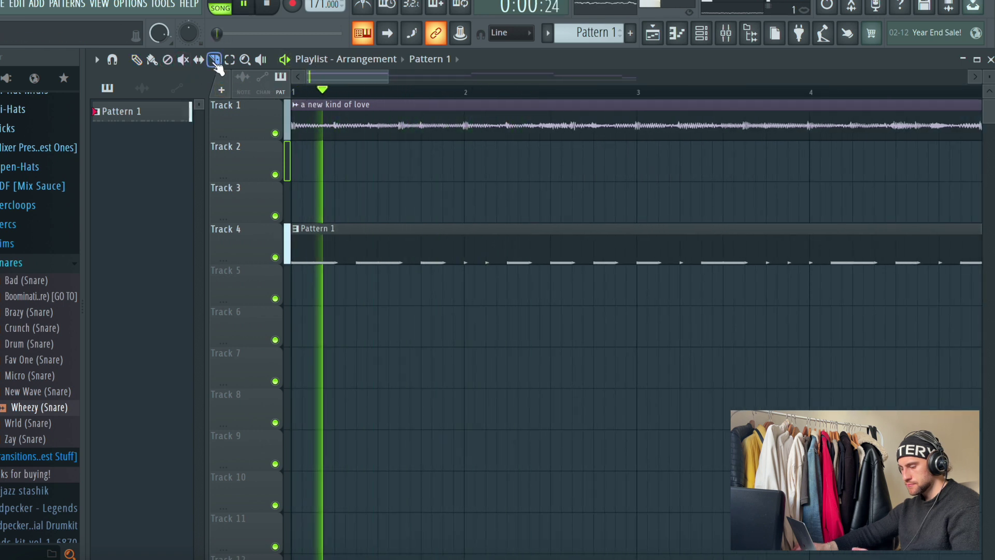
pyautogui.press('space')
pyautogui.press('space')
pyautogui.press('space')
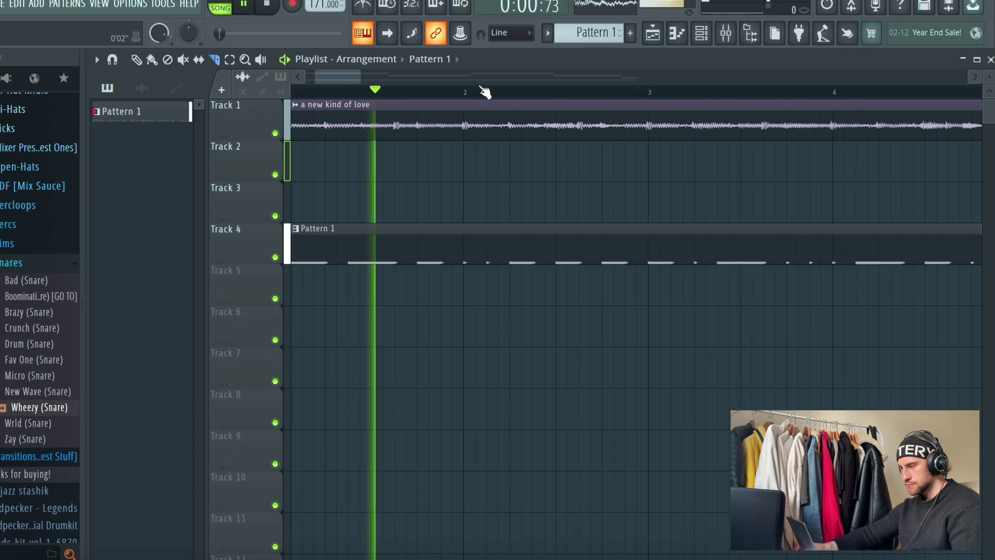
pyautogui.press('space')
pyautogui.scroll(3, 442, 139)
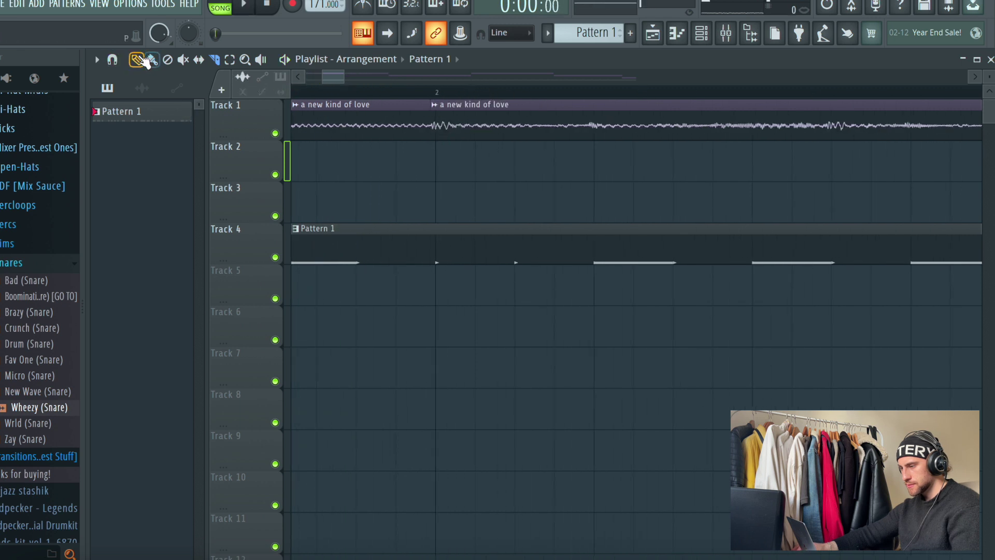
pyautogui.click(501, 107)
# Step: Slice the Track 1 sample at bar 3 while checking the timing in playback
pyautogui.press('space')
pyautogui.scroll(3, 462, 99)
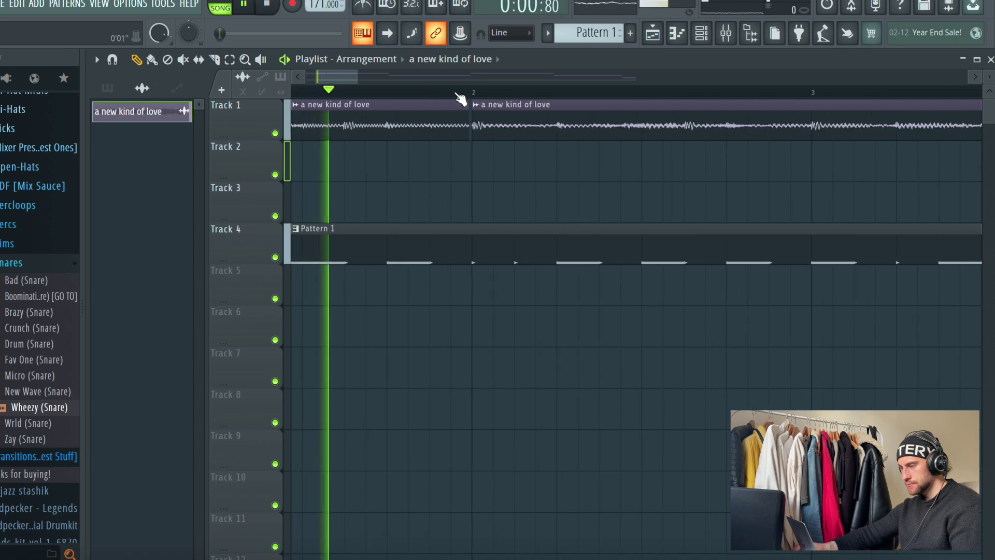
pyautogui.moveTo(339, 83); pyautogui.dragTo(366, 82)
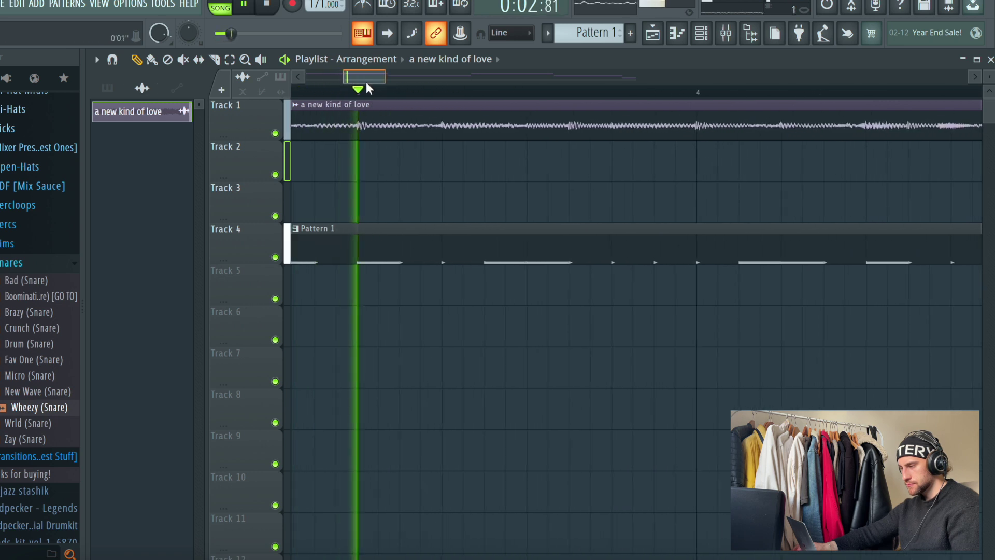
pyautogui.press('space')
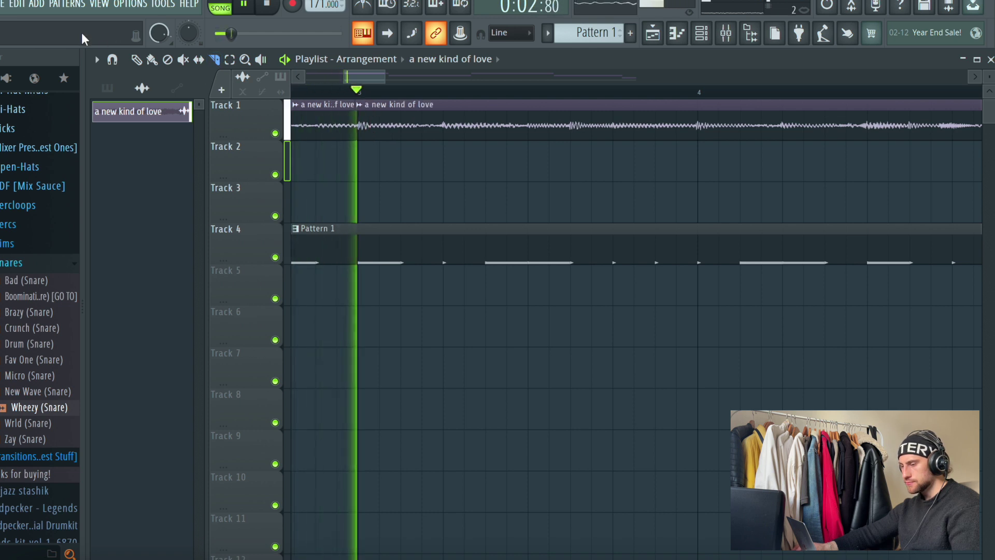
# Step: Slice the Track 1 sample at bar 4 and trim the end of the last piece to bar 5
pyautogui.moveTo(364, 74); pyautogui.dragTo(381, 80)
pyautogui.click(215, 60)
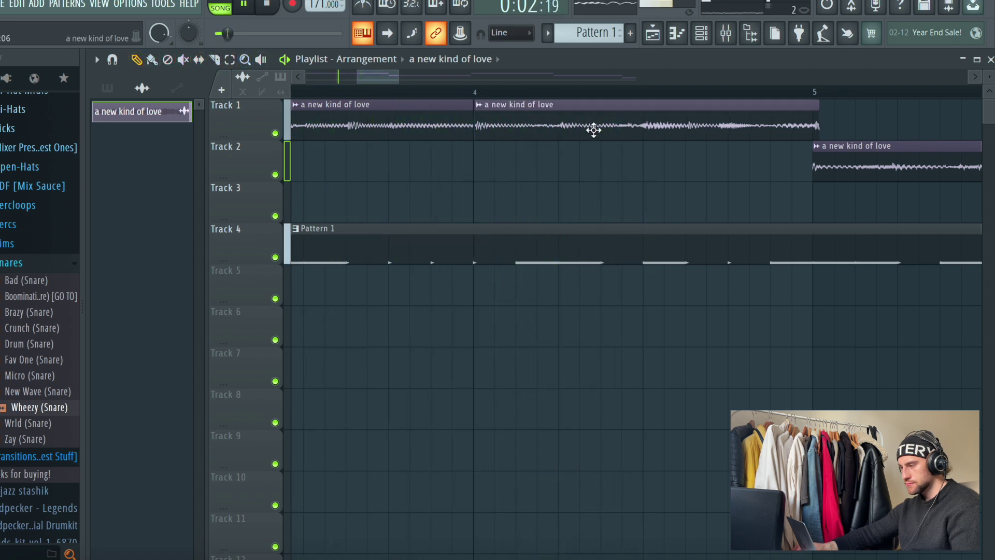
pyautogui.moveTo(817, 130); pyautogui.dragTo(809, 133)
# Step: Audition the transition at bar 5 and align the start of the Track 2 sample clip with the bar
pyautogui.moveTo(376, 76); pyautogui.dragTo(412, 79)
pyautogui.press('space')
pyautogui.press('space')
pyautogui.press('space')
pyautogui.press('space')
pyautogui.press('space')
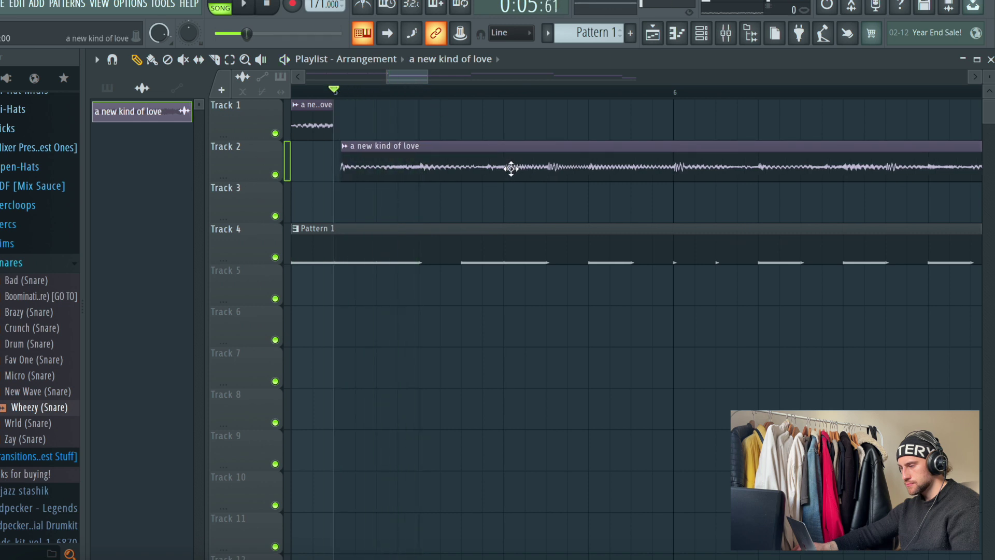
pyautogui.press('space')
pyautogui.moveTo(340, 171); pyautogui.dragTo(335, 177)
pyautogui.press('space')
pyautogui.press('space')
# Step: Slice the Track 2 sample clip at bar 7 and nudge the second piece slightly later
pyautogui.moveTo(413, 78); pyautogui.dragTo(429, 82)
pyautogui.press('space')
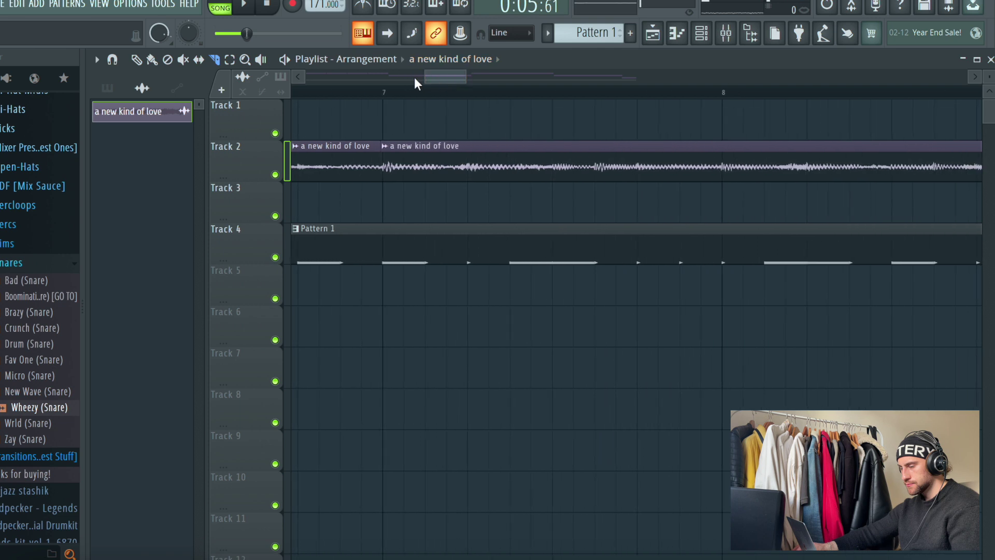
pyautogui.moveTo(441, 150); pyautogui.dragTo(443, 152)
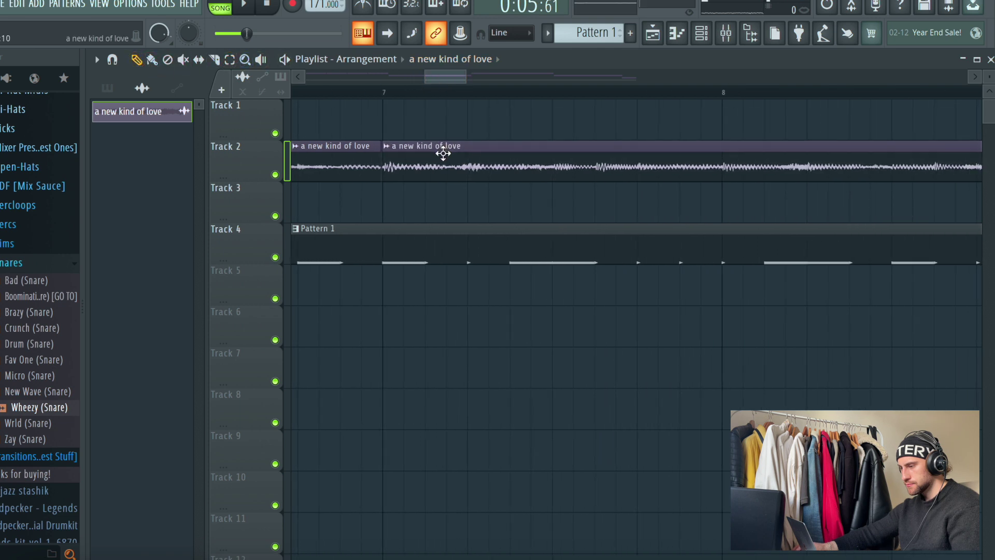
# Step: Trim the end of the second Track 2 piece to bar 9 and stop playback
pyautogui.moveTo(456, 78); pyautogui.dragTo(471, 85)
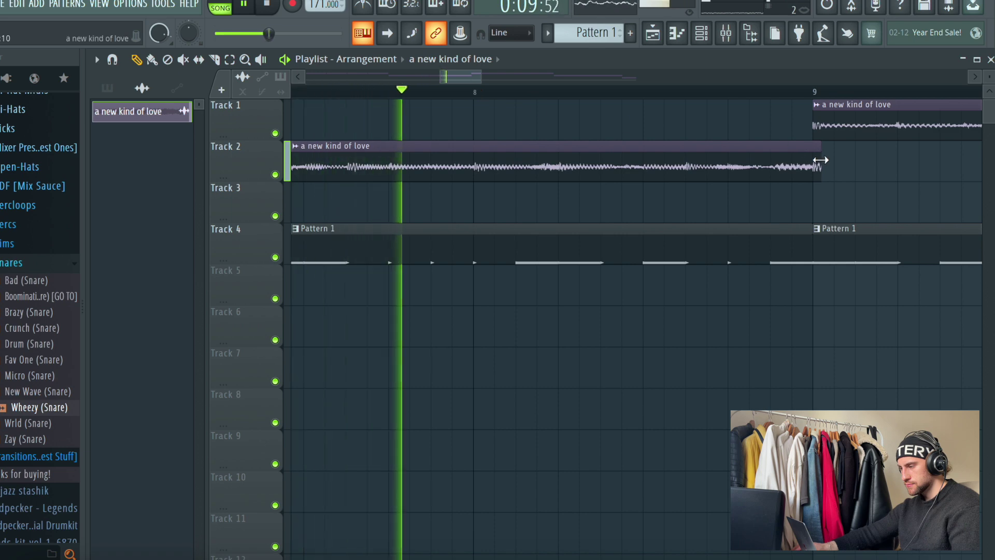
pyautogui.moveTo(827, 164); pyautogui.dragTo(809, 175)
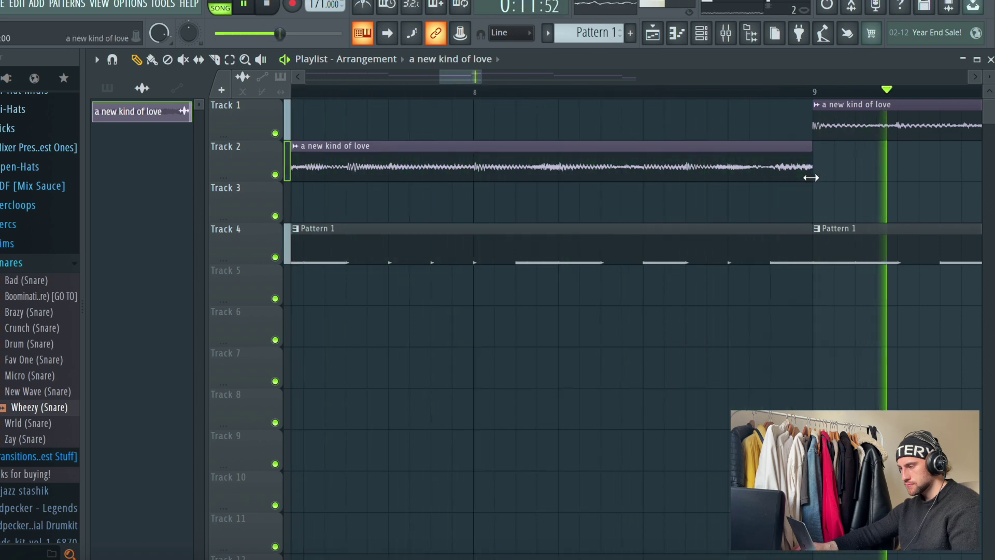
pyautogui.press('space')
# Step: Delete the second Pattern 1 clip and the old Track 1 and Track 2 sample clips from bar 9 onward
pyautogui.scroll(-6, 784, 83)
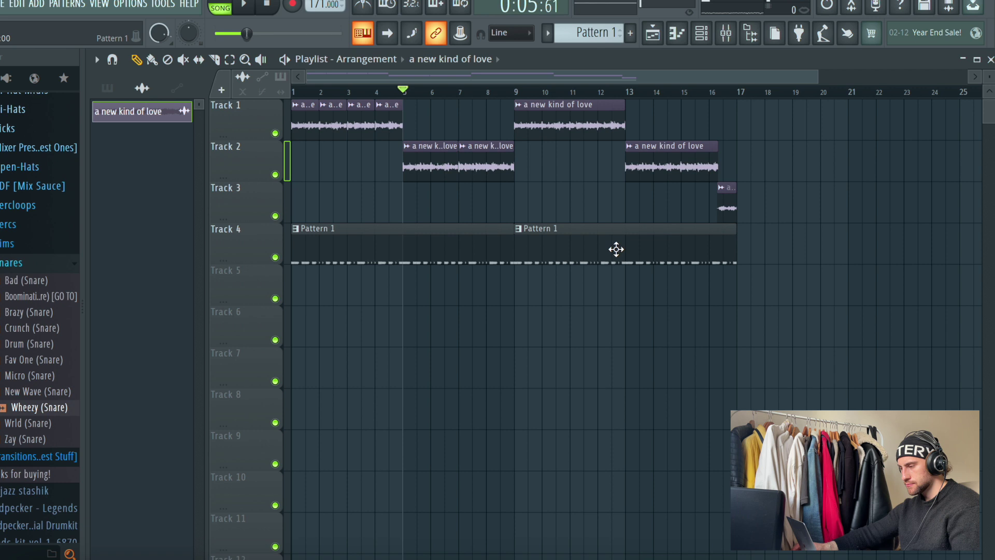
pyautogui.rightClick(624, 241)
pyautogui.rightClick(660, 166)
pyautogui.rightClick(586, 124)
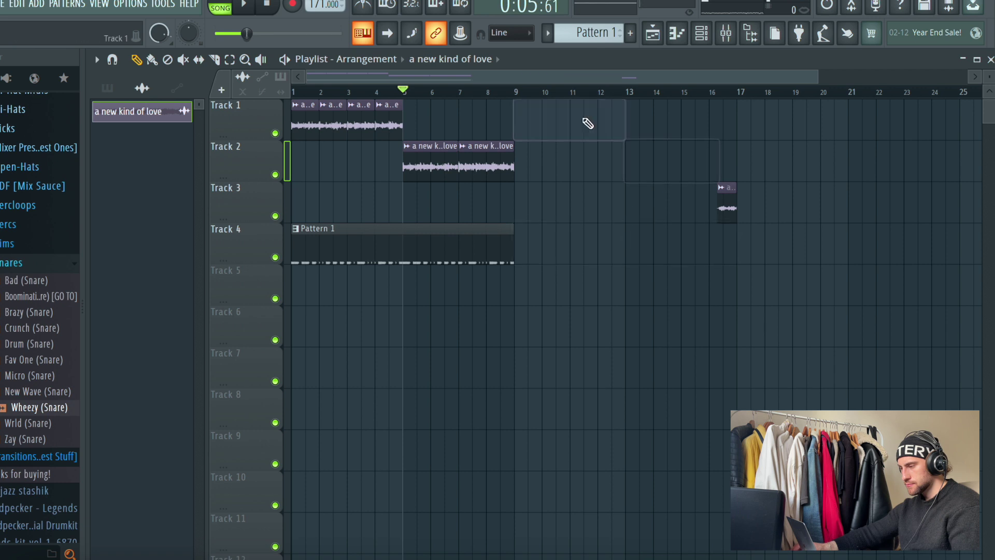
# Step: Duplicate the sliced sample clips and Pattern 1 from bars 1 to 8 into bars 9 to 16
pyautogui.moveTo(574, 100); pyautogui.dragTo(334, 228)
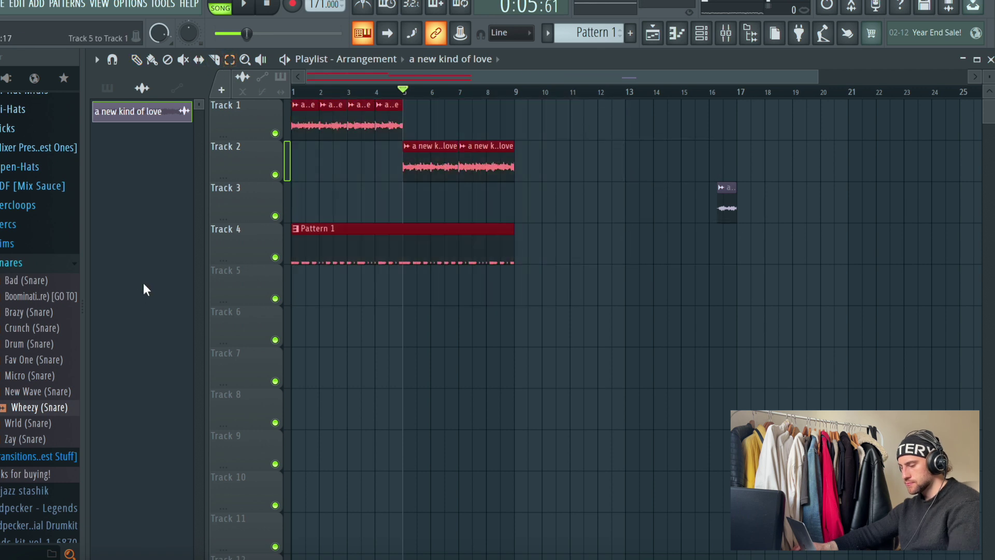
pyautogui.hotkey('ctrl', 'b')
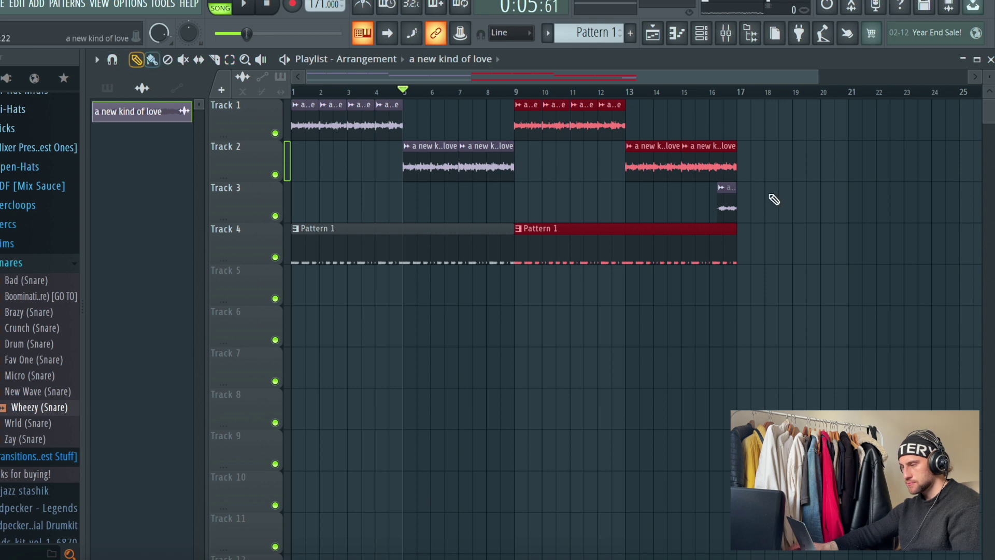
pyautogui.hotkey('ctrl', 'd')
# Step: Shorten the last Track 2 clip to end in bar 16 just after the Track 3 clip begins, and bring up the Channel rack
pyautogui.scroll(6, 728, 96)
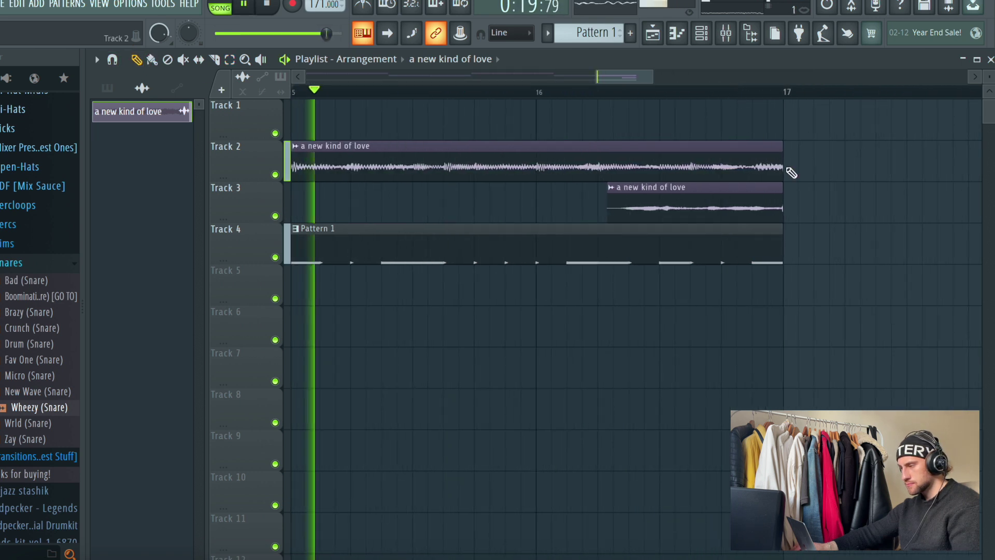
pyautogui.press('space')
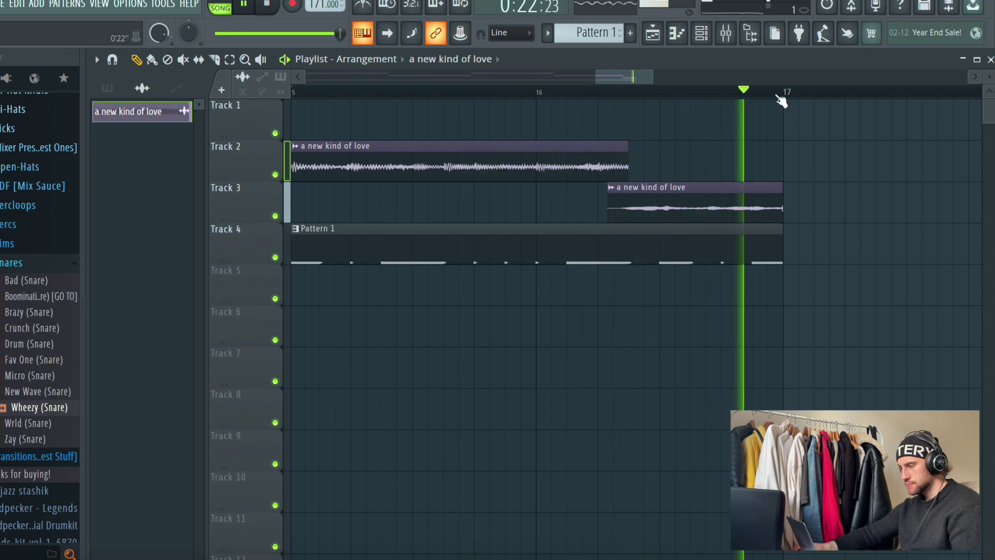
pyautogui.scroll(-6, 783, 97)
pyautogui.click(709, 42)
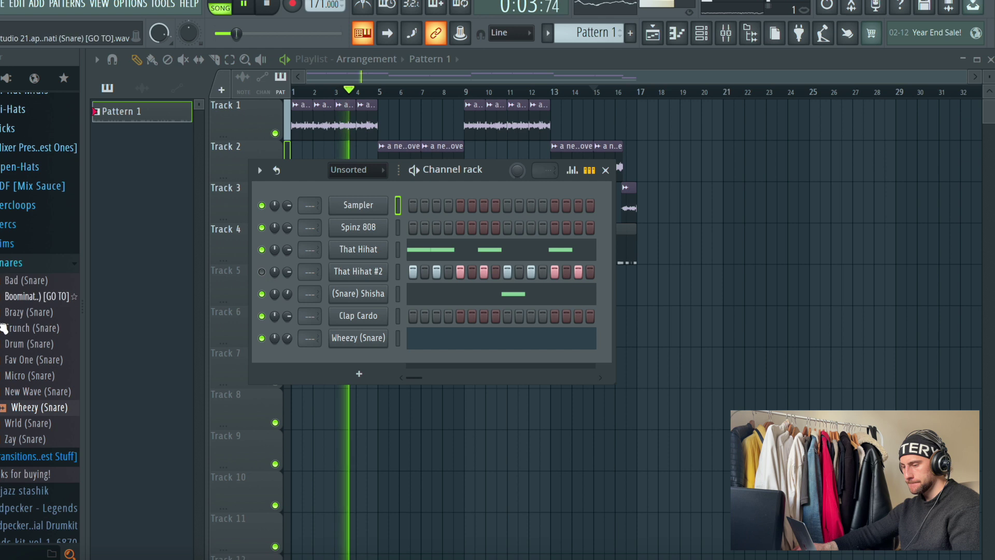
# Step: Audition several samples in the snares folder and add Fav One (Snare) as a new channel below Wheezy (Snare)
pyautogui.click(15, 374)
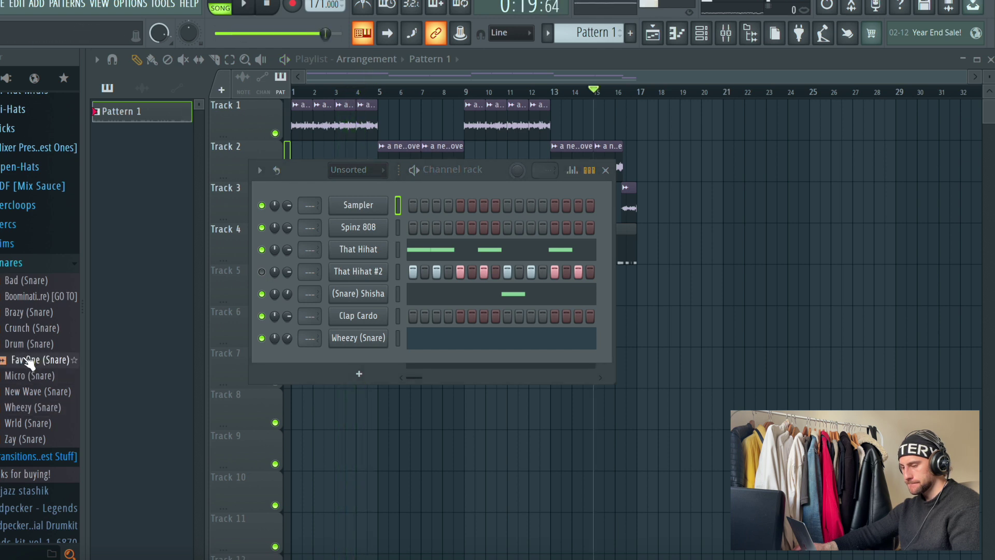
pyautogui.click(32, 313)
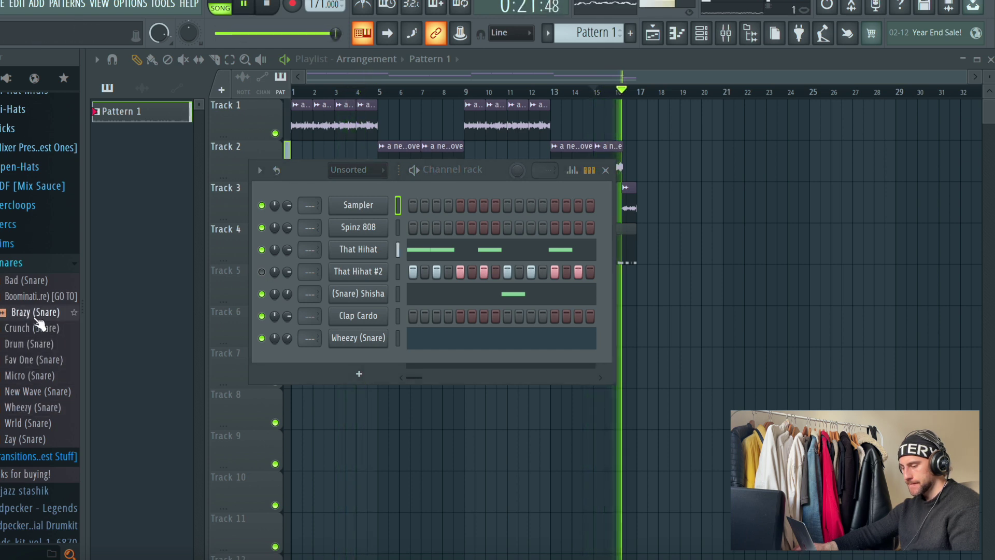
pyautogui.click(45, 297)
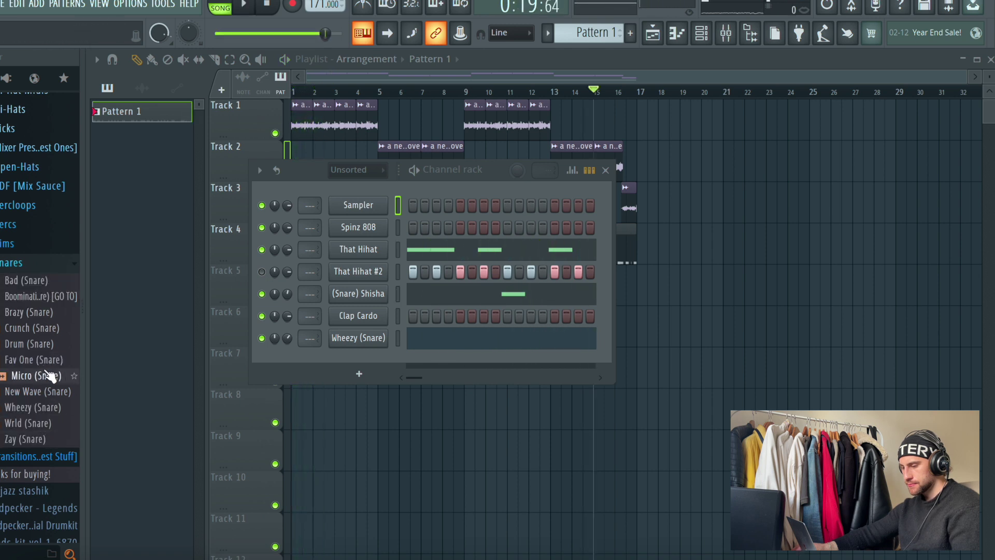
pyautogui.moveTo(251, 363); pyautogui.dragTo(344, 365)
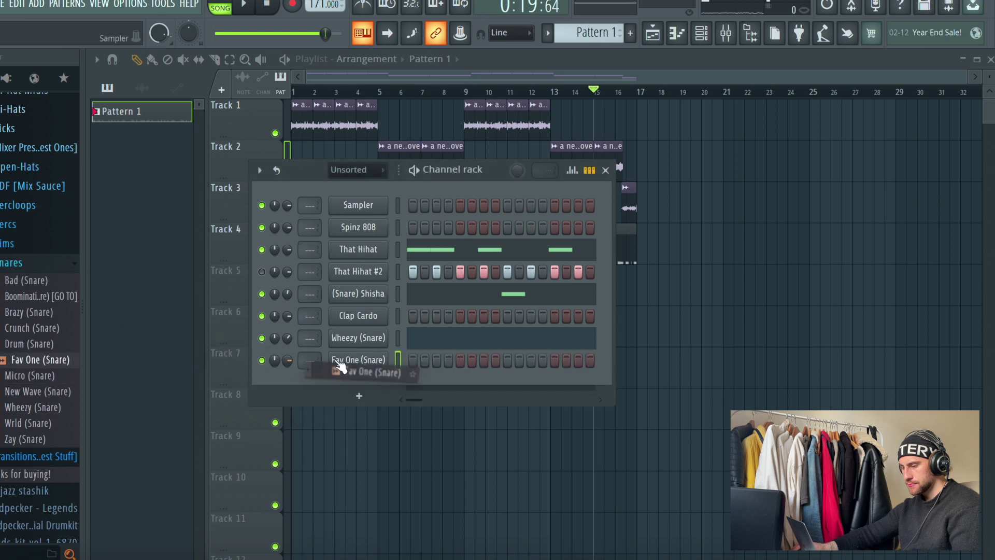
# Step: Program two C5 hits around the start of bar 2 in the Fav One (Snare) piano roll and listen to them
pyautogui.rightClick(369, 353)
pyautogui.click(412, 350)
pyautogui.press('space')
pyautogui.press('space')
pyautogui.press('space')
pyautogui.click(701, 30)
pyautogui.press('space')
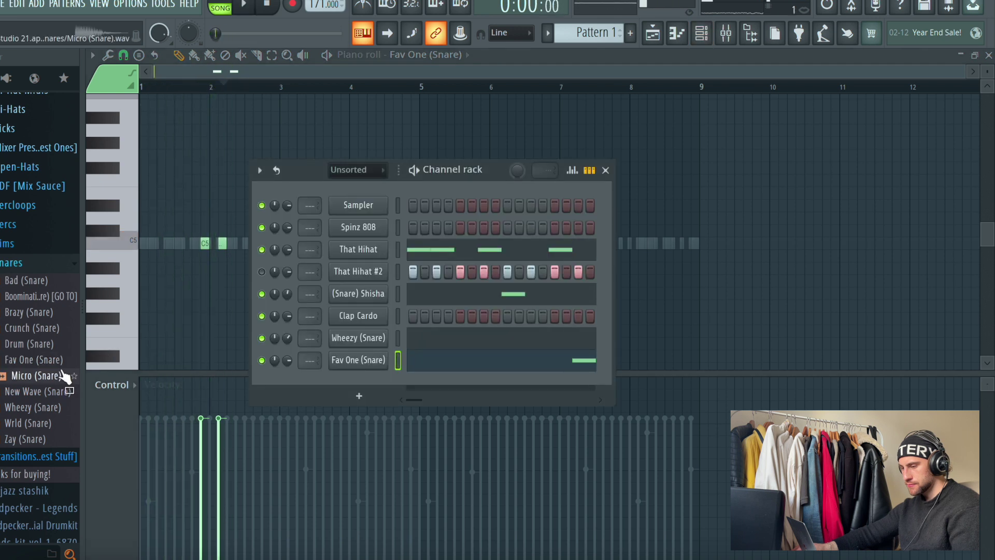
# Step: Find OTESNARE 1 in THE ESSENTIALS drum kit, swap it in for the Fav One (Snare) sample, and play the beat
pyautogui.scroll(5, 31, 301)
pyautogui.click(2, 265)
pyautogui.scroll(-2, 11, 265)
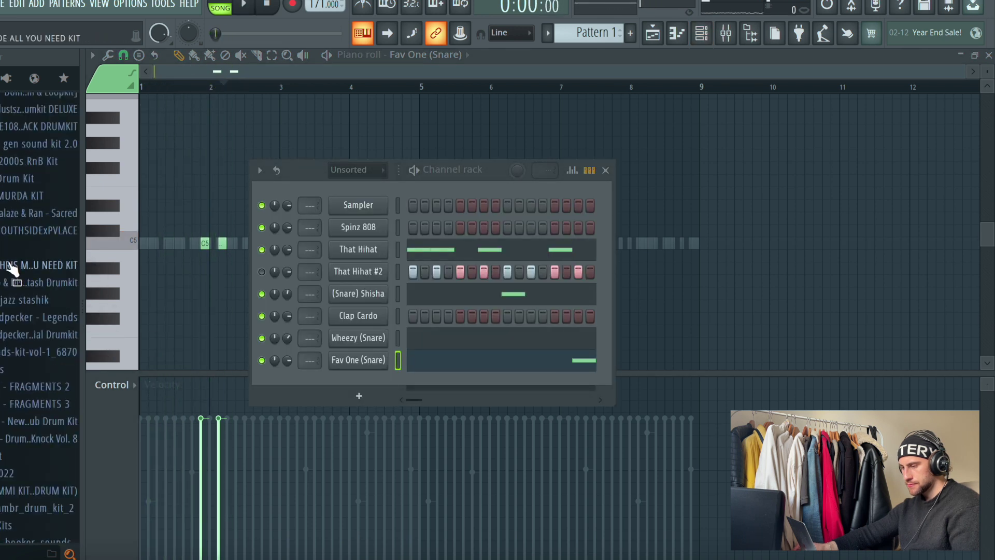
pyautogui.scroll(-5, 10, 264)
pyautogui.scroll(5, 10, 264)
pyautogui.click(11, 263)
pyautogui.scroll(-10, 11, 265)
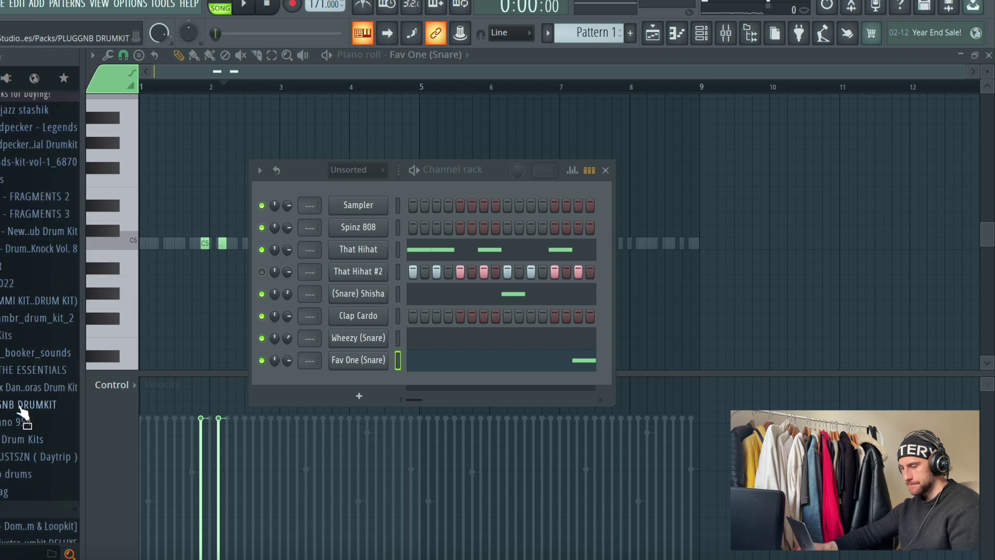
pyautogui.click(20, 370)
pyautogui.scroll(-10, 21, 441)
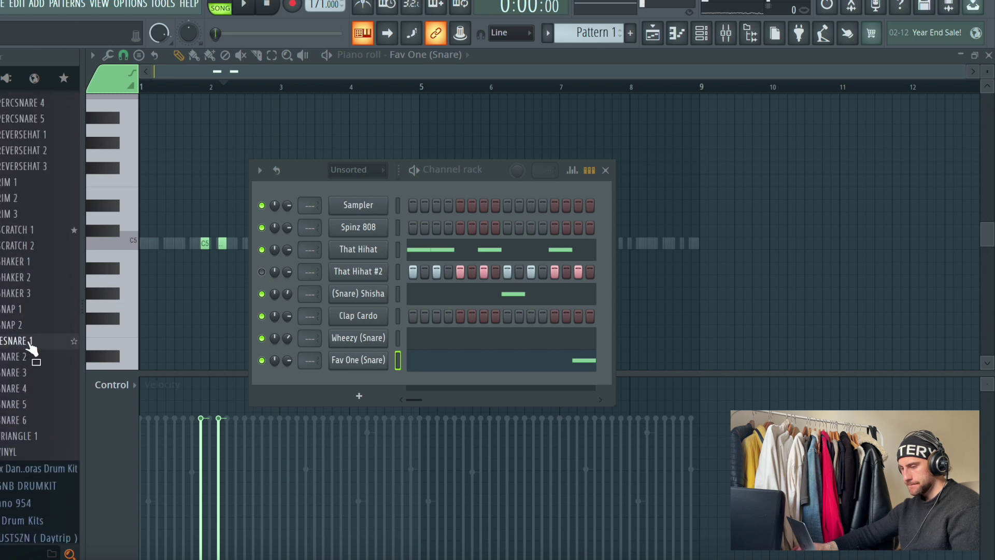
pyautogui.moveTo(345, 361); pyautogui.dragTo(345, 361)
pyautogui.press('space')
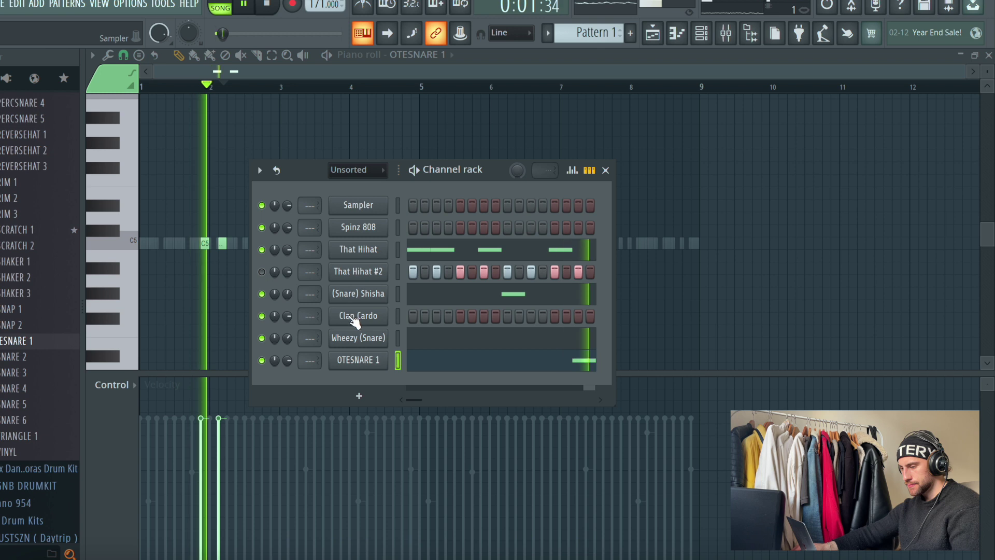
# Step: Add two more OTESNARE 1 hits around the start of bar 6, matching the pair around bar 2
pyautogui.press('F6')
pyautogui.click(501, 244)
pyautogui.click(478, 245)
pyautogui.rightClick(477, 246)
pyautogui.click(485, 245)
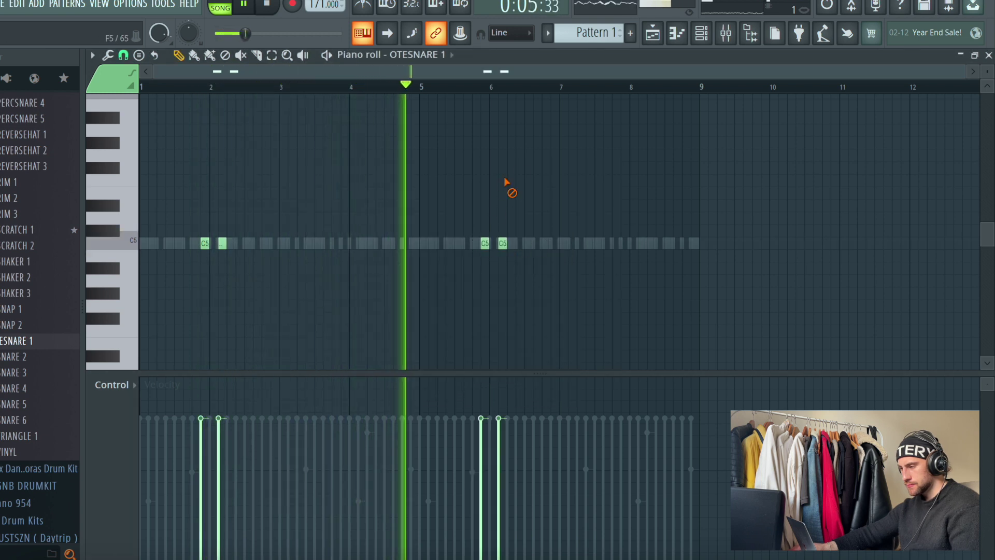
# Step: Audition reverse hats, percussion snares and hats from THE ESSENTIALS kit and add OTEHAT 4 as a new channel
pyautogui.press('F6')
pyautogui.scroll(2, 26, 260)
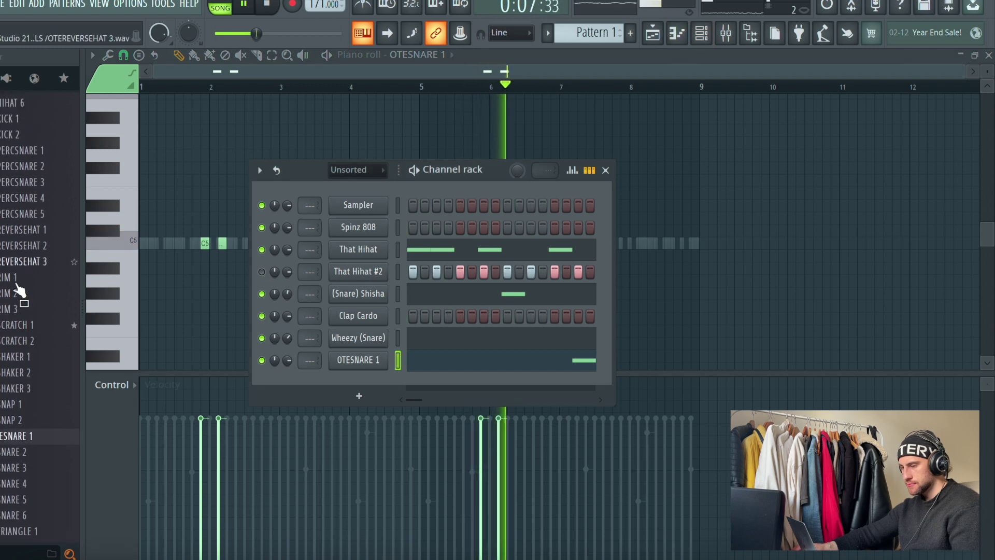
pyautogui.click(29, 263)
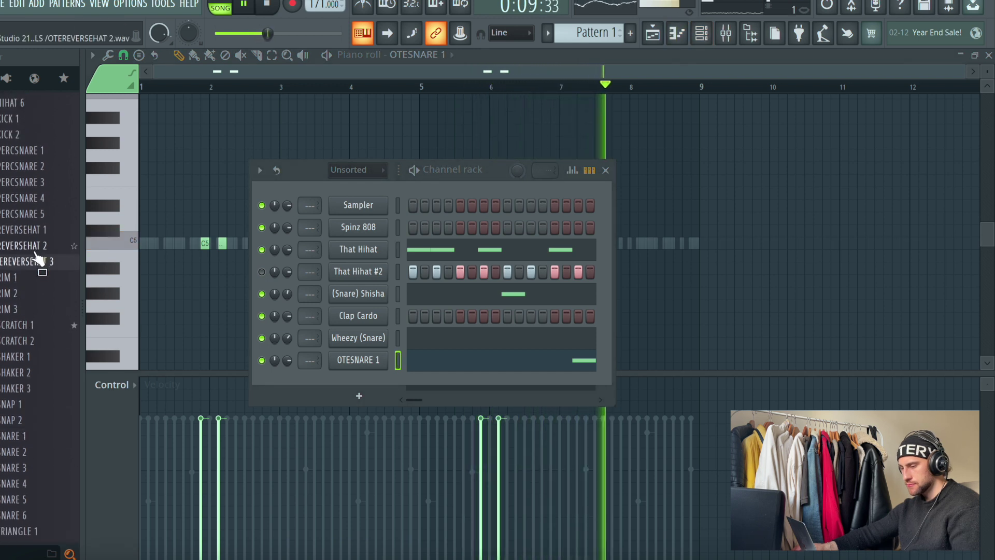
pyautogui.click(31, 198)
pyautogui.scroll(2, 32, 205)
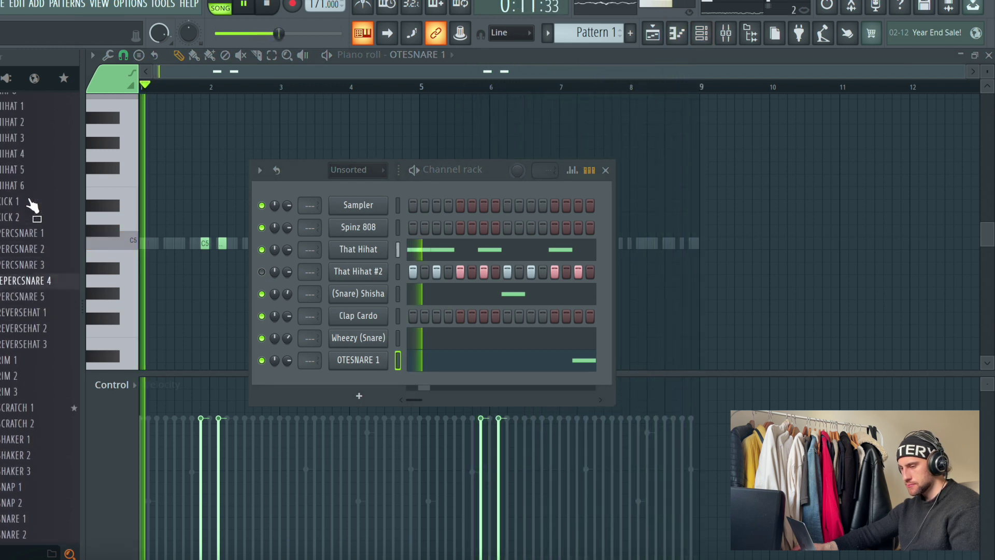
pyautogui.scroll(3, 26, 233)
pyautogui.click(30, 264)
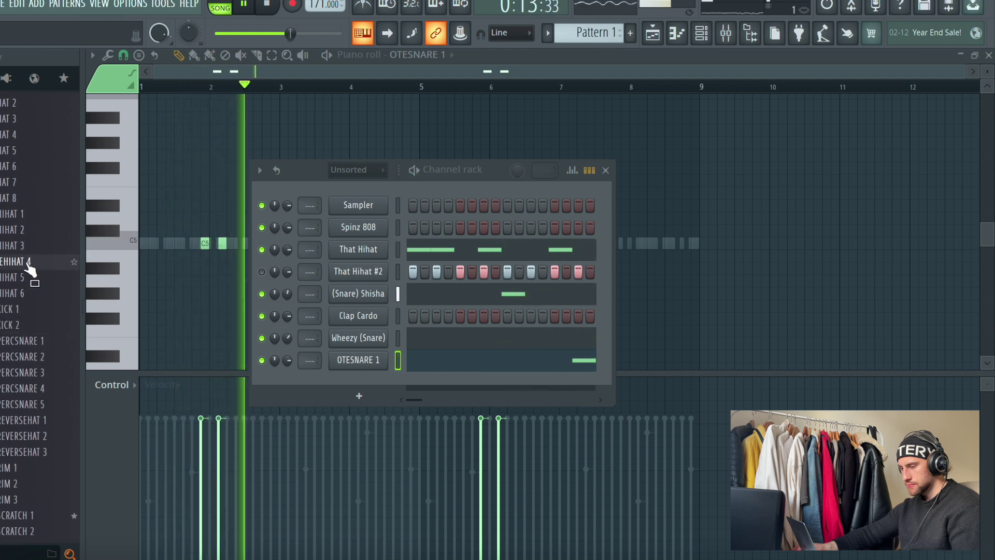
pyautogui.click(23, 277)
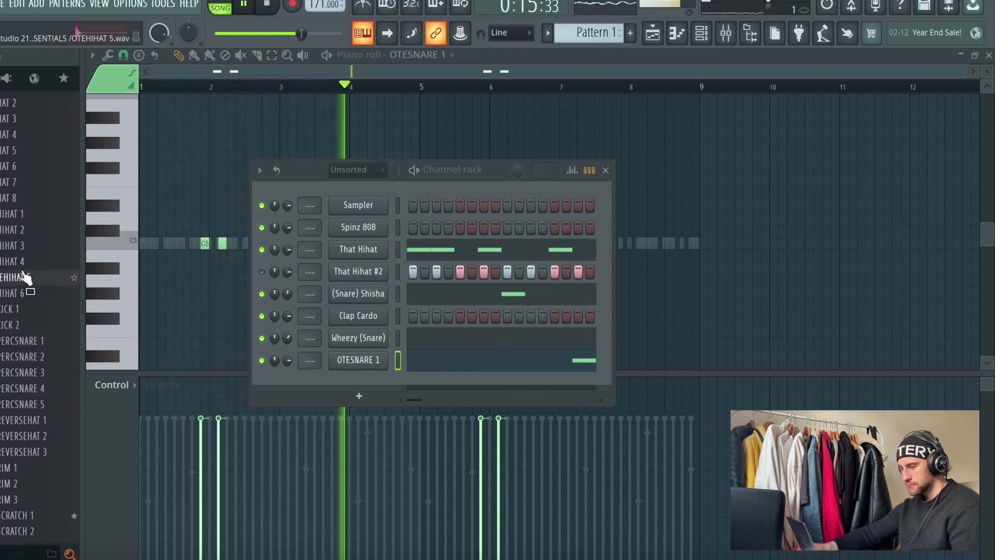
pyautogui.scroll(2, 22, 282)
pyautogui.click(22, 264)
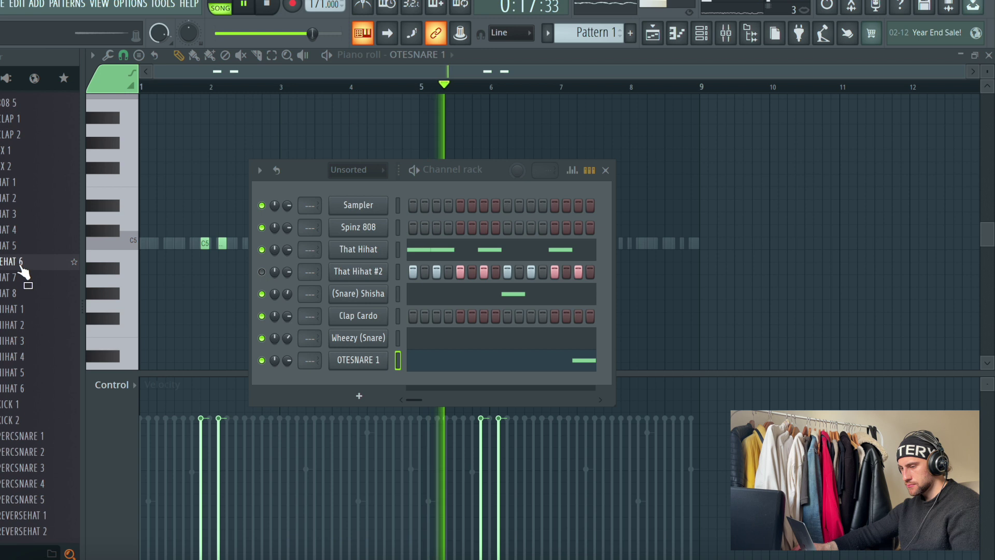
pyautogui.scroll(2, 20, 290)
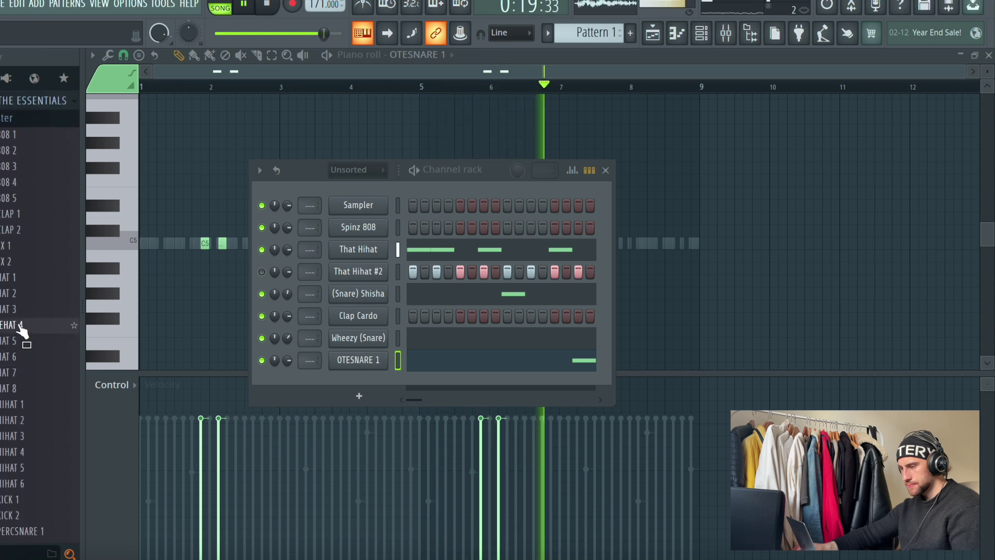
pyautogui.moveTo(339, 412); pyautogui.dragTo(347, 384)
# Step: Place one C5 hit at the start of bar 1 in the OTEHAT 4 piano roll and play it
pyautogui.rightClick(348, 383)
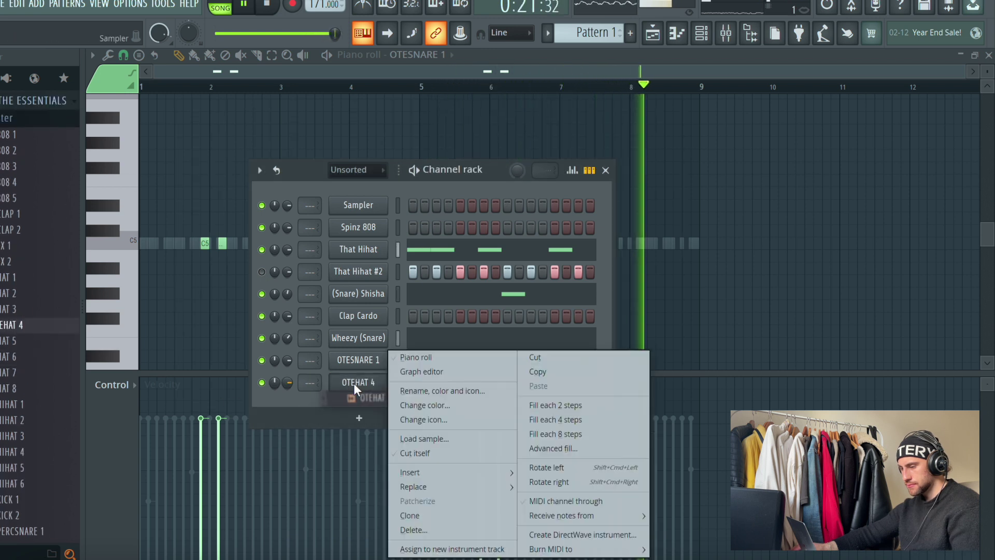
pyautogui.click(410, 363)
pyautogui.press('space')
pyautogui.press('space')
# Step: Try extra OTEHAT 4 hits in bars 1 and 2, giving the bar 2 hit a lower velocity
pyautogui.click(178, 245)
pyautogui.click(212, 243)
pyautogui.rightClick(212, 244)
pyautogui.press('space')
pyautogui.press('space')
pyautogui.rightClick(179, 245)
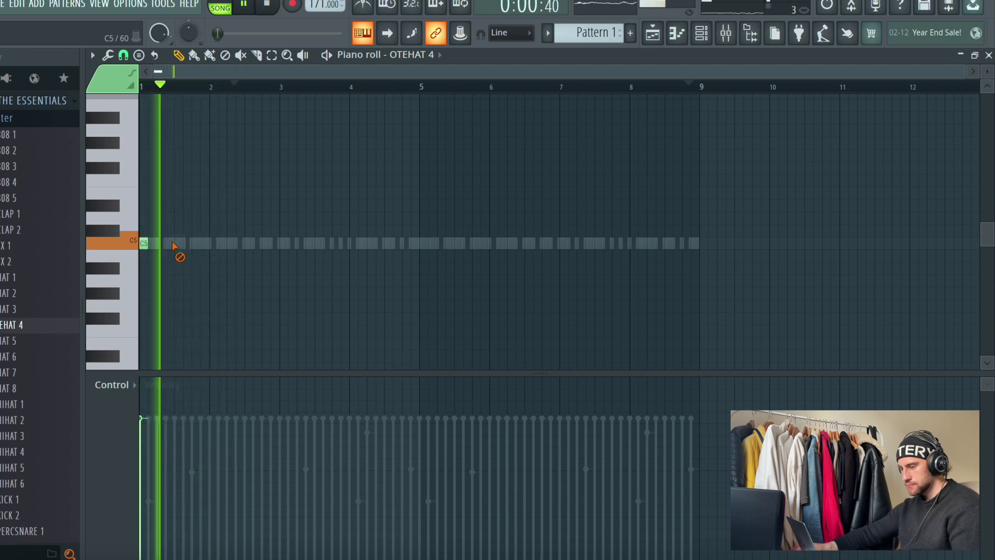
pyautogui.click(231, 244)
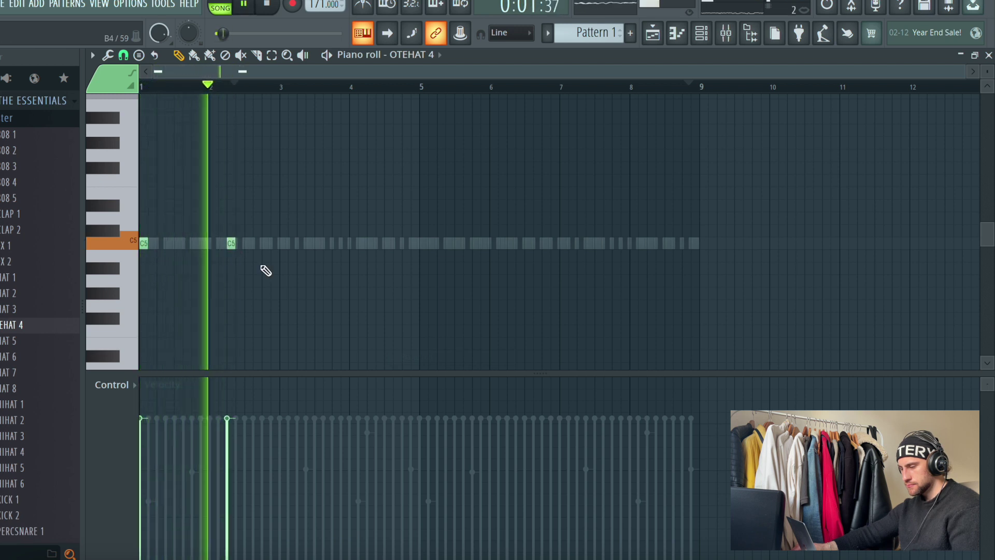
pyautogui.click(232, 499)
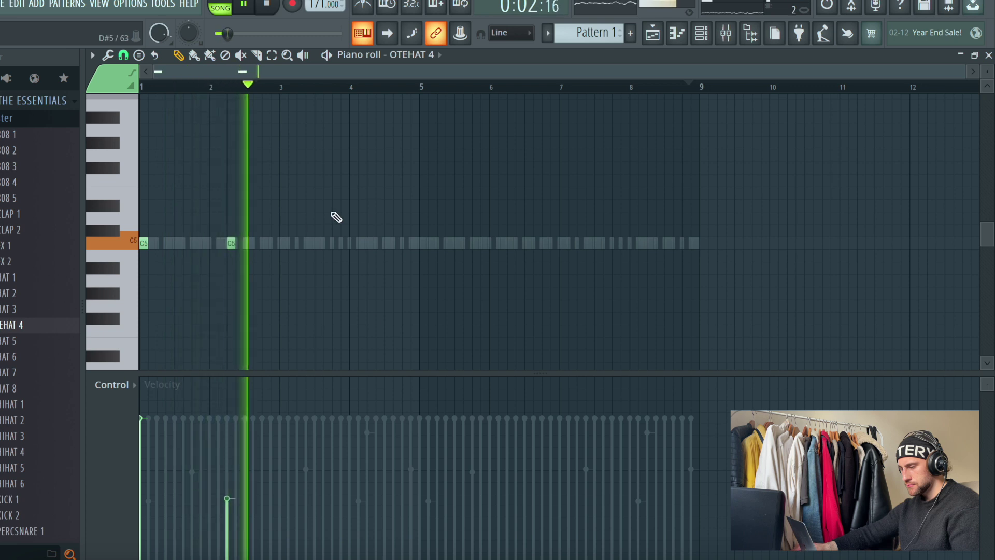
pyautogui.press('space')
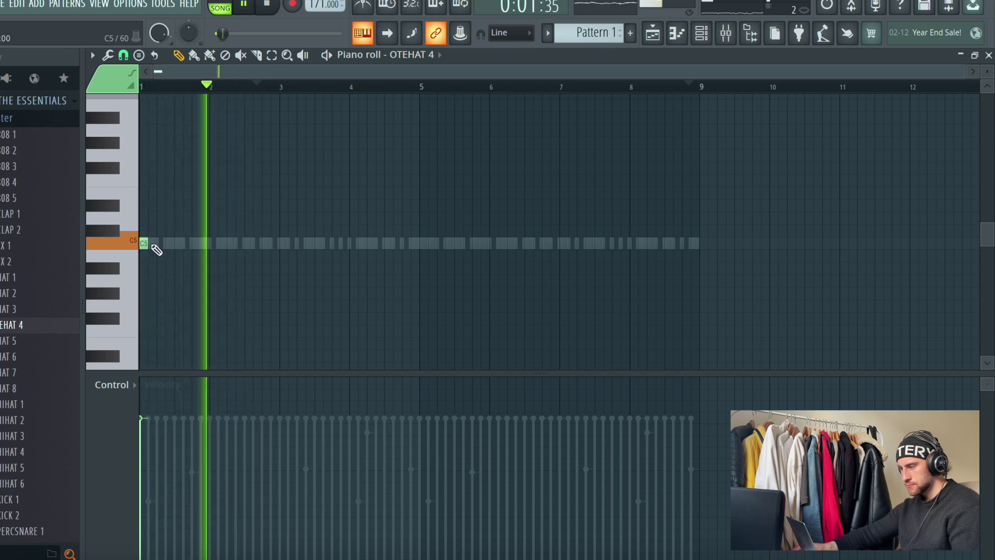
# Step: Add OTEHAT 2 as a new channel below OTEHAT 4 and place C5 hits in bars 4 and 8 of its piano roll
pyautogui.click(702, 34)
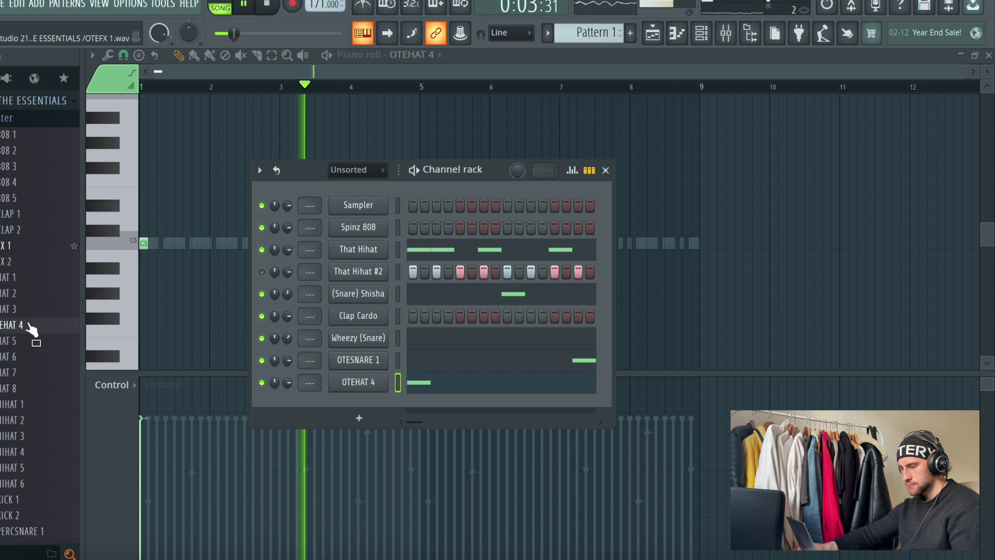
pyautogui.moveTo(15, 293); pyautogui.dragTo(371, 411)
pyautogui.rightClick(372, 407)
pyautogui.click(458, 348)
pyautogui.rightClick(377, 404)
pyautogui.click(407, 359)
pyautogui.moveTo(318, 255); pyautogui.dragTo(371, 243)
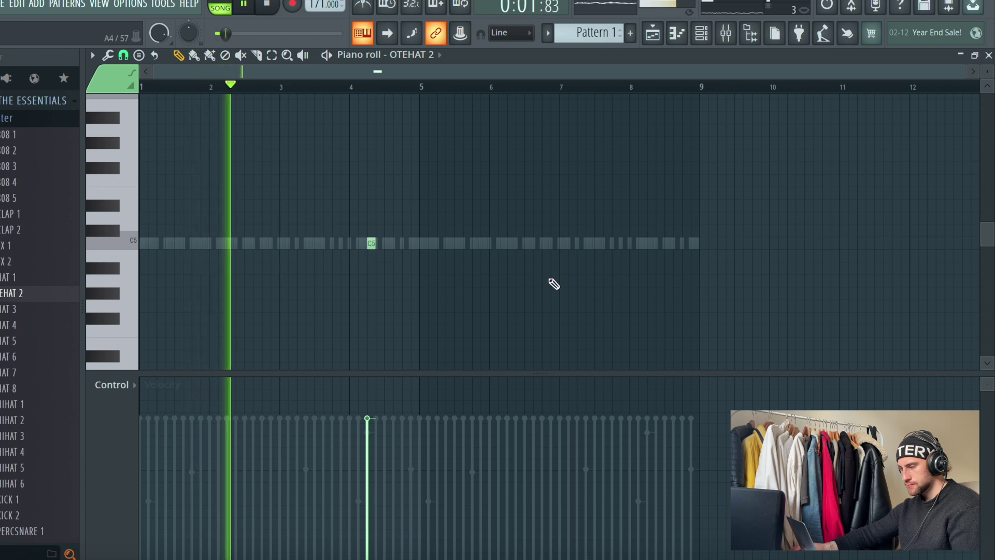
pyautogui.click(651, 243)
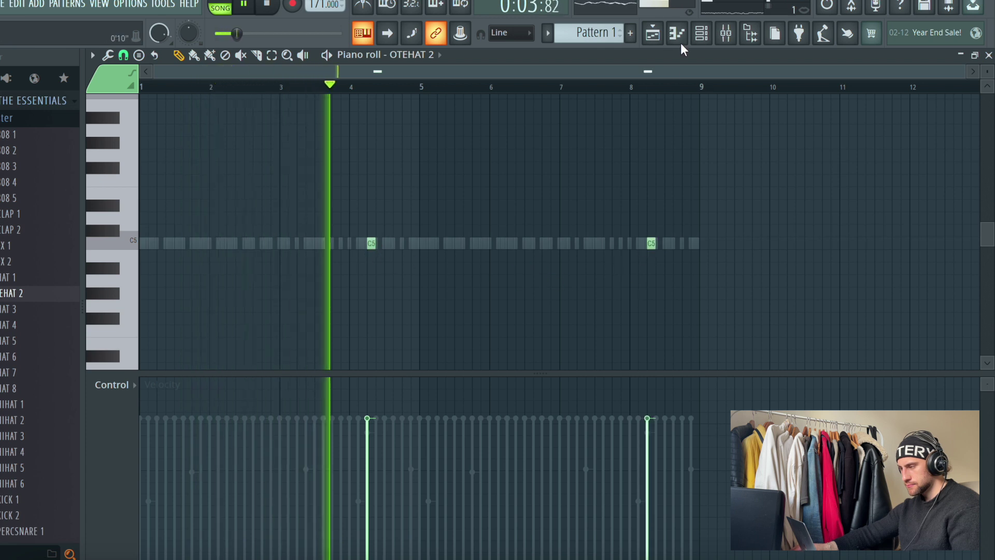
# Step: Unmute That Hihat #2 in the Channel rack for a listen and delete that channel
pyautogui.click(700, 34)
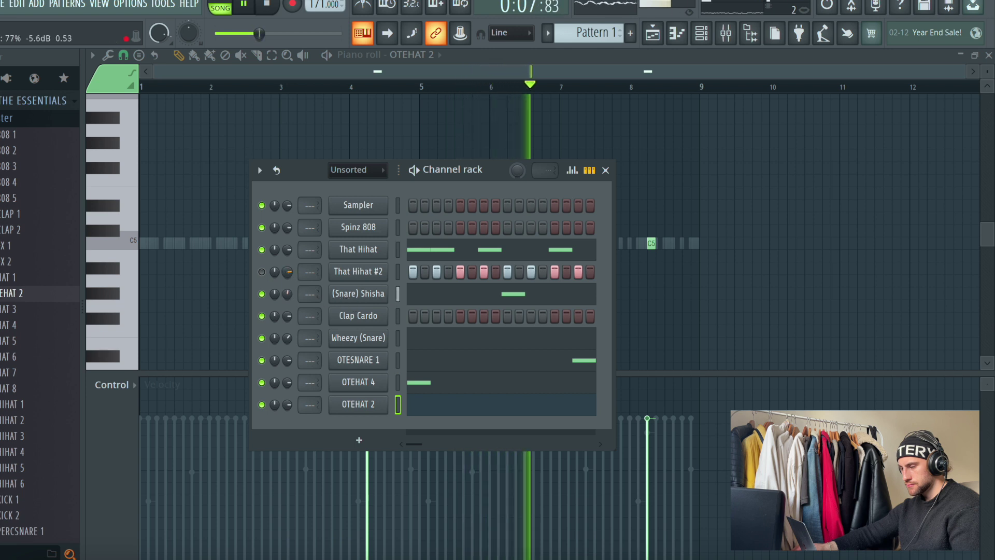
pyautogui.click(262, 272)
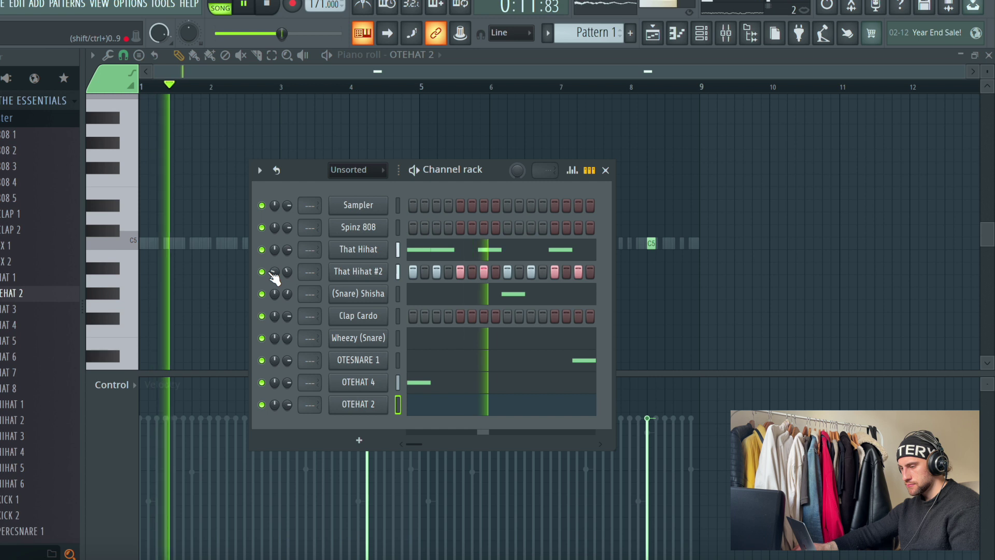
pyautogui.click(262, 272)
pyautogui.rightClick(349, 272)
pyautogui.click(421, 428)
pyautogui.click(512, 332)
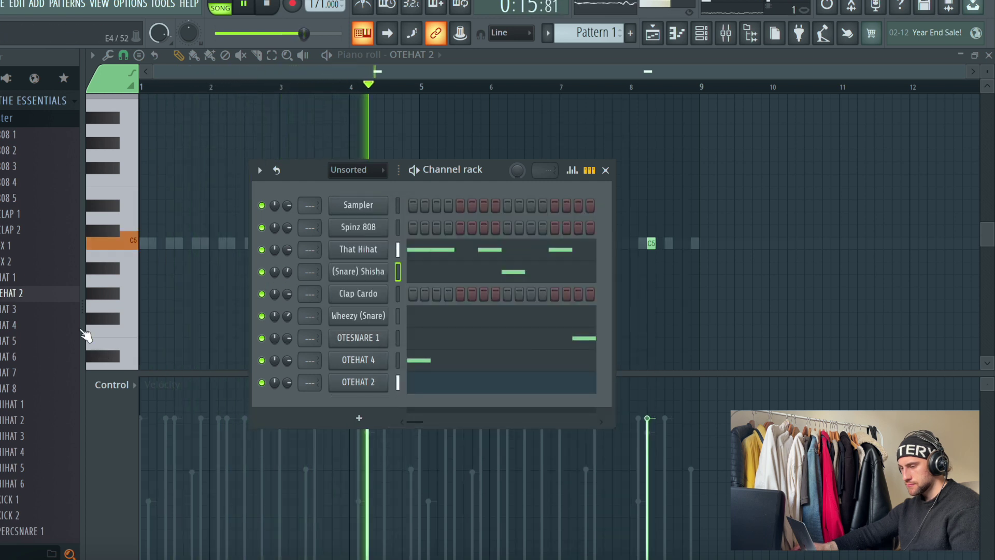
# Step: Delete the Clap Cardo channel from the Channel rack
pyautogui.scroll(3, 7, 249)
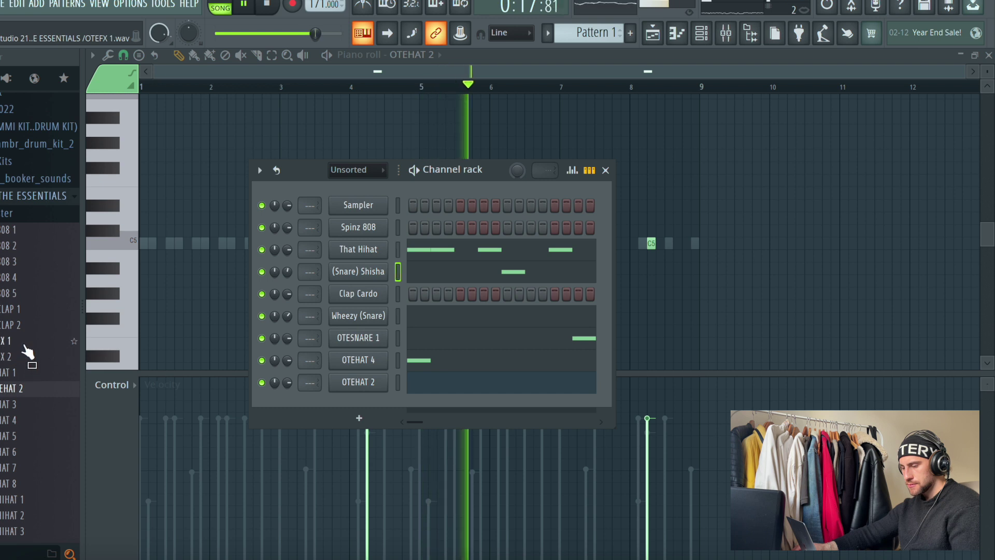
pyautogui.scroll(-7, 23, 350)
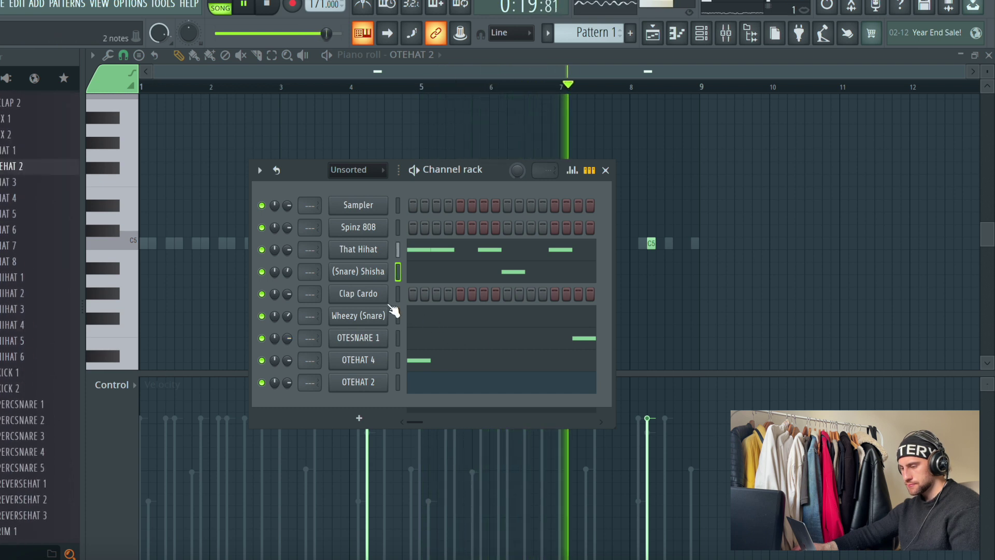
pyautogui.rightClick(387, 289)
pyautogui.click(436, 465)
pyautogui.click(508, 332)
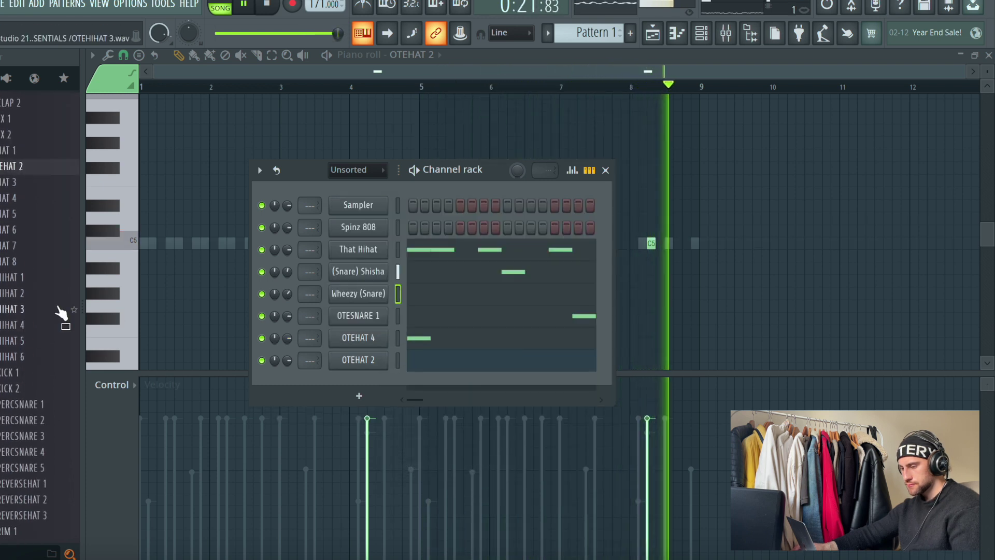
# Step: Audition the OTESNARE samples in THE ESSENTIALS kit and add OTESNARE 4 as a new channel below OTEHAT 2
pyautogui.scroll(-10, 59, 321)
pyautogui.scroll(6, 39, 311)
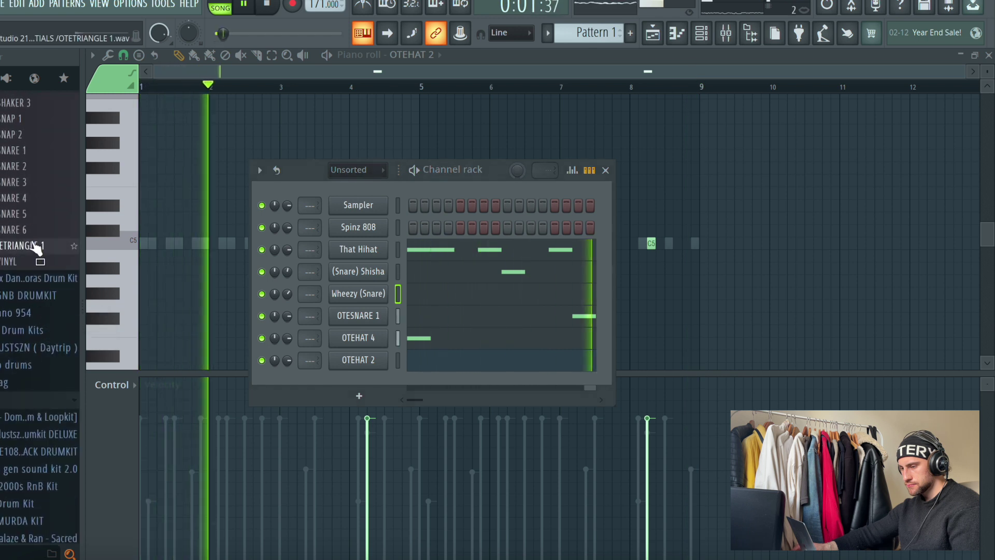
pyautogui.click(21, 309)
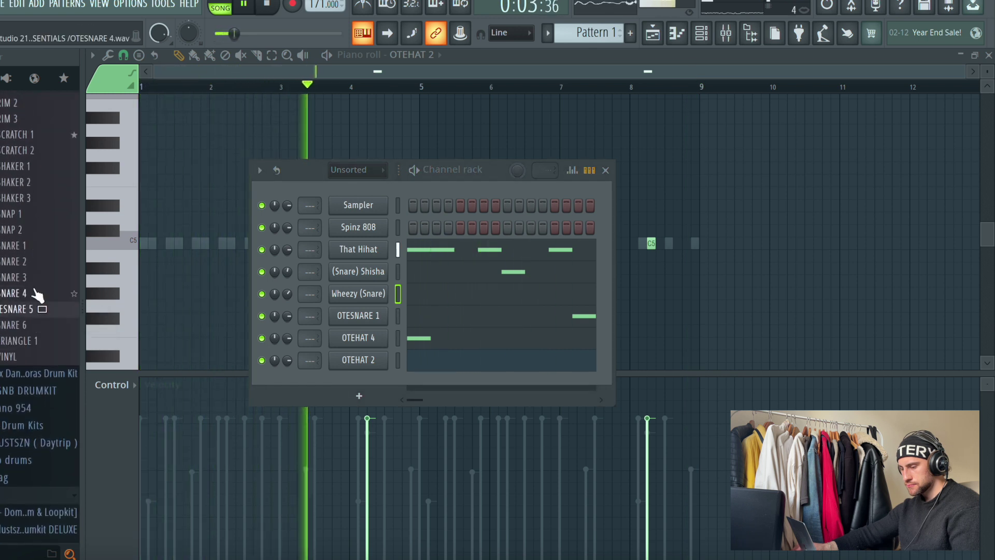
pyautogui.click(31, 325)
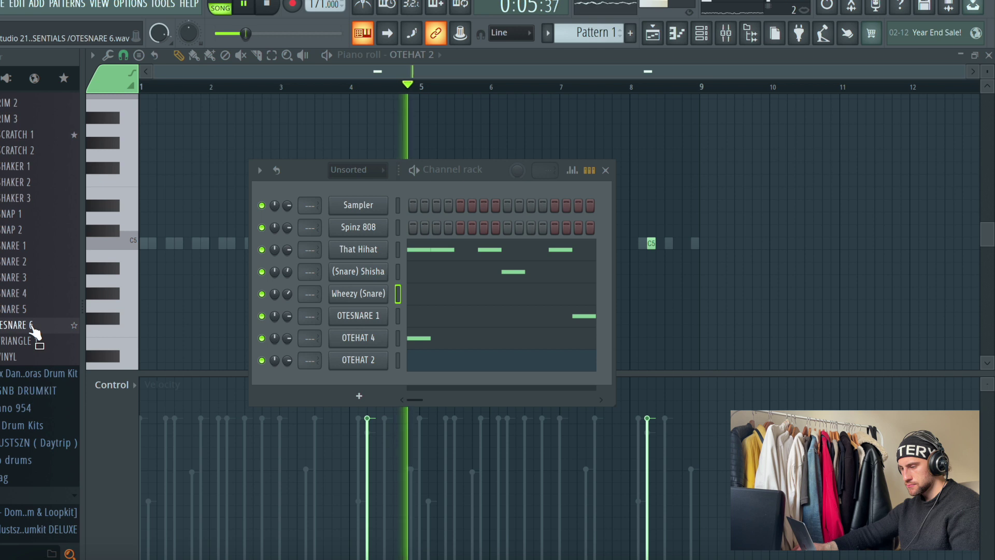
pyautogui.click(38, 263)
pyautogui.click(35, 296)
pyautogui.moveTo(33, 294); pyautogui.dragTo(366, 372)
# Step: Place three short C5 hits late in bar 8 of OTESNARE 4's piano roll with 1/3 step snap, and lower the last two velocities progressively
pyautogui.rightClick(365, 375)
pyautogui.click(411, 355)
pyautogui.scroll(2, 761, 87)
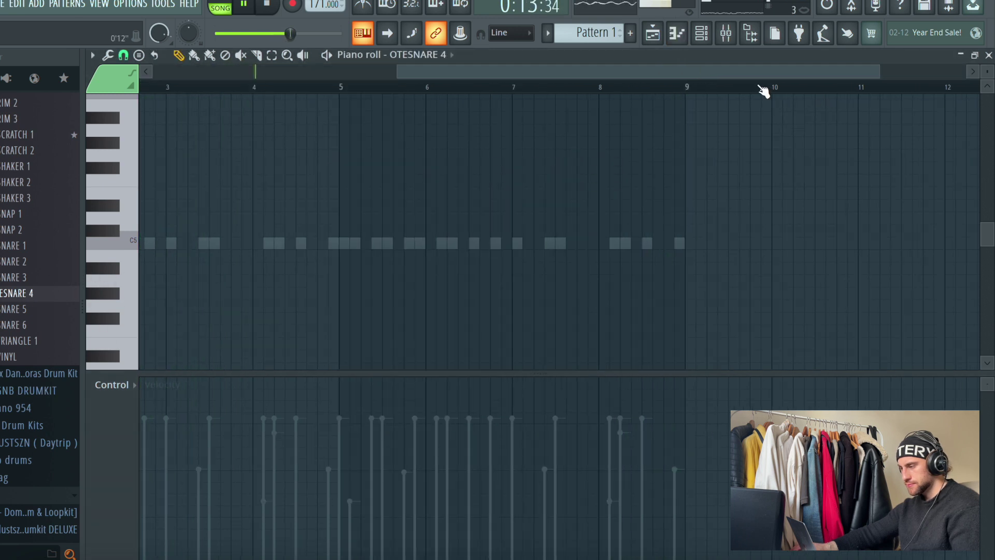
pyautogui.scroll(3, 764, 88)
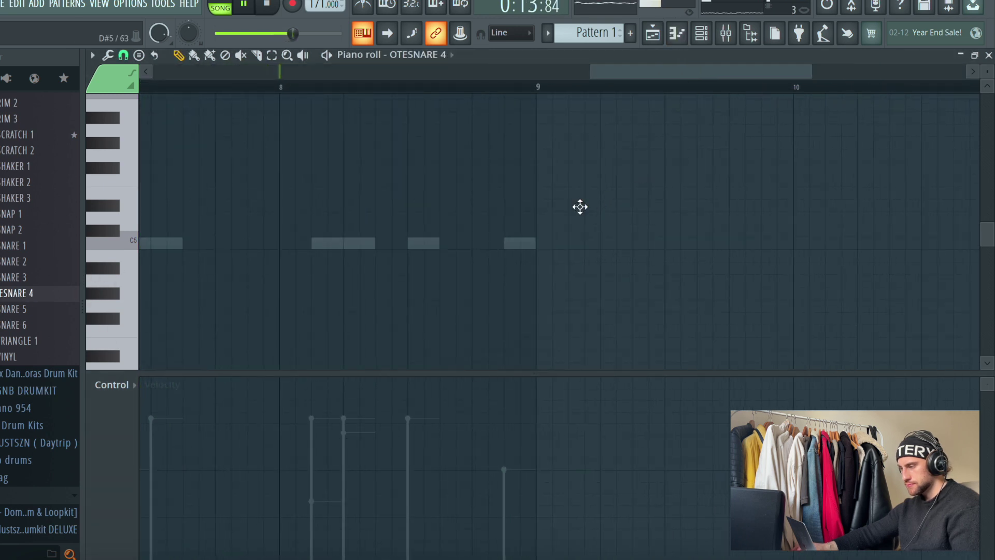
pyautogui.click(122, 55)
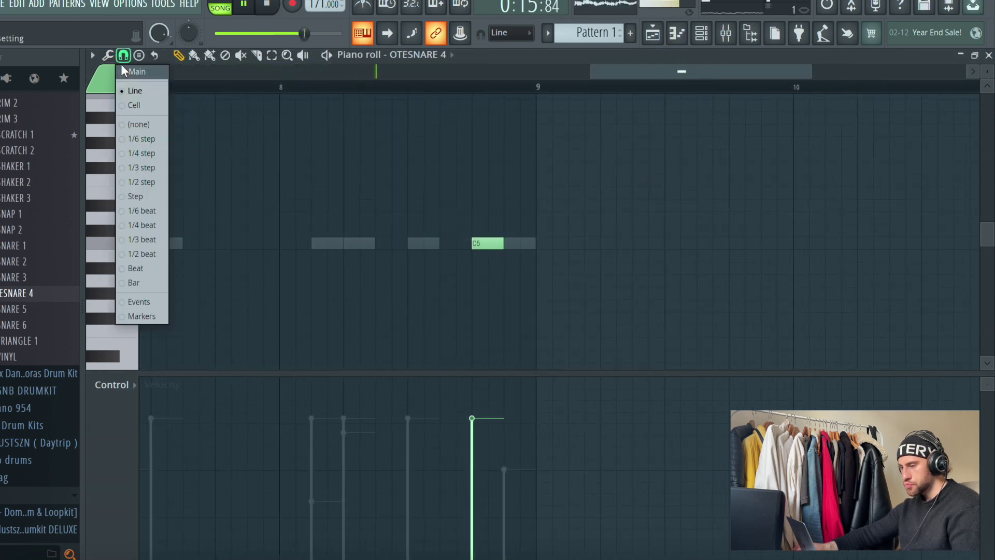
pyautogui.click(146, 167)
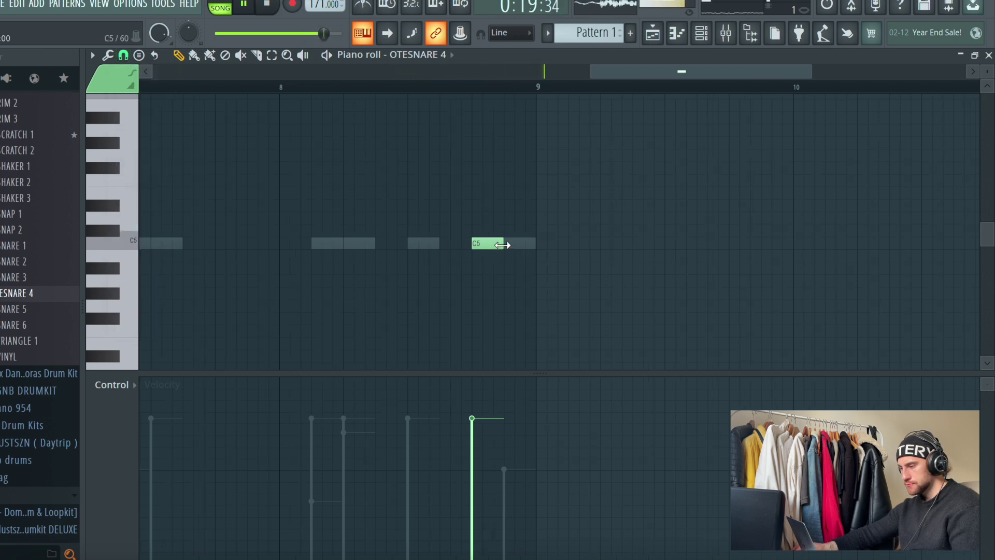
pyautogui.click(495, 245)
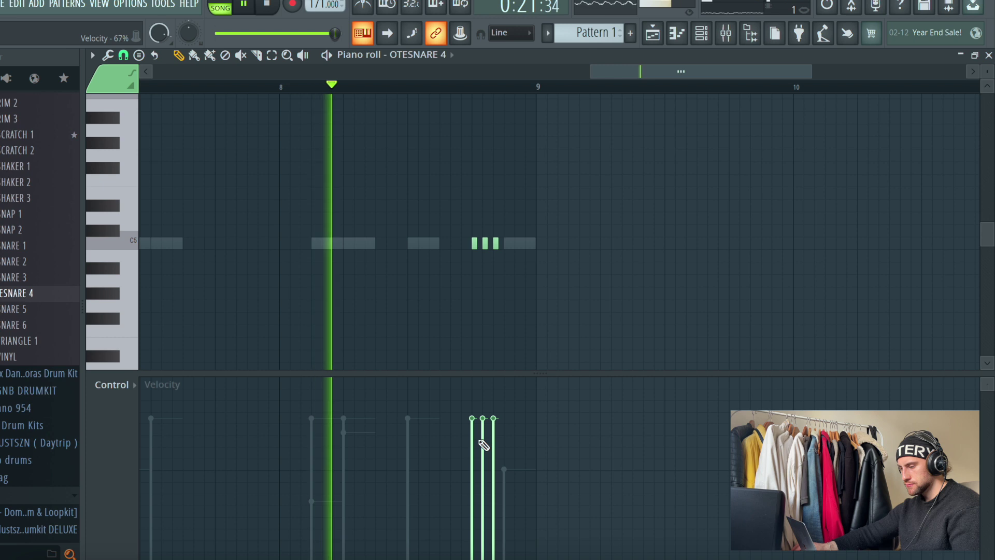
pyautogui.moveTo(483, 444); pyautogui.dragTo(495, 502)
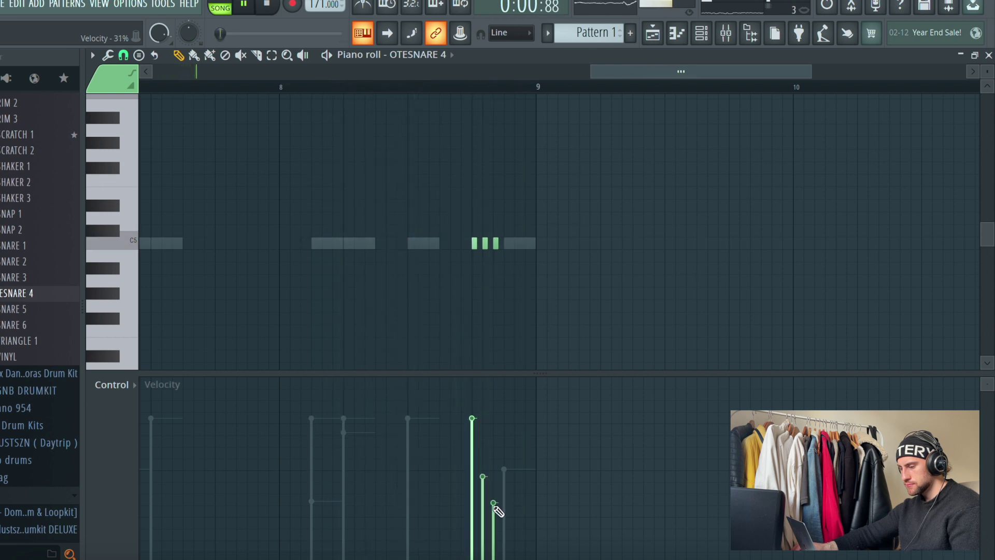
# Step: Return to the playlist and Channel rack and look through the one-shots in THE ESSENTIALS kit during playback
pyautogui.click(663, 30)
pyautogui.press('F6')
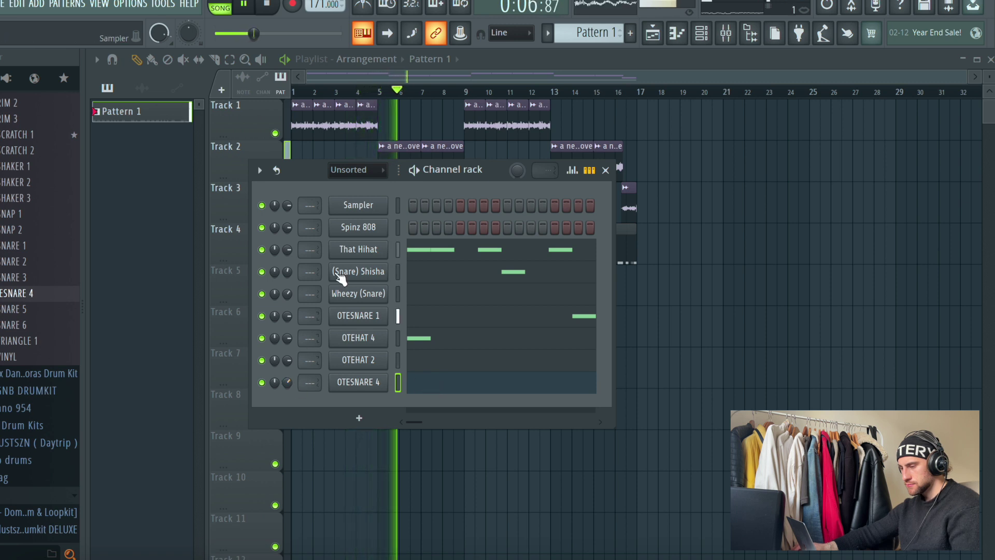
pyautogui.scroll(5, 20, 228)
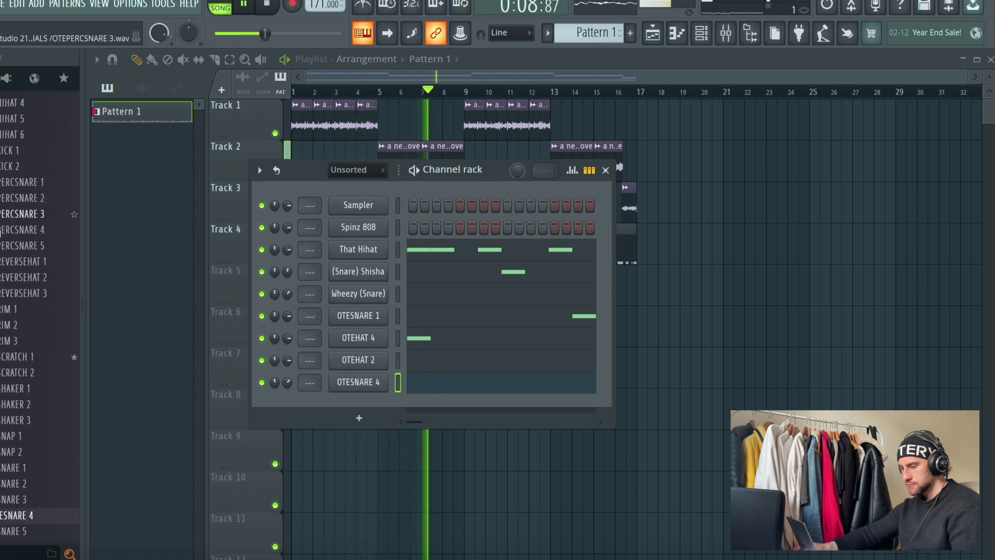
pyautogui.scroll(2, 5, 228)
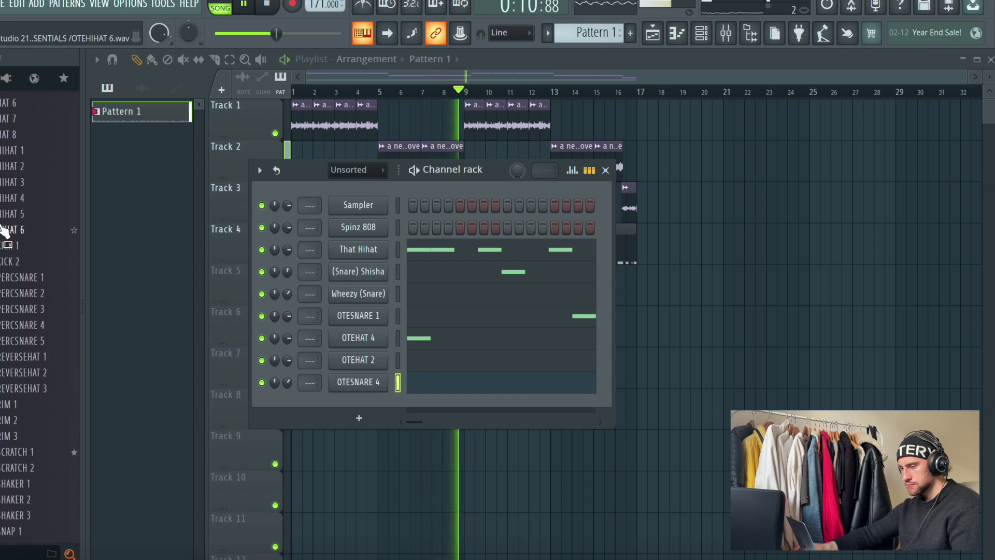
pyautogui.scroll(4, 4, 230)
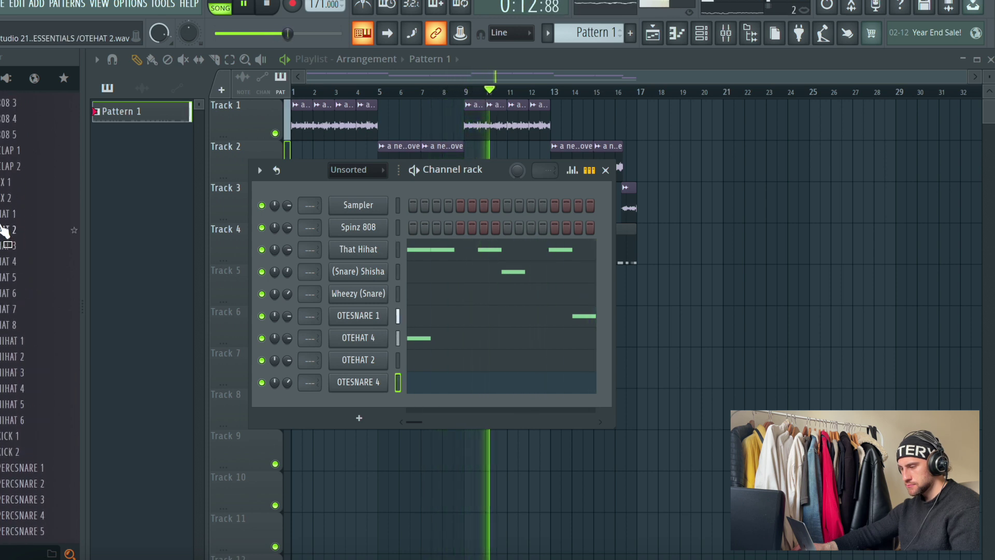
# Step: Stop playback and set the sample start of the That Hihat channel to about 14%
pyautogui.press('space')
pyautogui.click(385, 249)
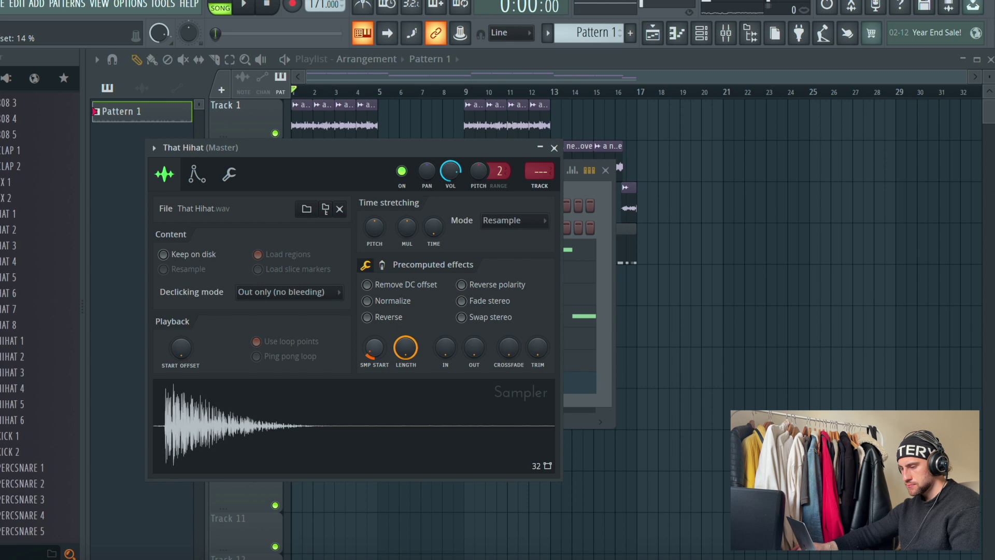
pyautogui.click(554, 148)
# Step: Save the project
pyautogui.scroll(3, 4, 231)
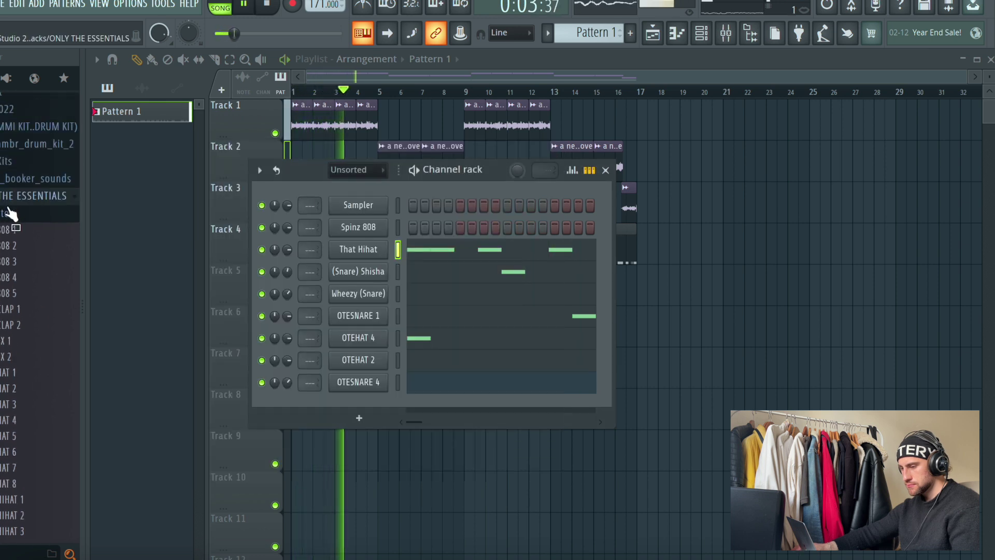
pyautogui.click(6, 5)
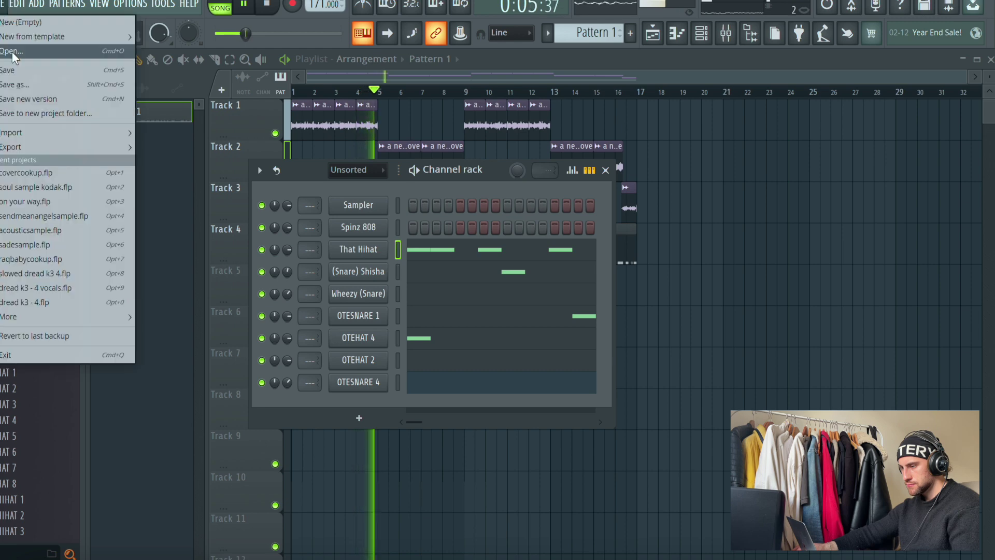
pyautogui.click(13, 75)
# Step: Add FF Pro-Q to slot 4 of mixer Insert 1 with a high-shelf cut of -30 dB at about 6.7 kHz
pyautogui.click(725, 33)
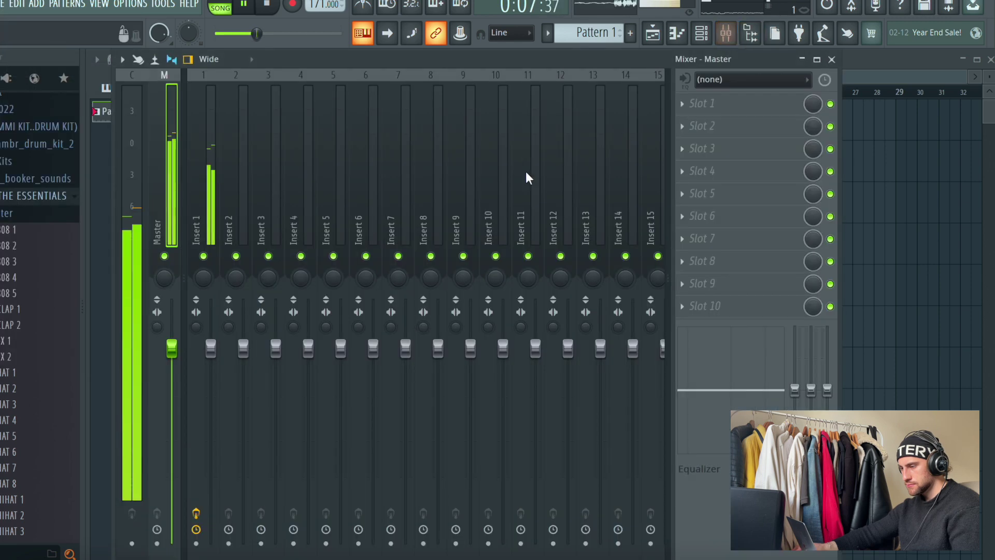
pyautogui.click(207, 155)
pyautogui.click(731, 170)
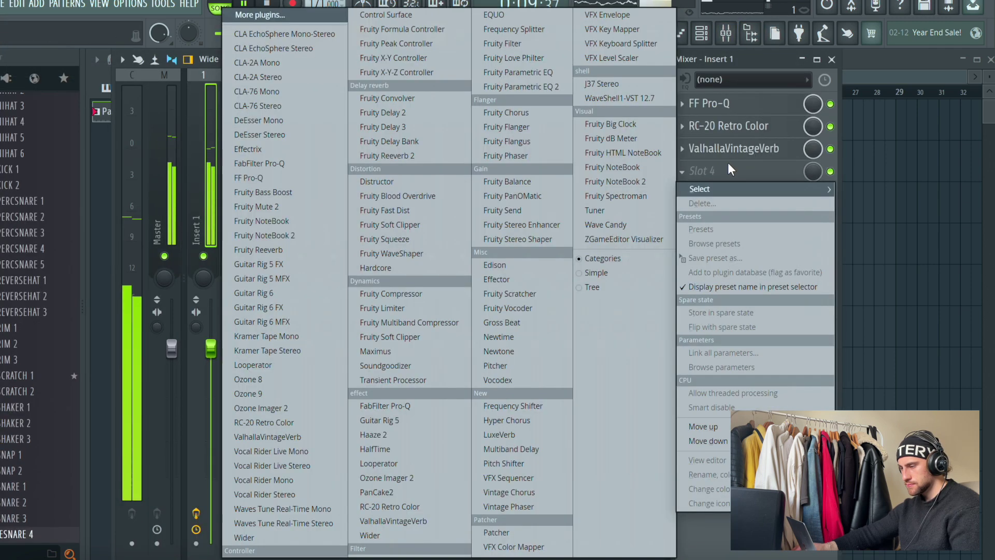
pyautogui.click(283, 178)
pyautogui.moveTo(549, 292); pyautogui.dragTo(496, 340)
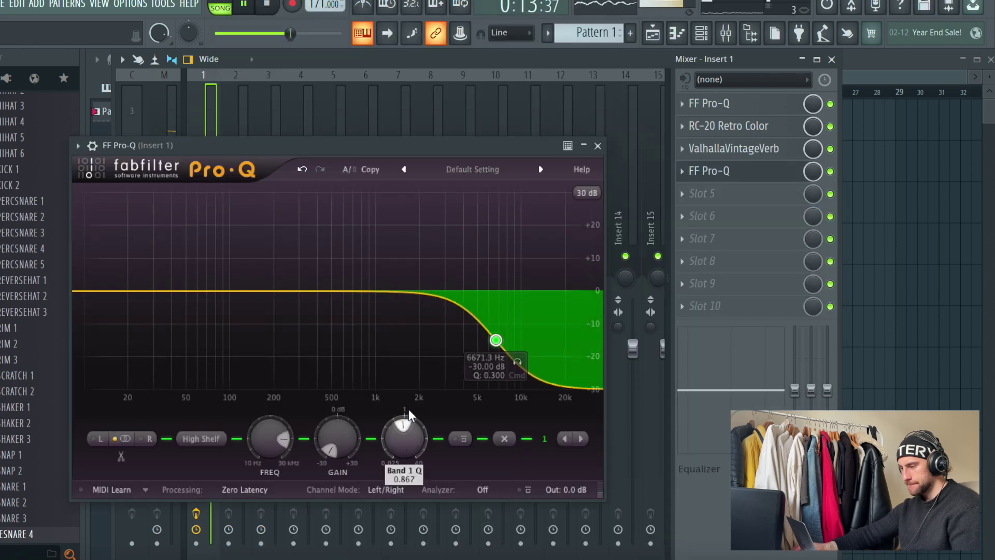
pyautogui.click(597, 145)
pyautogui.click(964, 218)
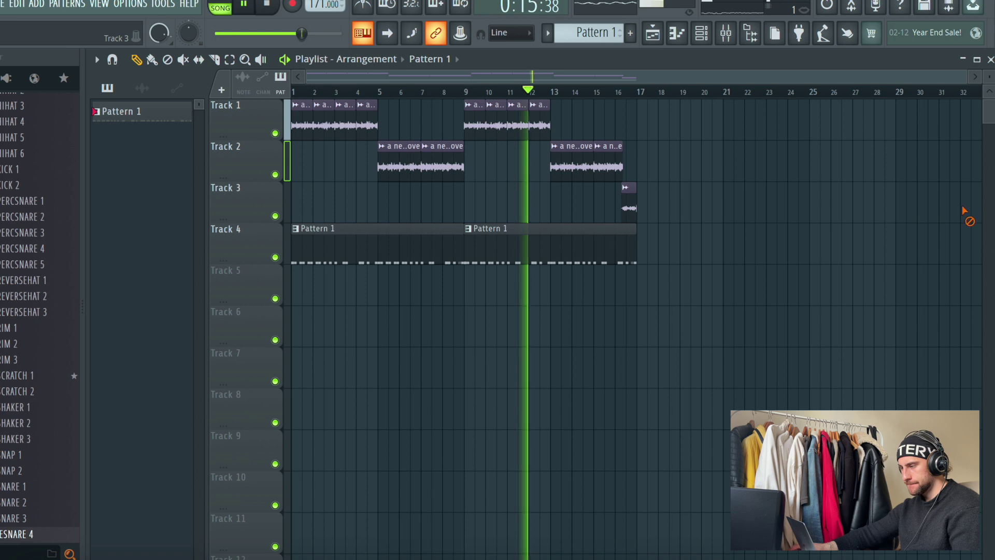
# Step: Set the stretch mode of the "a new kind of love" audio clip to Auto and raise its pitch while checking it by ear
pyautogui.scroll(5, 41, 216)
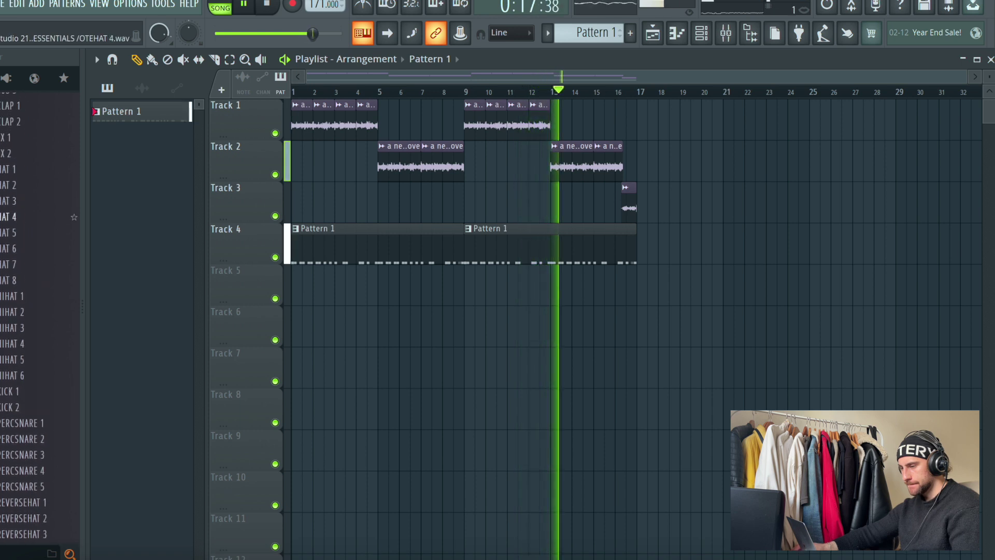
pyautogui.doubleClick(389, 147)
pyautogui.press('space')
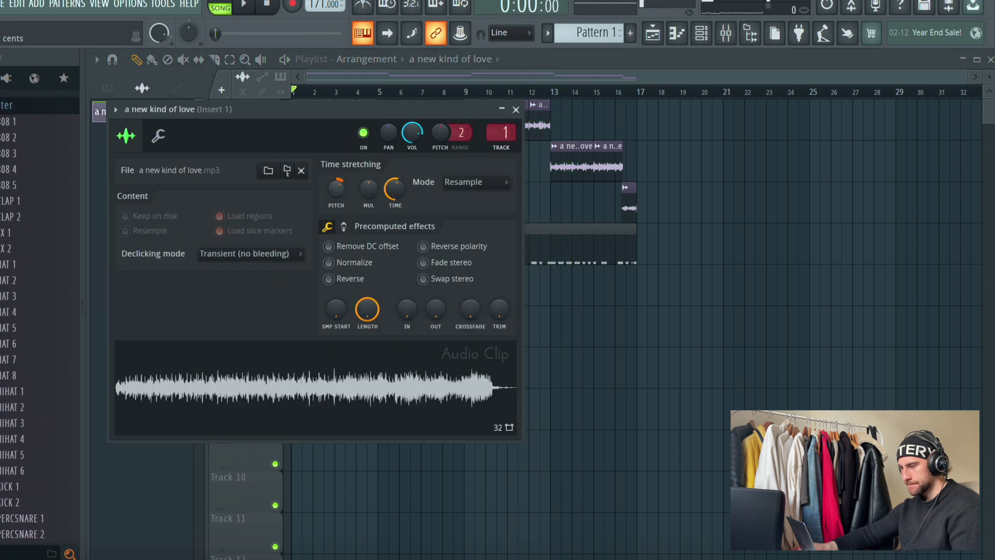
pyautogui.press('space')
pyautogui.press('space')
pyautogui.moveTo(337, 192); pyautogui.dragTo(337, 186)
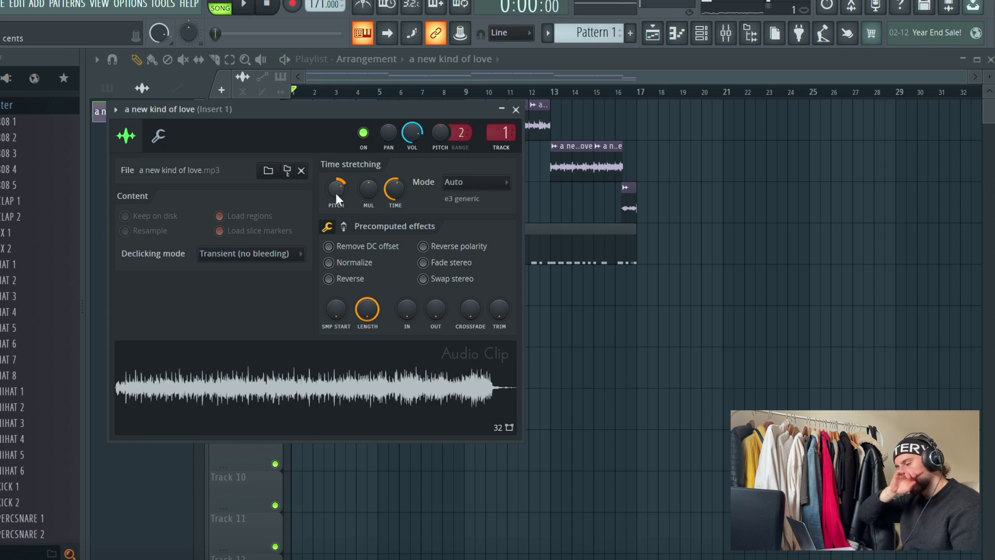
pyautogui.press('space')
pyautogui.press('space')
pyautogui.press('space')
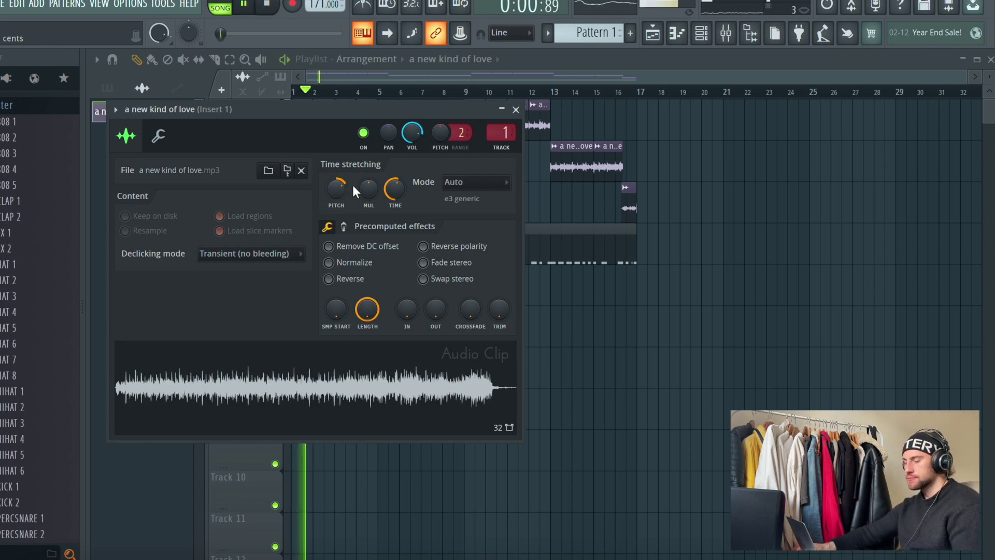
pyautogui.press('space')
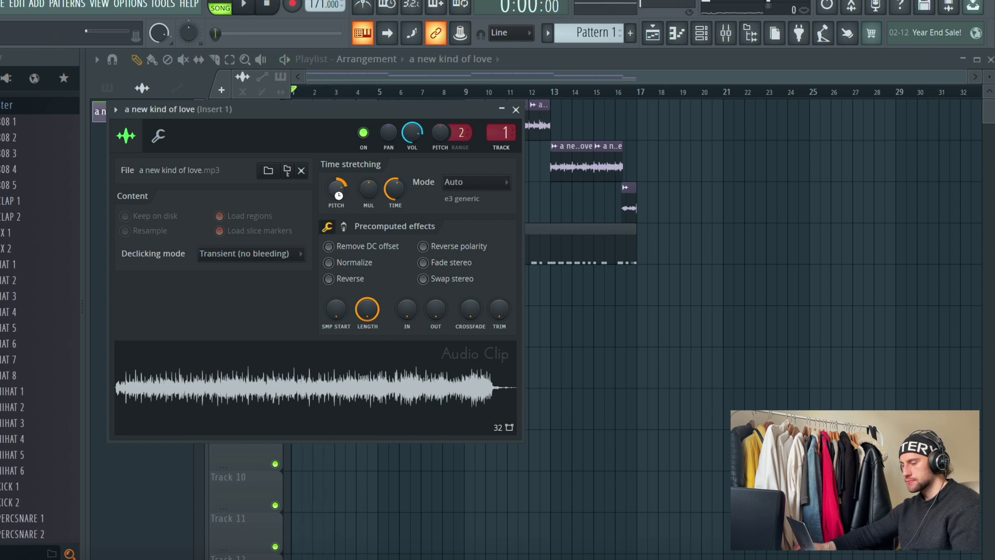
pyautogui.press('space')
# Step: Switch to Mixed In Key Live and analyse the key and tempo of the playing sample
pyautogui.click(270, 559)
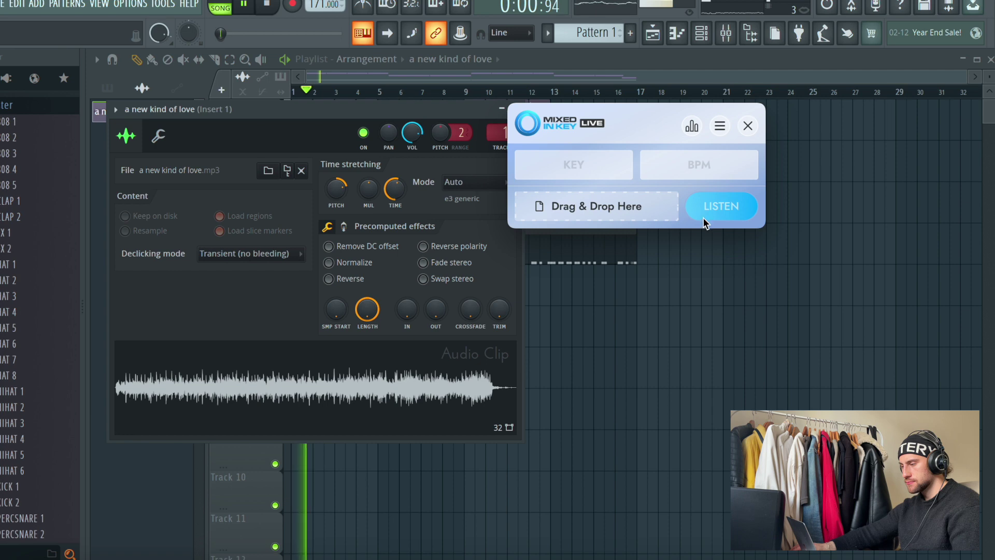
pyautogui.moveTo(332, 114); pyautogui.dragTo(273, 108)
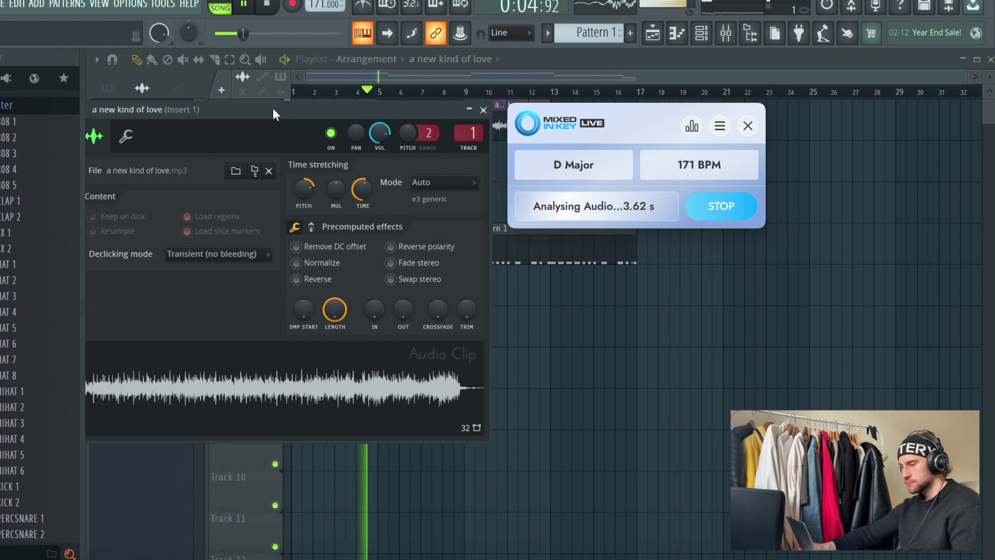
pyautogui.moveTo(597, 123); pyautogui.dragTo(704, 117)
pyautogui.moveTo(267, 110); pyautogui.dragTo(296, 107)
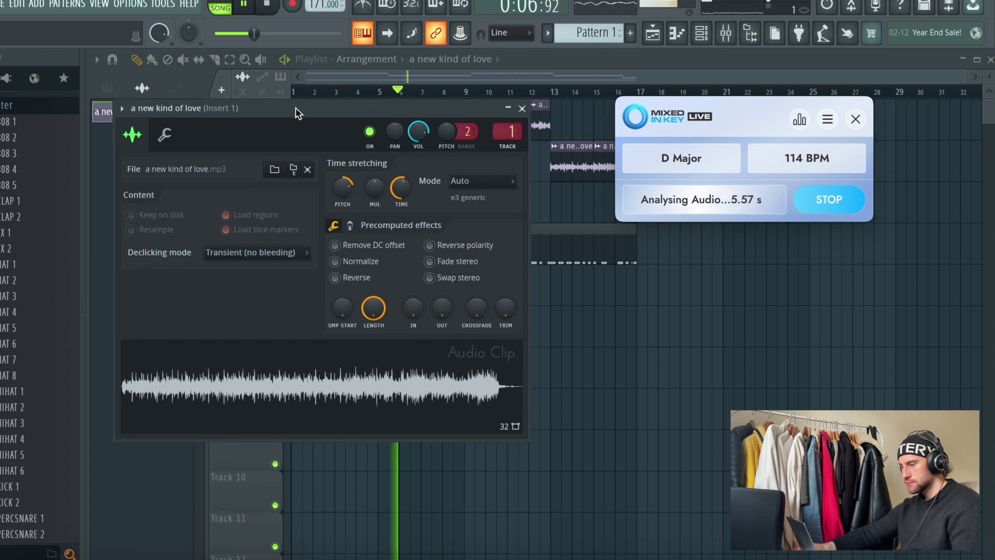
pyautogui.click(524, 109)
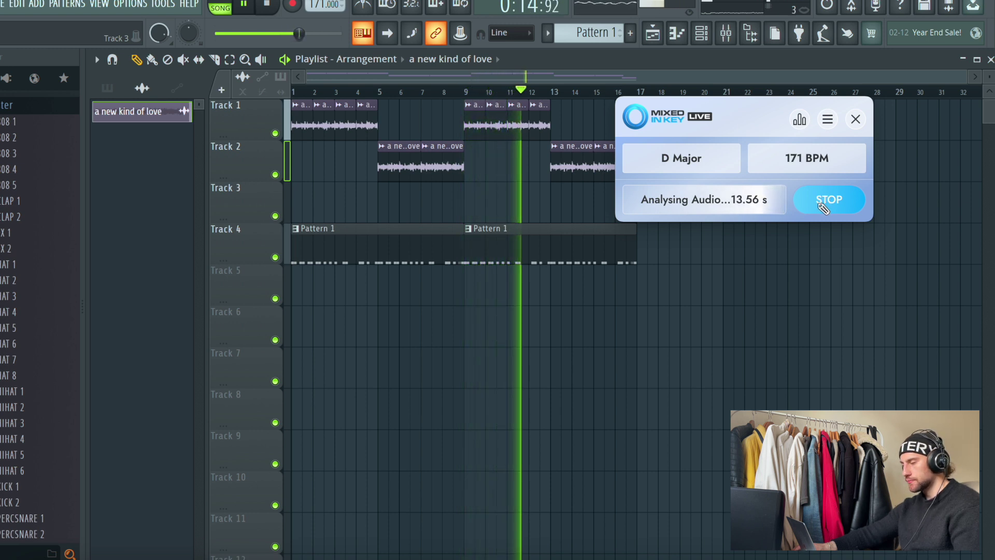
pyautogui.click(824, 201)
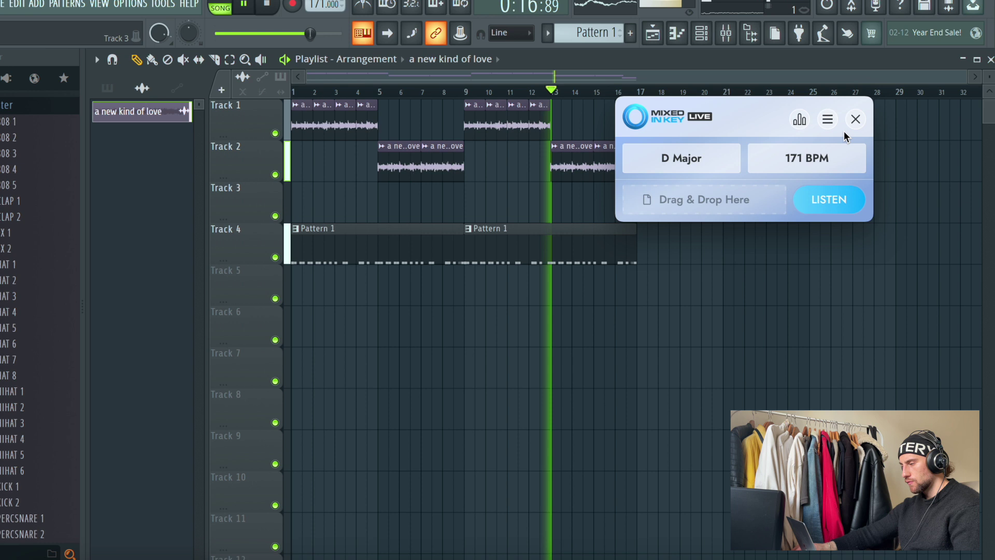
pyautogui.click(856, 120)
# Step: Stamp a Major (Ionian) scale starting on D at bar 1 of the Sampler channel's piano roll in Pattern 1
pyautogui.click(701, 36)
pyautogui.scroll(3, 605, 35)
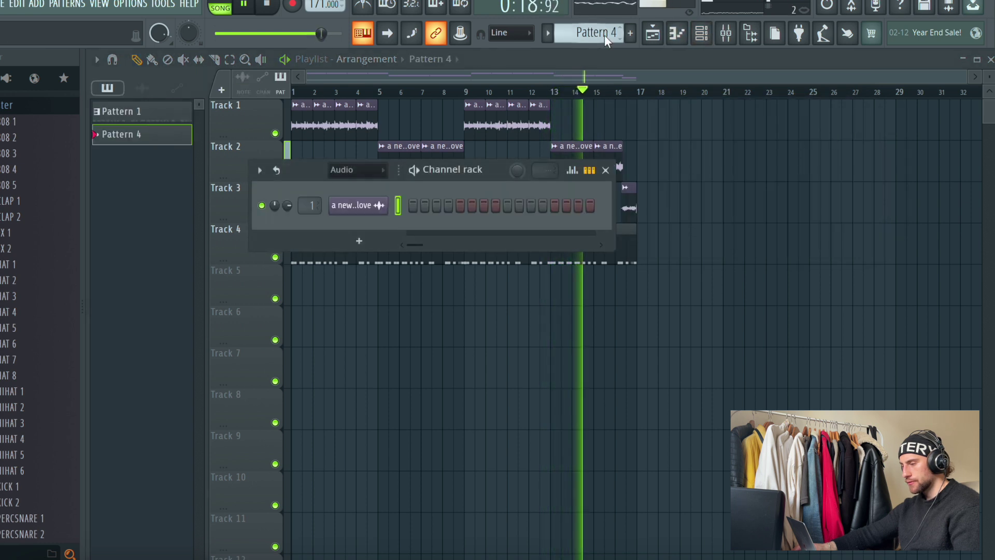
pyautogui.scroll(-3, 604, 36)
pyautogui.rightClick(381, 201)
pyautogui.click(407, 204)
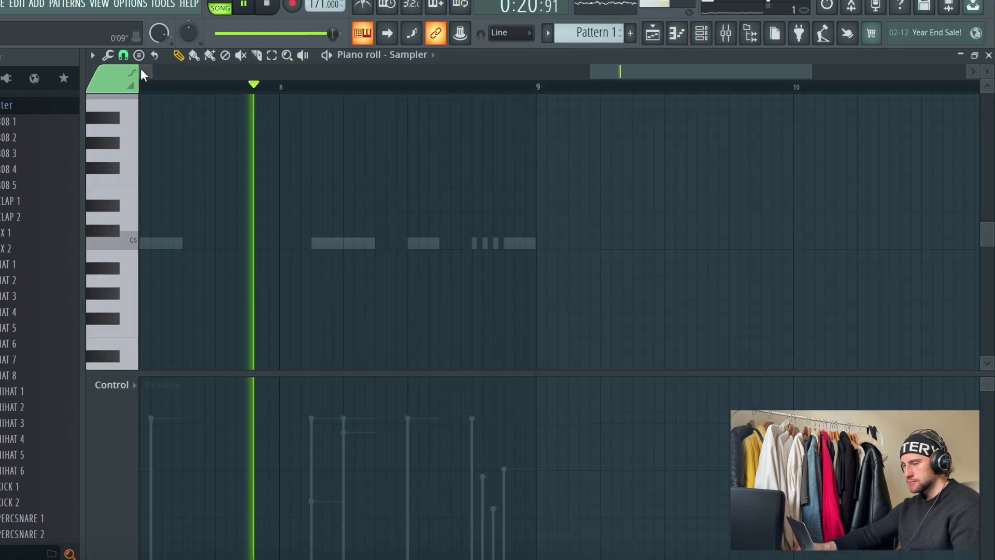
pyautogui.scroll(-4, 176, 77)
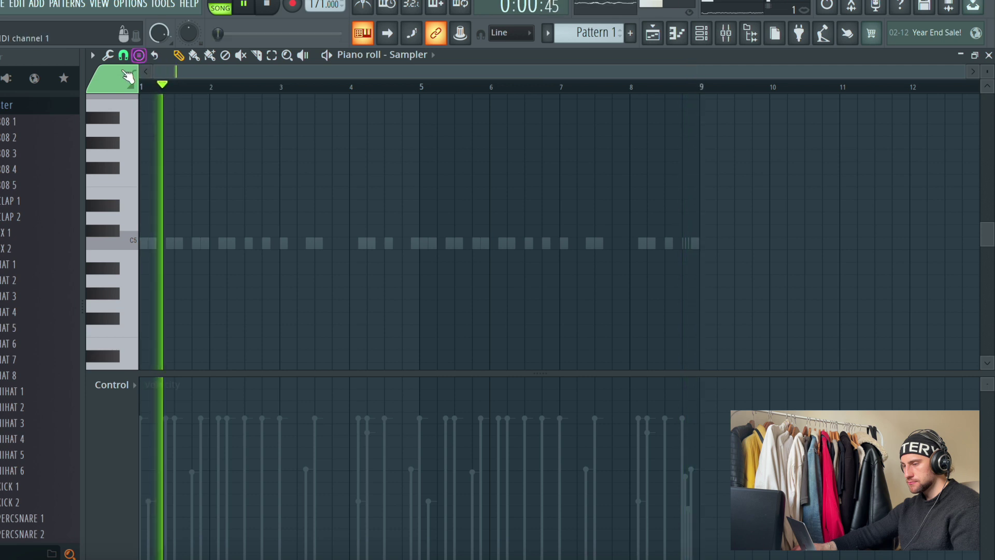
pyautogui.click(137, 53)
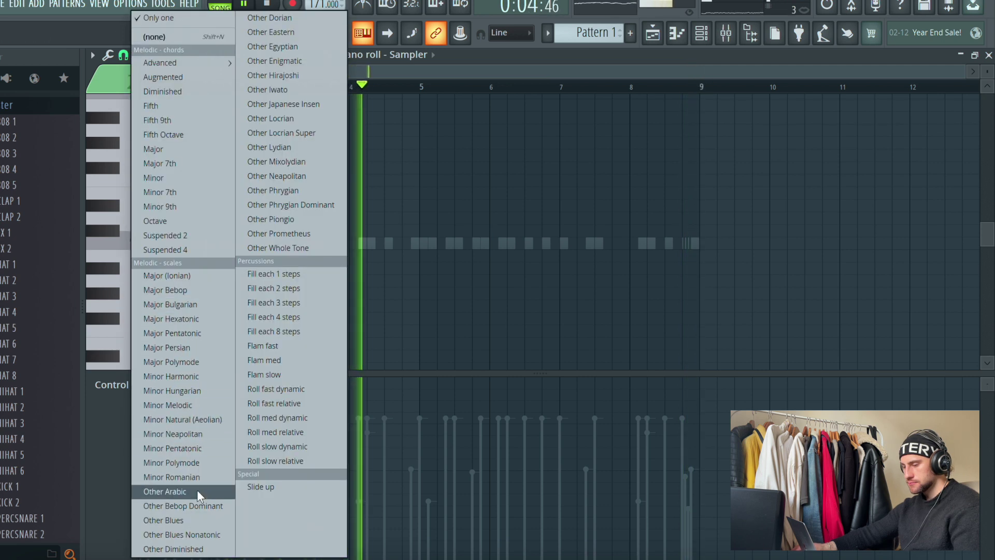
pyautogui.click(185, 271)
pyautogui.moveTo(145, 218); pyautogui.dragTo(207, 240)
# Step: Set the piano roll's snap to Line
pyautogui.click(107, 55)
pyautogui.press('Escape')
pyautogui.click(123, 55)
pyautogui.click(135, 90)
# Step: Add a Purity instrument channel to the channel rack and close its plugin window
pyautogui.click(652, 34)
pyautogui.click(702, 33)
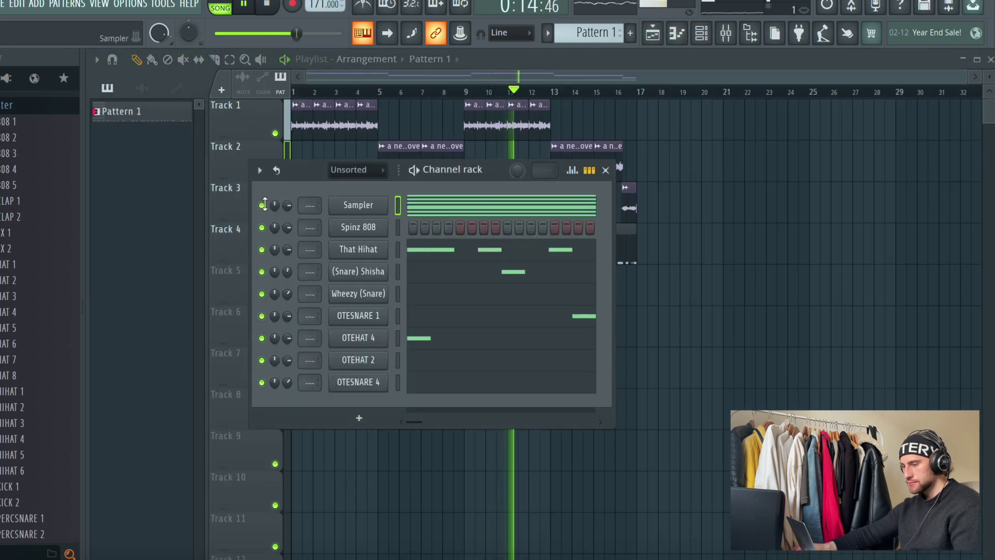
pyautogui.click(38, 4)
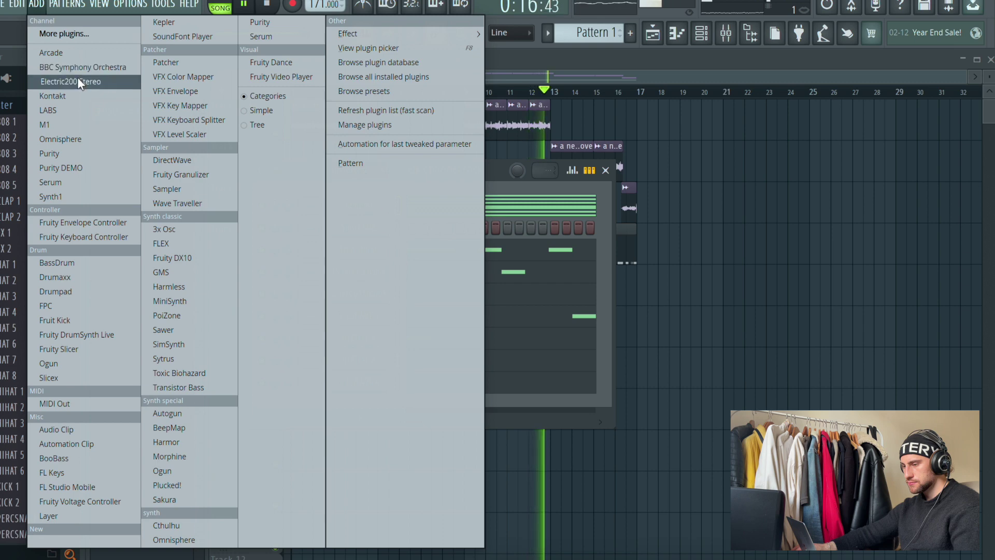
pyautogui.click(66, 155)
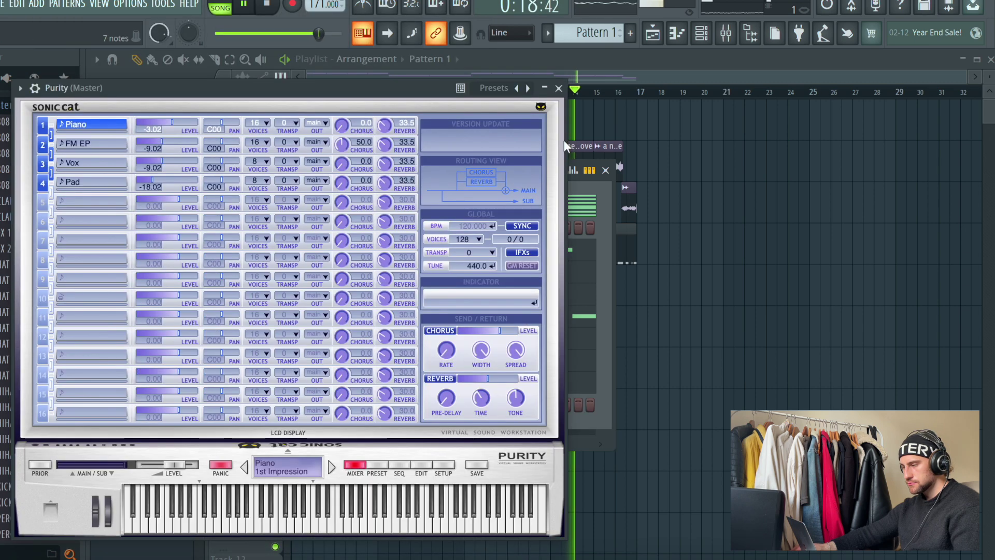
pyautogui.click(559, 88)
# Step: Lower the OTEHAT 2 channel's volume and open the piano roll of the Purity channel
pyautogui.rightClick(353, 407)
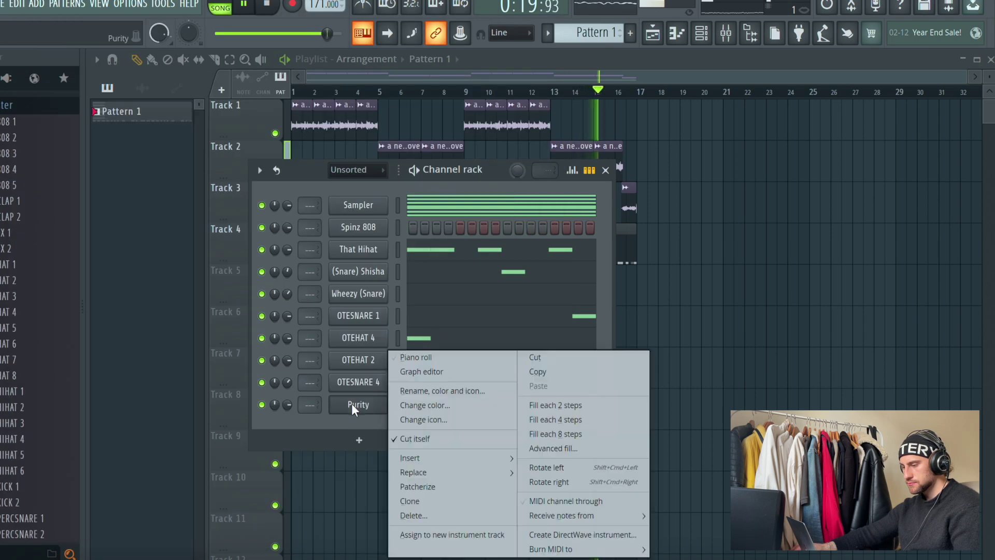
pyautogui.click(441, 358)
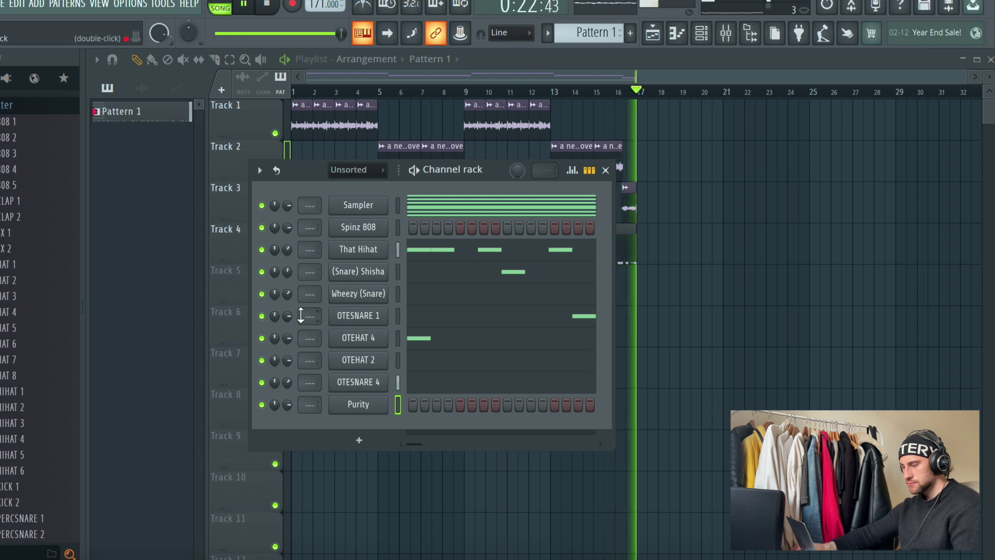
pyautogui.moveTo(288, 365); pyautogui.dragTo(287, 375)
pyautogui.rightClick(356, 408)
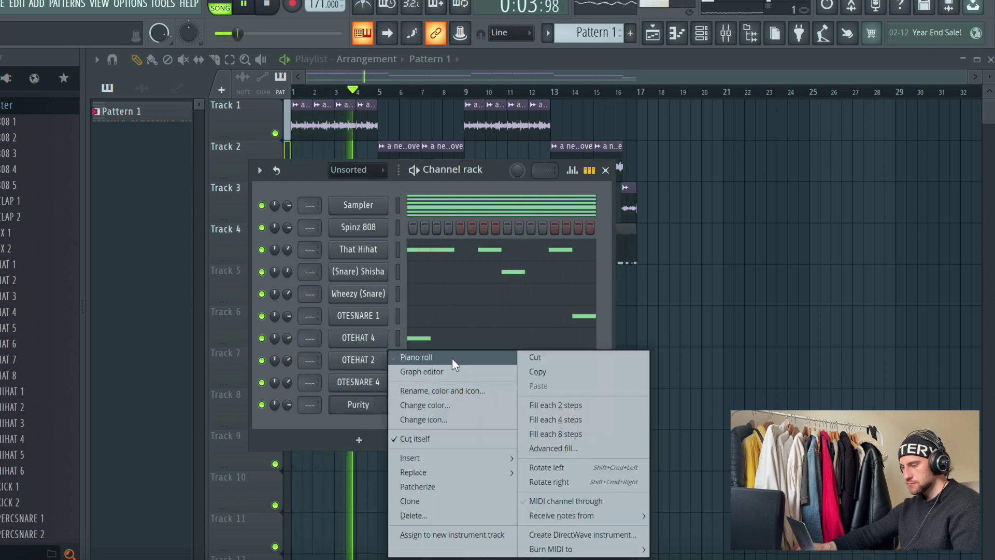
pyautogui.click(452, 359)
# Step: Try D5 and E5 against the playing sample, then settle on a one-bar F#5 note in bar 1 of Purity's piano roll
pyautogui.click(155, 217)
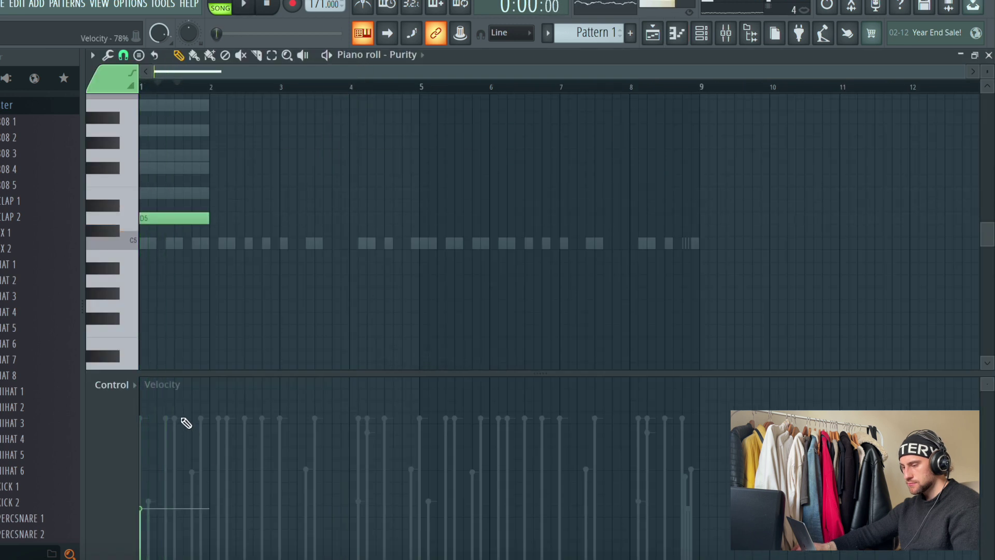
pyautogui.press('space')
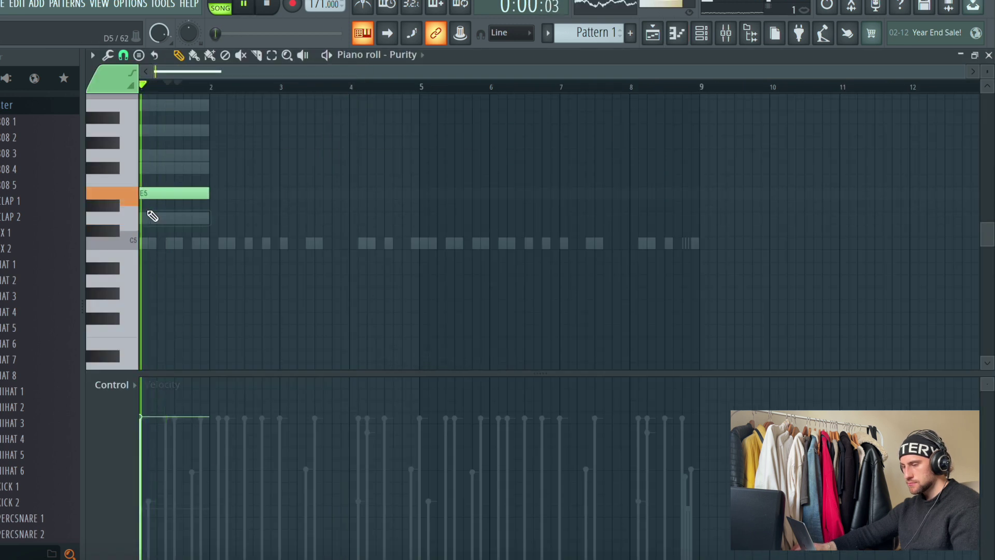
pyautogui.press('space')
pyautogui.rightClick(155, 193)
pyautogui.scroll(3, 224, 184)
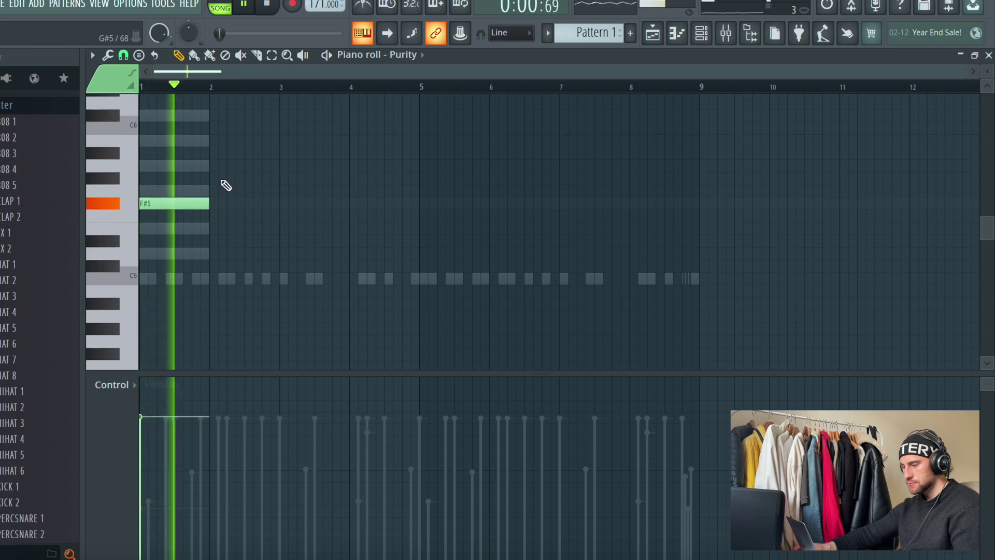
# Step: Audition pitches, add one-bar Purity notes E5 in bar 3 and D5 in bar 4, and duplicate the phrase into bars 5 to 8
pyautogui.click(130, 228)
pyautogui.click(130, 254)
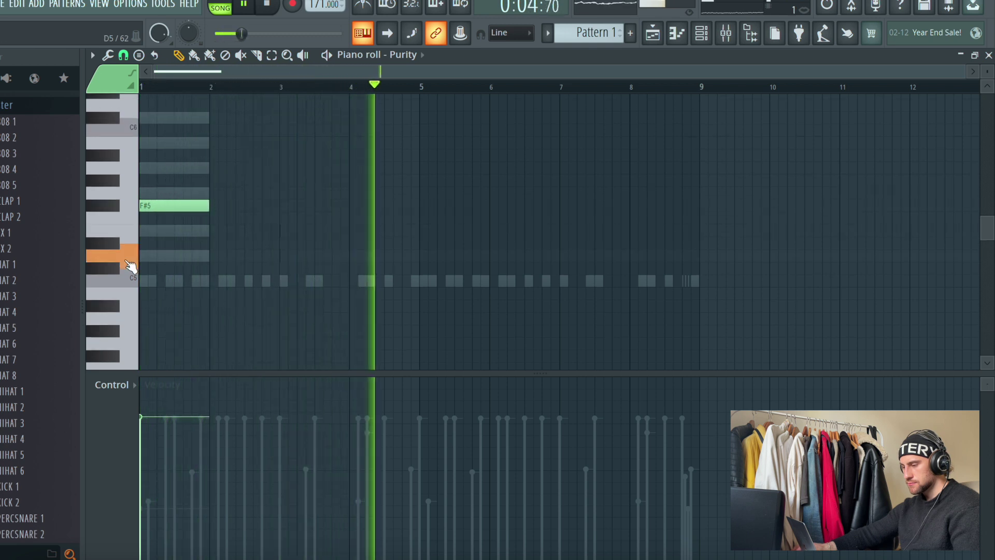
pyautogui.click(120, 212)
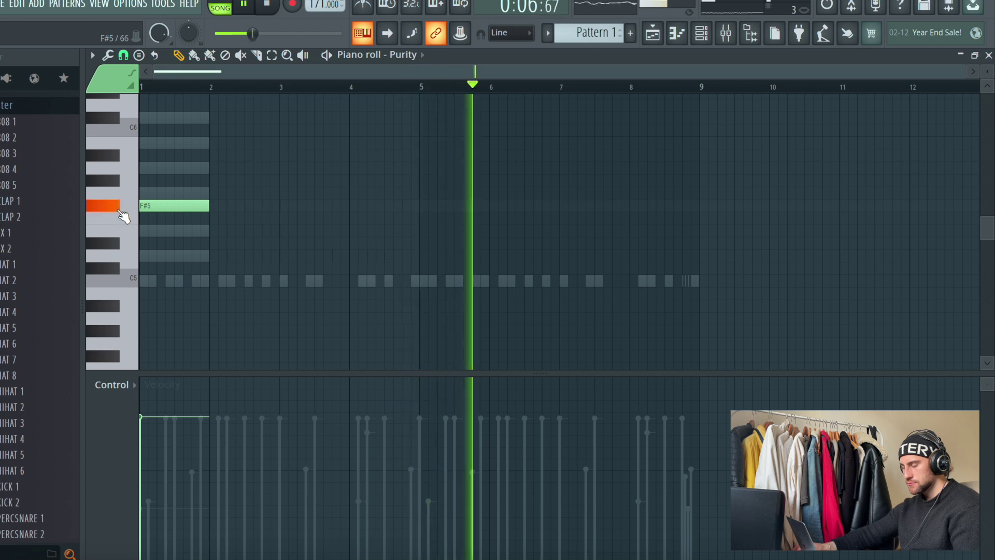
pyautogui.click(133, 236)
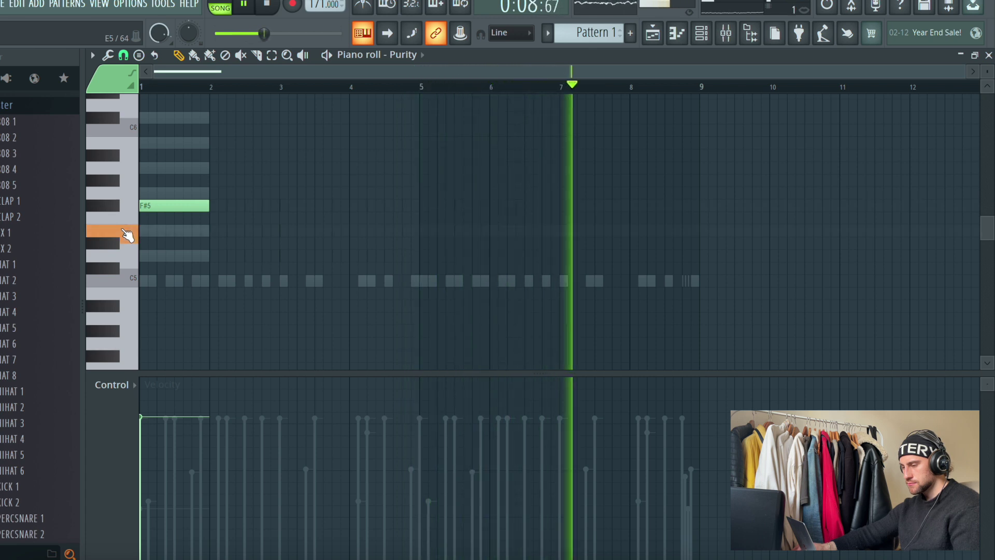
pyautogui.click(130, 259)
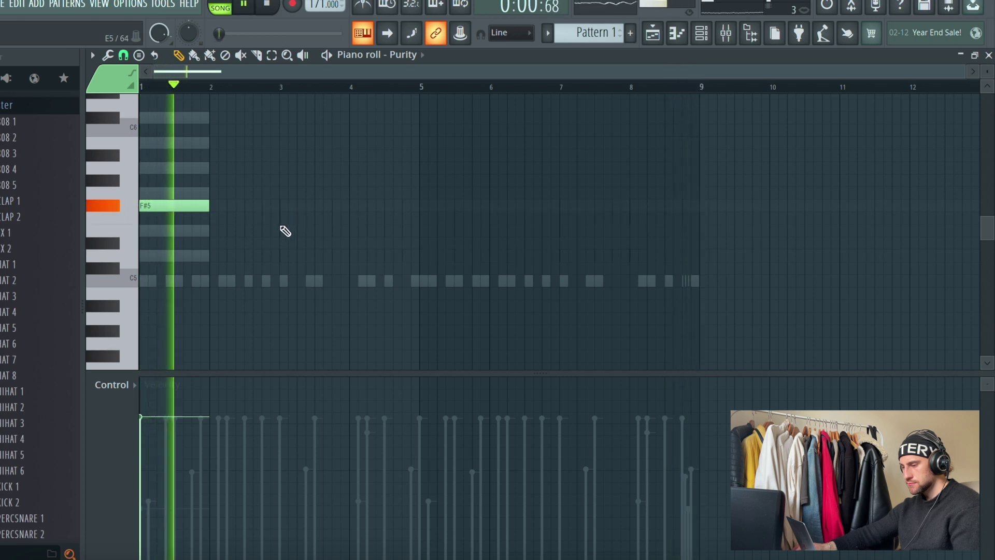
pyautogui.click(284, 230)
pyautogui.click(356, 255)
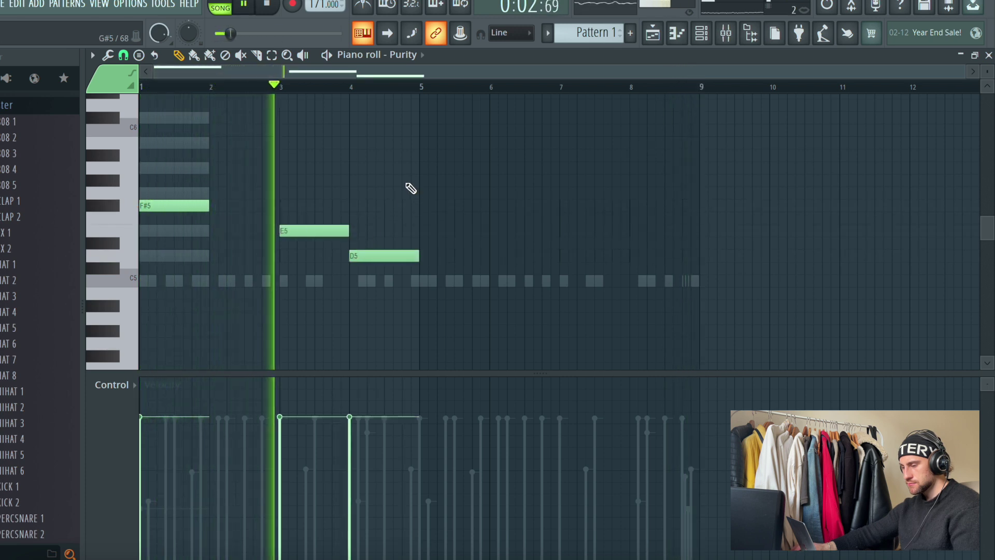
pyautogui.hotkey('ctrl', 'b')
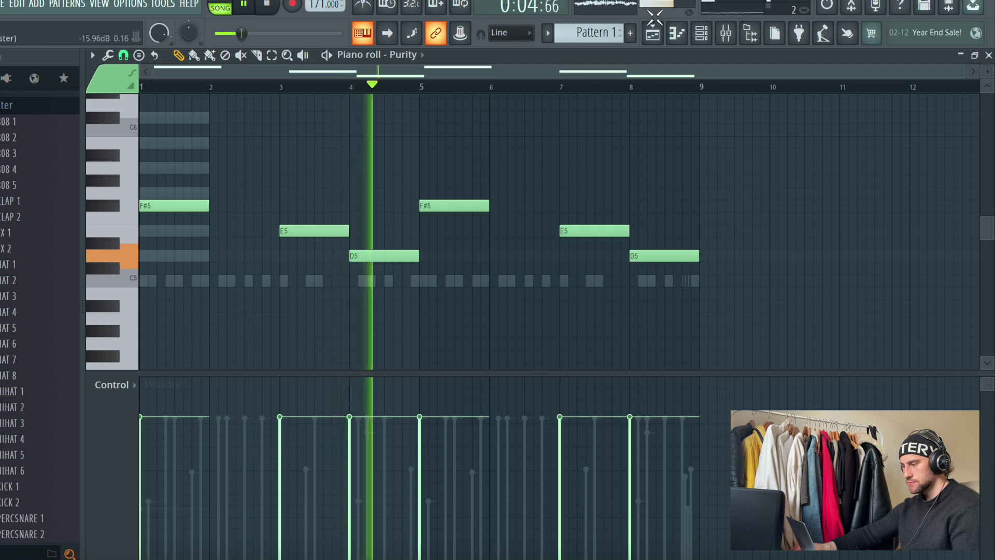
# Step: Mute the Purity channel and open the Spinz 808 channel's piano roll
pyautogui.press('F5')
pyautogui.press('F6')
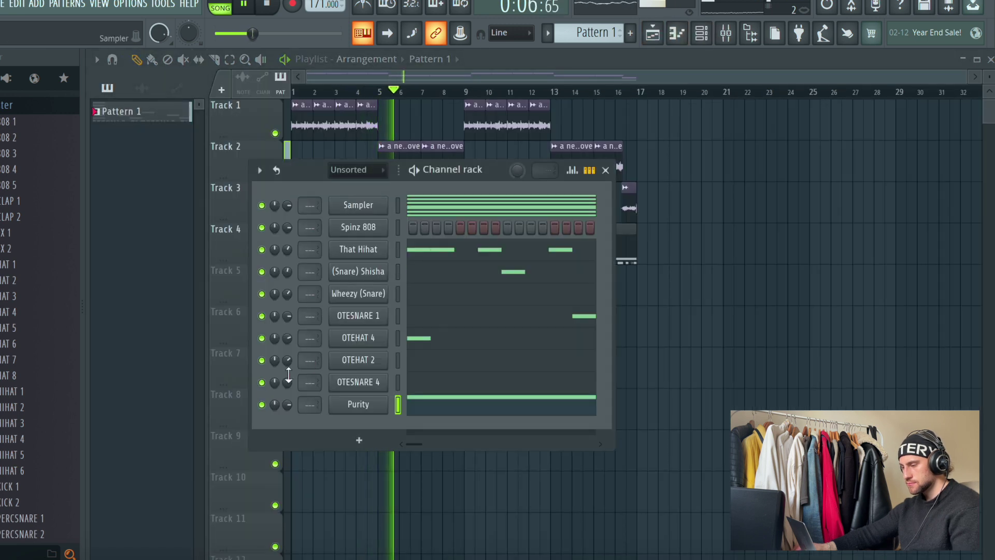
pyautogui.rightClick(372, 230)
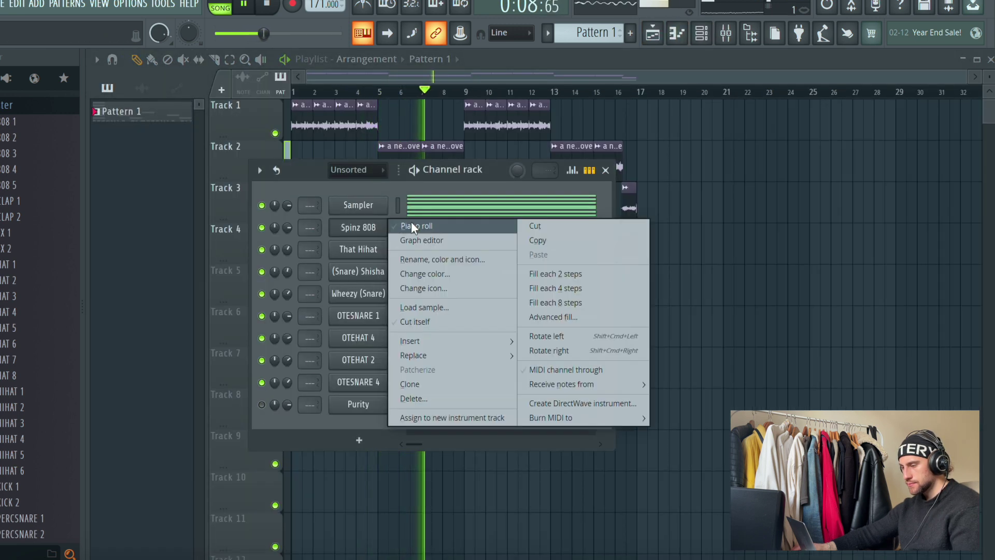
pyautogui.click(412, 222)
# Step: Write short Spinz 808 notes across bars 1 to 4: F#5 in bars 1 and 2, three E5 in bar 3, and D5 in bar 4
pyautogui.press('space')
pyautogui.moveTo(178, 197); pyautogui.dragTo(115, 207)
pyautogui.press('space')
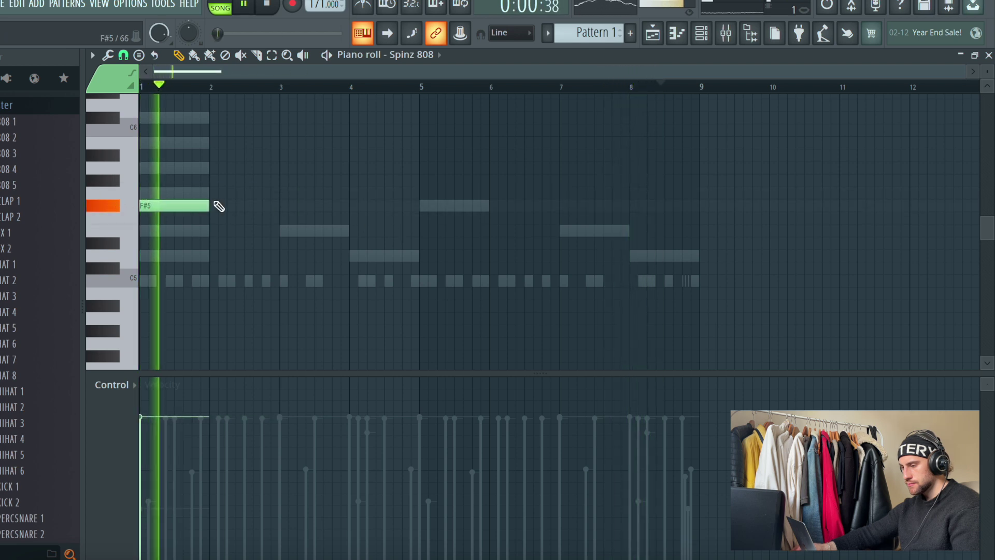
pyautogui.moveTo(211, 205); pyautogui.dragTo(142, 222)
pyautogui.click(231, 206)
pyautogui.click(283, 230)
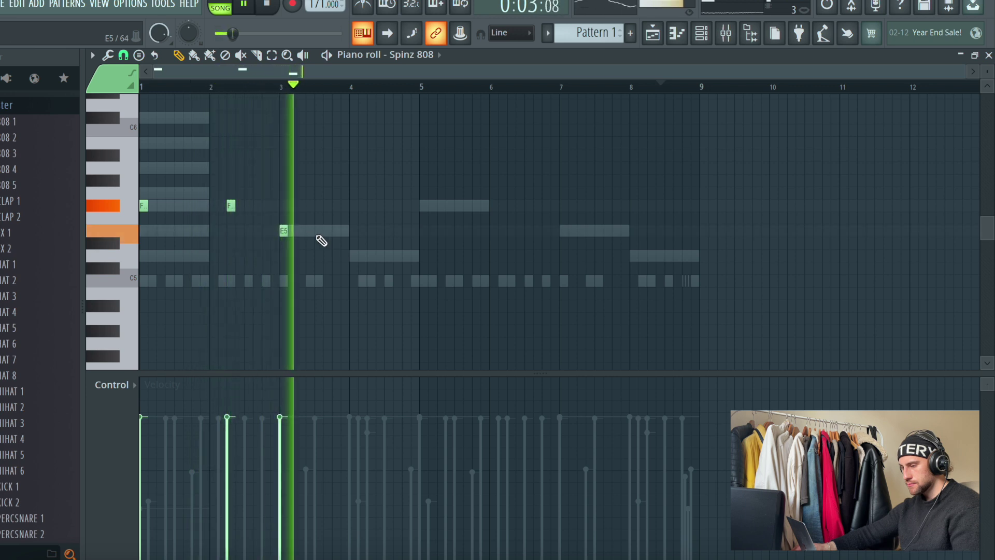
pyautogui.click(310, 231)
pyautogui.click(336, 230)
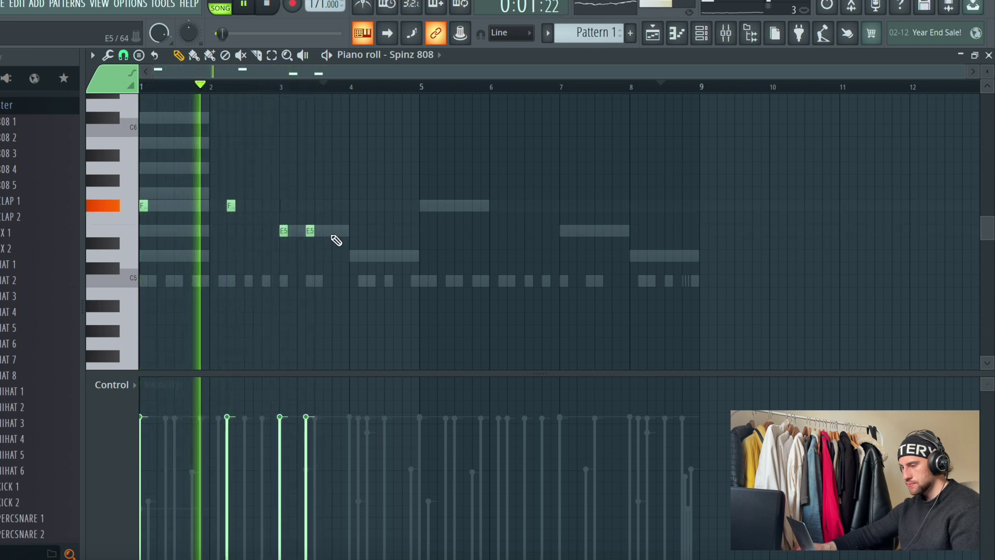
pyautogui.click(369, 256)
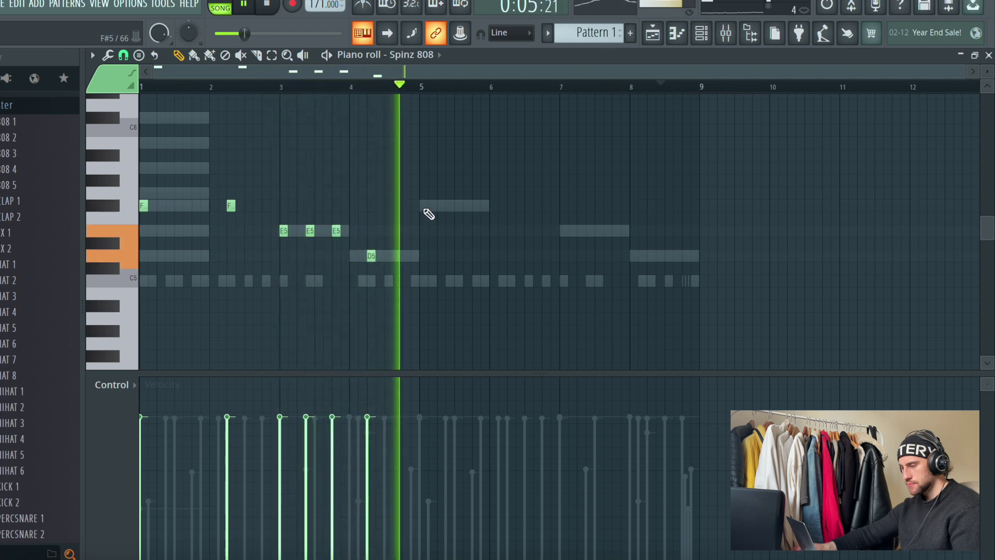
# Step: Continue the Spinz 808 line in bars 5 to 8 with three short F#5, two E5 and three D5 notes
pyautogui.click(423, 206)
pyautogui.click(476, 205)
pyautogui.click(511, 206)
pyautogui.click(563, 230)
pyautogui.click(617, 230)
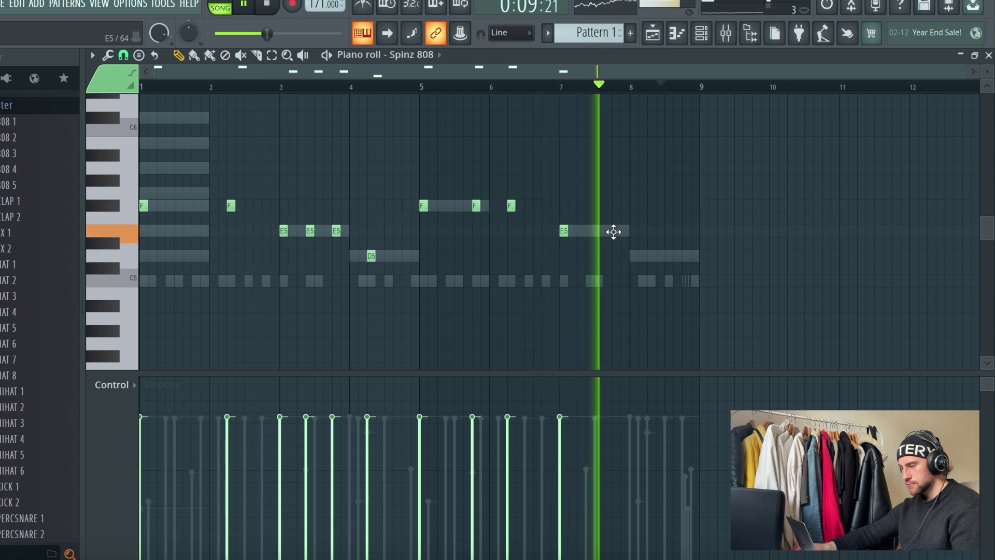
pyautogui.click(651, 256)
pyautogui.click(677, 256)
pyautogui.click(693, 256)
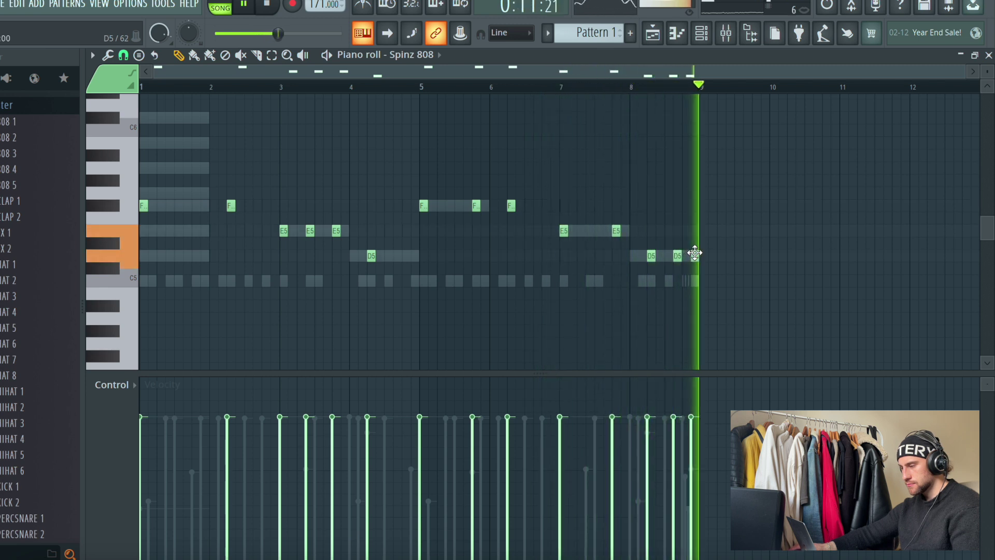
# Step: Adjust the Spinz 808 channel's volume, self-cut and sample fade-out in its channel settings
pyautogui.click(726, 33)
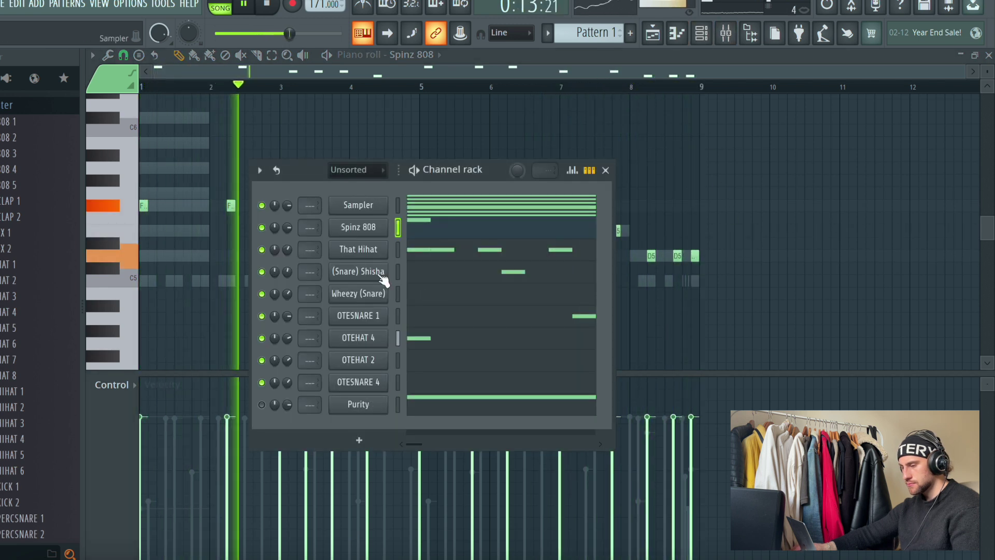
pyautogui.click(362, 226)
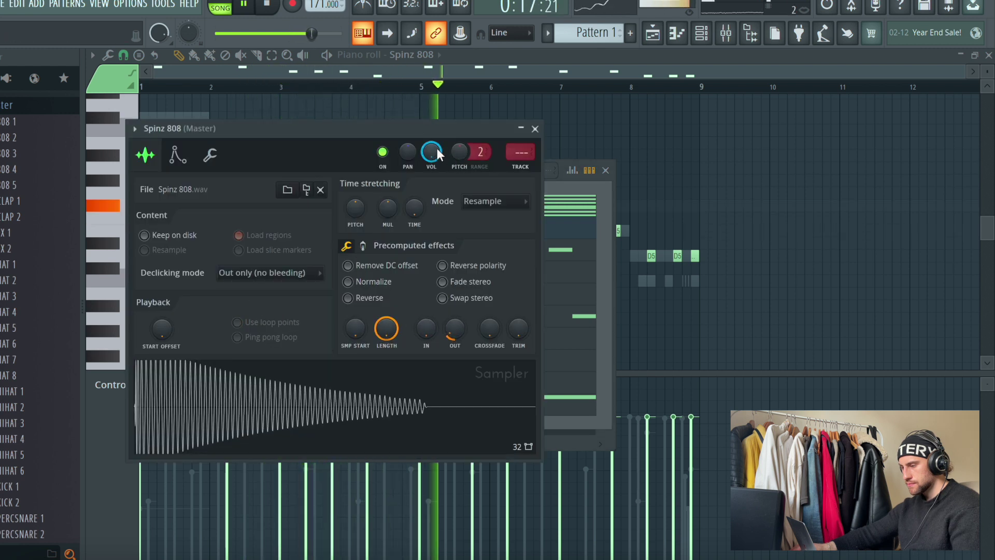
pyautogui.press('space')
pyautogui.click(210, 156)
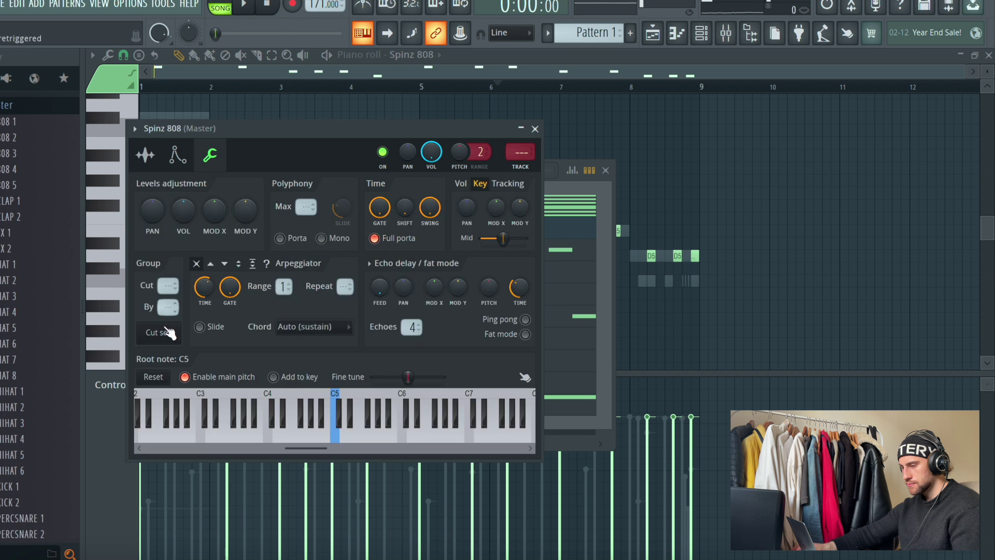
pyautogui.click(152, 160)
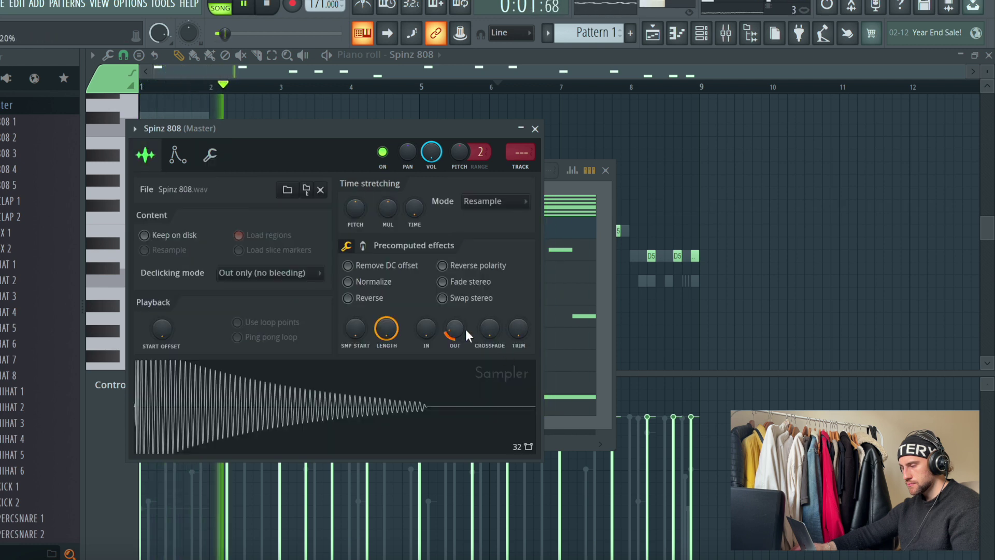
# Step: Load the drum kit's Master preset onto the mixer's Master track and lower the Insert 1 fader slightly
pyautogui.click(729, 34)
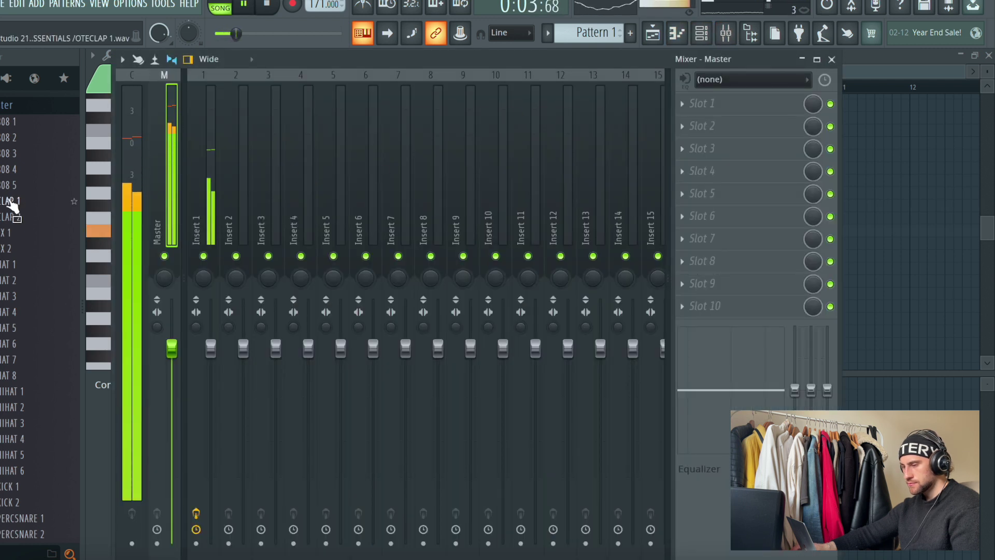
pyautogui.scroll(2, 13, 195)
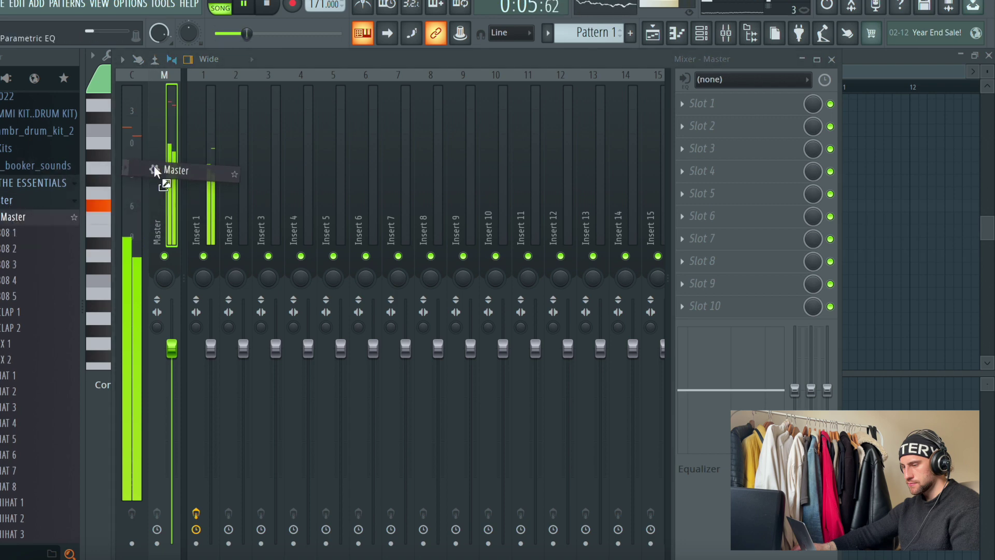
pyautogui.click(208, 349)
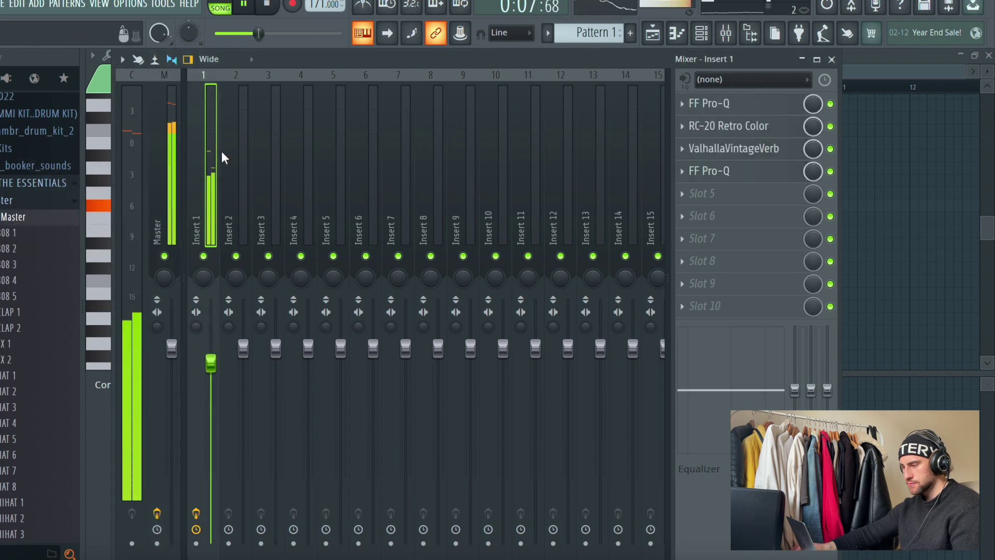
# Step: Add the Wider effect to slot 5 of mixer track Insert 1 and set its width to about 16%
pyautogui.click(794, 192)
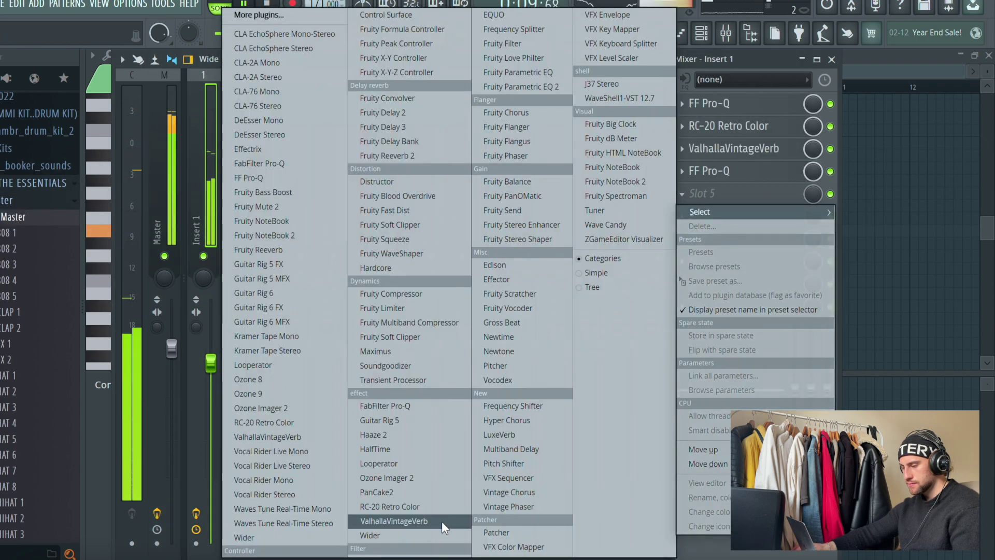
pyautogui.click(431, 533)
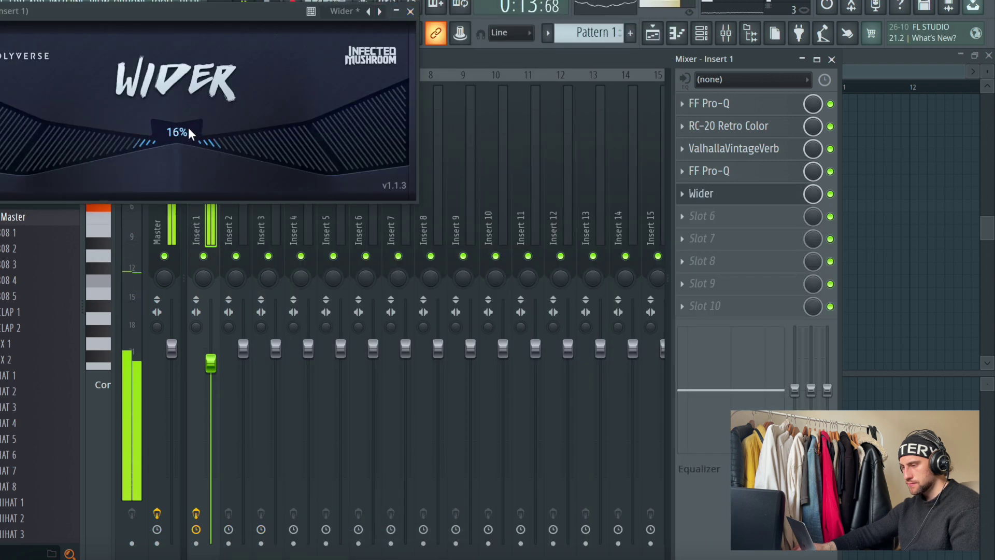
pyautogui.scroll(-1, 189, 130)
pyautogui.click(410, 12)
# Step: Route the channels from Spinz 808 through OTESNARE 4 to consecutive mixer tracks starting at Insert 2
pyautogui.click(653, 33)
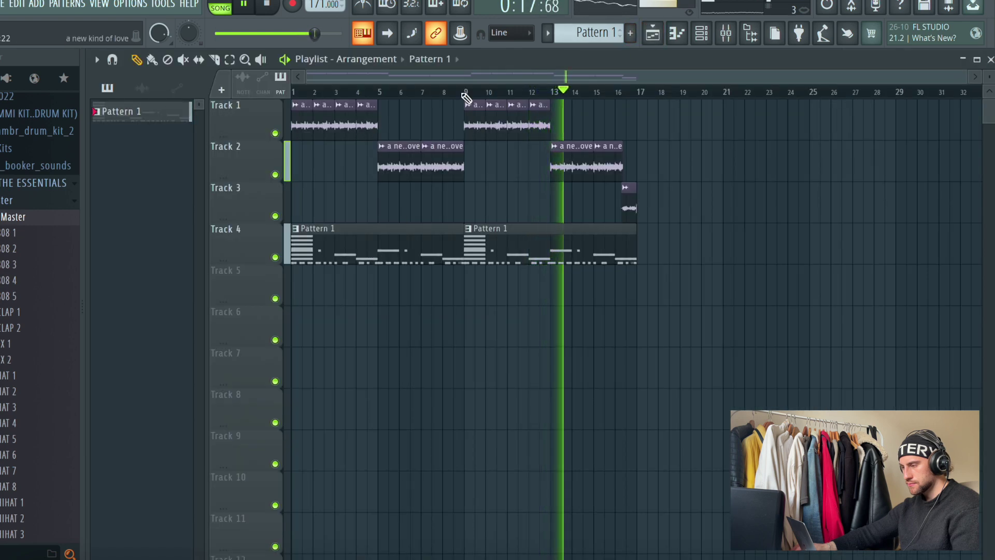
pyautogui.click(682, 33)
pyautogui.moveTo(395, 249); pyautogui.dragTo(397, 371)
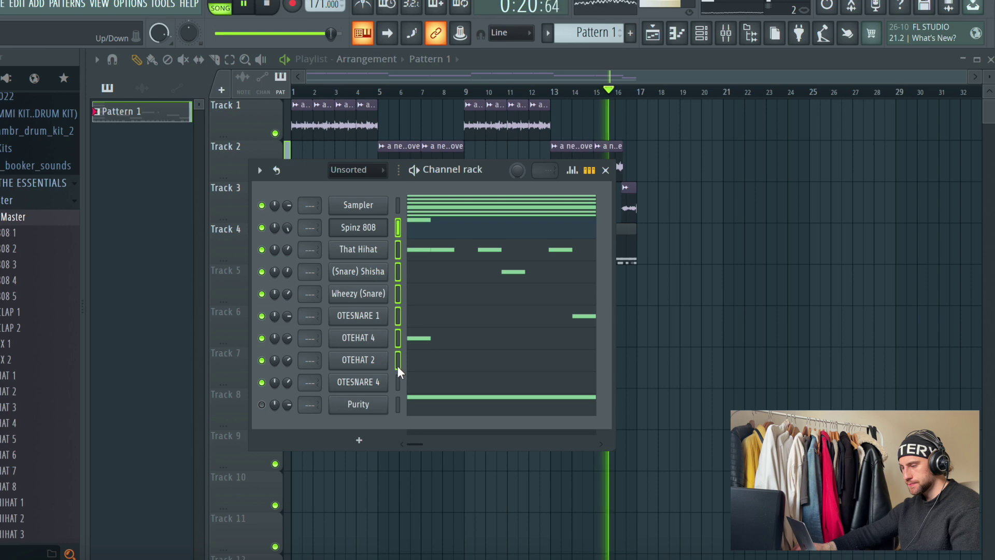
pyautogui.click(726, 32)
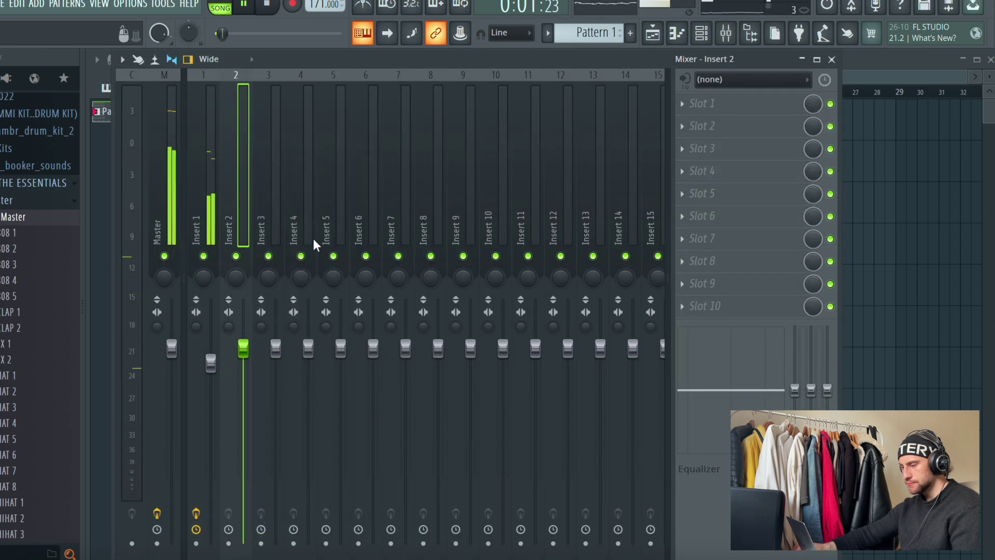
pyautogui.rightClick(252, 197)
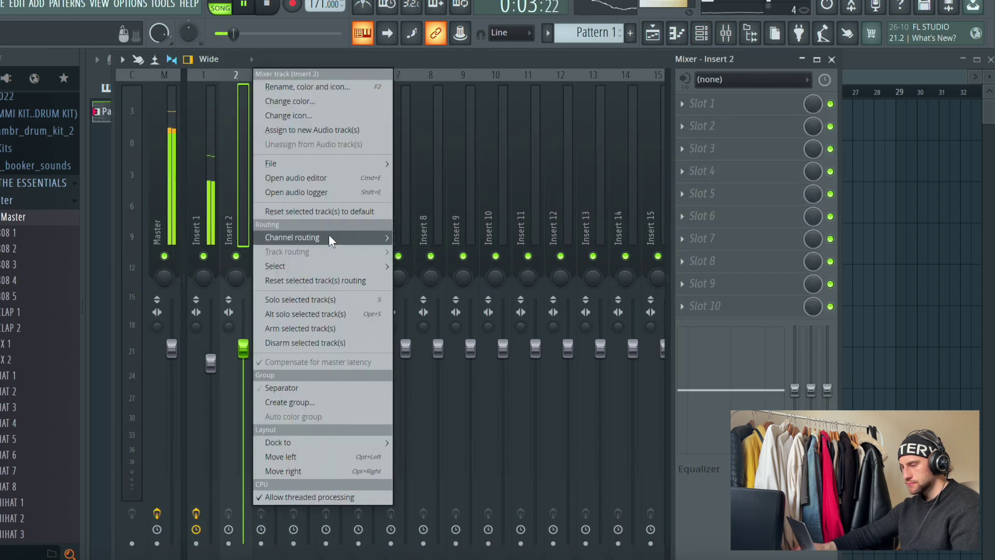
pyautogui.click(427, 251)
# Step: Lower the faders of the That Hihat and OTEHAT 4 mixer tracks to soften the hi-hats in the mix
pyautogui.press('F5')
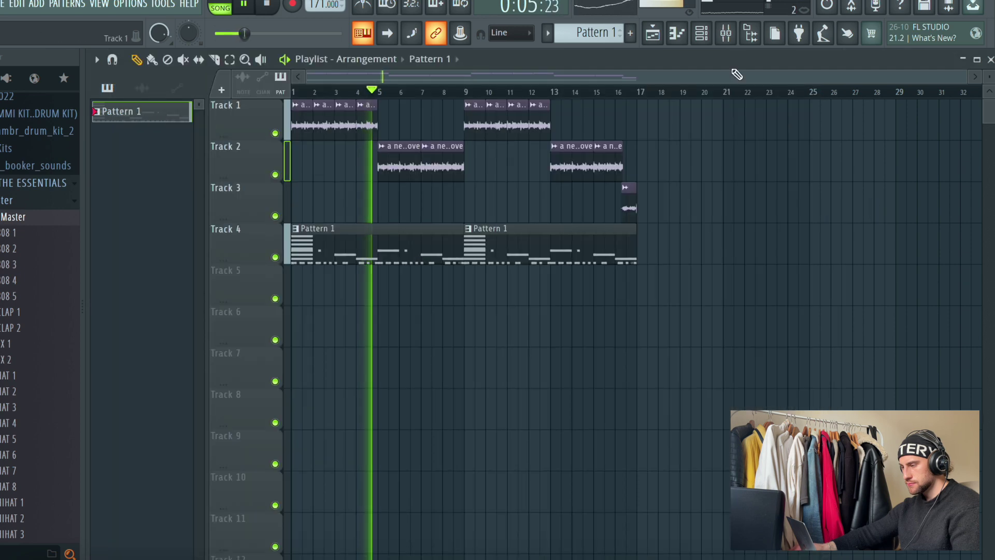
pyautogui.click(701, 33)
pyautogui.press('F9')
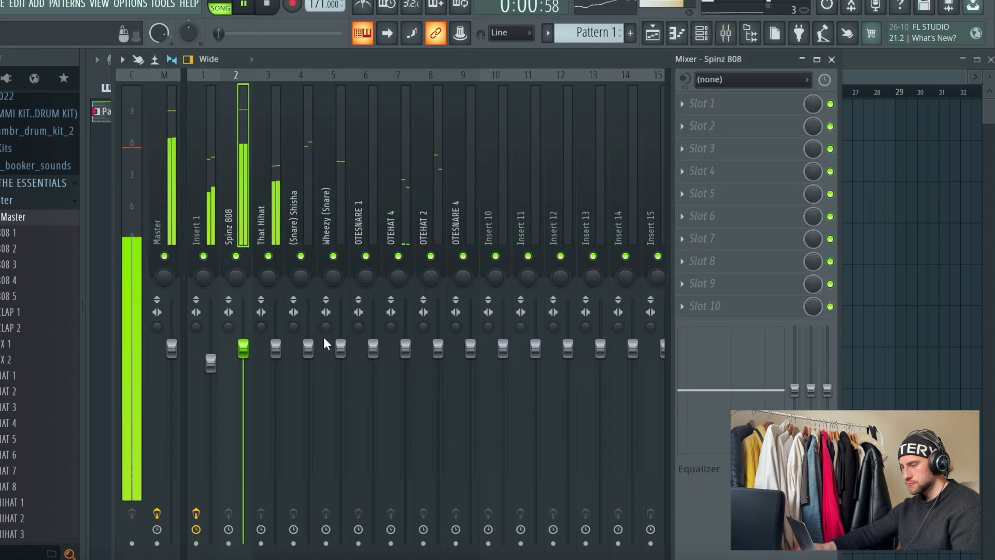
pyautogui.press('space')
pyautogui.moveTo(275, 348); pyautogui.dragTo(275, 355)
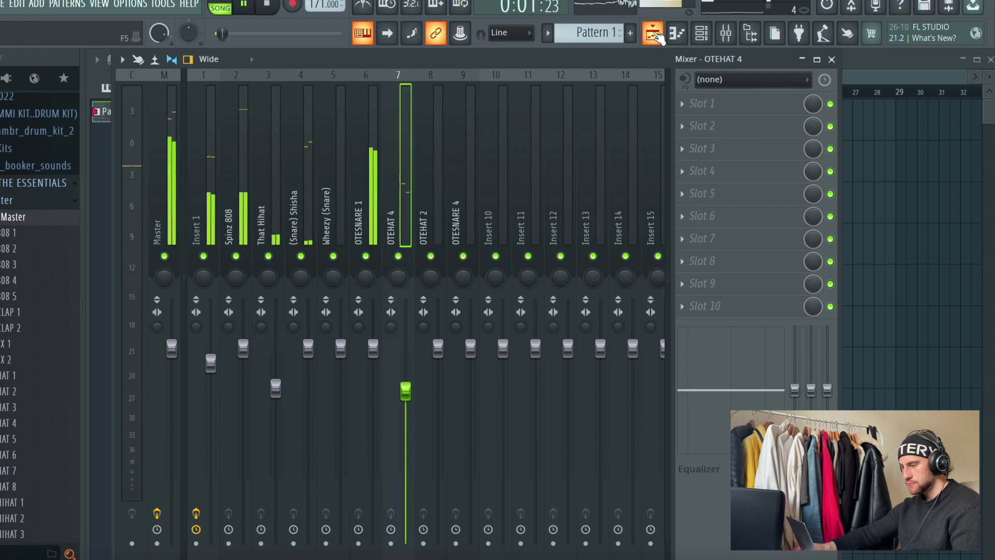
# Step: Open the That Hihat pattern in the piano roll and set its snap to 1/3 step
pyautogui.click(703, 33)
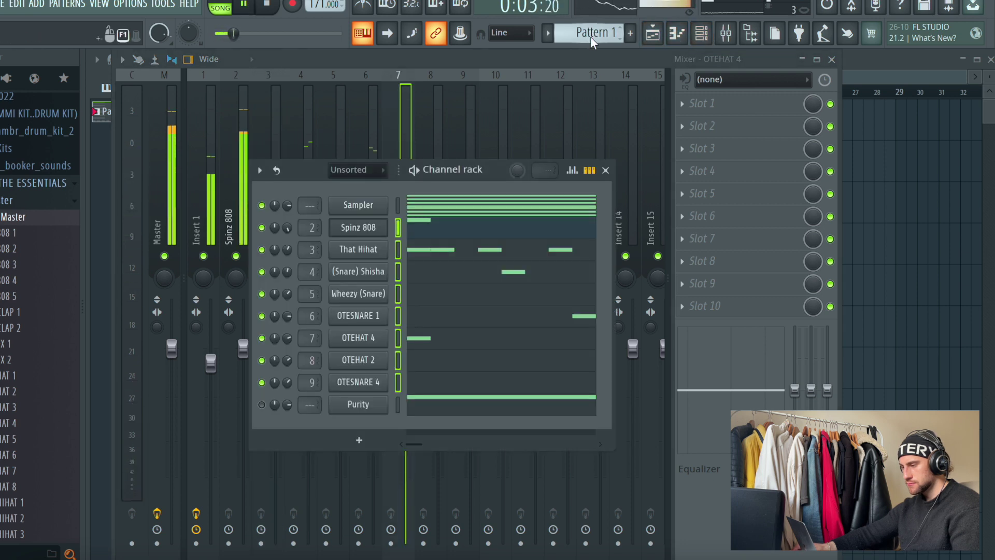
pyautogui.click(474, 248)
pyautogui.press('space')
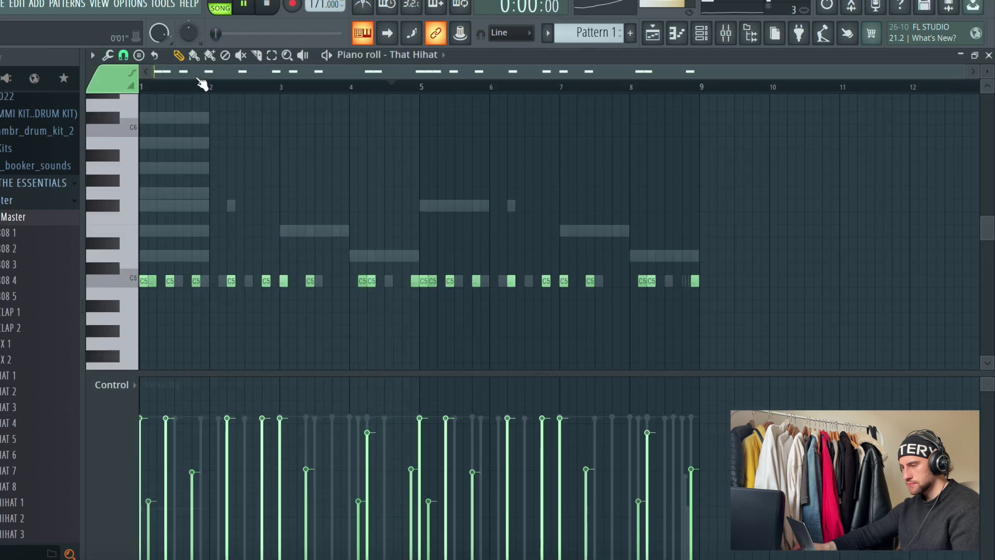
pyautogui.press('space')
pyautogui.scroll(5, 188, 93)
pyautogui.click(123, 54)
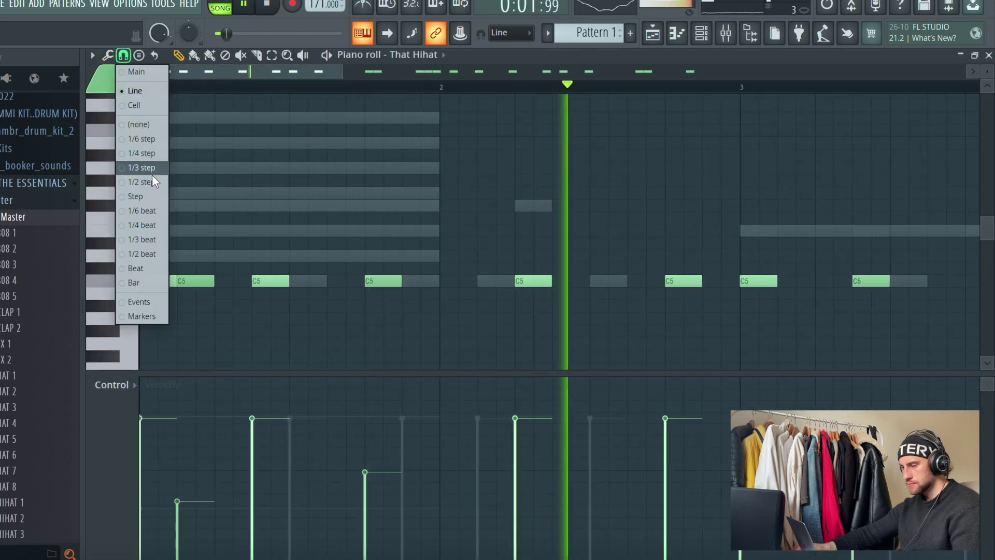
pyautogui.click(150, 166)
# Step: Try a roll of short 1/3-step C5 hi-hats at the end of bar 1 with descending velocities
pyautogui.moveTo(400, 283)
pyautogui.mouseDown()
pyautogui.moveTo(371, 284)
pyautogui.moveTo(435, 287)
pyautogui.mouseUp()
pyautogui.press('space')
pyautogui.press('space')
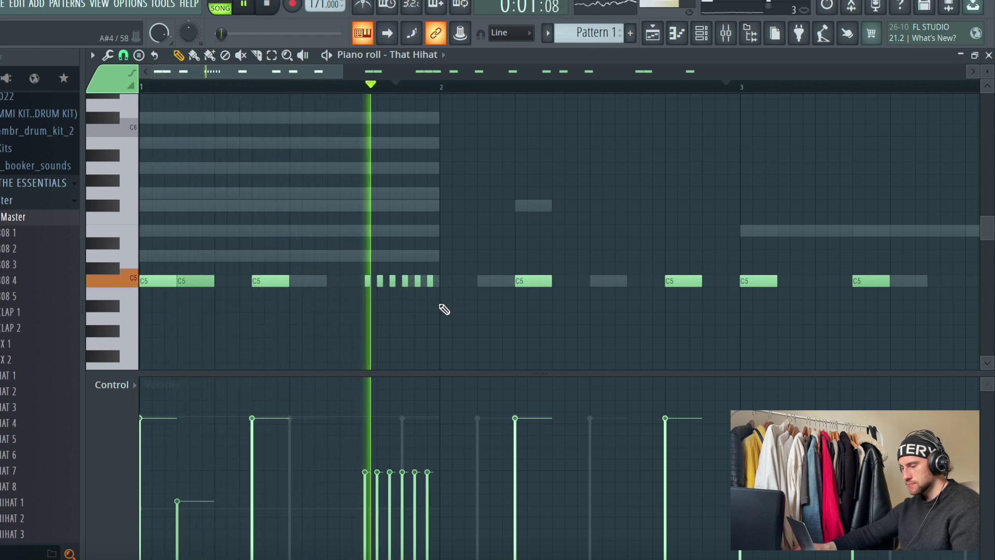
pyautogui.moveTo(366, 464); pyautogui.dragTo(426, 554)
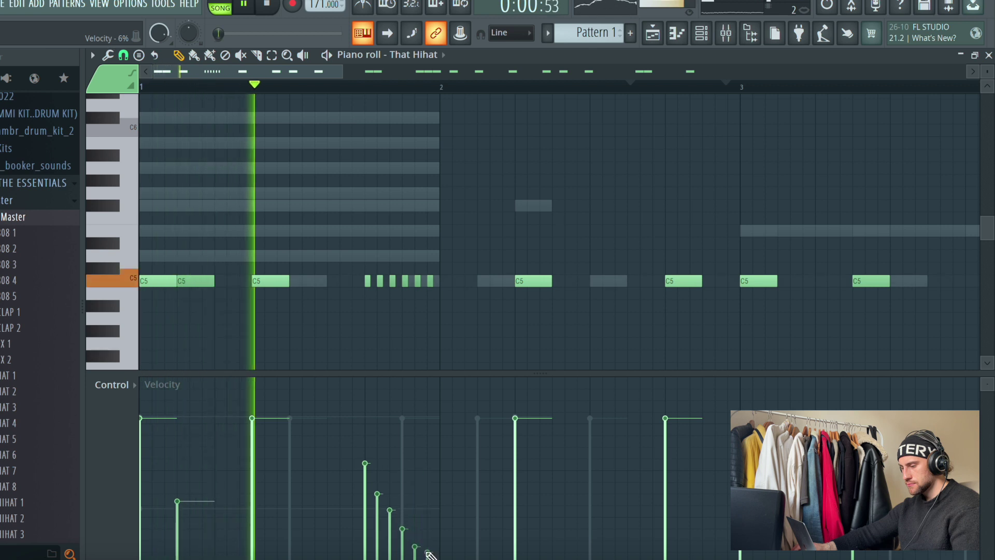
pyautogui.moveTo(427, 472)
pyautogui.mouseDown()
pyautogui.moveTo(390, 533)
pyautogui.moveTo(376, 494)
pyautogui.moveTo(391, 462)
pyautogui.mouseUp()
pyautogui.rightClick(418, 281)
pyautogui.rightClick(430, 282)
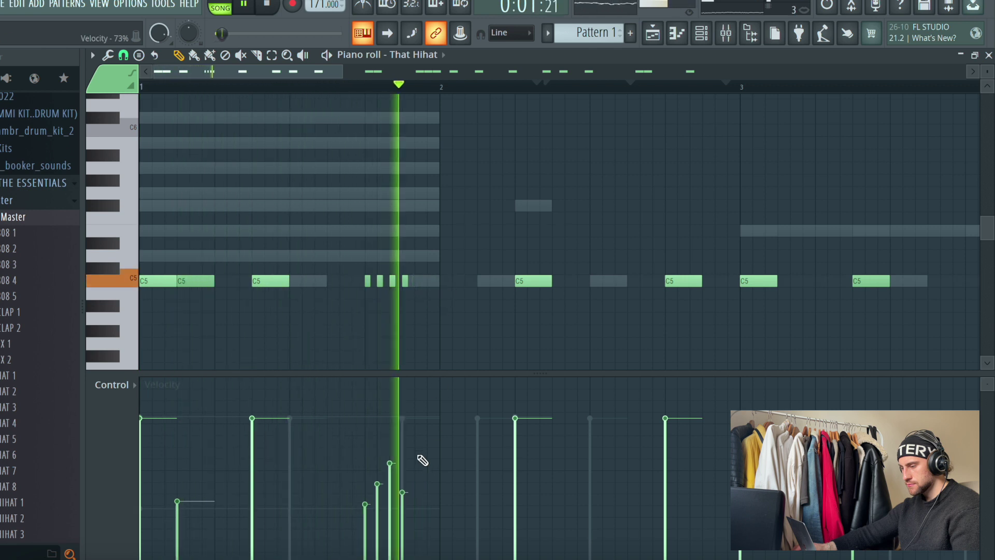
pyautogui.moveTo(357, 416)
pyautogui.mouseDown()
pyautogui.moveTo(403, 489)
pyautogui.moveTo(403, 530)
pyautogui.mouseUp()
pyautogui.click(378, 473)
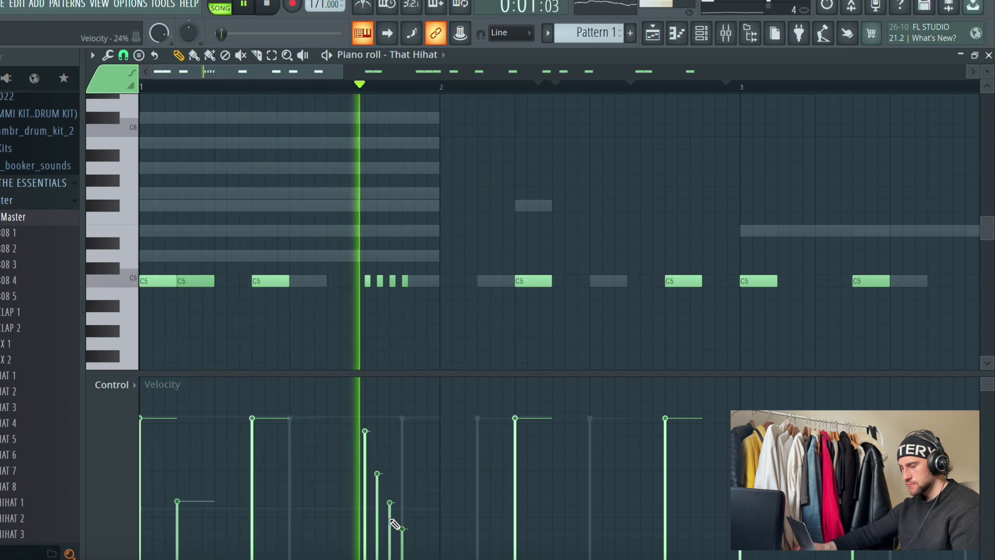
# Step: Replace the hi-hat roll at the end of bar 1 with a single longer C5 note and adjust its velocity
pyautogui.press('space')
pyautogui.press('space')
pyautogui.rightClick(367, 281)
pyautogui.press('space')
pyautogui.press('space')
pyautogui.click(280, 285)
pyautogui.moveTo(372, 284)
pyautogui.mouseDown()
pyautogui.moveTo(363, 285)
pyautogui.moveTo(382, 284)
pyautogui.mouseUp()
pyautogui.press('space')
pyautogui.press('space')
pyautogui.press('space')
pyautogui.press('space')
pyautogui.click(385, 494)
pyautogui.moveTo(382, 487); pyautogui.dragTo(384, 465)
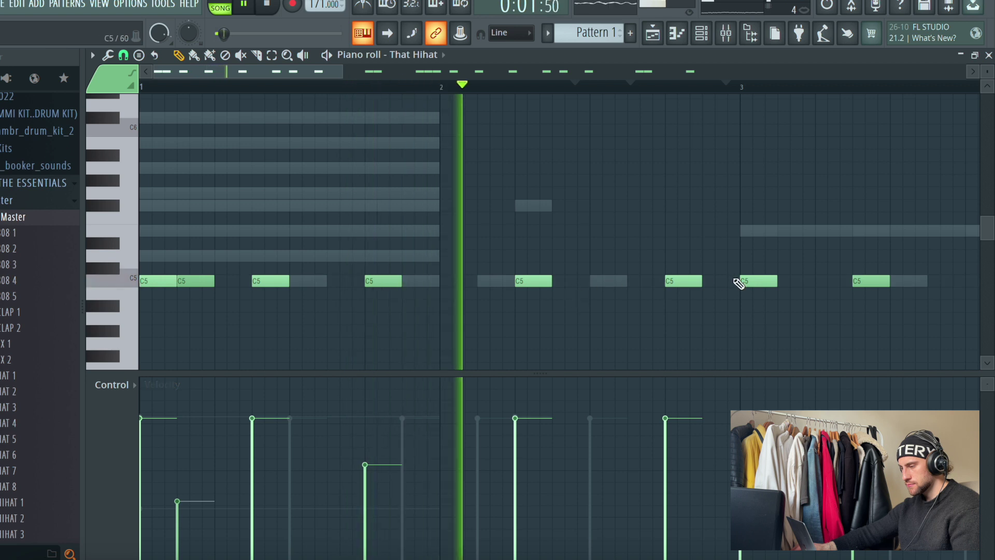
# Step: Try a roll of three 1/3-step C5 hi-hats followed by a longer hit at the end of bar 2, varying their velocities
pyautogui.moveTo(701, 284); pyautogui.dragTo(670, 285)
pyautogui.press('space')
pyautogui.press('space')
pyautogui.click(681, 281)
pyautogui.click(693, 281)
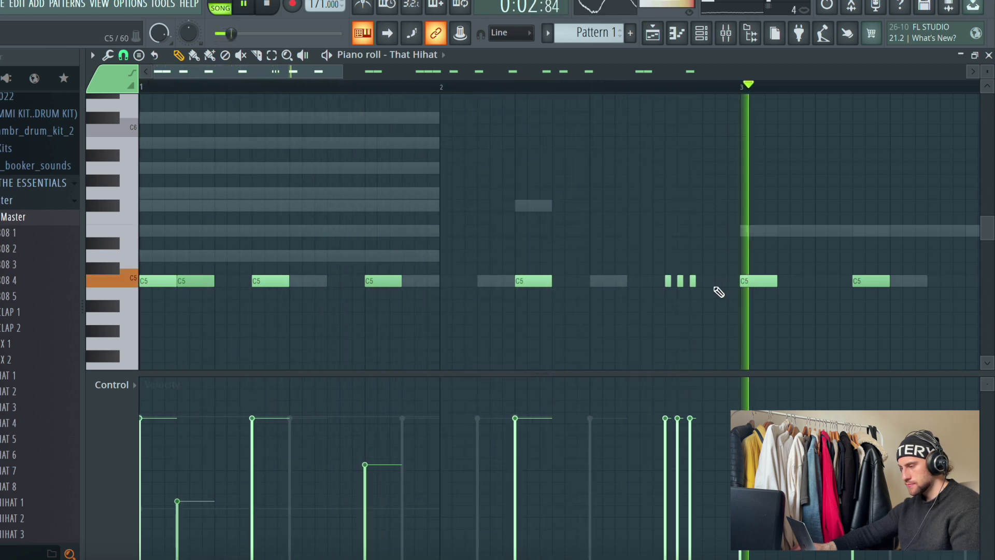
pyautogui.press('space')
pyautogui.click(705, 281)
pyautogui.press('space')
pyautogui.moveTo(678, 473); pyautogui.dragTo(704, 529)
pyautogui.click(666, 524)
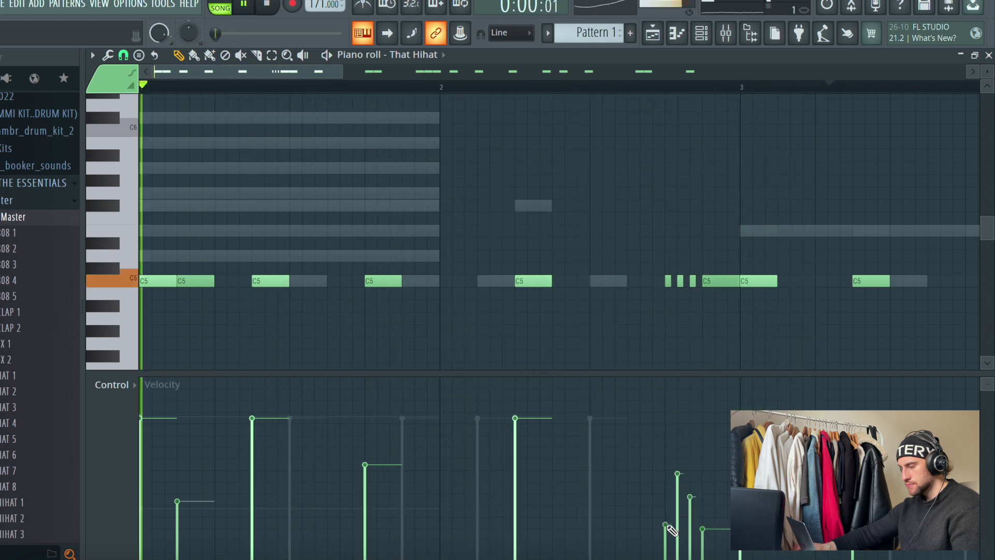
# Step: Replace the hi-hat roll at the end of bar 2 with a single longer, softer C5 note
pyautogui.click(703, 425)
pyautogui.click(691, 449)
pyautogui.click(679, 492)
pyautogui.rightClick(719, 285)
pyautogui.click(673, 283)
# Step: Build a 1/3-step hi-hat roll at the end of bar 4, descending in pitch through C5, B4, A#4 and A4
pyautogui.moveTo(333, 78); pyautogui.dragTo(520, 77)
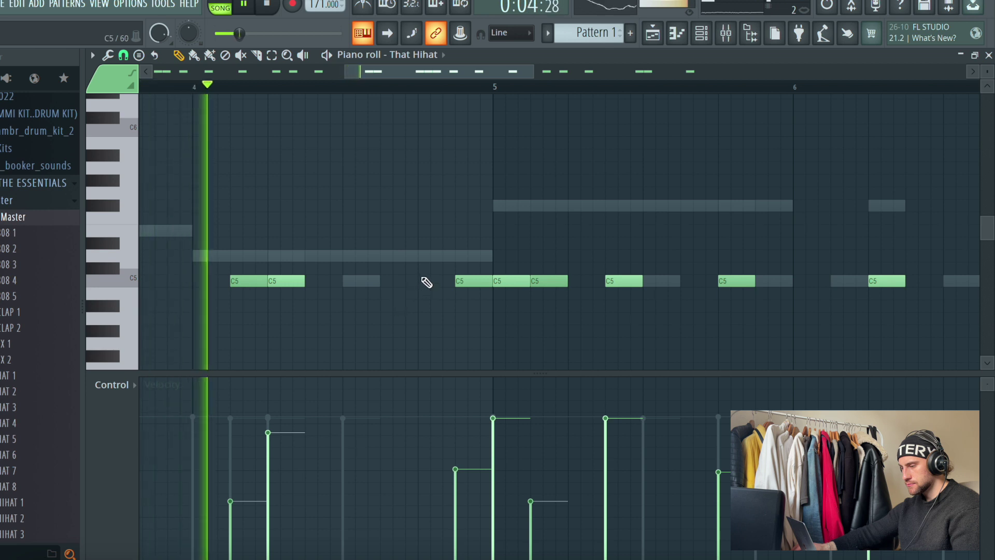
pyautogui.click(440, 281)
pyautogui.press('space')
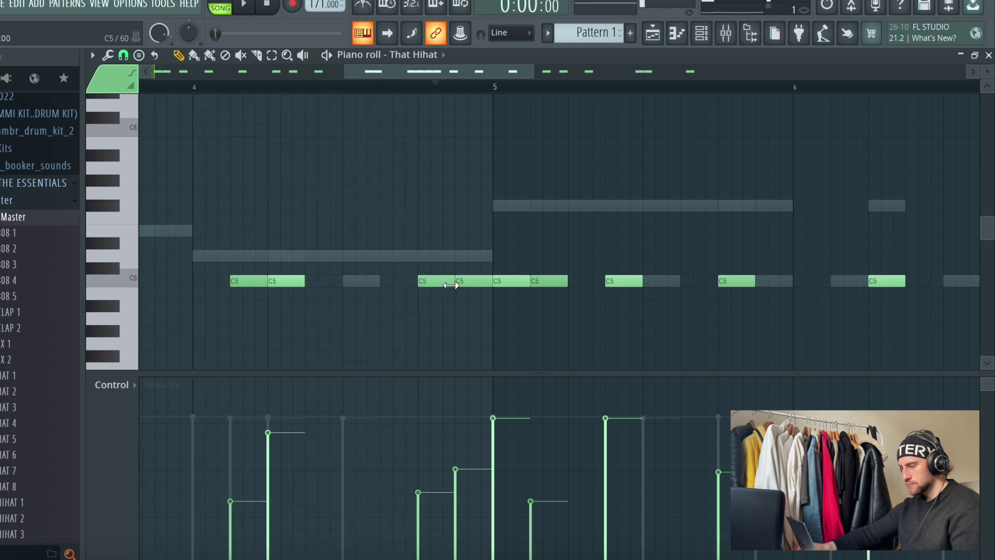
pyautogui.moveTo(451, 283); pyautogui.dragTo(423, 288)
pyautogui.click(432, 292)
pyautogui.press('space')
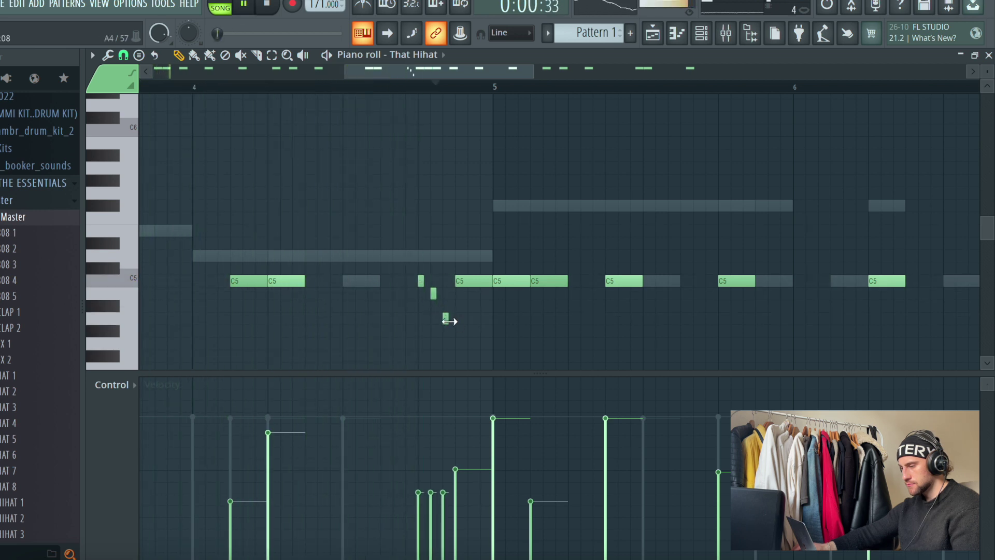
pyautogui.click(445, 306)
pyautogui.moveTo(467, 281); pyautogui.dragTo(461, 322)
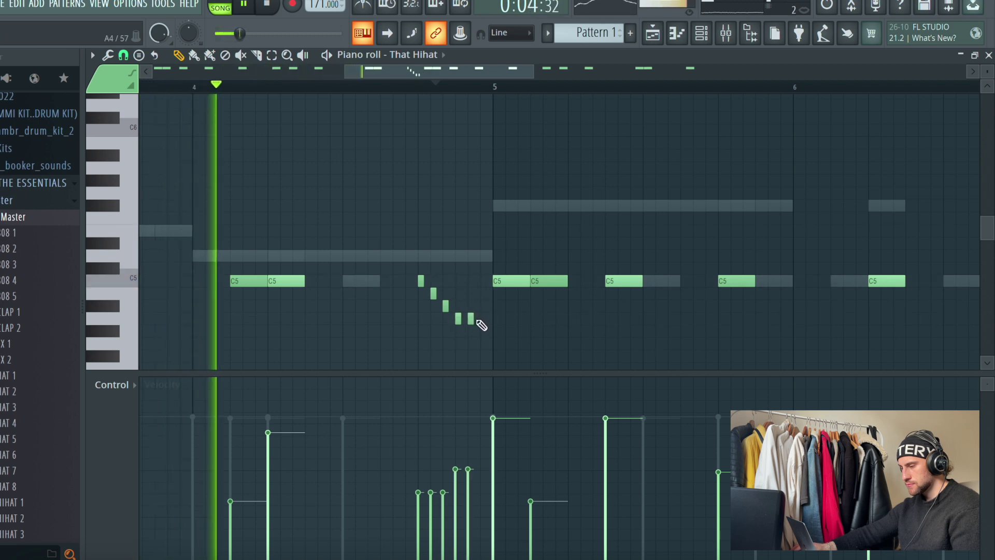
# Step: Shape the velocities of the bar 4 hi-hat roll so each hit is softer than the one before
pyautogui.click(419, 445)
pyautogui.click(431, 474)
pyautogui.click(442, 509)
pyautogui.click(455, 539)
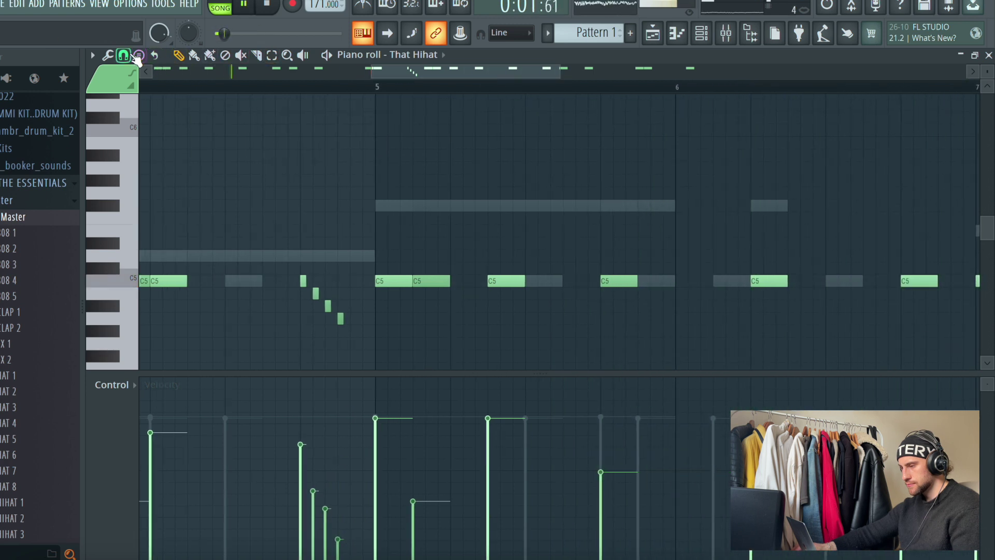
# Step: With snap at 1/4 step, soften the last hi-hat of bar 6, delete bar 5's second C5 and soften the hit after it
pyautogui.click(123, 55)
pyautogui.click(156, 153)
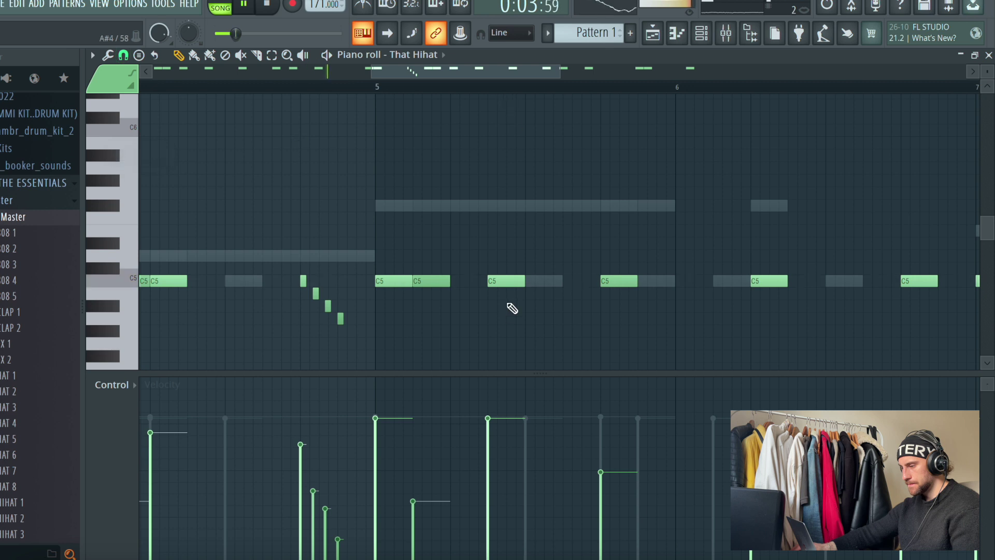
pyautogui.moveTo(502, 73); pyautogui.dragTo(663, 91)
pyautogui.press('space')
pyautogui.press('space')
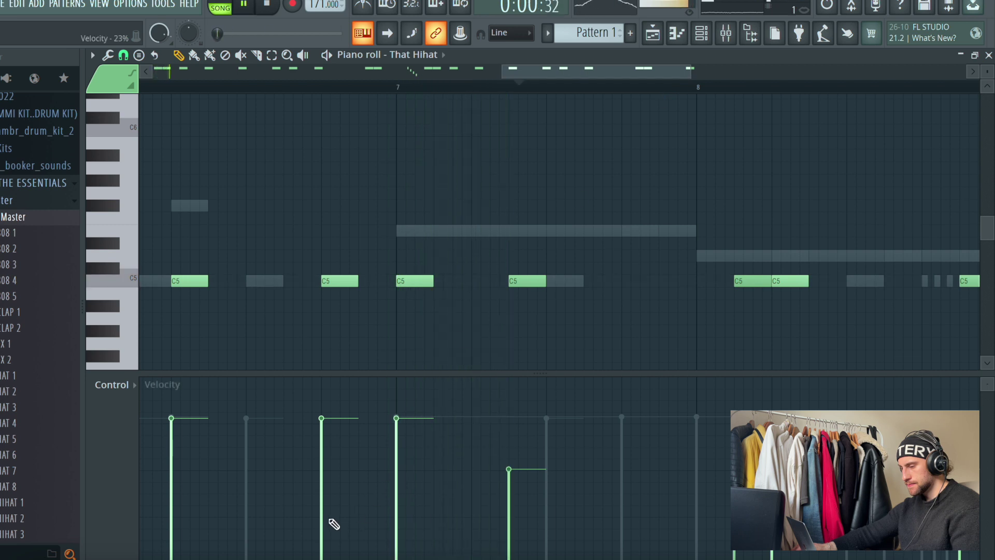
pyautogui.moveTo(331, 524); pyautogui.dragTo(340, 497)
pyautogui.moveTo(564, 71); pyautogui.dragTo(419, 78)
pyautogui.rightClick(520, 284)
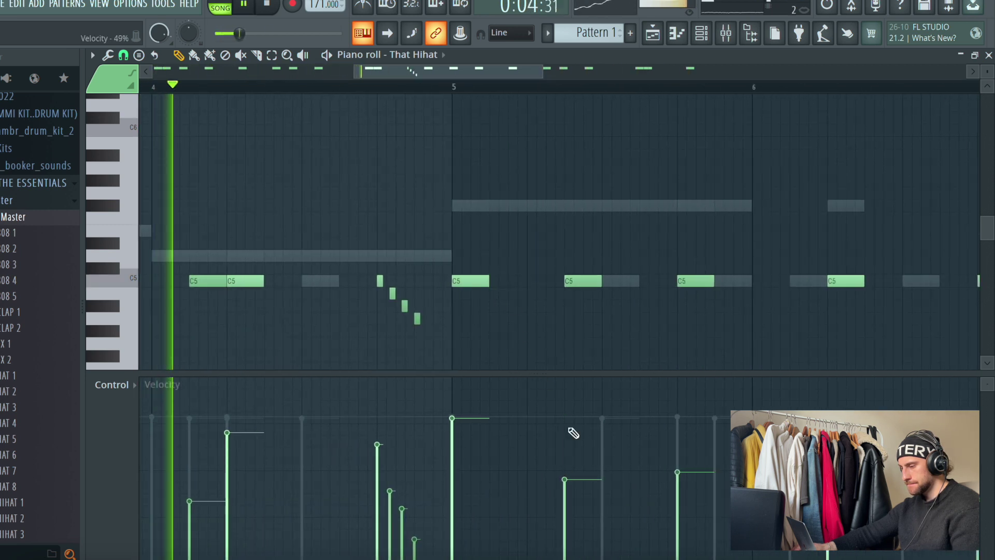
# Step: Replace the last C5 hi-hat of bar 8 with a roll of four 1/4-step C5 notes
pyautogui.moveTo(451, 72); pyautogui.dragTo(625, 93)
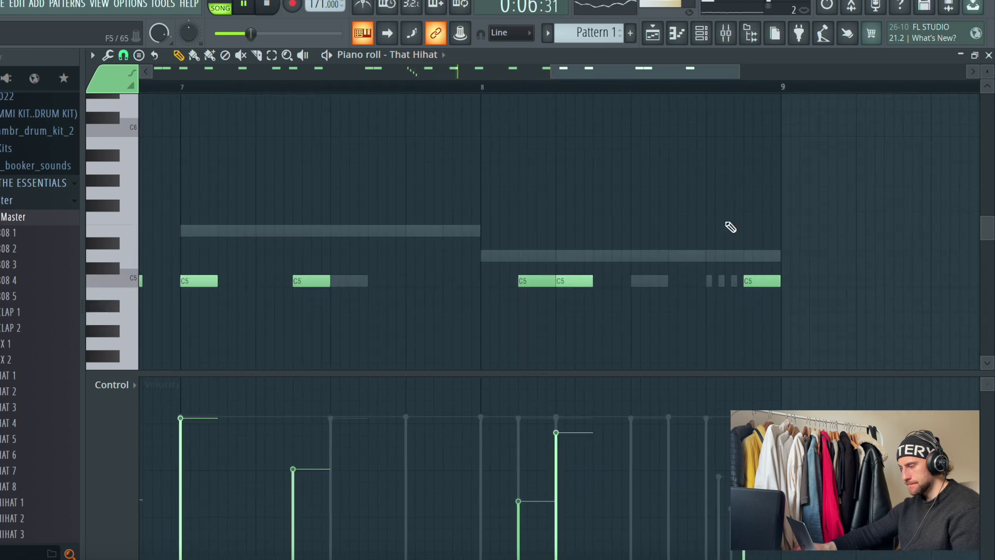
pyautogui.doubleClick(780, 279)
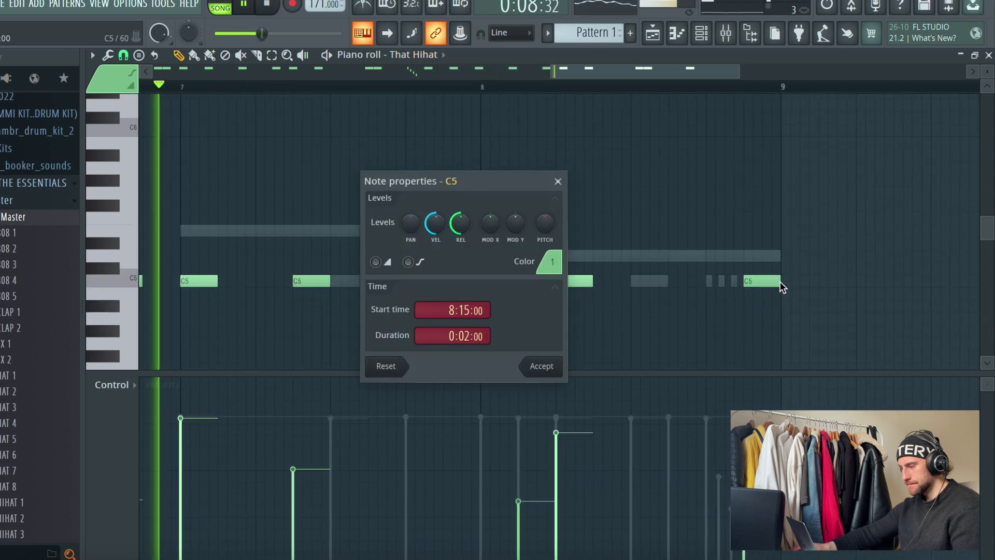
pyautogui.click(670, 214)
pyautogui.moveTo(779, 281); pyautogui.dragTo(758, 282)
pyautogui.click(764, 282)
pyautogui.click(773, 283)
pyautogui.click(486, 87)
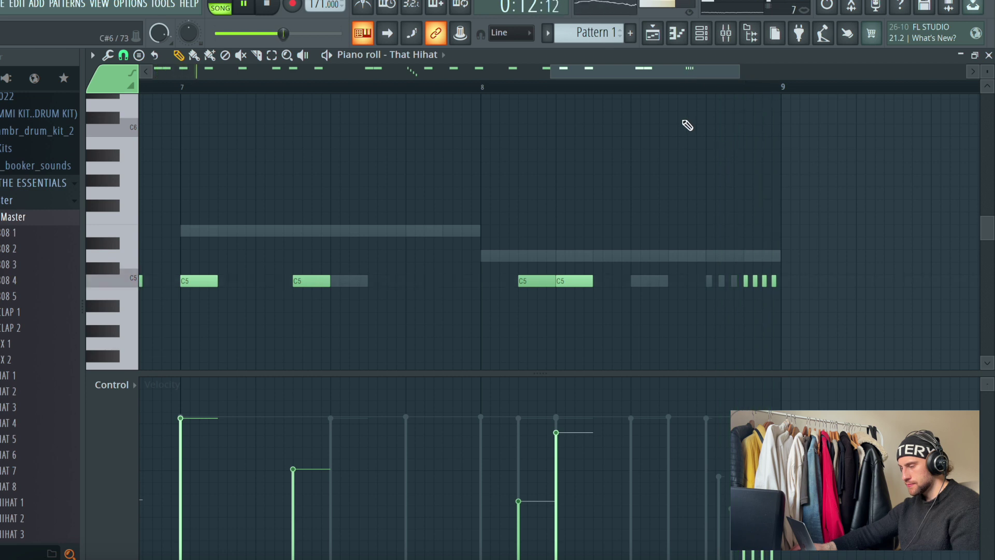
# Step: Review the (Snare) Shisha channel's volume and sample settings, including its fade-out
pyautogui.click(650, 33)
pyautogui.click(702, 33)
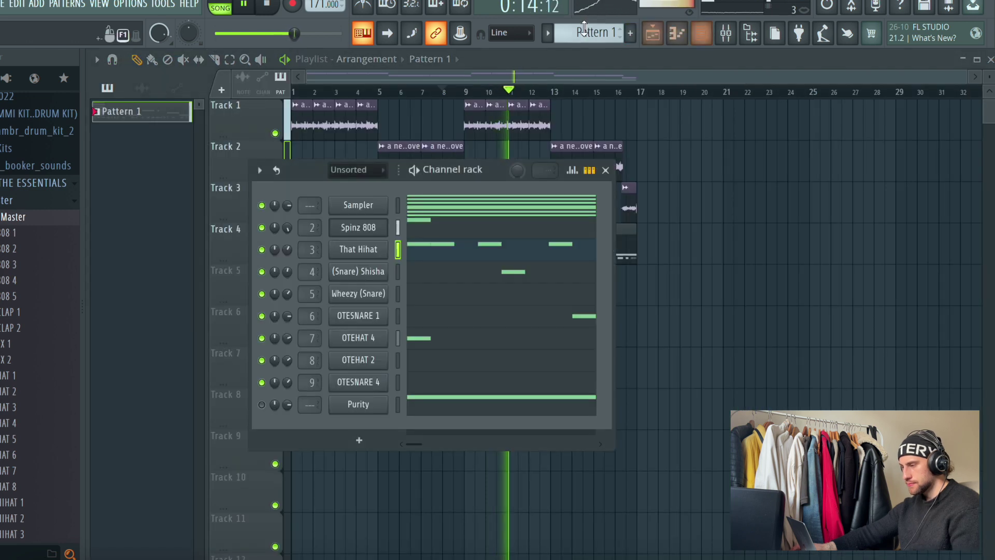
pyautogui.scroll(-2, 31, 294)
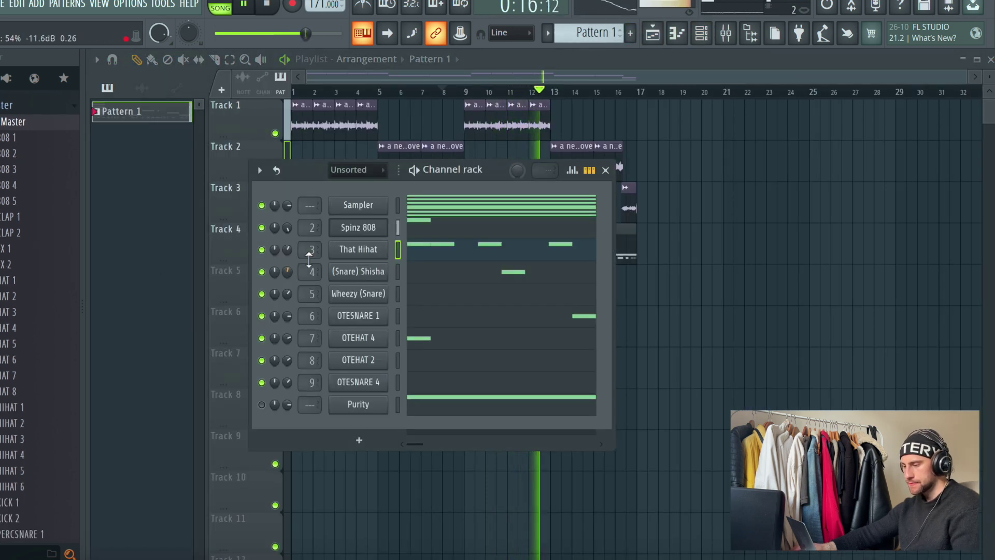
pyautogui.click(383, 274)
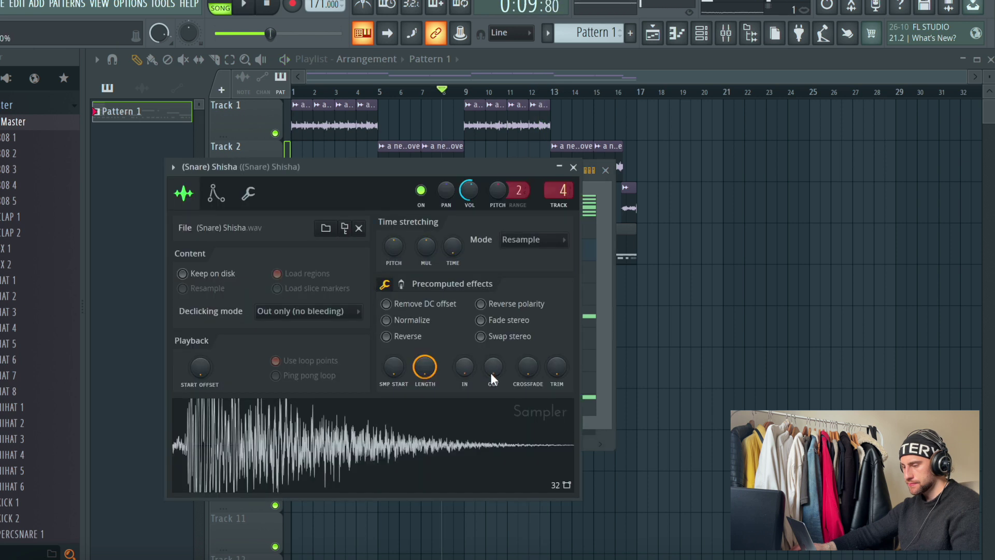
pyautogui.press('Escape')
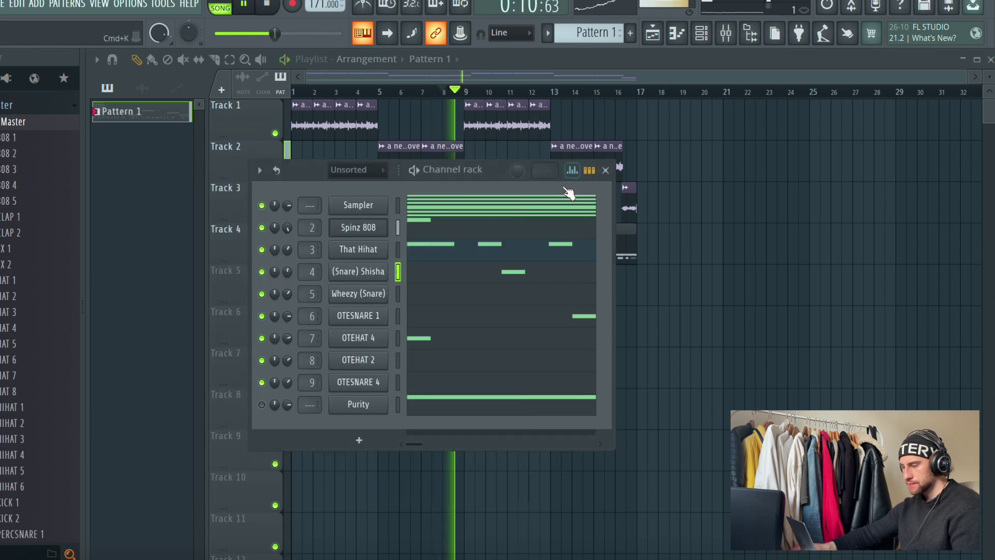
# Step: Add a quieter C5 ghost note just after the first (Snare) Shisha hit in bar 1
pyautogui.click(448, 281)
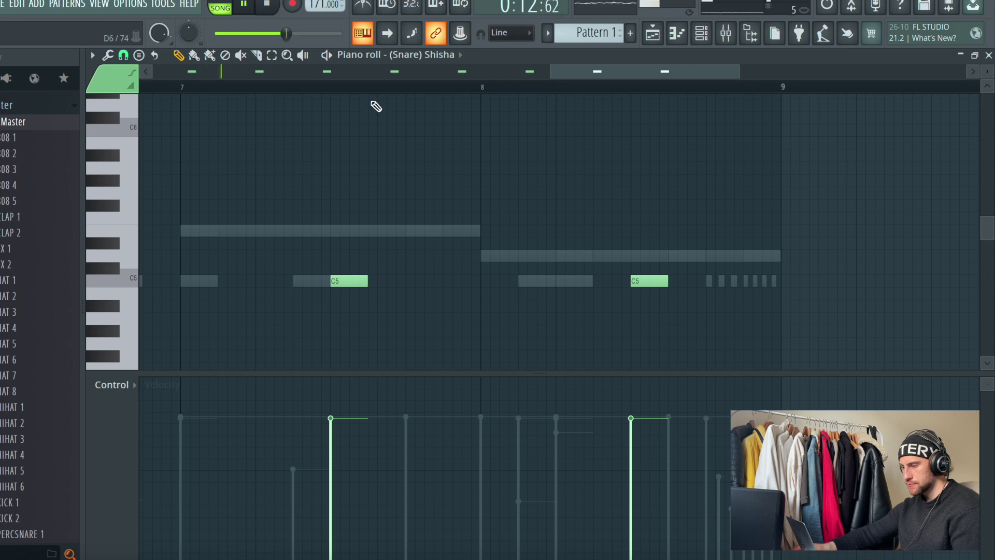
pyautogui.scroll(-3, 370, 112)
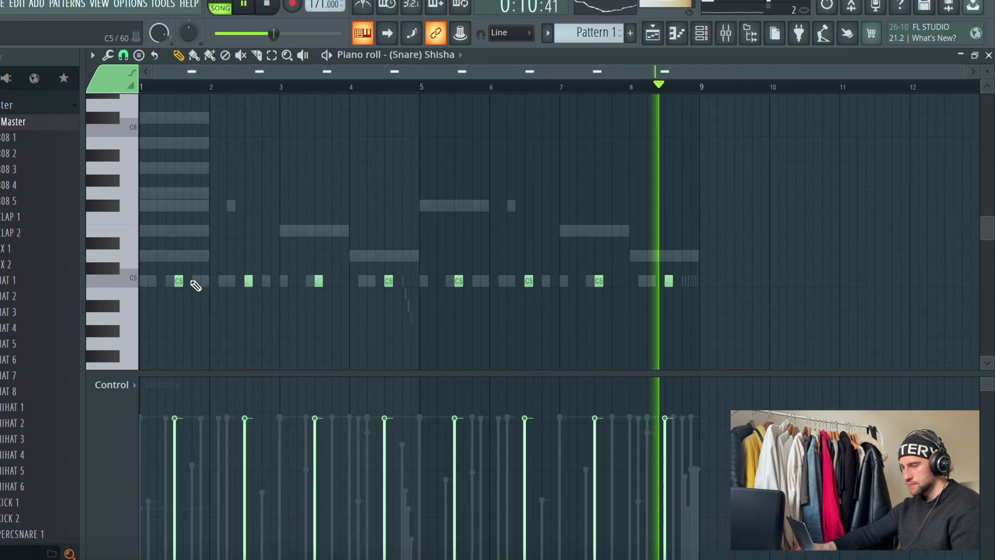
pyautogui.click(165, 281)
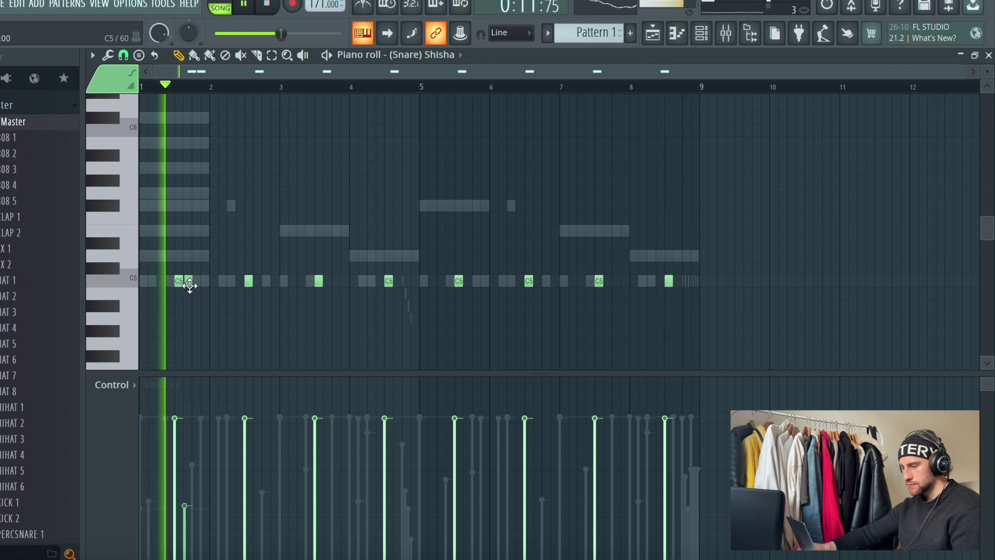
# Step: Try the quiet (Snare) Shisha ghost note at several positions across bars 1 and 2, and delete it
pyautogui.moveTo(169, 281); pyautogui.dragTo(203, 289)
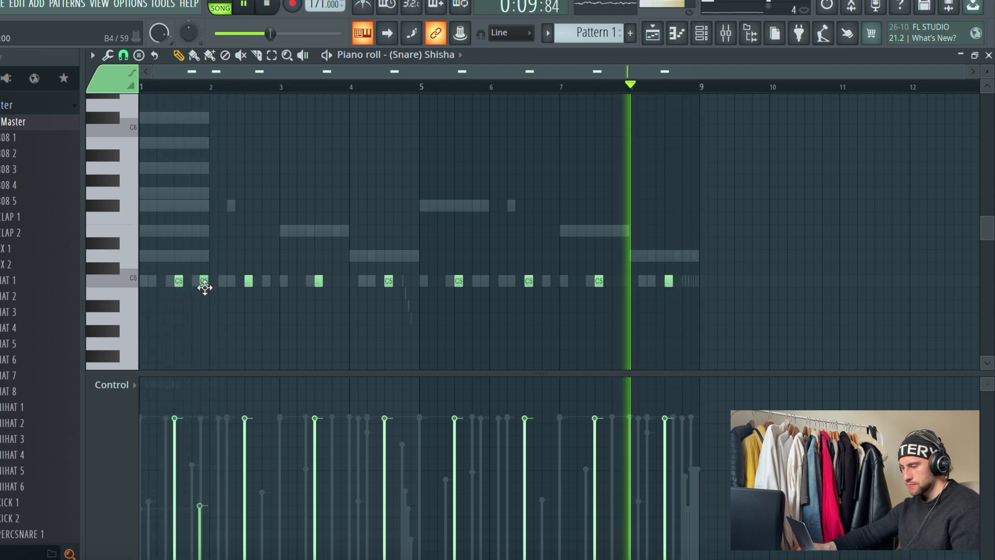
pyautogui.moveTo(204, 288); pyautogui.dragTo(240, 289)
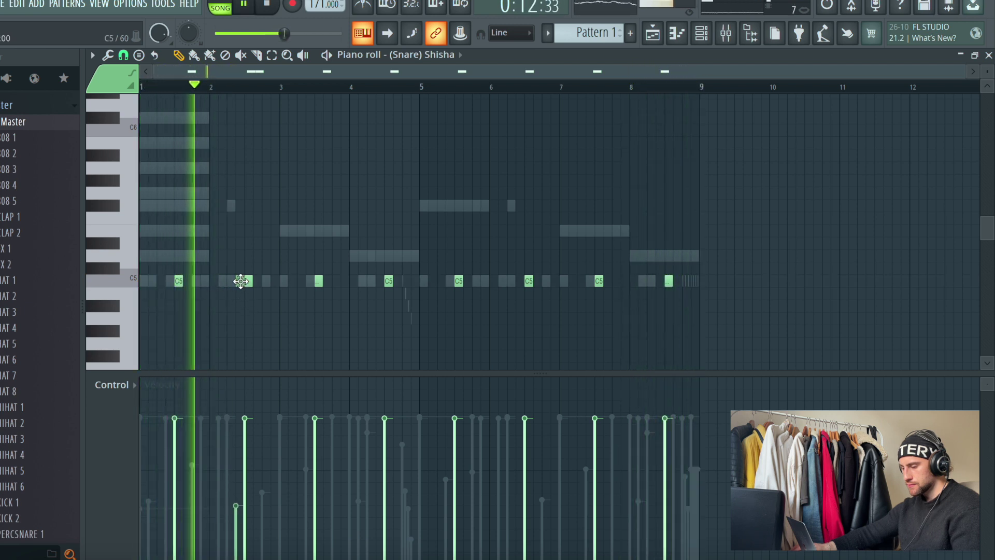
pyautogui.moveTo(241, 280); pyautogui.dragTo(275, 283)
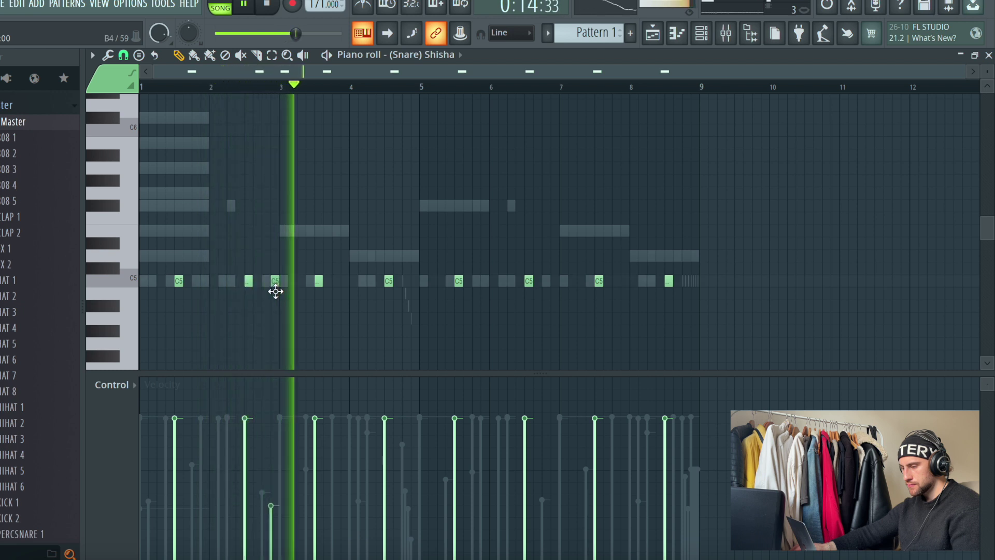
pyautogui.click(181, 86)
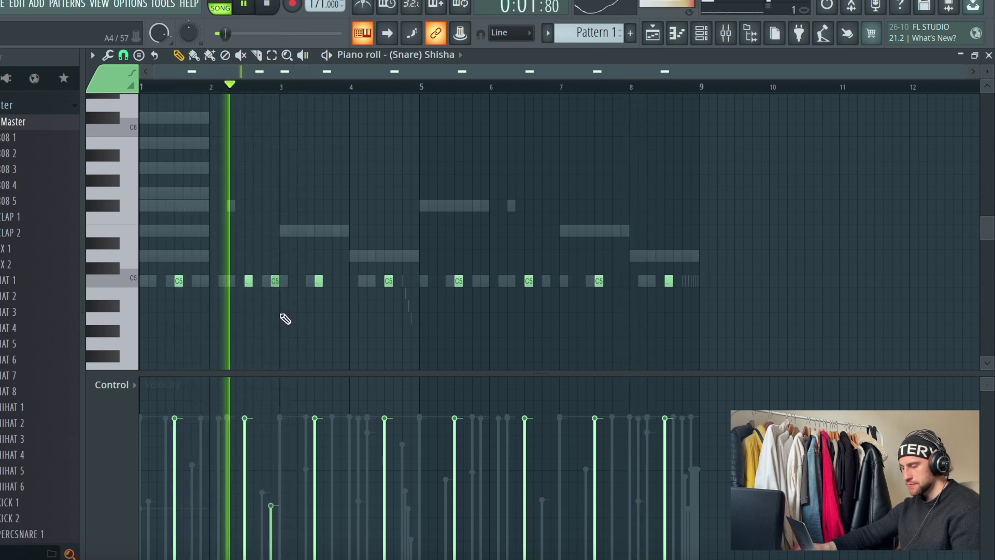
pyautogui.rightClick(276, 282)
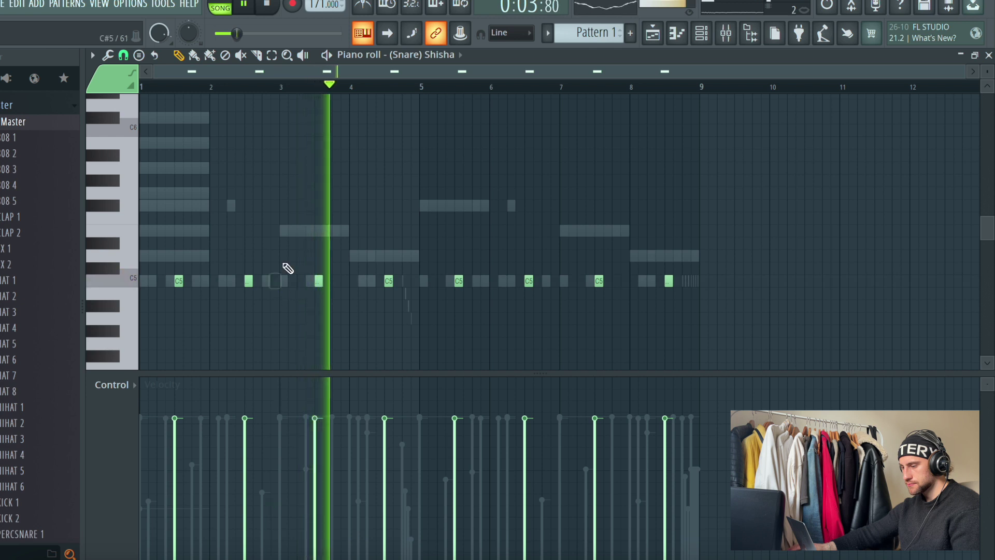
pyautogui.click(126, 53)
pyautogui.click(133, 92)
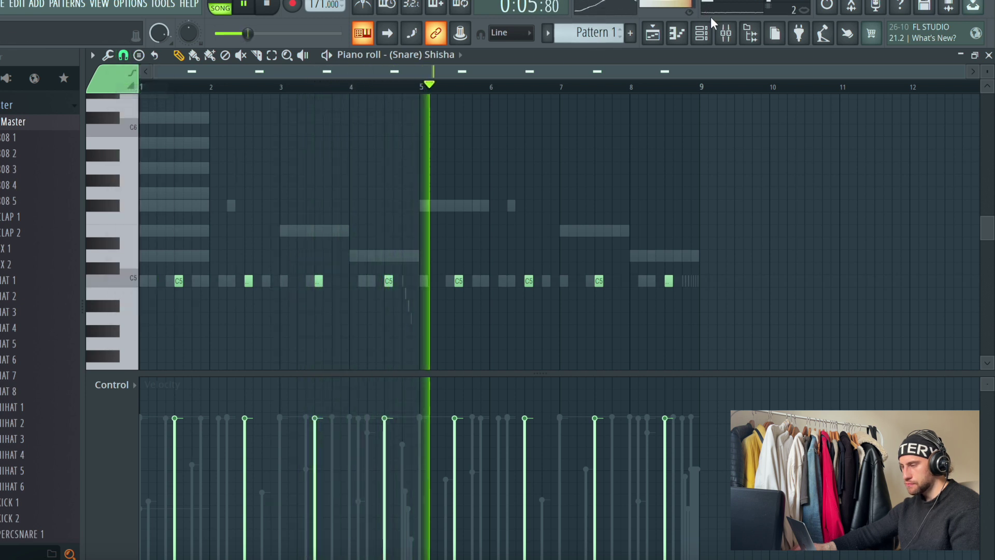
# Step: Audition the OTE snare samples in the sample library and add OTESNARE 5 as a new channel below Purity
pyautogui.click(706, 32)
pyautogui.scroll(-13, 10, 381)
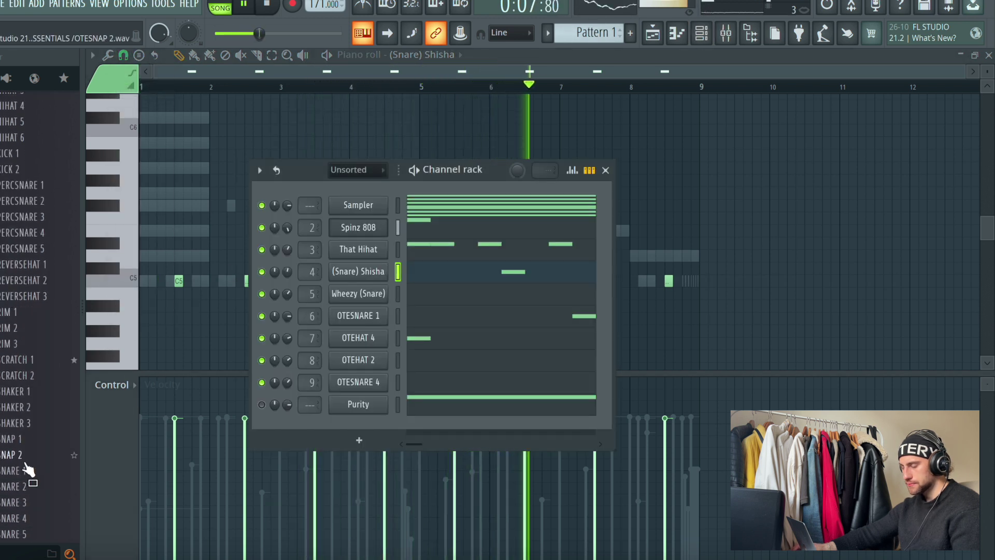
pyautogui.click(25, 284)
pyautogui.click(26, 251)
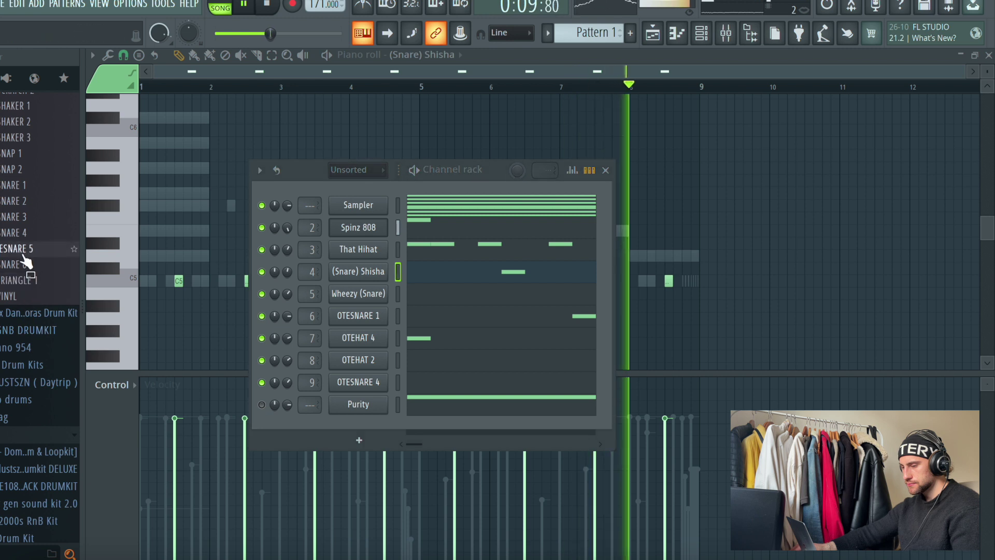
pyautogui.moveTo(31, 254); pyautogui.dragTo(323, 423)
# Step: Place one C5 hit of OTESNARE 5 at the very end of bar 8 with velocity lowered to about 58%
pyautogui.rightClick(359, 426)
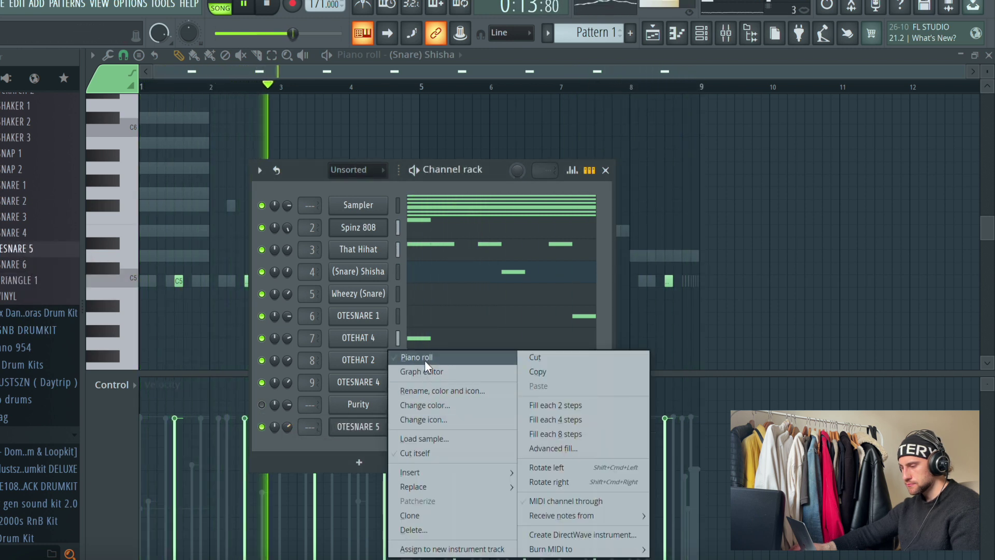
pyautogui.click(409, 359)
pyautogui.click(693, 281)
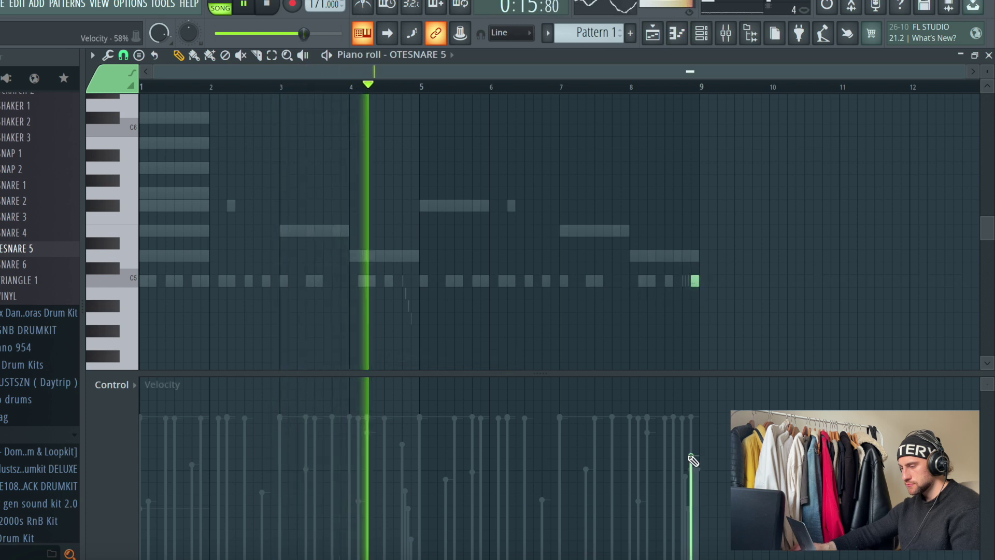
# Step: Route the OTESNARE 5 channel to mixer insert 10
pyautogui.click(671, 36)
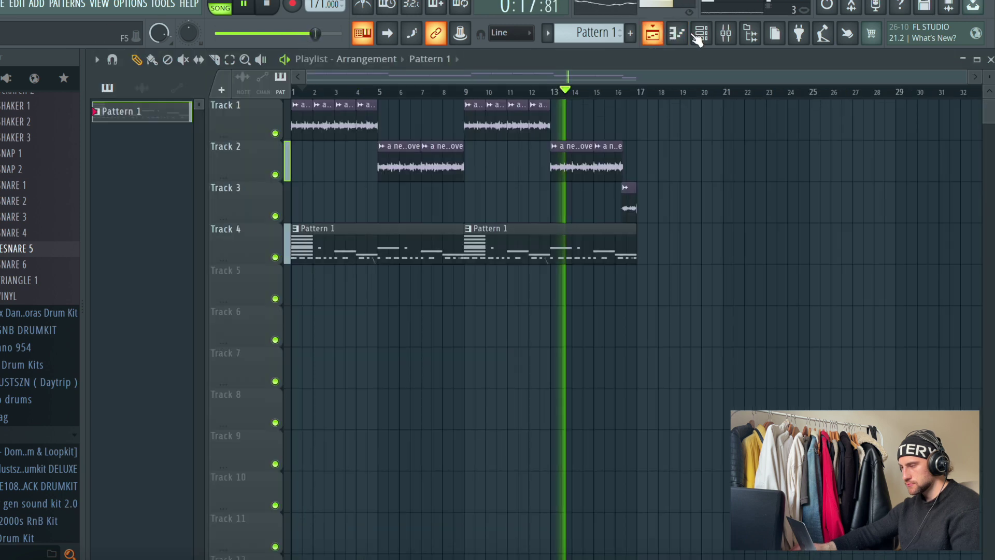
pyautogui.press('F6')
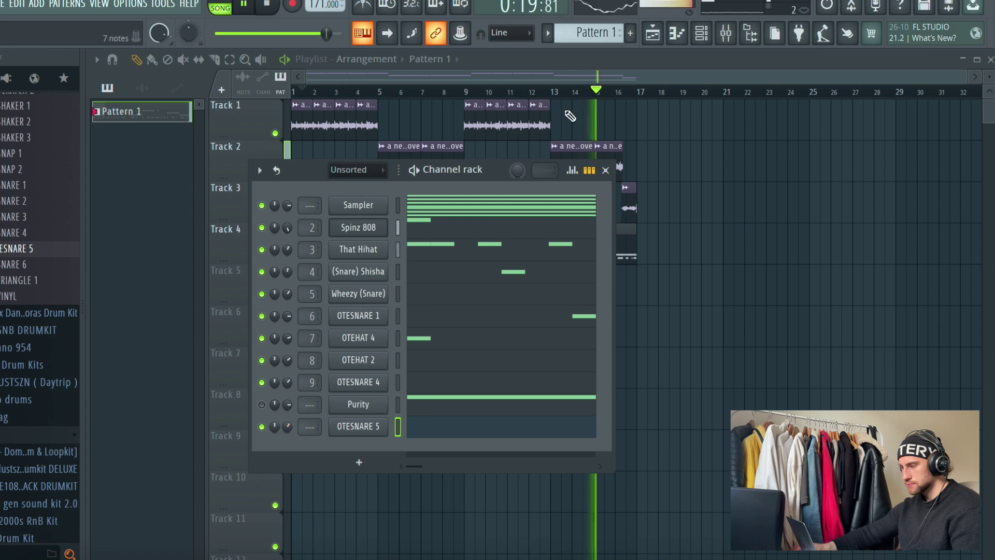
pyautogui.click(747, 40)
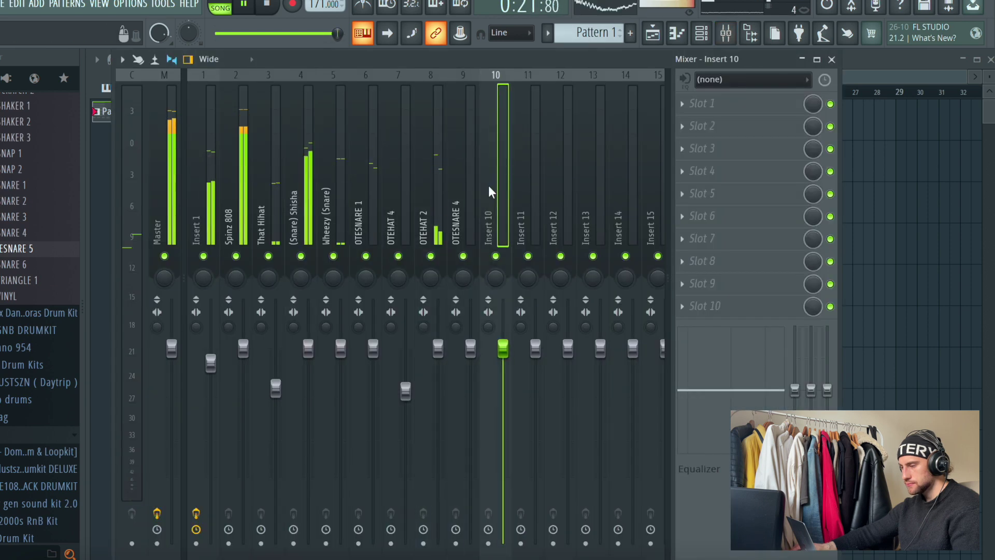
pyautogui.rightClick(489, 189)
pyautogui.moveTo(622, 234)
pyautogui.click(679, 237)
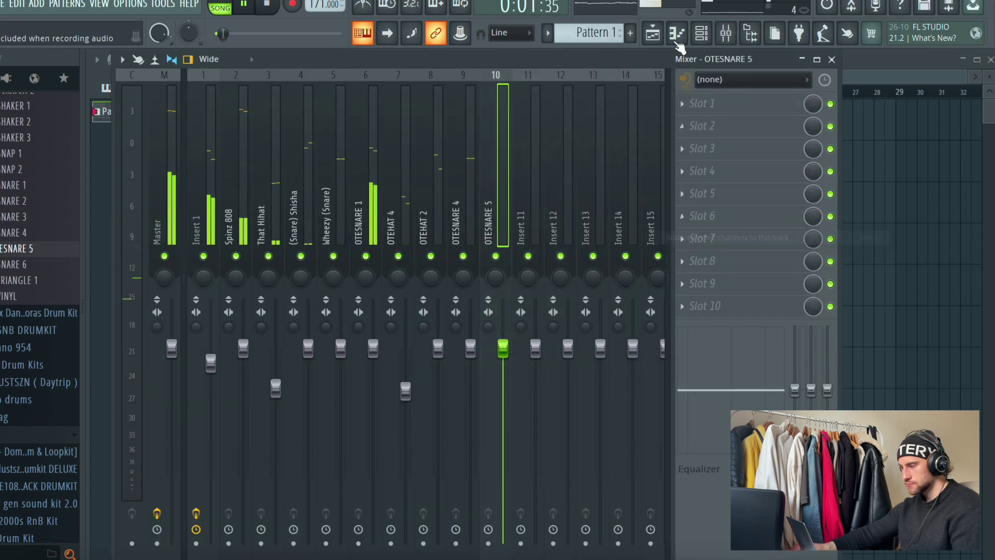
# Step: Save the project
pyautogui.click(653, 34)
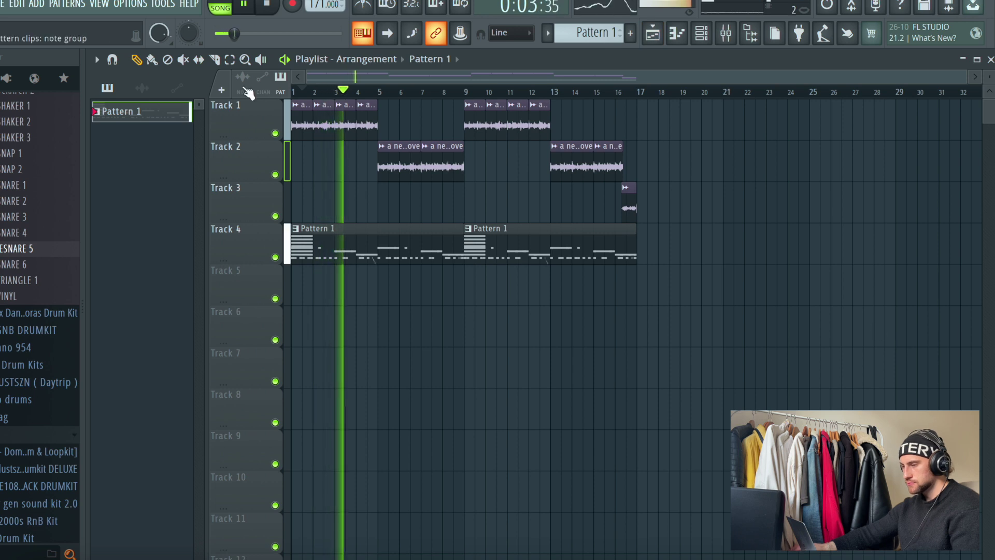
pyautogui.scroll(10, 15, 192)
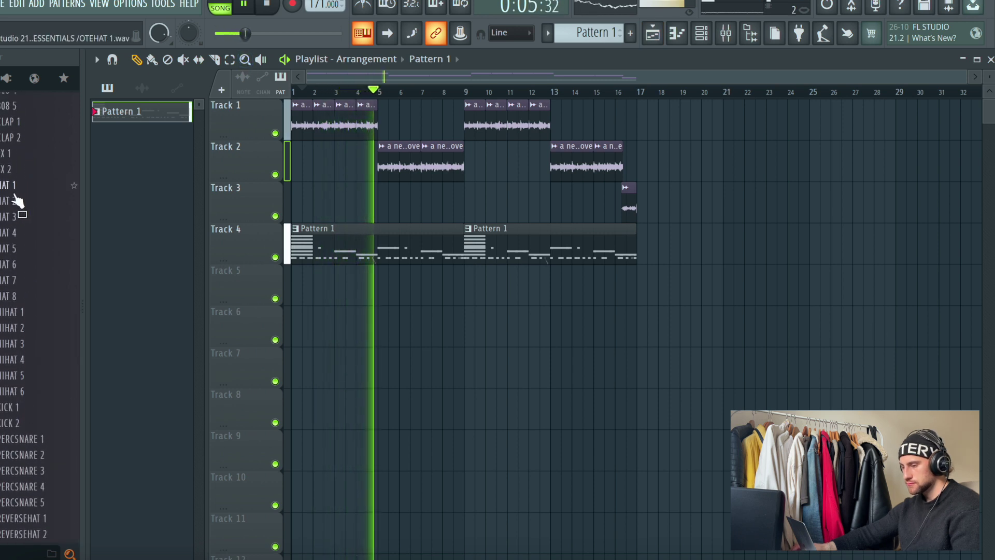
pyautogui.scroll(6, 15, 197)
pyautogui.click(3, 4)
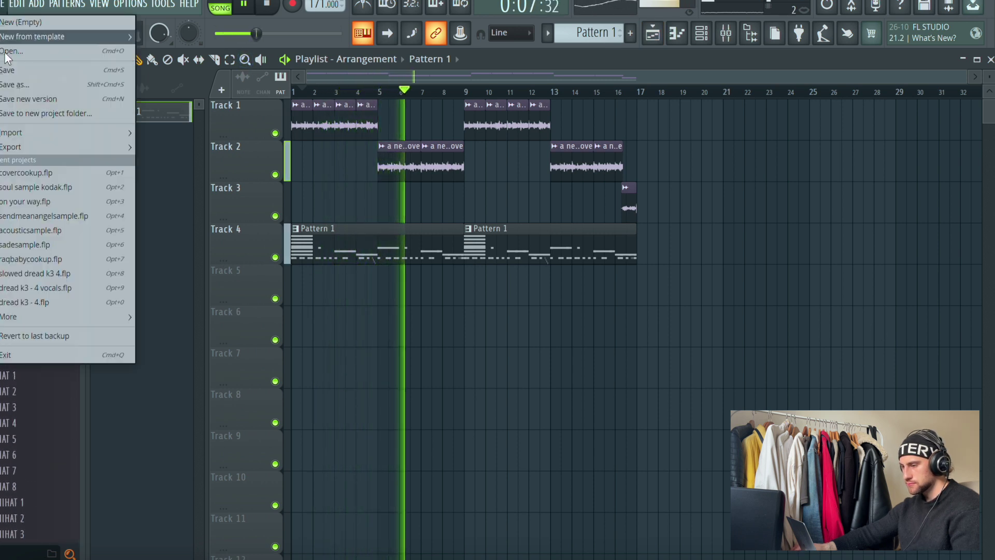
pyautogui.click(6, 72)
# Step: Audition samples in the drum kit's Percs folder, add Goyxrd x Zay Chant as a new channel and lower its volume to about 22%
pyautogui.click(26, 183)
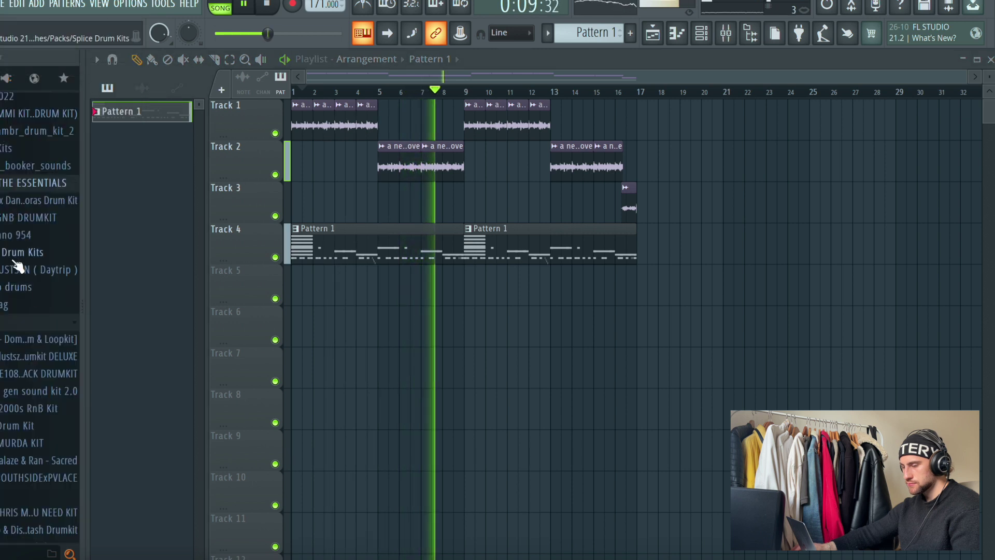
pyautogui.click(25, 218)
pyautogui.click(23, 362)
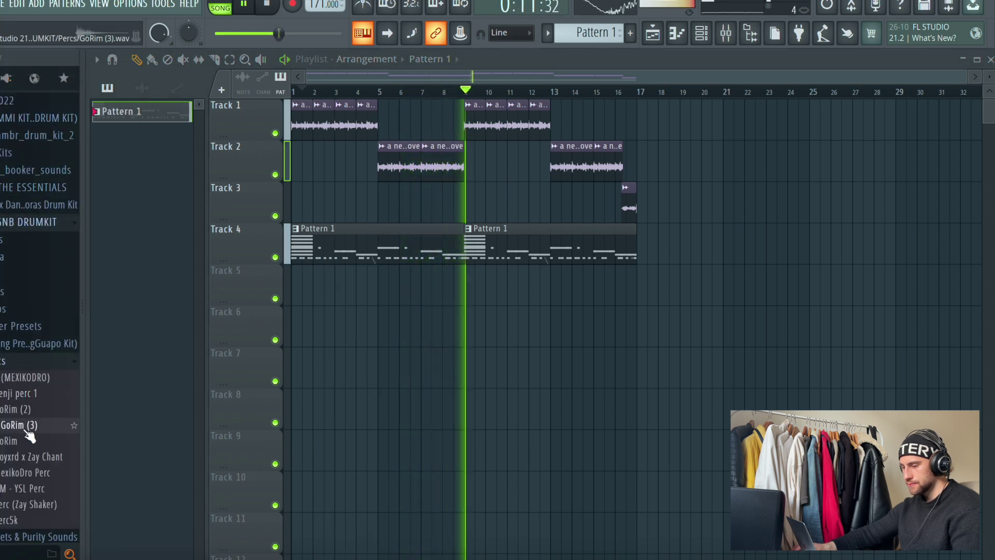
pyautogui.click(40, 458)
pyautogui.click(705, 34)
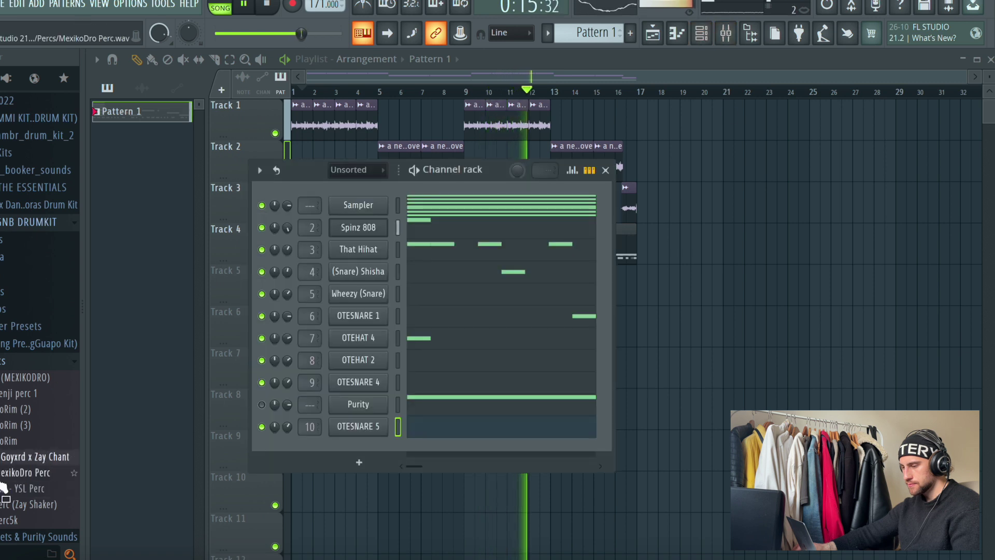
pyautogui.moveTo(341, 453); pyautogui.dragTo(286, 453)
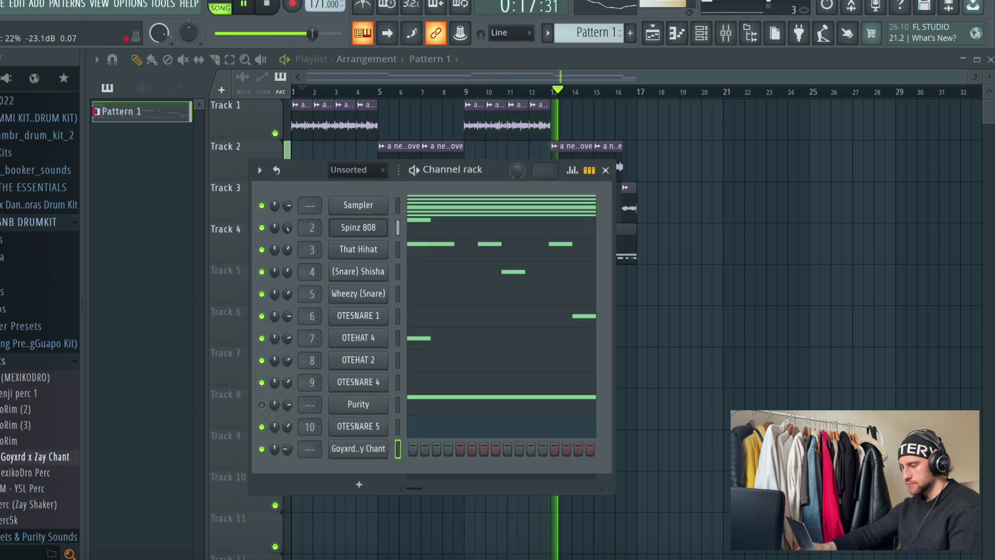
# Step: Replay the opening bars and place a C5 hit of Goyxrd x Zay Chant early in bar 2
pyautogui.rightClick(358, 449)
pyautogui.click(419, 357)
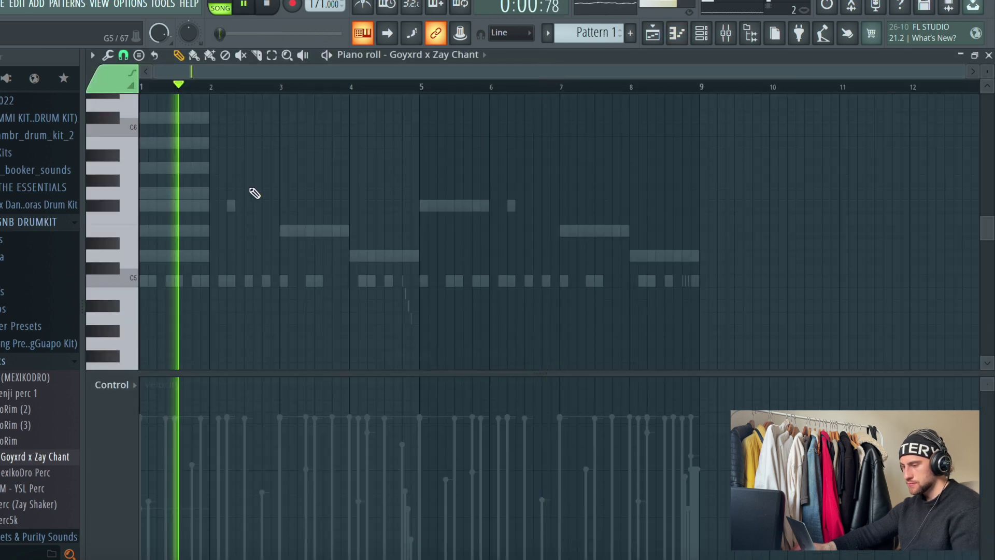
pyautogui.click(248, 6)
pyautogui.press('space')
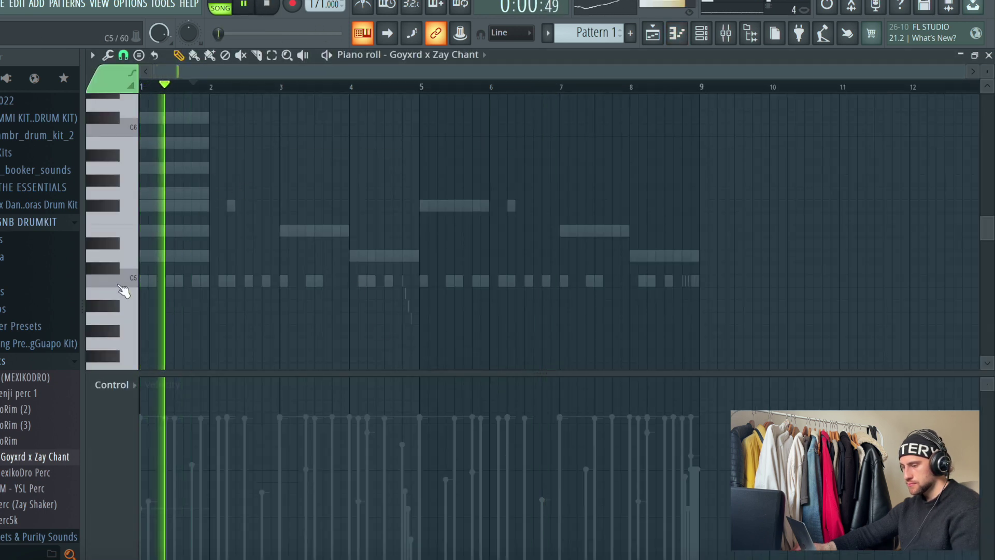
pyautogui.press('space')
pyautogui.press('space')
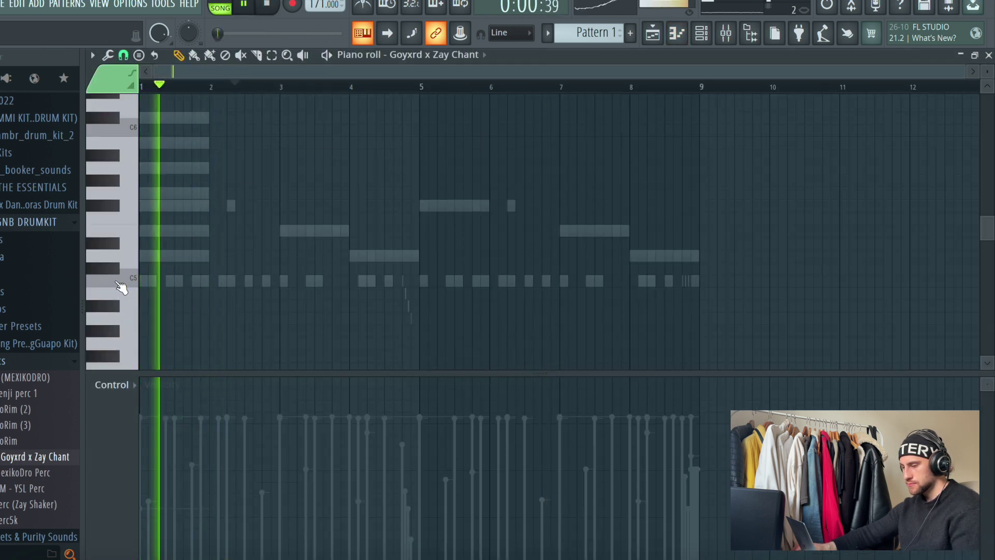
pyautogui.press('space')
pyautogui.press('space')
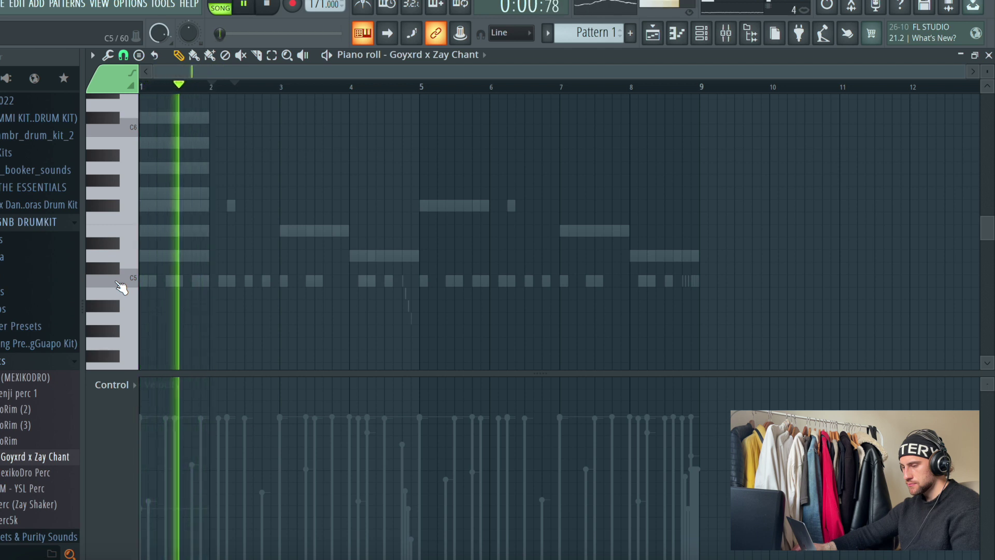
pyautogui.press('space')
pyautogui.press('space')
pyautogui.click(231, 281)
# Step: Route the Goyxrd x Zay Chant channel to mixer insert 11
pyautogui.click(677, 33)
pyautogui.click(677, 33)
pyautogui.click(701, 33)
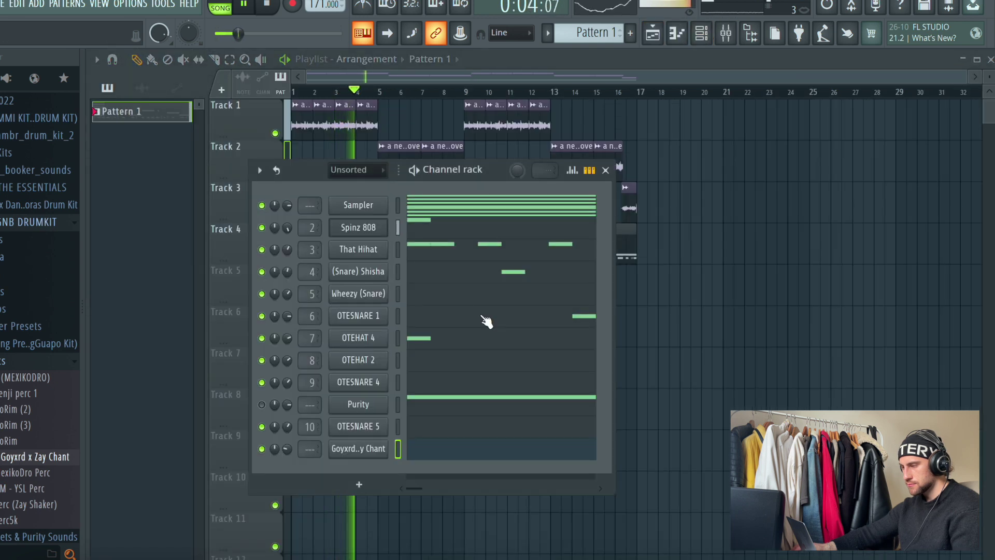
pyautogui.click(727, 32)
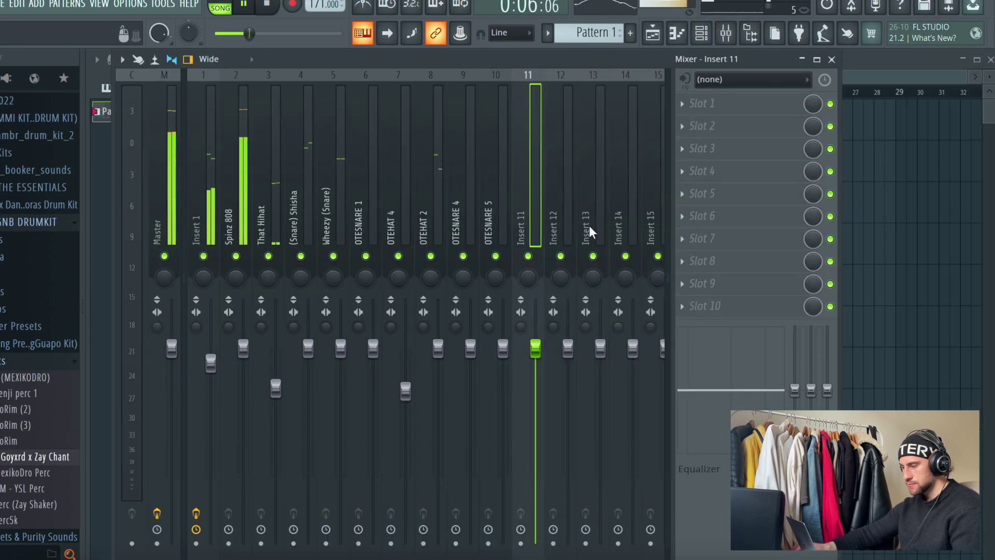
pyautogui.rightClick(527, 208)
pyautogui.click(726, 237)
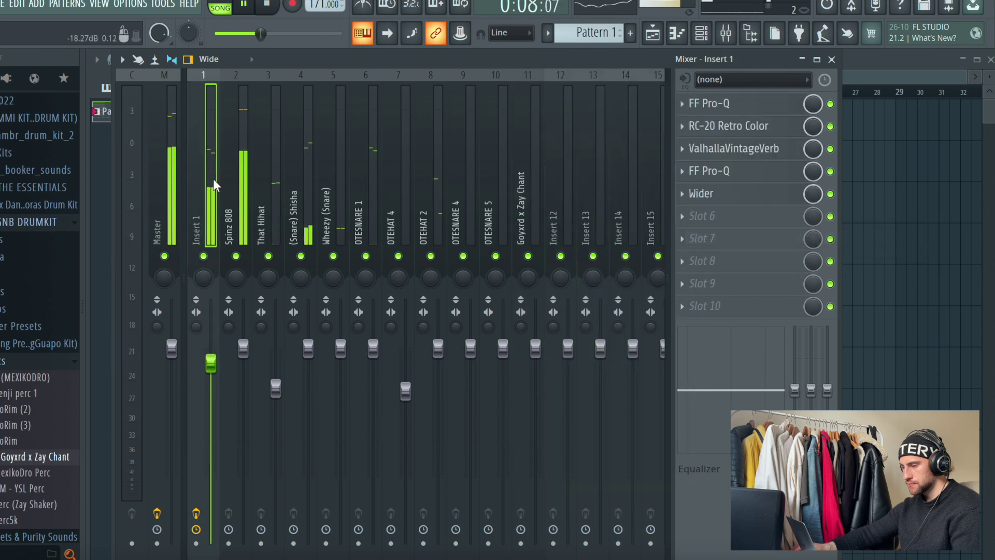
# Step: Adjust the stereo separation of the Spinz 808 mixer track and open the Master's Fruity parametric EQ
pyautogui.click(237, 335)
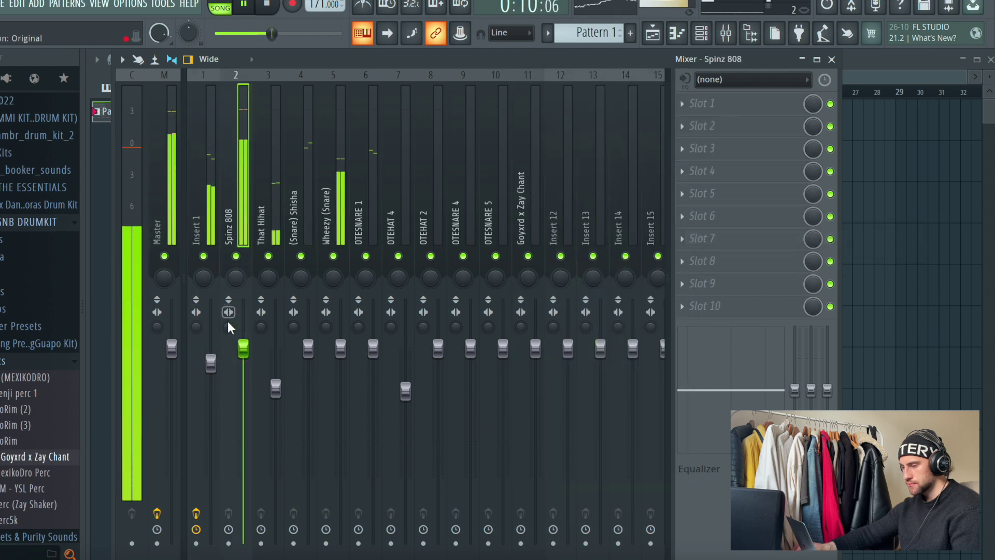
pyautogui.click(171, 139)
pyautogui.click(778, 148)
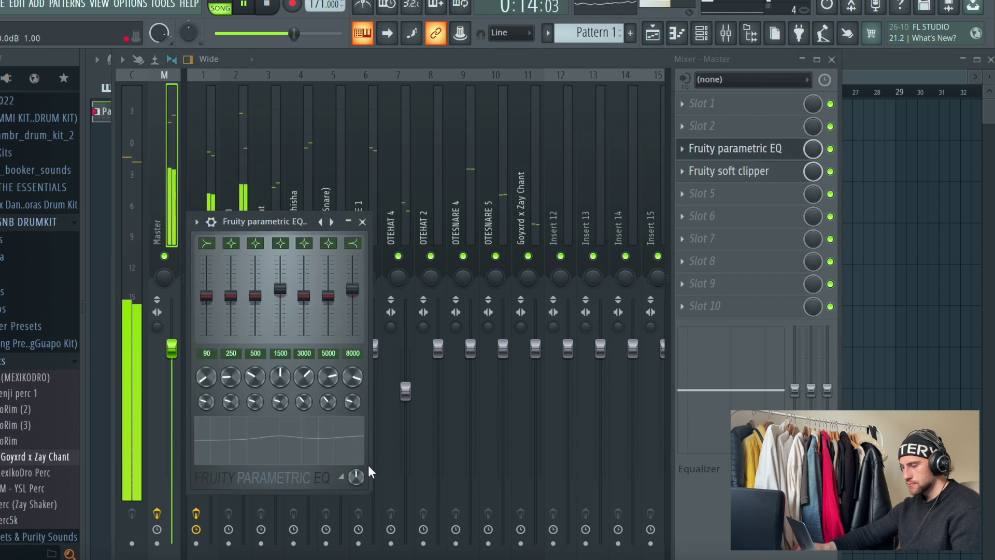
# Step: Lower the mixer faders of Spinz 808, Insert 1, OTESNARE 1 and (Snare) Shisha
pyautogui.click(249, 163)
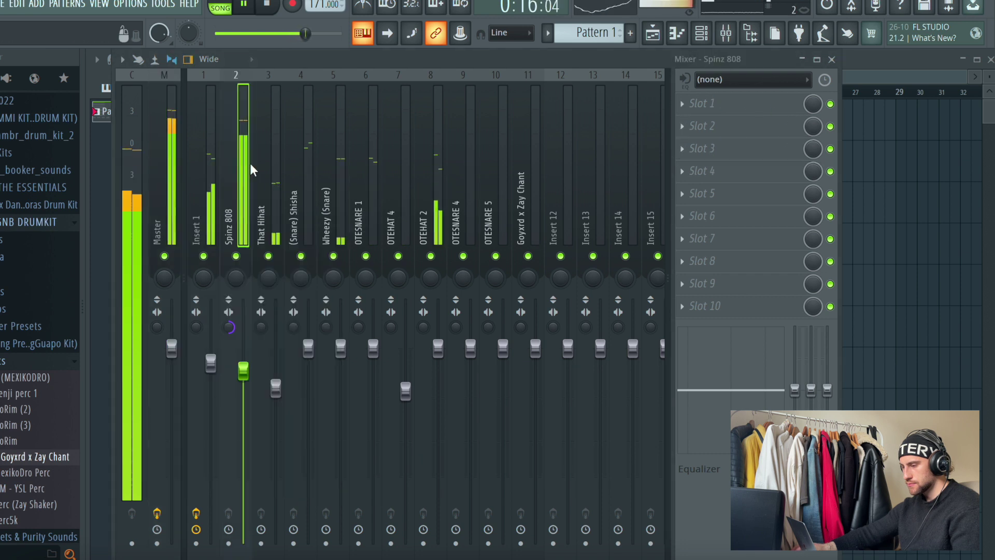
pyautogui.click(211, 365)
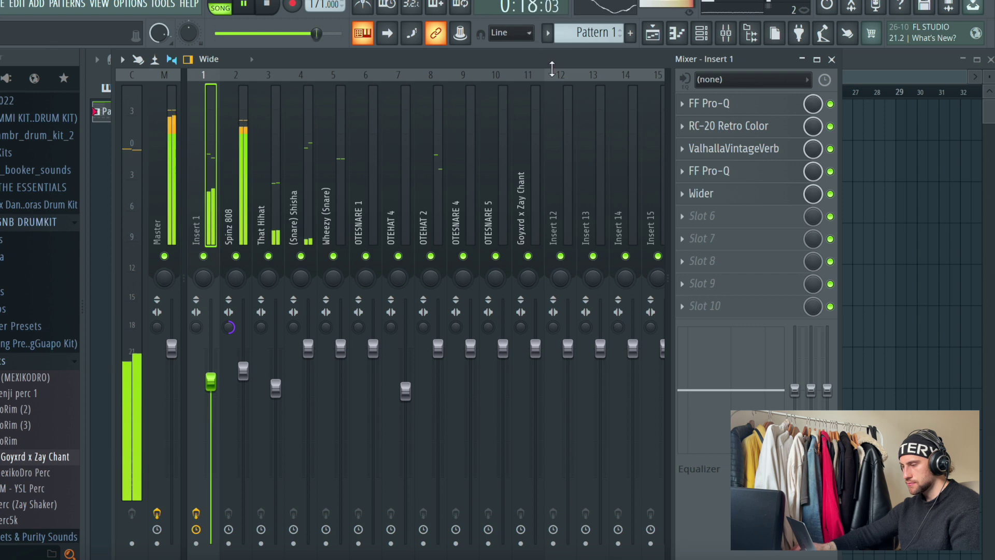
pyautogui.moveTo(373, 348); pyautogui.dragTo(374, 354)
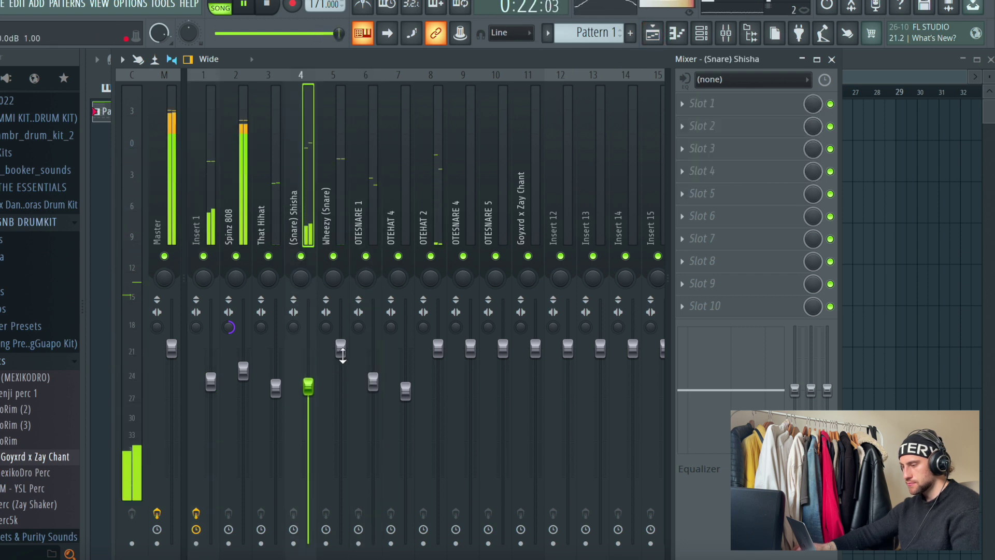
# Step: Duplicate all sample and pattern clips of the 16-bar arrangement right after it, extending the playlist to 32 bars
pyautogui.click(656, 36)
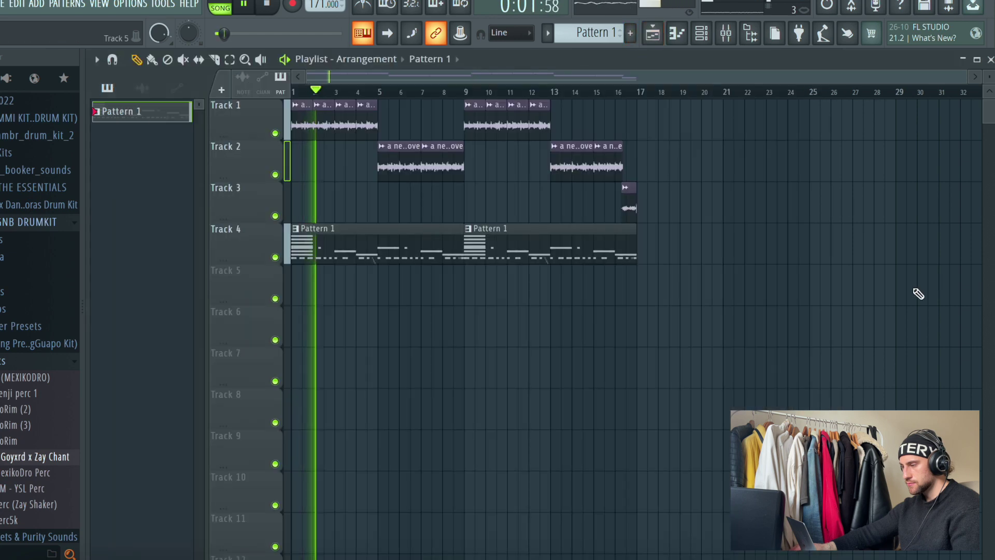
pyautogui.hotkey('ctrl', 'a')
pyautogui.press('p')
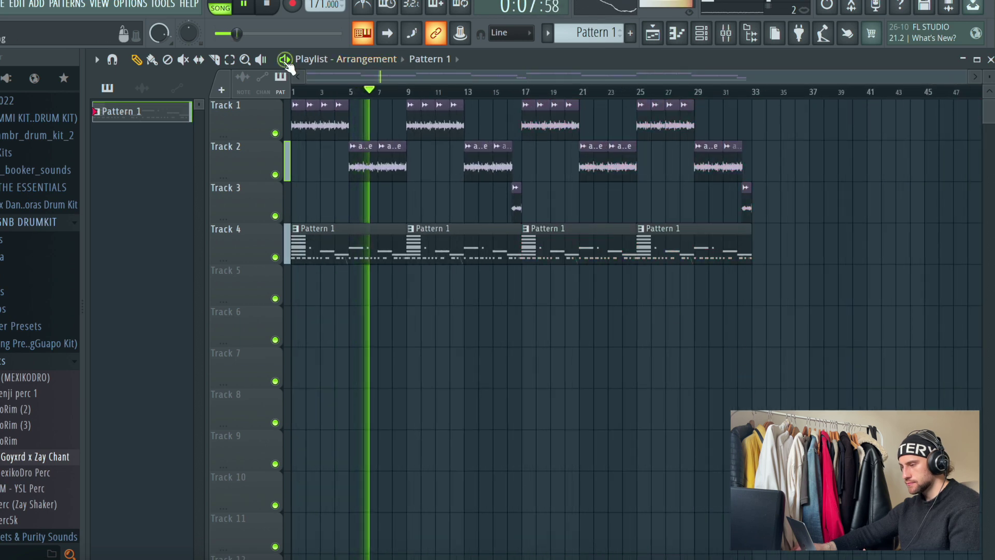
# Step: Duplicate the whole 32-bar arrangement right after itself and delete the two Pattern 1 clips in bars 33 to 48
pyautogui.hotkey('ctrl', 'a')
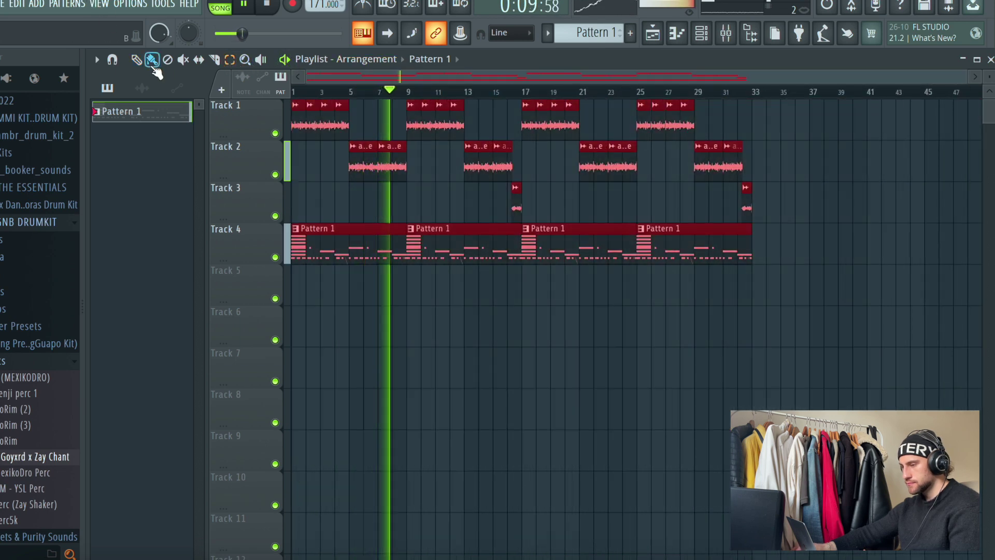
pyautogui.hotkey('ctrl', 'b')
pyautogui.click(892, 325)
pyautogui.scroll(-5, 777, 140)
pyautogui.scroll(5, 788, 135)
pyautogui.scroll(-3, 666, 91)
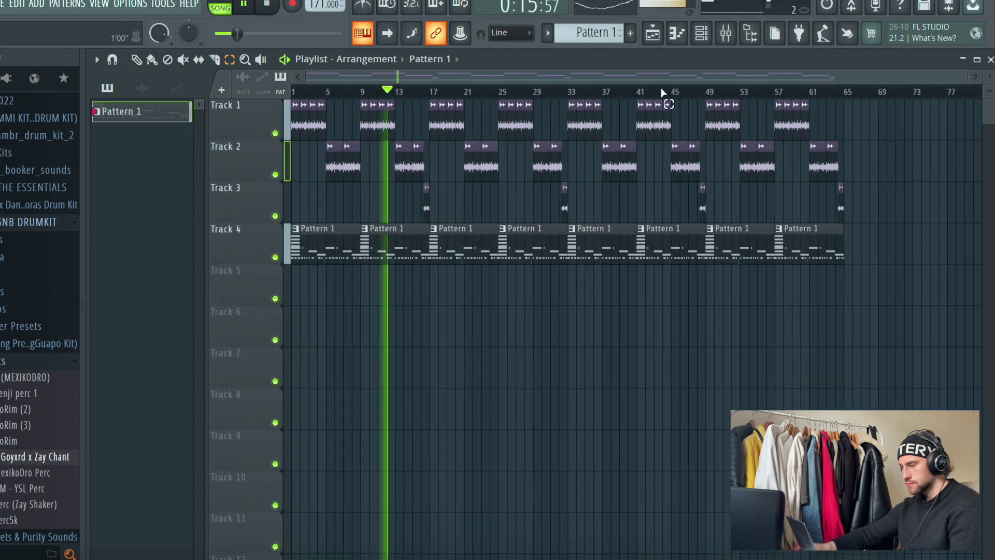
pyautogui.rightClick(601, 257)
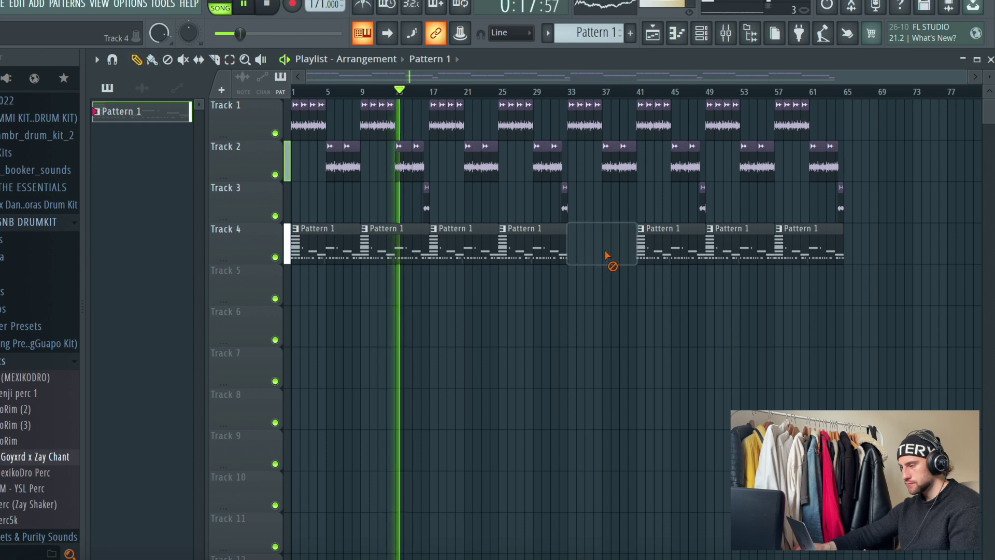
pyautogui.rightClick(669, 254)
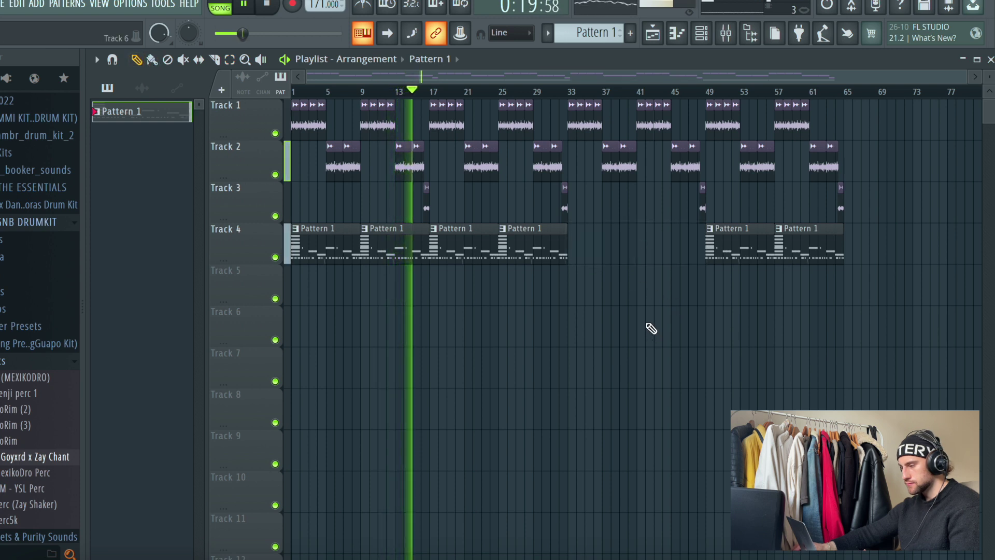
# Step: Duplicate all sample and Pattern 1 clips of bars 49 to 64 into bars 65 to 80
pyautogui.moveTo(910, 304); pyautogui.dragTo(710, 117)
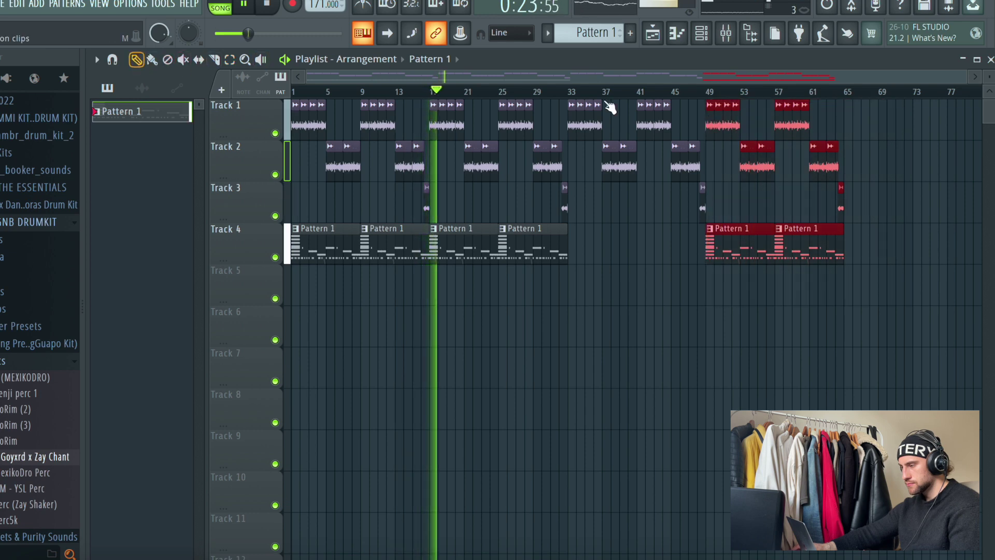
pyautogui.hotkey('ctrl', 'b')
pyautogui.scroll(5, 854, 99)
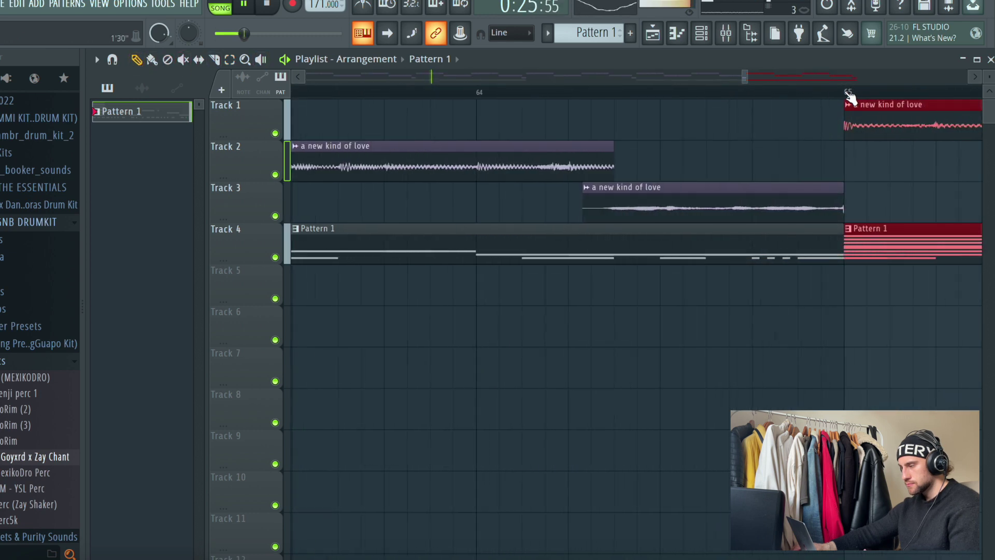
pyautogui.scroll(-6, 851, 98)
pyautogui.click(819, 322)
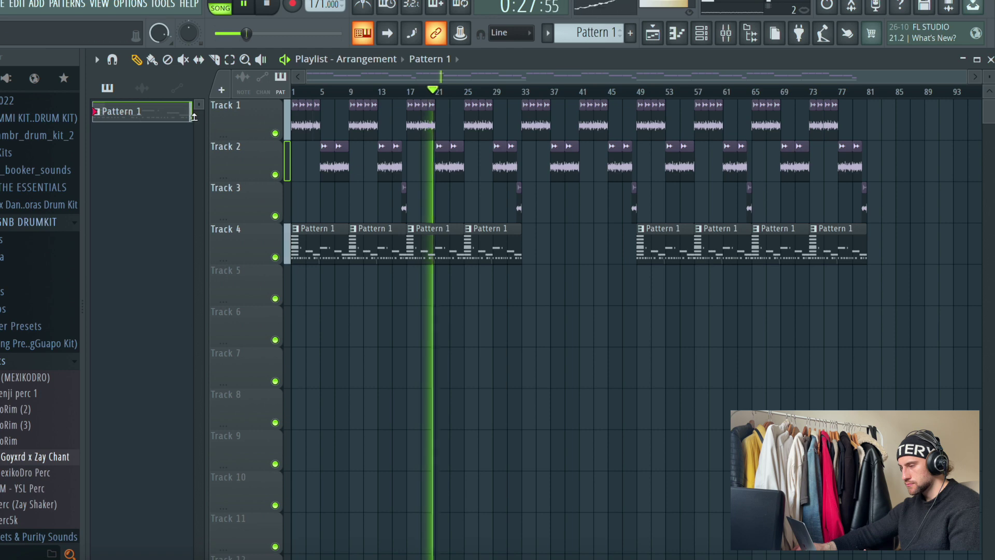
pyautogui.moveTo(911, 300); pyautogui.dragTo(762, 113)
pyautogui.hotkey('ctrl', 'b')
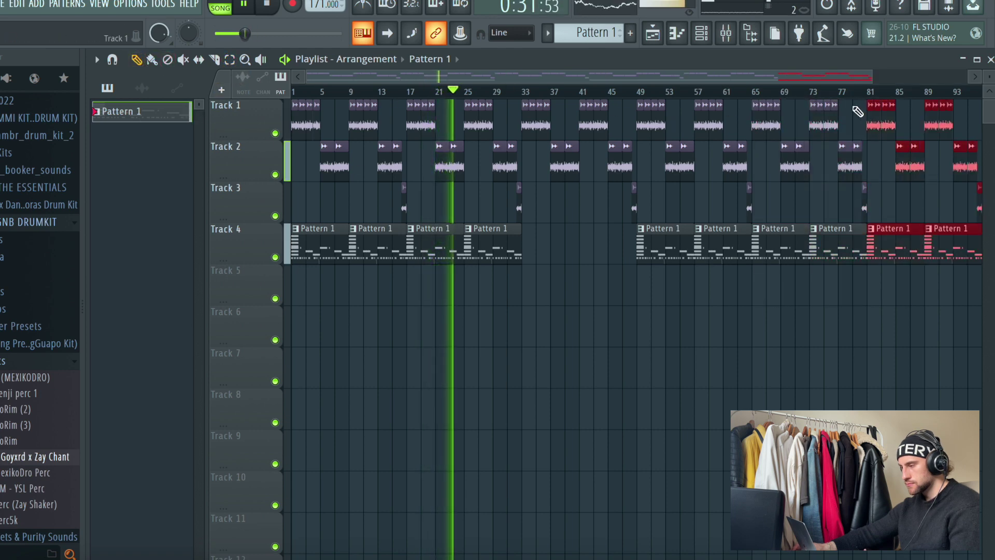
pyautogui.scroll(5, 876, 101)
pyautogui.scroll(-7, 873, 99)
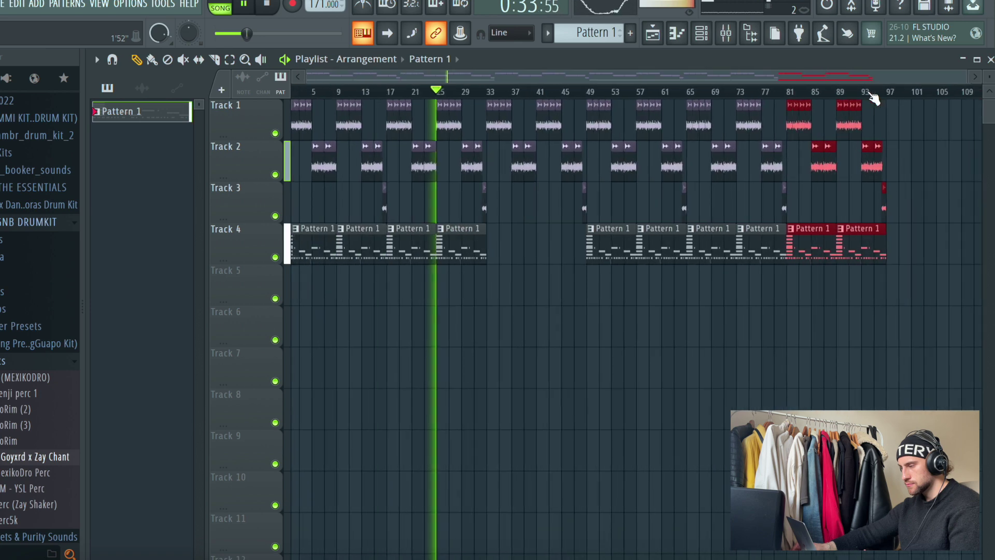
pyautogui.press('Delete')
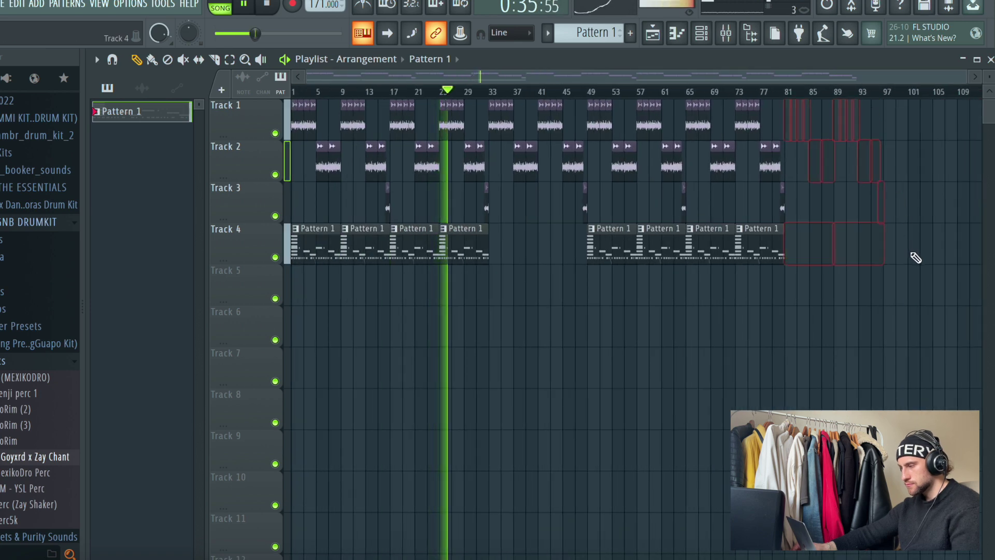
pyautogui.click(841, 285)
pyautogui.rightClick(841, 296)
# Step: Duplicate the clips of bars 65 to 80 into bars 81 to 96 and delete the Pattern 1 copies there
pyautogui.moveTo(873, 306); pyautogui.dragTo(682, 126)
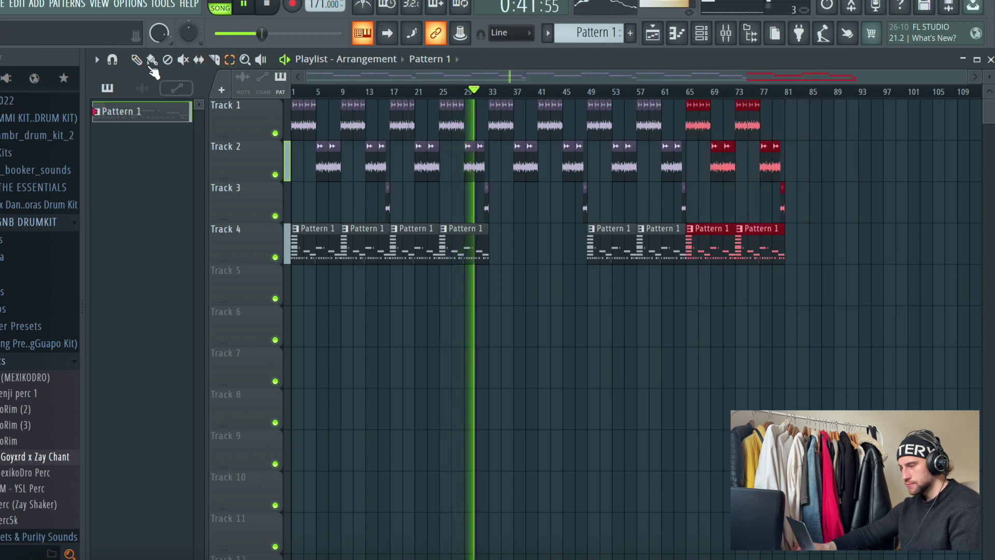
pyautogui.hotkey('ctrl', 'b')
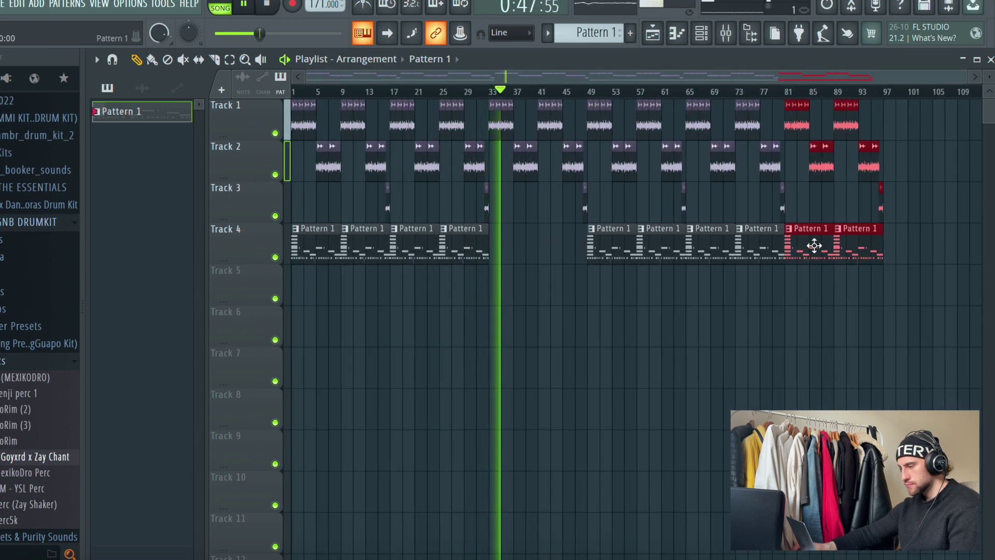
pyautogui.rightClick(815, 246)
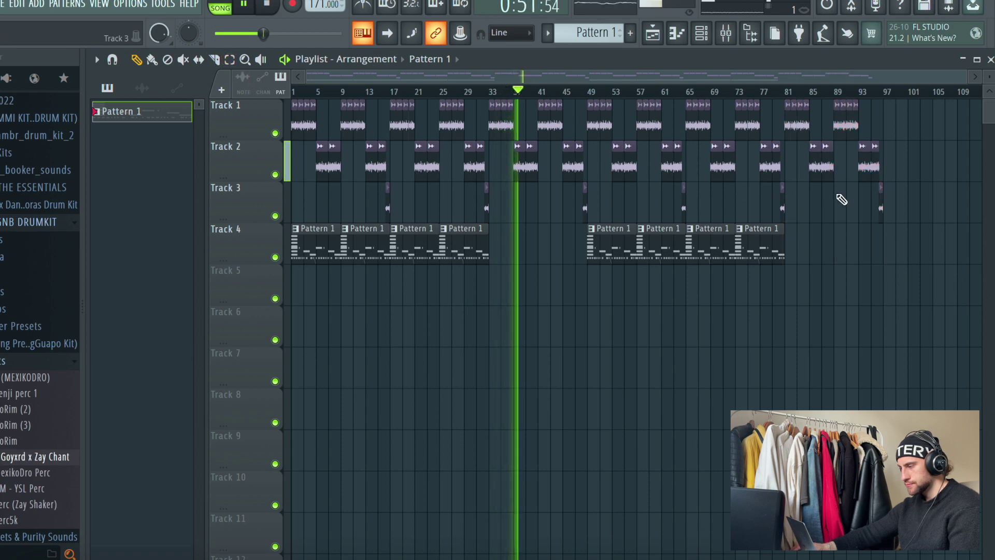
# Step: Delete the sample clips on tracks 1 to 3 between bars 33 and 49
pyautogui.scroll(5, 498, 94)
pyautogui.click(413, 92)
pyautogui.rightClick(482, 131)
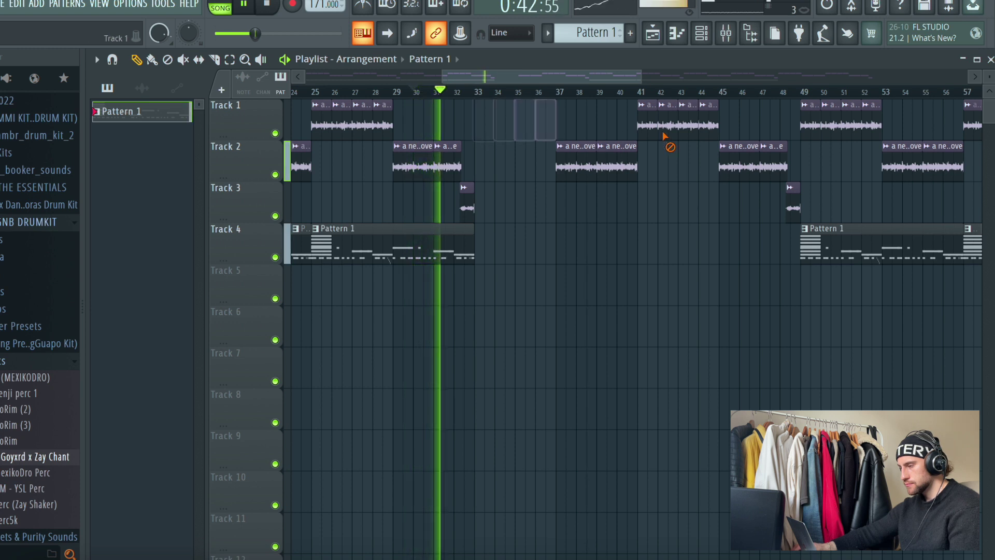
pyautogui.rightClick(647, 134)
pyautogui.rightClick(739, 156)
pyautogui.rightClick(616, 165)
pyautogui.rightClick(793, 201)
pyautogui.press('space')
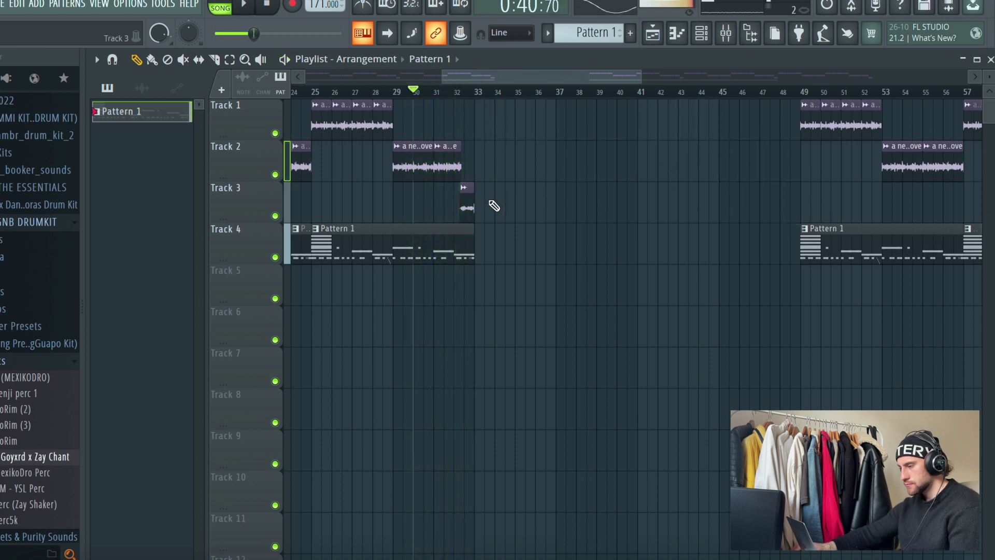
pyautogui.moveTo(506, 205); pyautogui.dragTo(801, 206)
pyautogui.press('space')
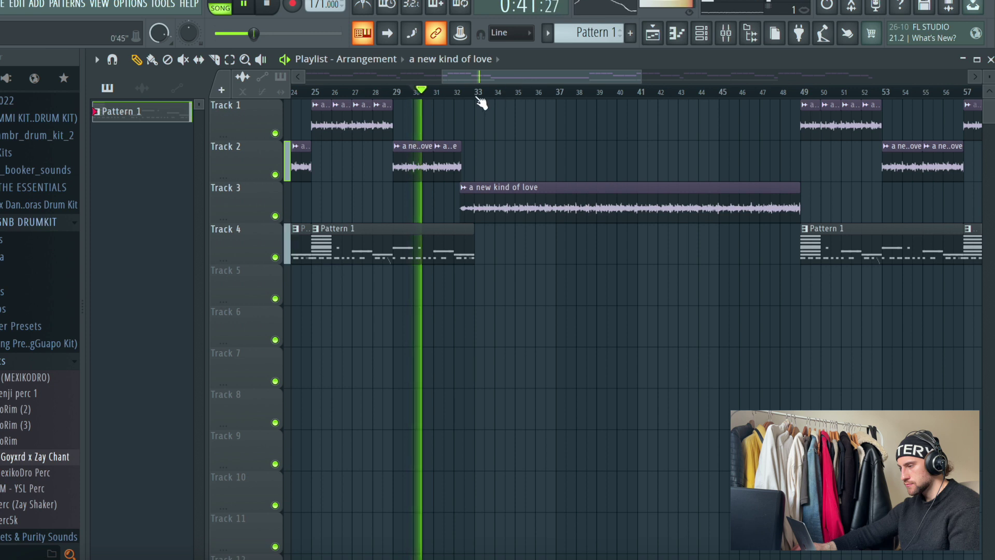
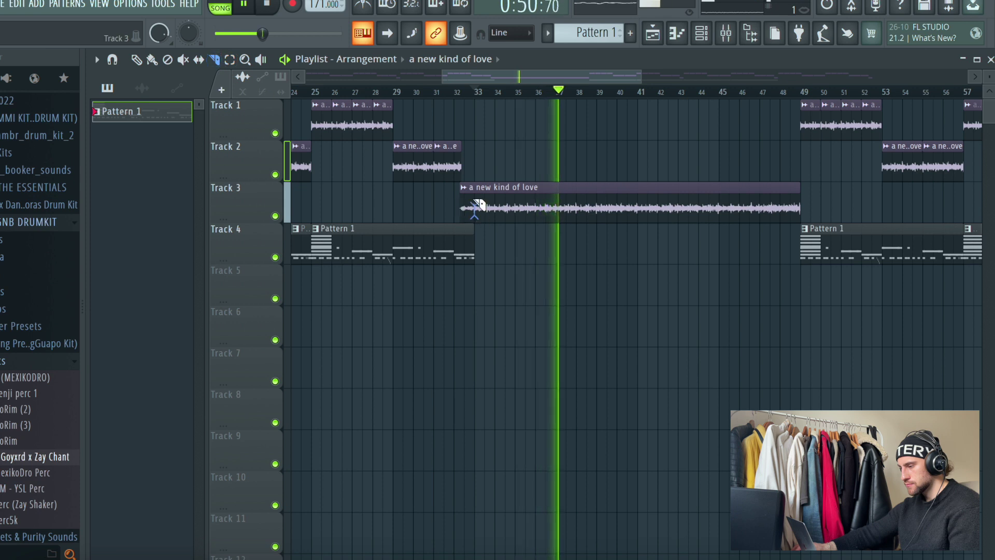
pyautogui.press('space')
pyautogui.moveTo(560, 203); pyautogui.dragTo(317, 291)
pyautogui.moveTo(474, 296); pyautogui.dragTo(412, 301)
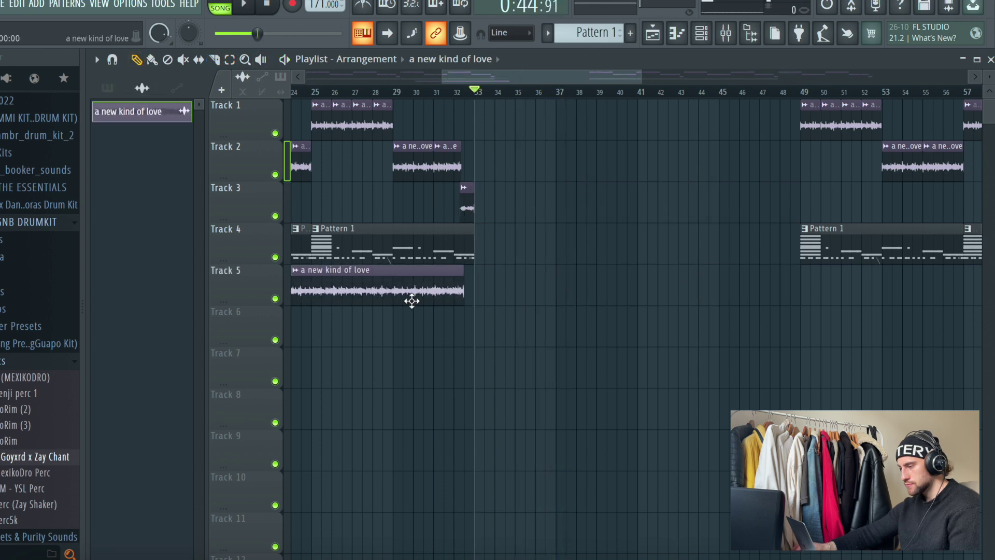
pyautogui.moveTo(474, 288); pyautogui.dragTo(811, 301)
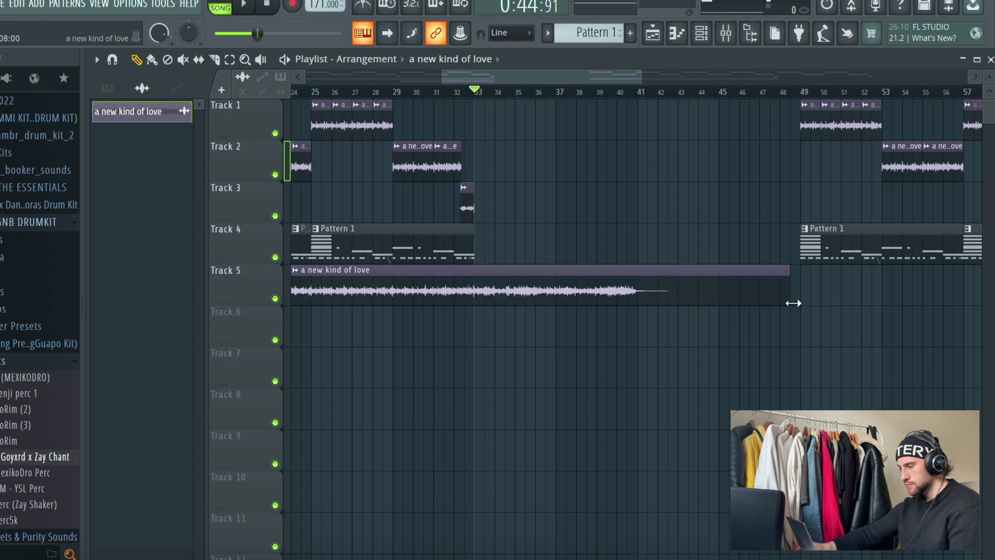
pyautogui.press('space')
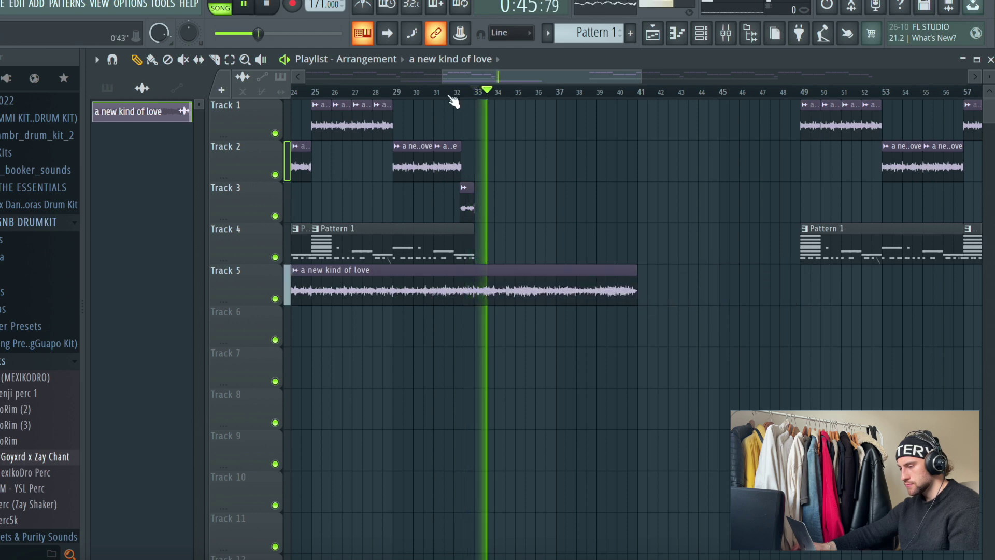
pyautogui.scroll(-4, 455, 93)
pyautogui.moveTo(359, 293); pyautogui.dragTo(467, 296)
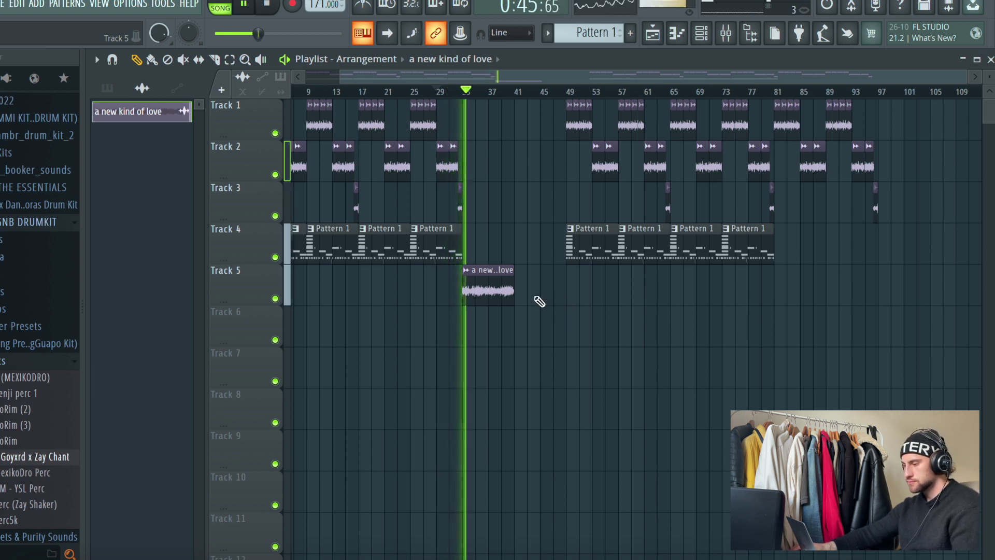
pyautogui.rightClick(474, 289)
pyautogui.press('space')
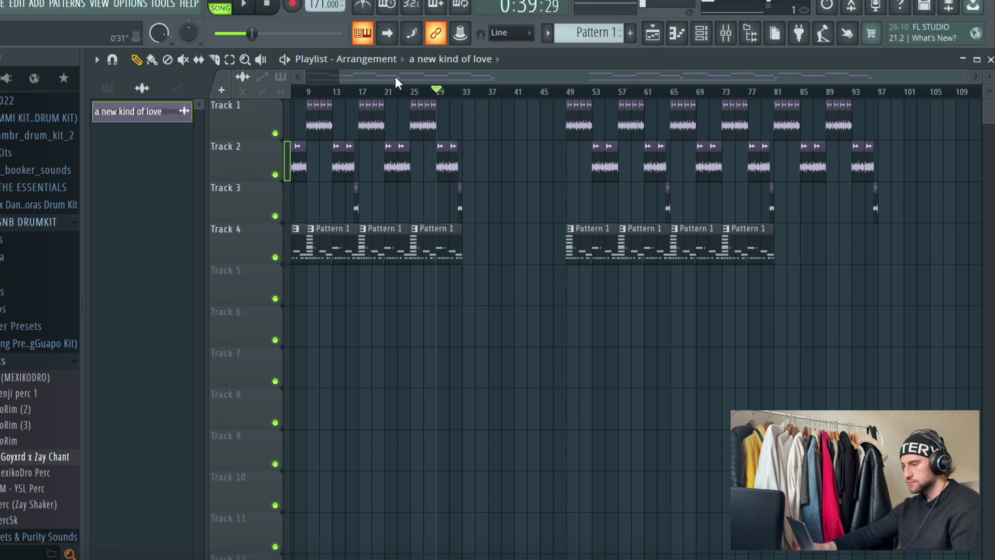
# Step: Duplicate the clips of bars 17 to 32 into bars 33 to 48 and delete the Pattern 1 copies there
pyautogui.press('space')
pyautogui.click(361, 89)
pyautogui.moveTo(515, 258); pyautogui.dragTo(374, 100)
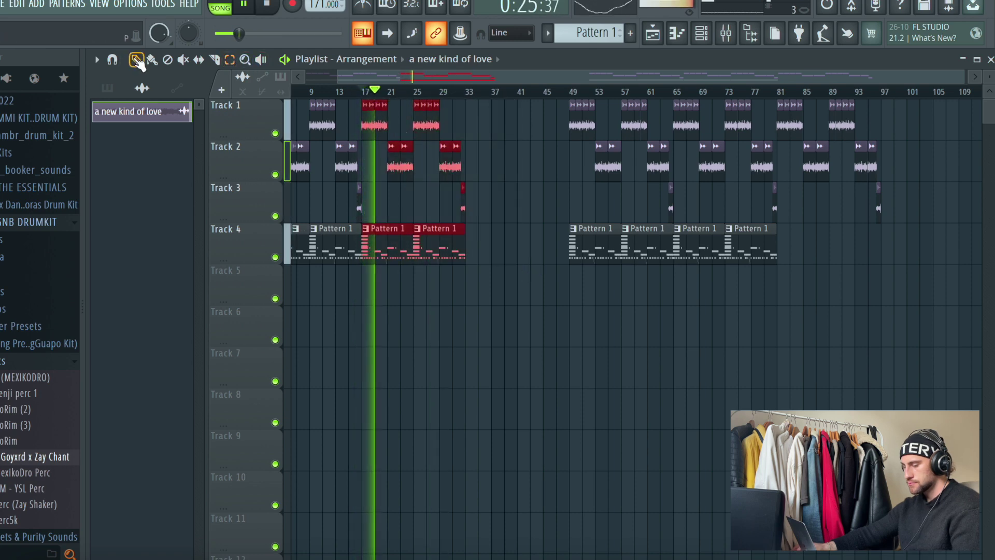
pyautogui.hotkey('ctrl', 'b')
pyautogui.scroll(8, 470, 96)
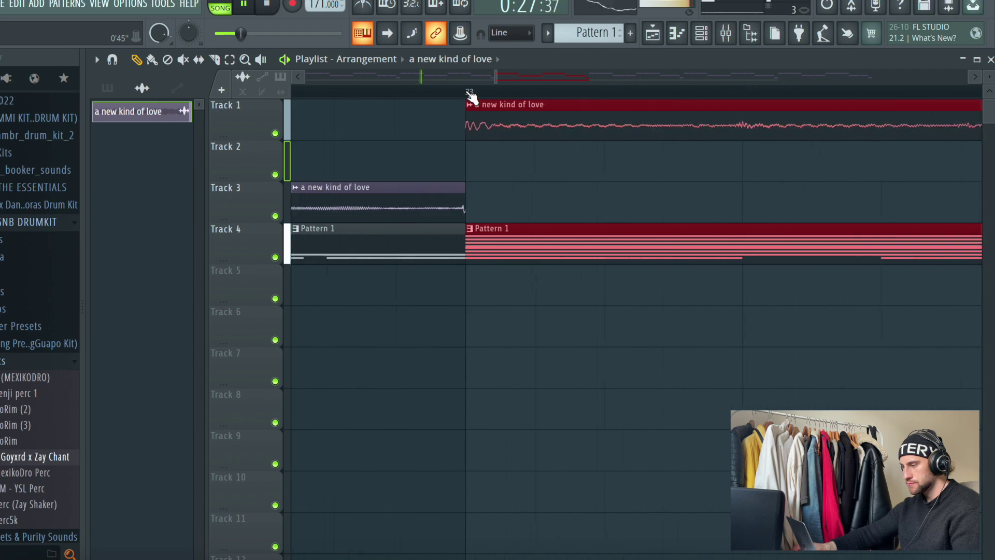
pyautogui.scroll(-8, 469, 96)
pyautogui.rightClick(514, 244)
pyautogui.rightClick(536, 257)
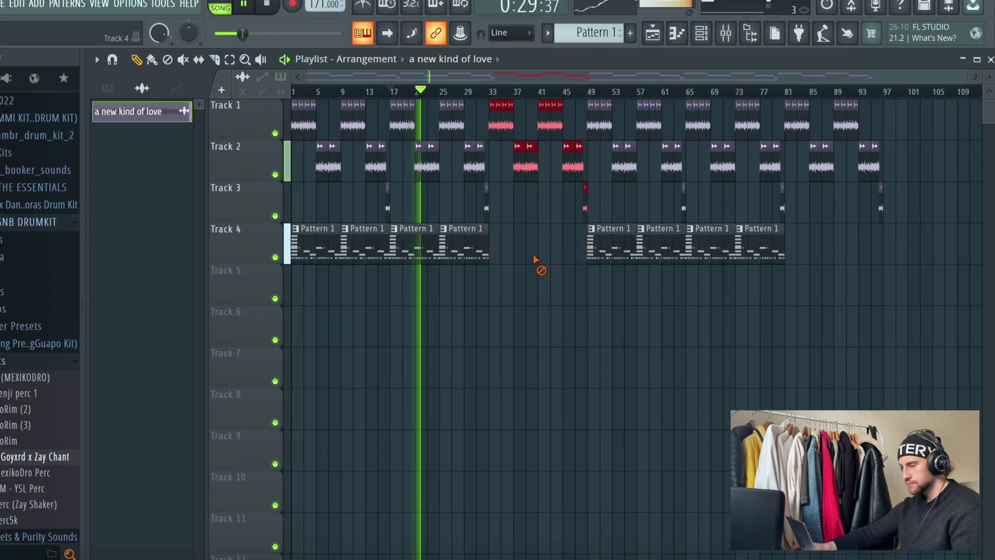
pyautogui.hotkey('ctrl', 'd')
# Step: Create Pattern 2 in the channel rack with its own channel notes, separate from Pattern 1
pyautogui.click(702, 33)
pyautogui.scroll(-1, 596, 32)
pyautogui.scroll(1, 596, 32)
pyautogui.rightClick(355, 231)
pyautogui.click(580, 228)
pyautogui.scroll(-1, 599, 37)
pyautogui.press('space')
pyautogui.press('space')
pyautogui.rightClick(363, 232)
pyautogui.click(565, 253)
pyautogui.press('F6')
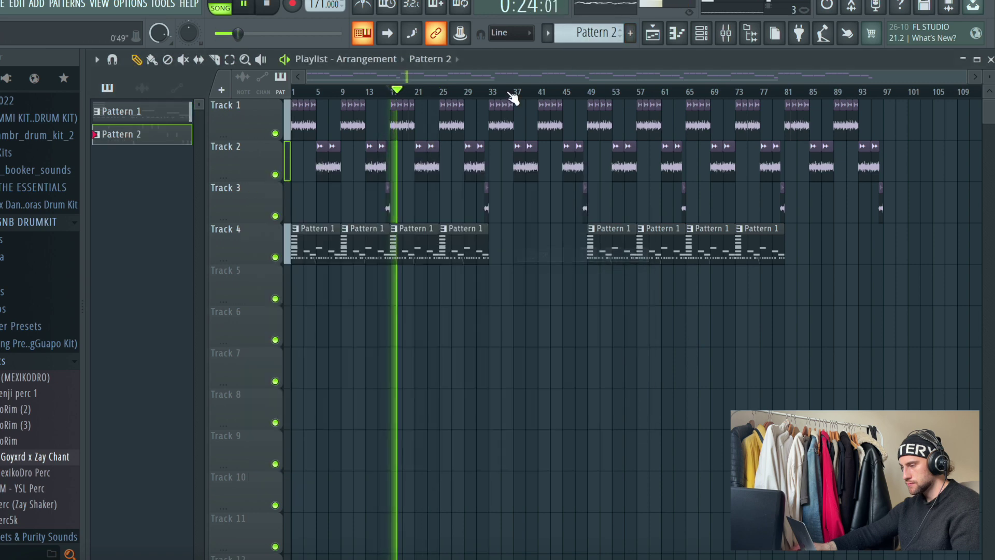
# Step: Place four consecutive Pattern 2 clips on Track 5 covering bars 1 to 32
pyautogui.click(316, 285)
pyautogui.click(344, 304)
pyautogui.click(400, 304)
pyautogui.click(444, 304)
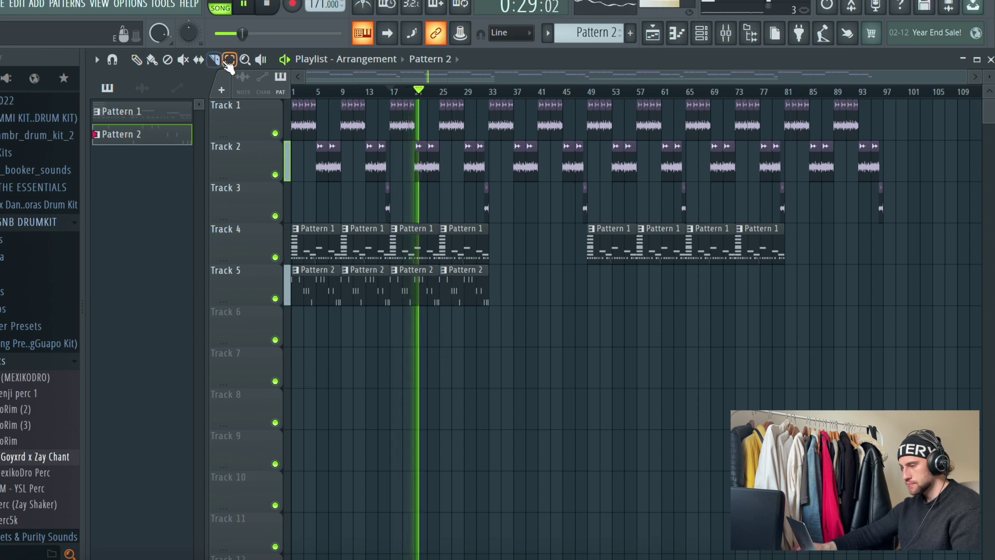
# Step: Duplicate the Pattern 1 and Pattern 2 clips of bars 17 to 32 into bars 33 to 48 and delete the Pattern 2 copies
pyautogui.moveTo(511, 252); pyautogui.dragTo(403, 329)
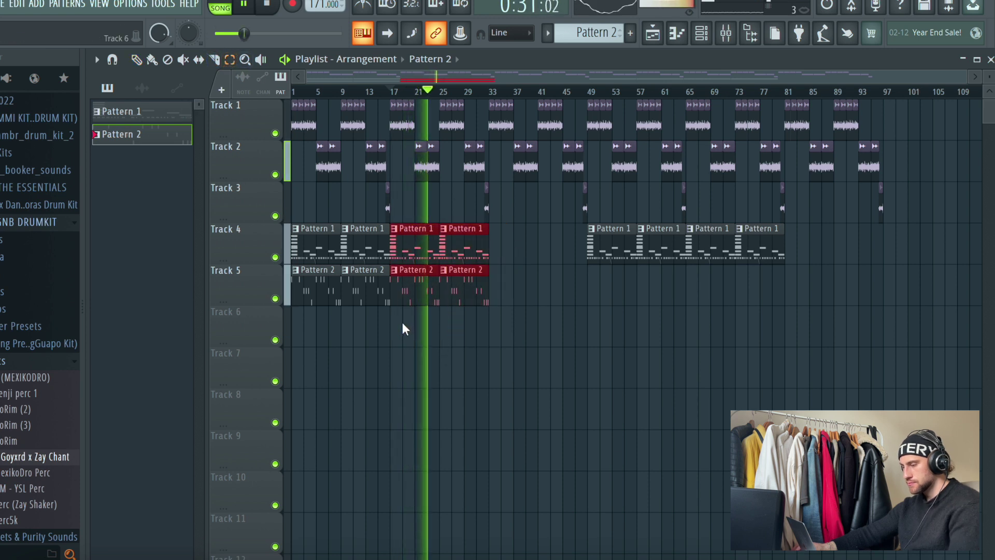
pyautogui.hotkey('ctrl', 'b')
pyautogui.moveTo(512, 367); pyautogui.dragTo(576, 297)
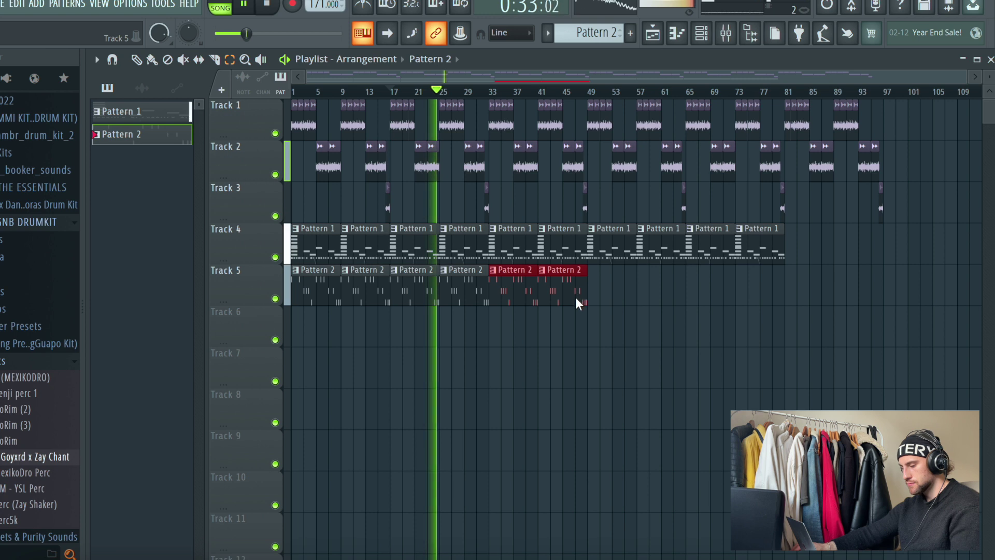
pyautogui.press('Delete')
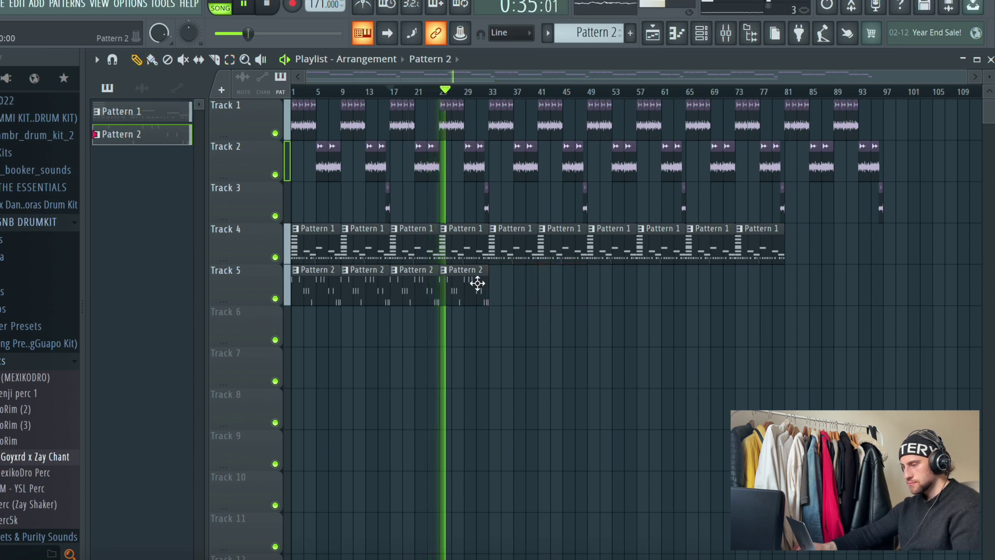
# Step: Place four Pattern 2 clips back to back on Track 5 covering bars 49 to 80
pyautogui.click(591, 293)
pyautogui.click(648, 296)
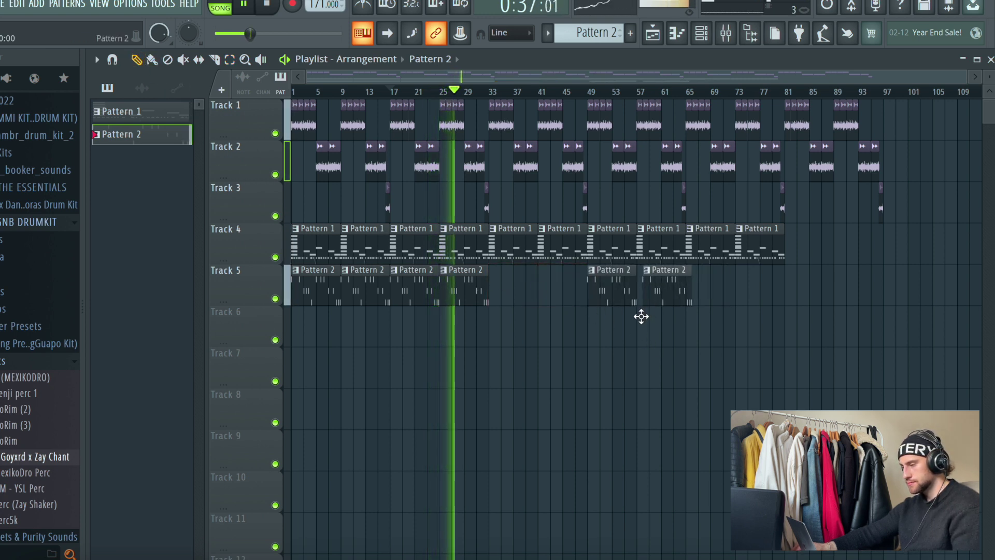
pyautogui.click(689, 291)
pyautogui.click(750, 291)
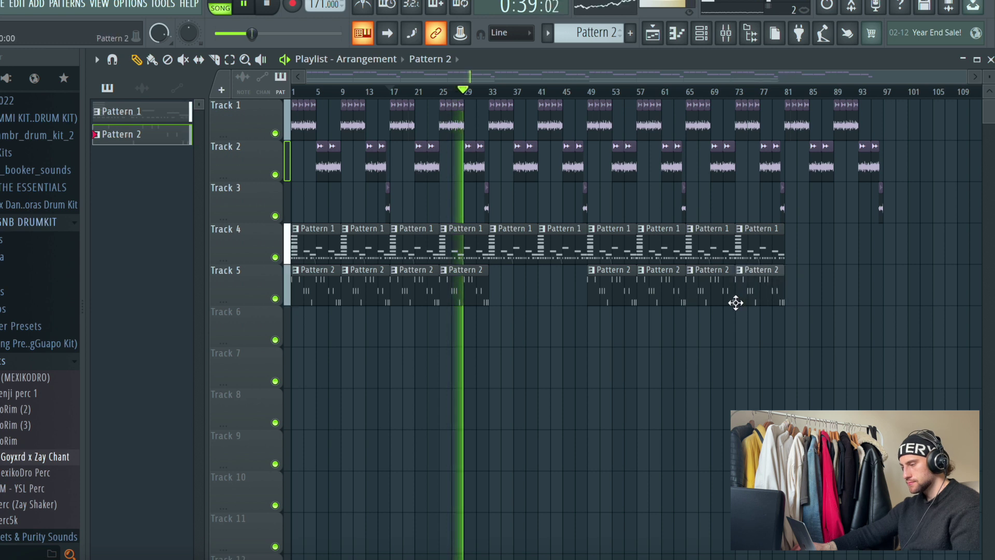
# Step: Add two Pattern 1 clips on Track 4 covering bars 81 to 96
pyautogui.click(760, 246)
pyautogui.click(794, 261)
pyautogui.click(845, 259)
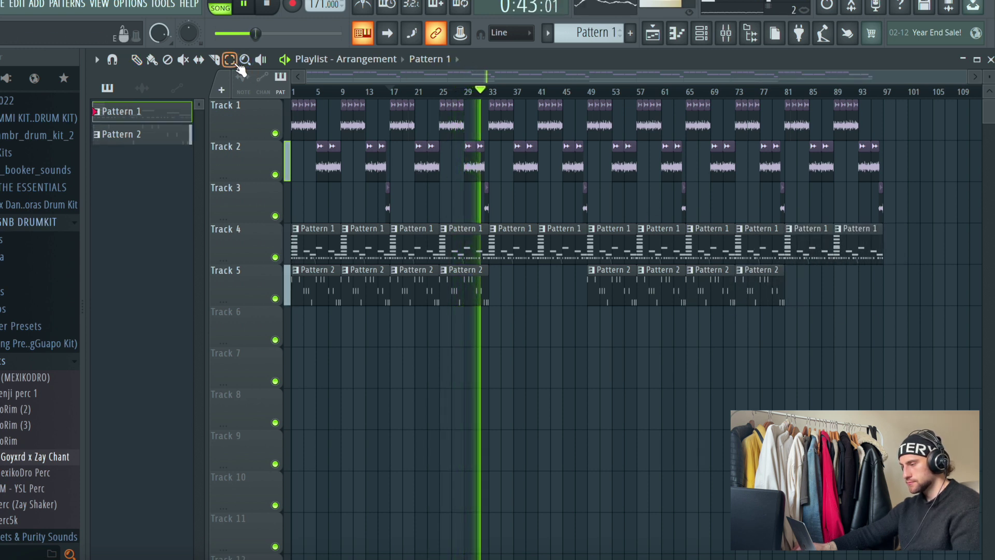
# Step: Duplicate the clips of bars 89 to 96 into bars 97 to 104 and delete the Pattern 1 copy
pyautogui.moveTo(900, 259); pyautogui.dragTo(834, 102)
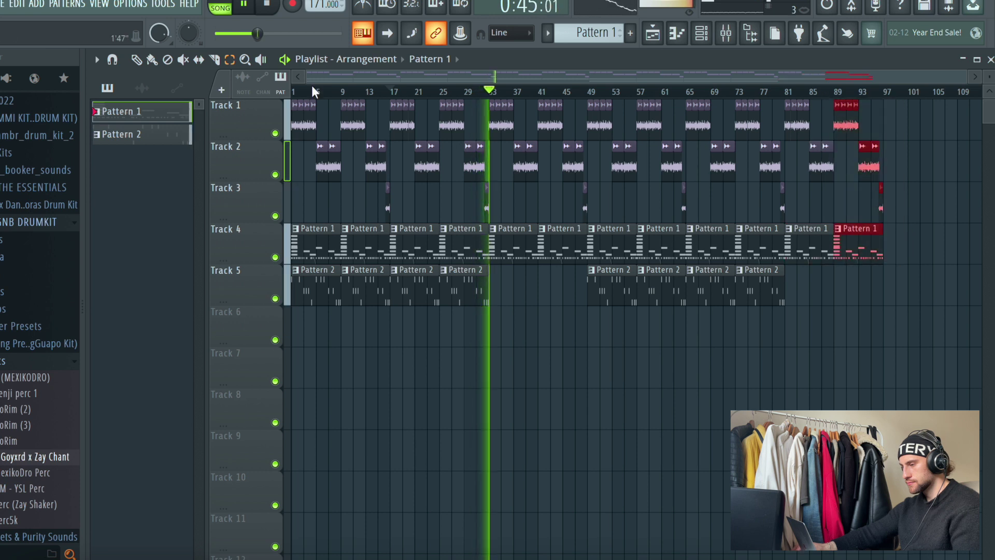
pyautogui.hotkey('ctrl', 'b')
pyautogui.click(920, 302)
pyautogui.rightClick(913, 266)
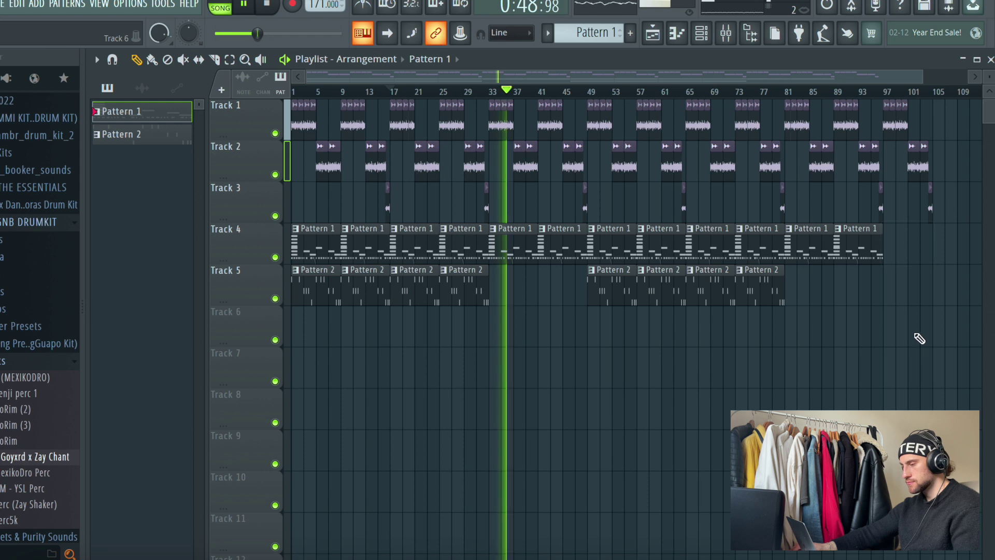
# Step: Browse the drum kits' percussion, snare, extra and 808 folders for another sound to add to Pattern 1
pyautogui.click(701, 33)
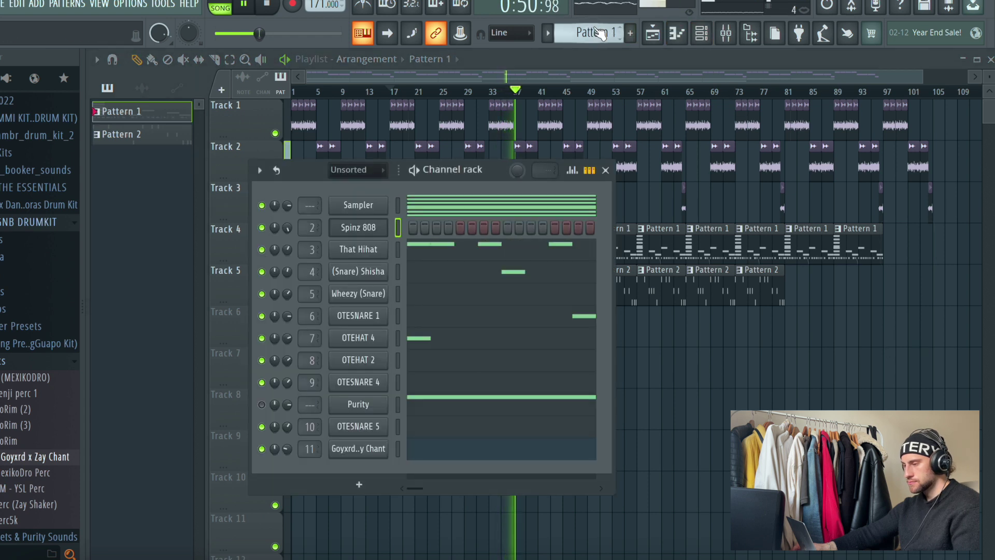
pyautogui.click(33, 379)
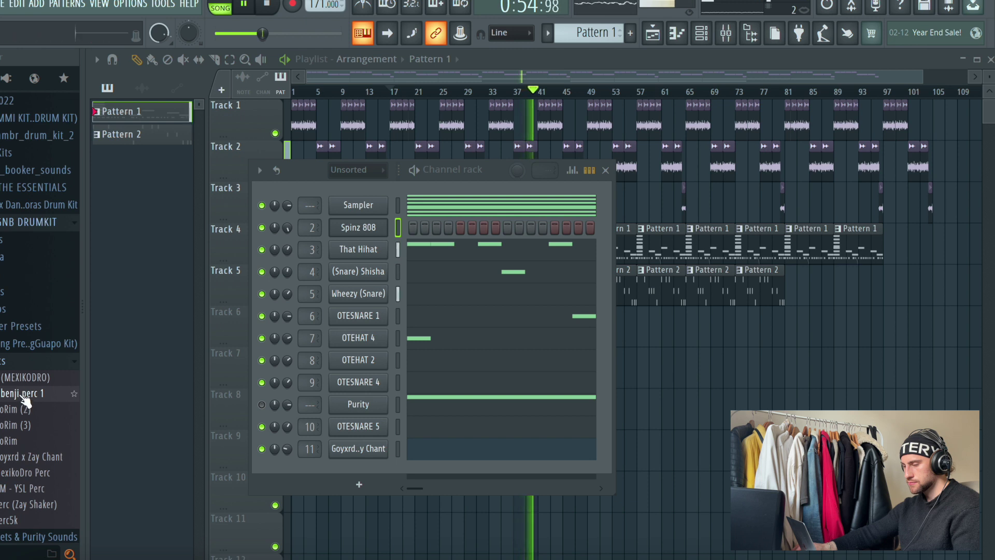
pyautogui.click(23, 363)
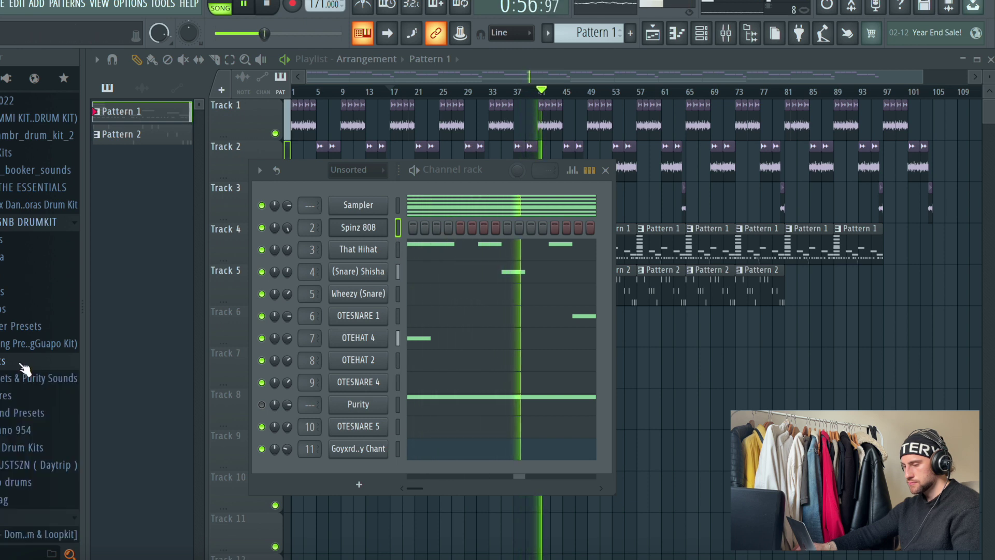
pyautogui.click(22, 395)
pyautogui.click(12, 376)
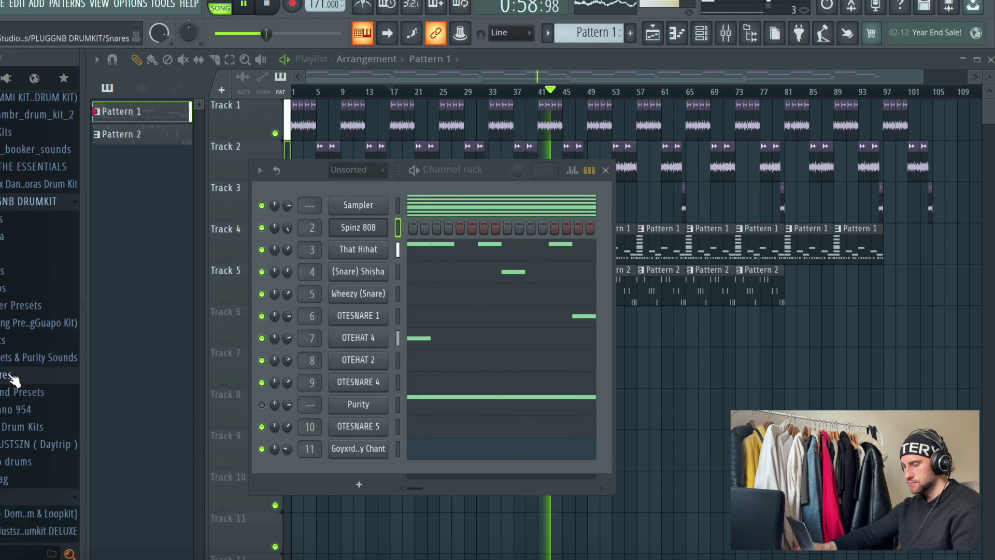
pyautogui.click(9, 254)
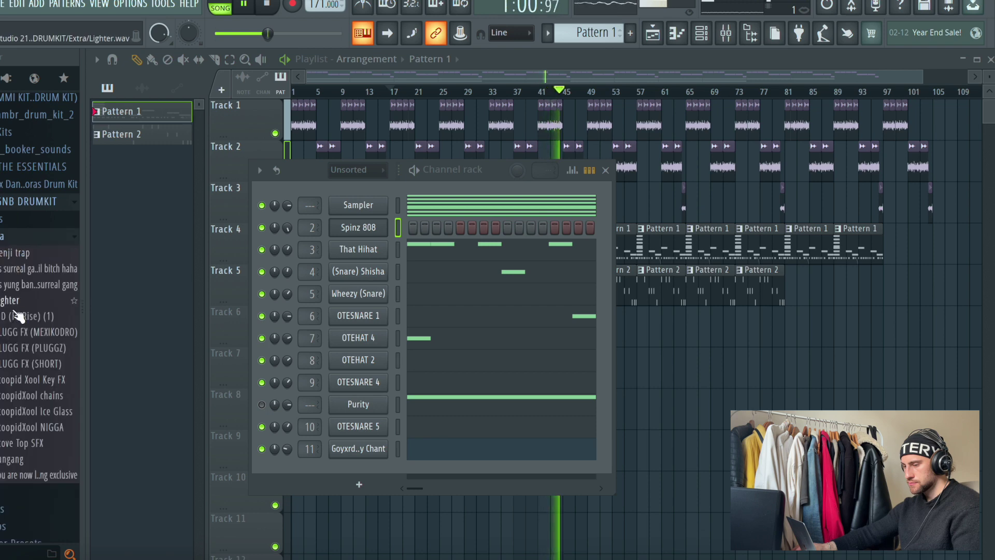
pyautogui.click(2, 225)
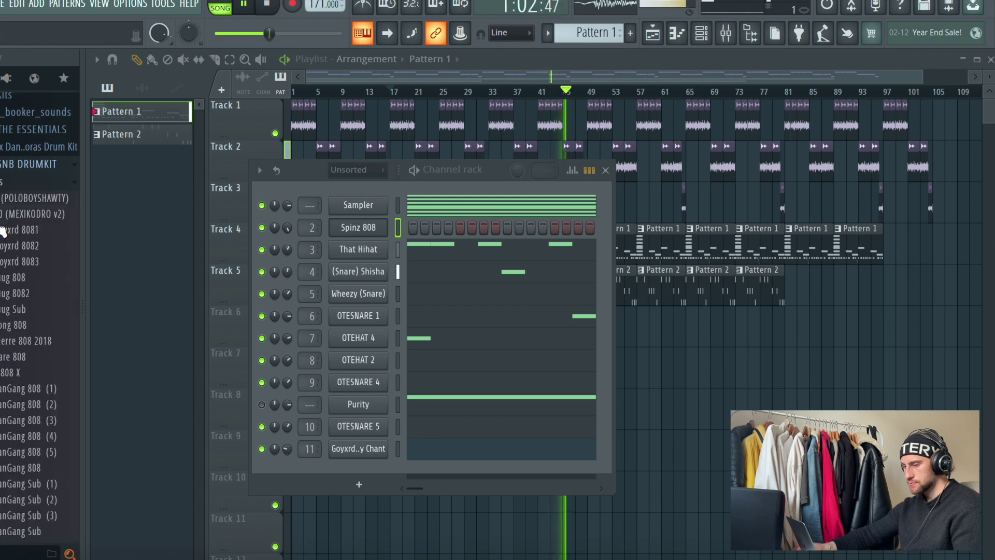
pyautogui.click(4, 156)
pyautogui.press('F6')
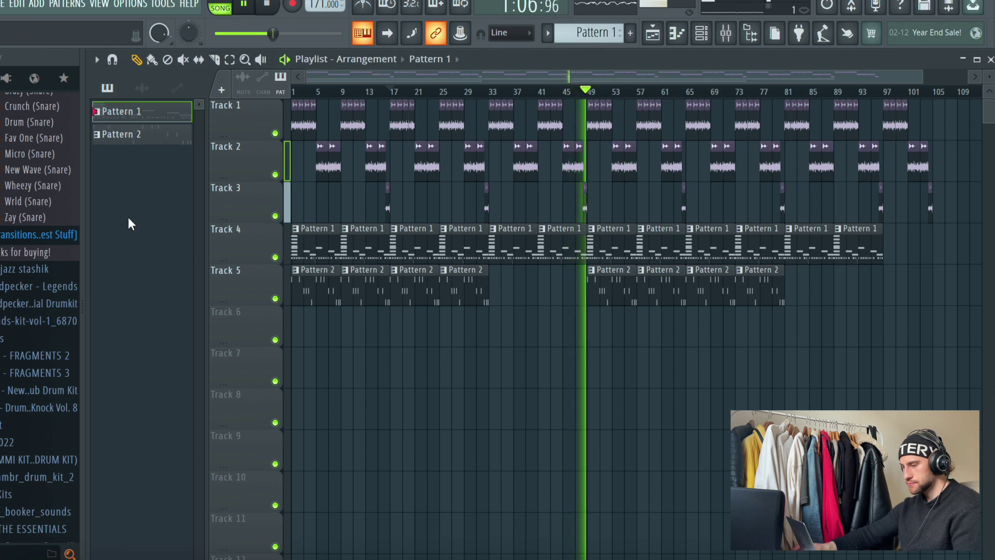
pyautogui.scroll(6, 36, 218)
pyautogui.click(20, 298)
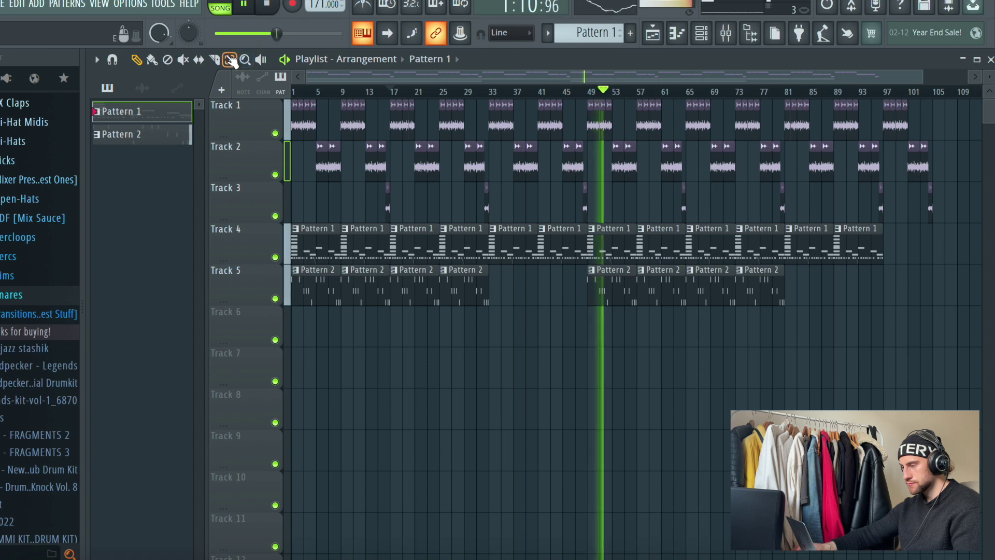
# Step: Insert FF Pro-Q in the master's second effect slot with a slight low-shelf cut near 26 Hz and a band at the high end
pyautogui.click(726, 33)
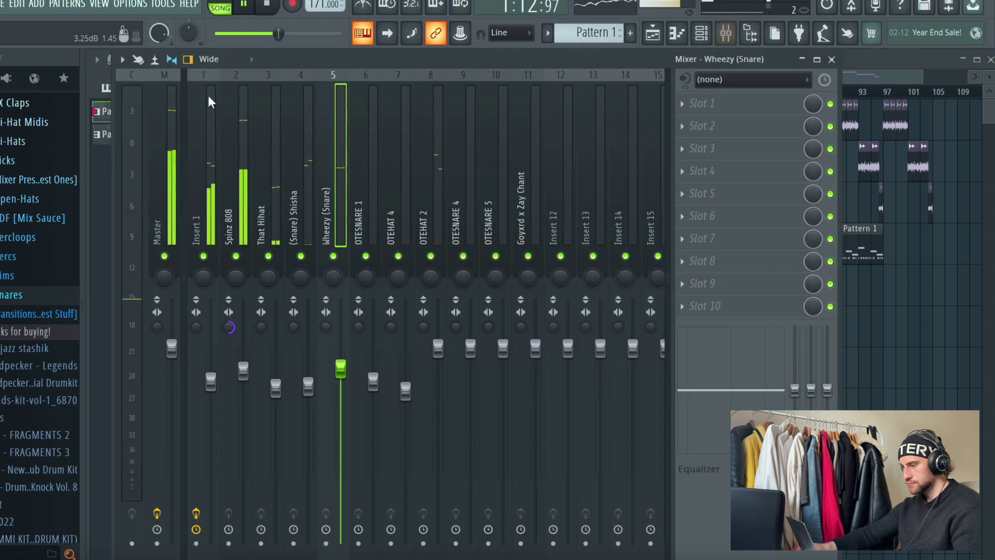
pyautogui.click(202, 145)
pyautogui.click(173, 121)
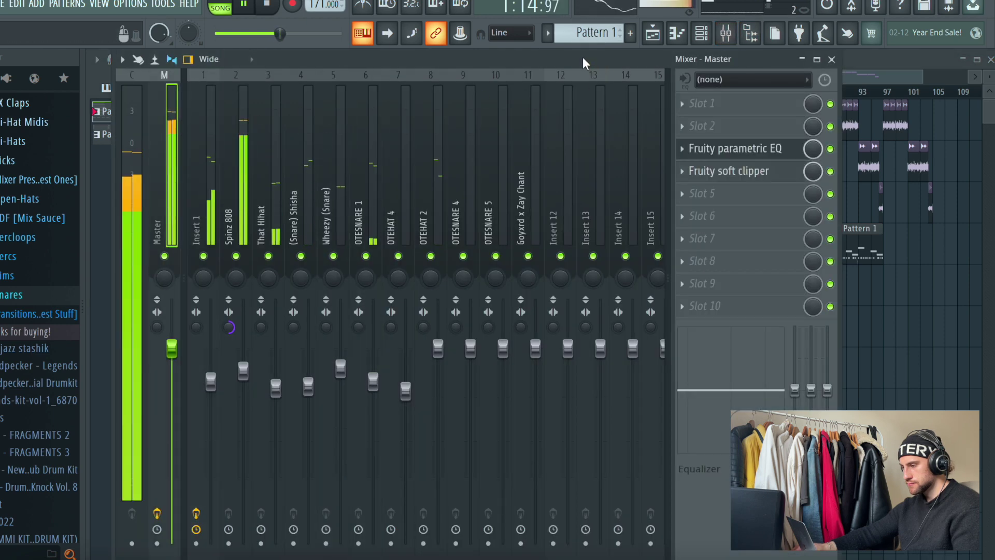
pyautogui.click(749, 126)
pyautogui.click(249, 178)
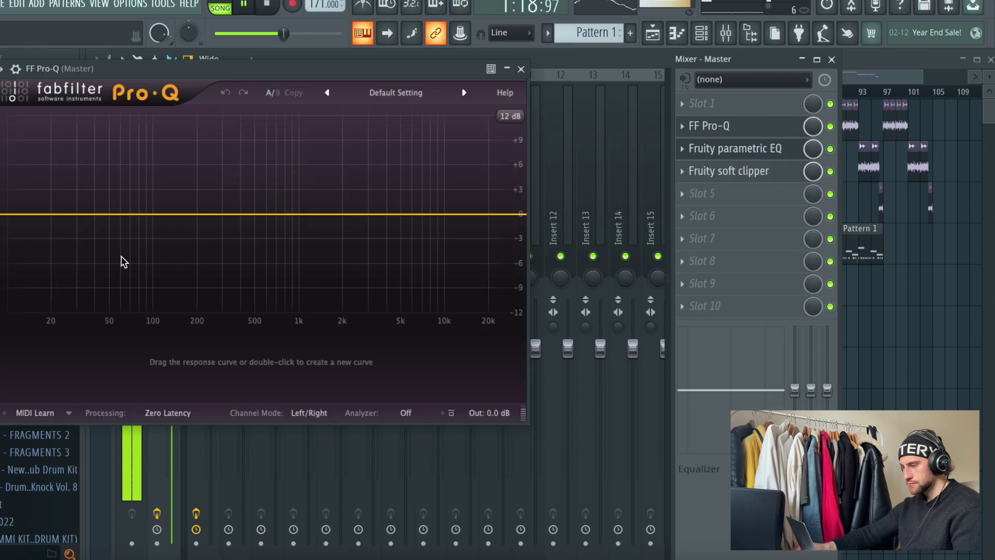
pyautogui.doubleClick(45, 219)
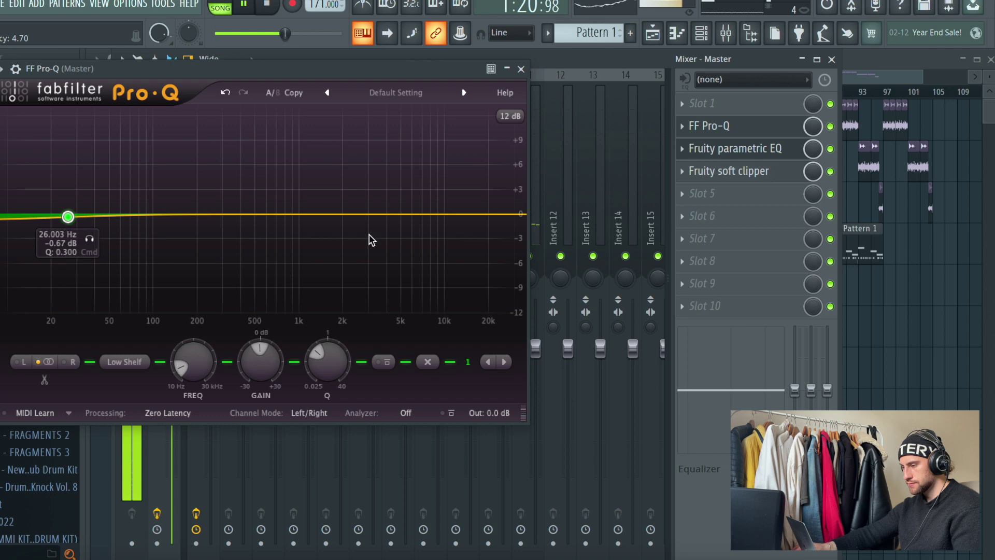
pyautogui.doubleClick(452, 212)
pyautogui.click(521, 70)
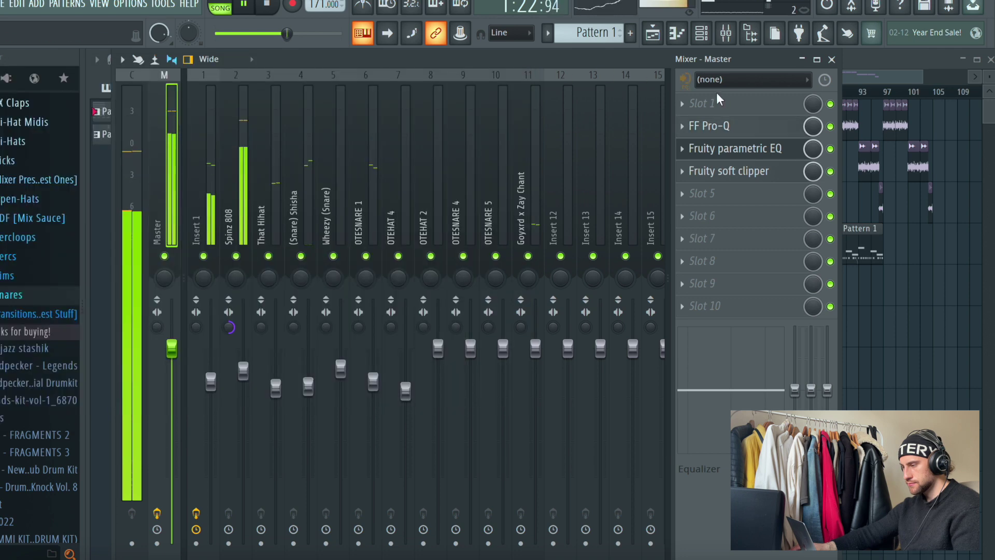
# Step: Load Fruity Mute 2 in the master's first slot and automate its mix level to stay at zero, curving up over the song's last bars
pyautogui.click(711, 103)
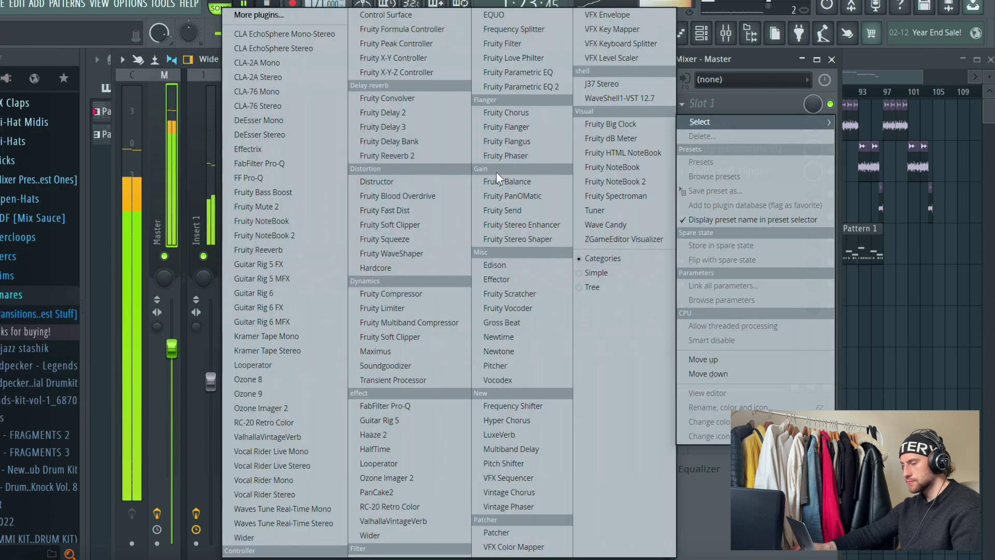
pyautogui.click(286, 207)
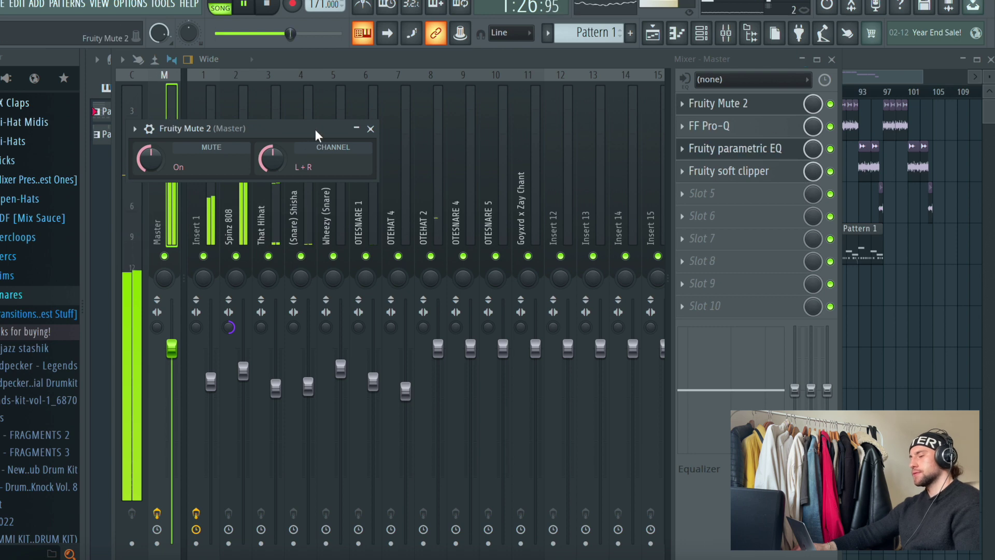
pyautogui.rightClick(814, 104)
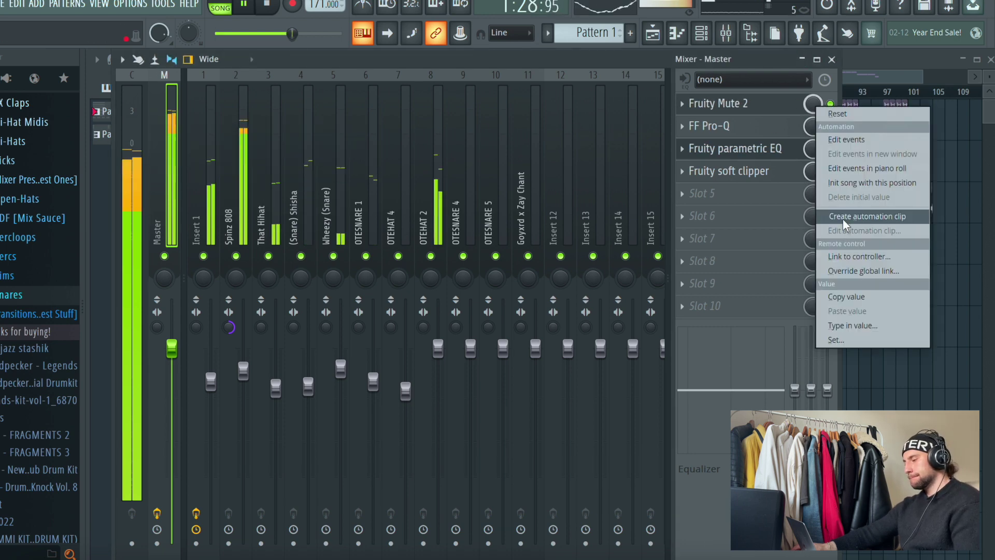
pyautogui.click(843, 219)
pyautogui.moveTo(924, 346); pyautogui.dragTo(923, 351)
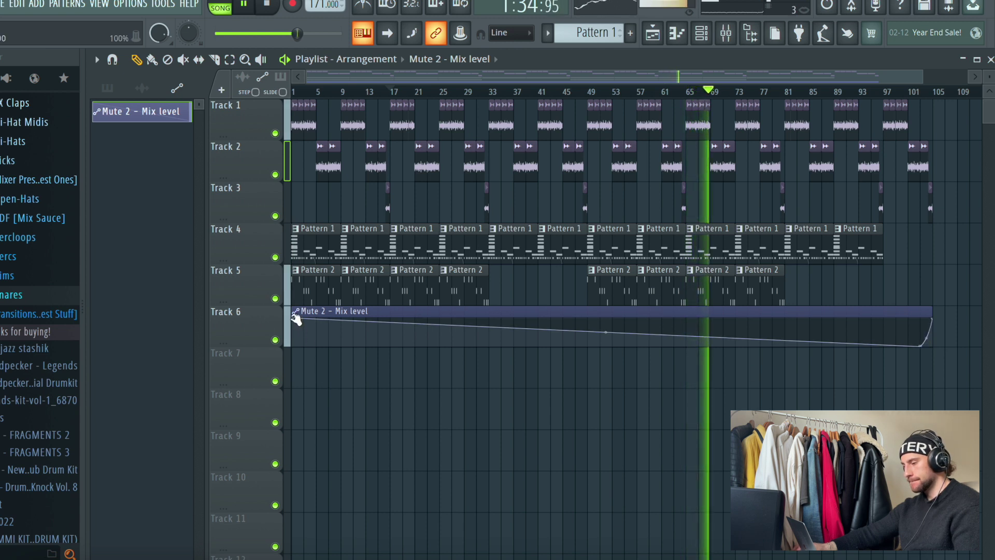
pyautogui.moveTo(296, 319); pyautogui.dragTo(513, 441)
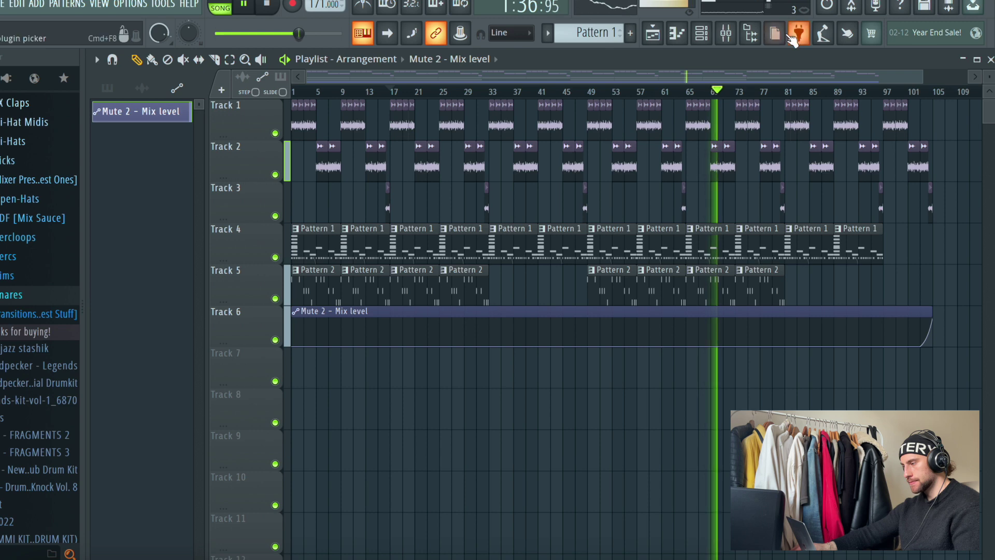
# Step: Set the master's Fruity Mute 2 Mute setting to Off and lower the OTEHAT 2 mixer fader
pyautogui.click(726, 33)
pyautogui.click(784, 106)
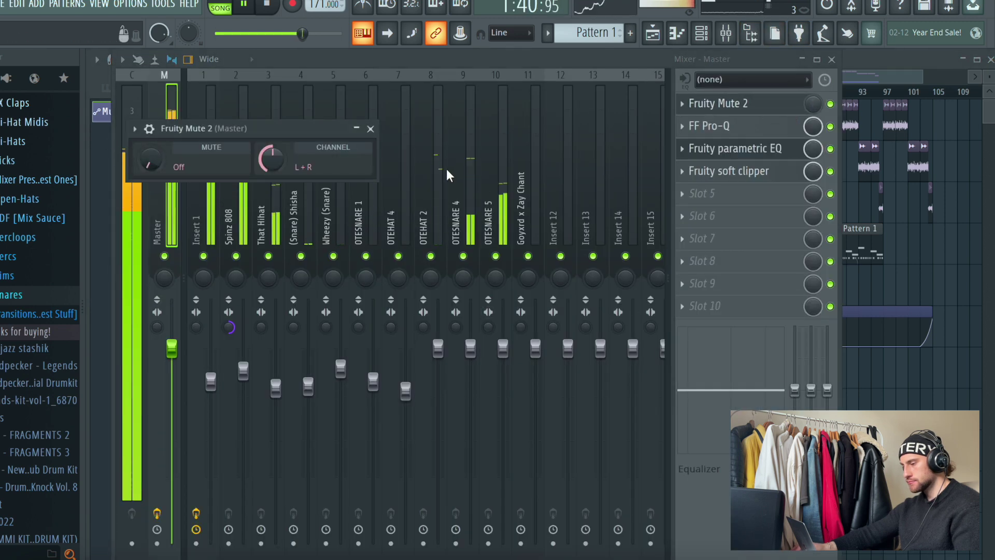
pyautogui.click(437, 352)
# Step: Pan the That Hihat roll at the end of bar 4 about 50% left and the one ending bar 8 about 50% right
pyautogui.click(684, 36)
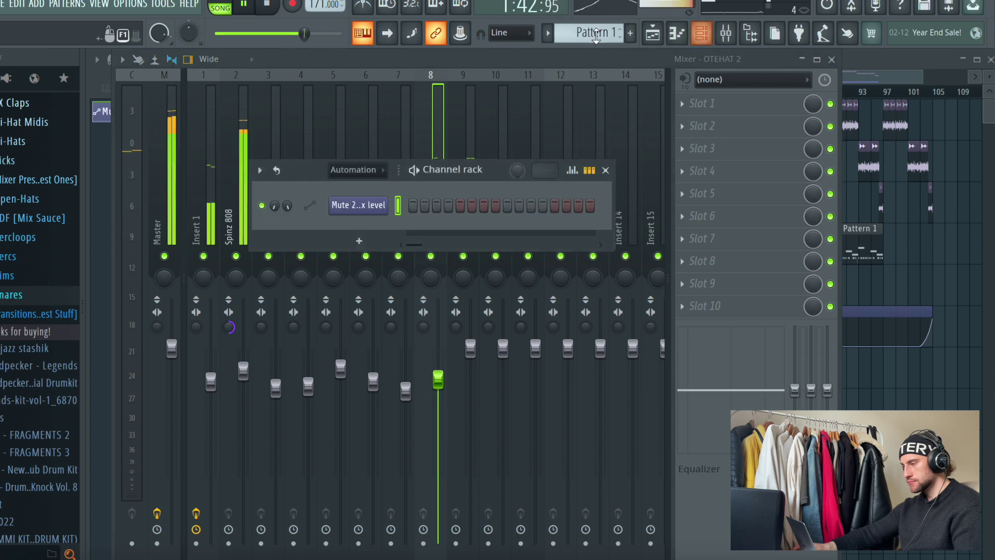
pyautogui.click(448, 251)
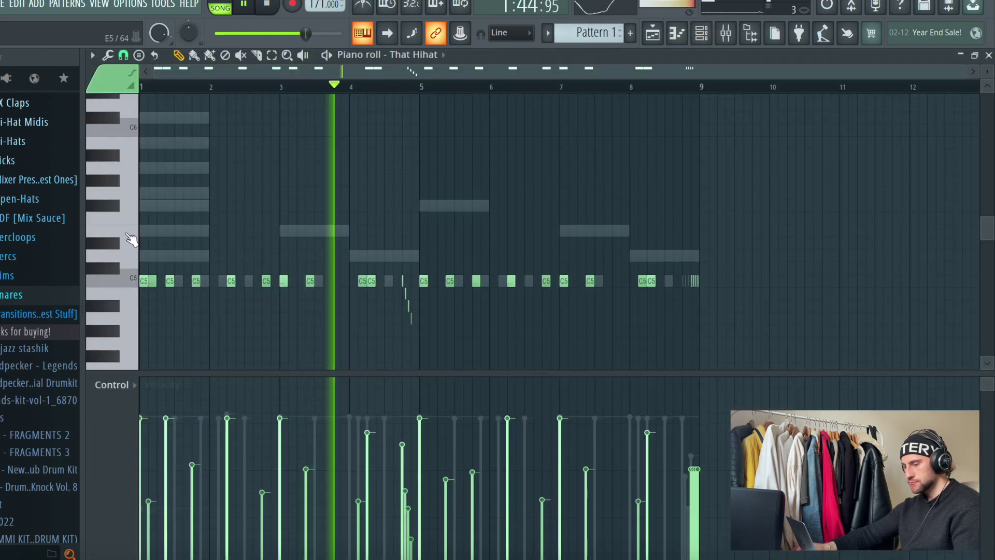
pyautogui.click(113, 384)
pyautogui.click(121, 412)
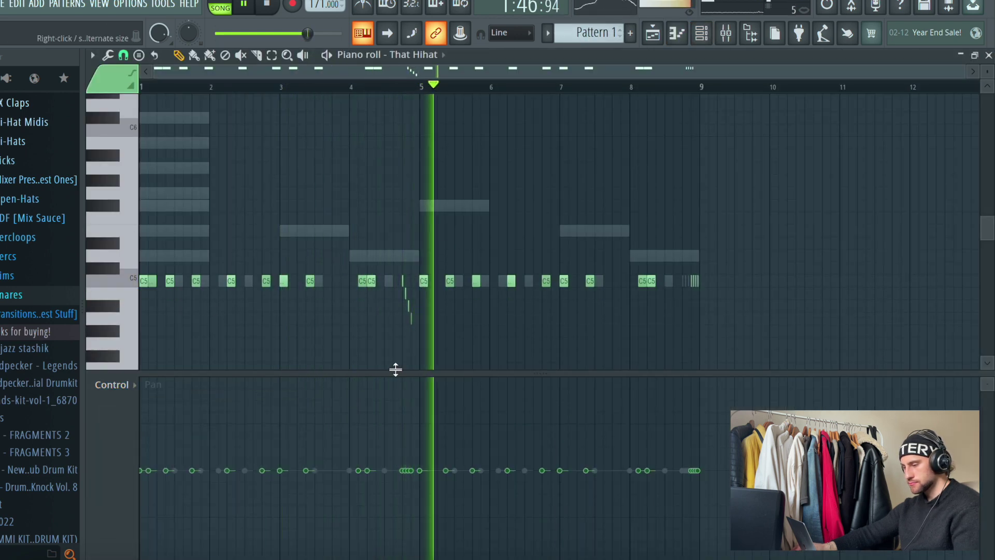
pyautogui.moveTo(395, 372); pyautogui.dragTo(402, 330)
pyautogui.scroll(-3, 421, 243)
pyautogui.press('space')
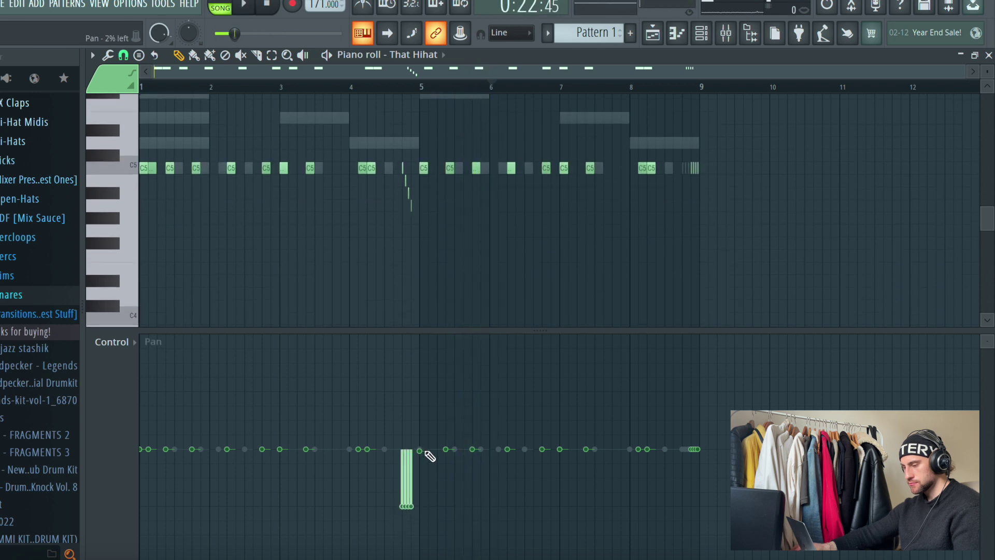
pyautogui.press('space')
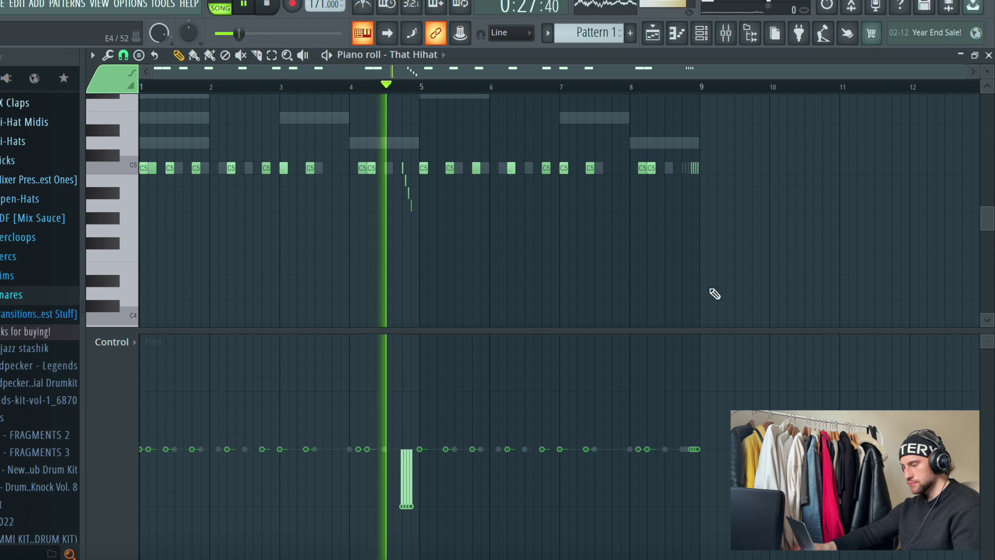
pyautogui.click(691, 398)
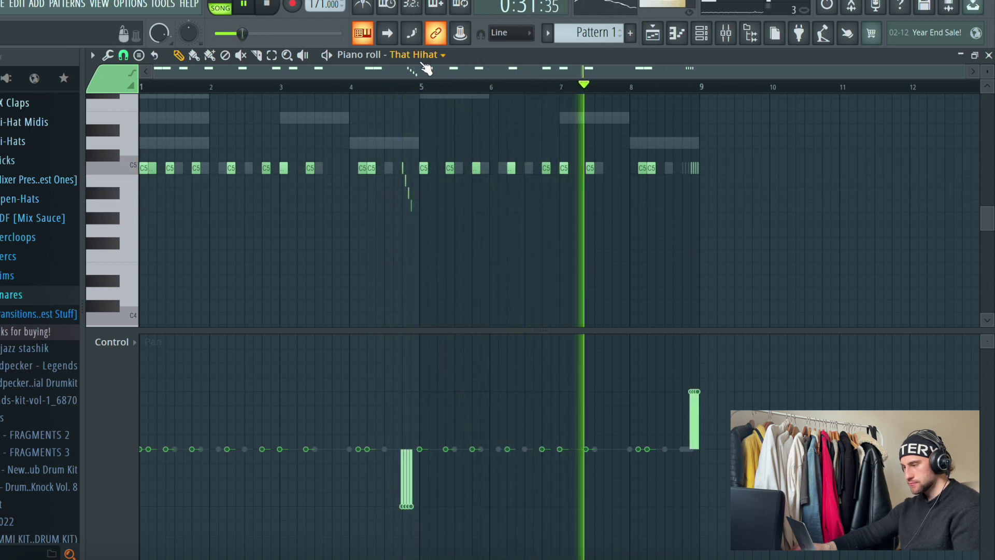
# Step: Pan the Wheezy (Snare) note in bar 4 about 50% right and the one in bar 8 to 50% left
pyautogui.click(415, 55)
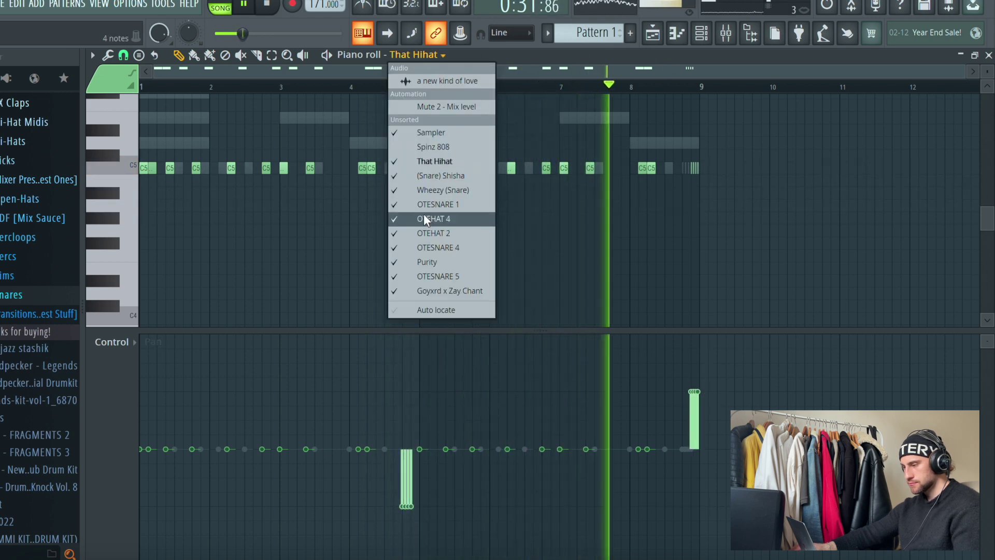
pyautogui.click(434, 190)
pyautogui.click(390, 396)
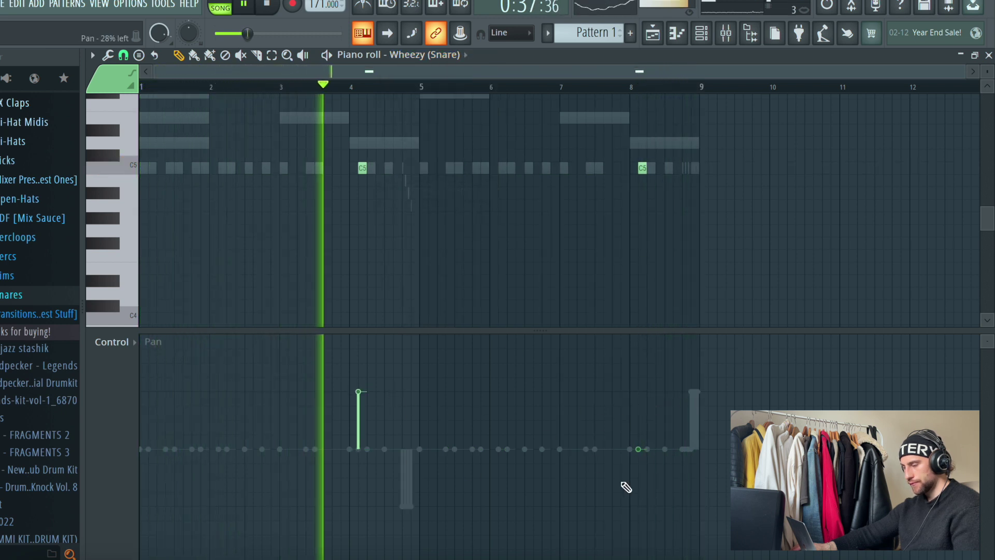
pyautogui.click(658, 507)
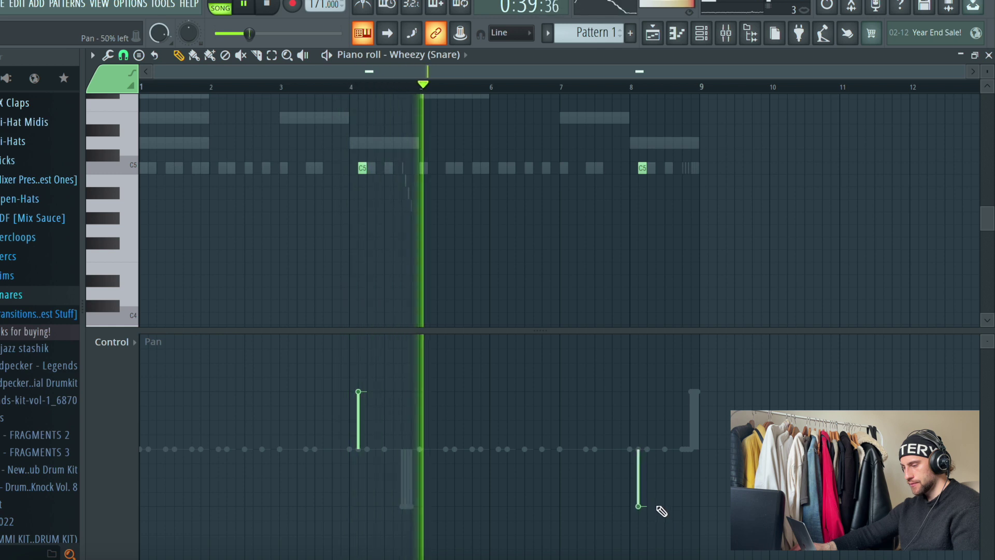
# Step: Pan the OTEHAT 4 note at the start of bar 1 to 50% left
pyautogui.click(398, 56)
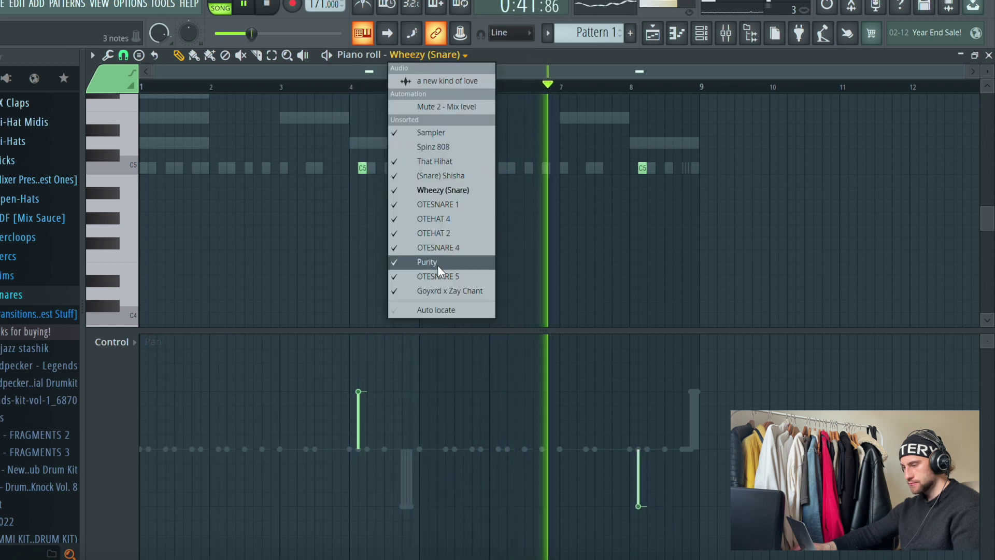
pyautogui.click(451, 223)
pyautogui.click(158, 508)
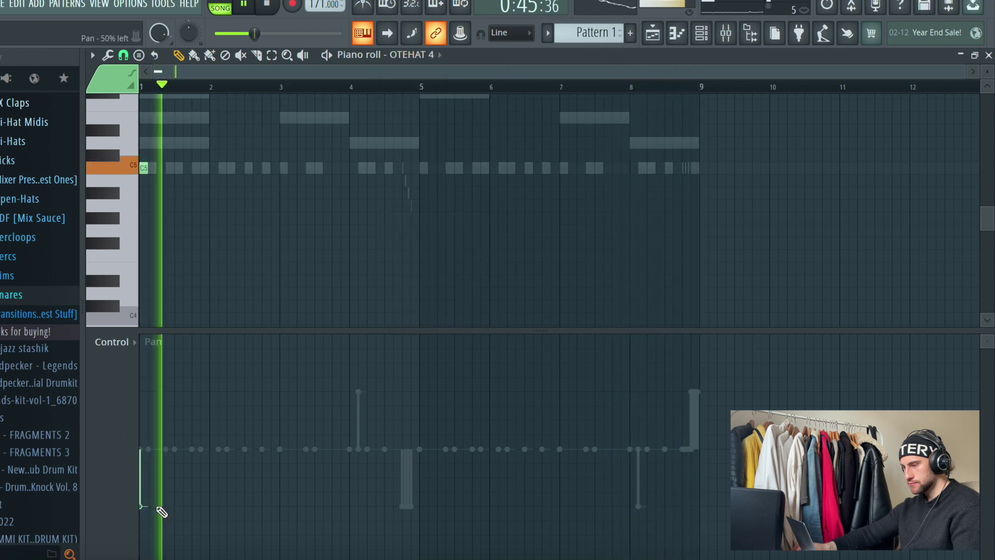
# Step: Pan the Goyxrd x Zay Chant note in bar 2 to 52% right
pyautogui.click(412, 54)
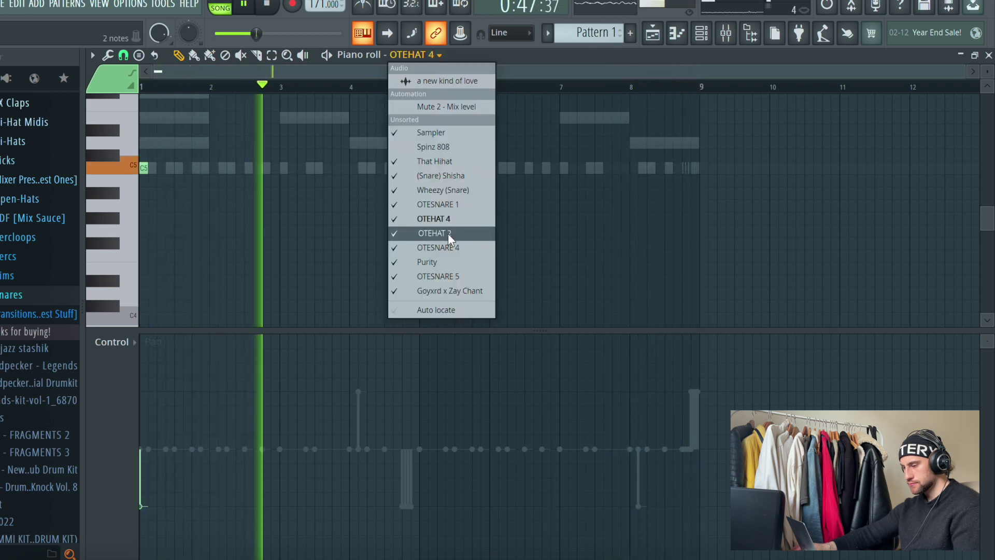
pyautogui.click(445, 235)
pyautogui.click(439, 55)
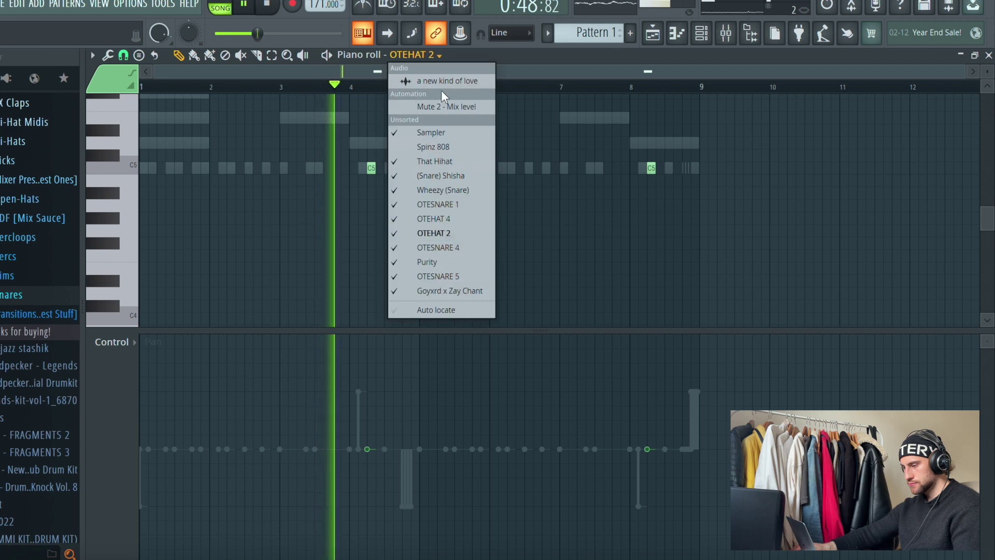
pyautogui.click(459, 291)
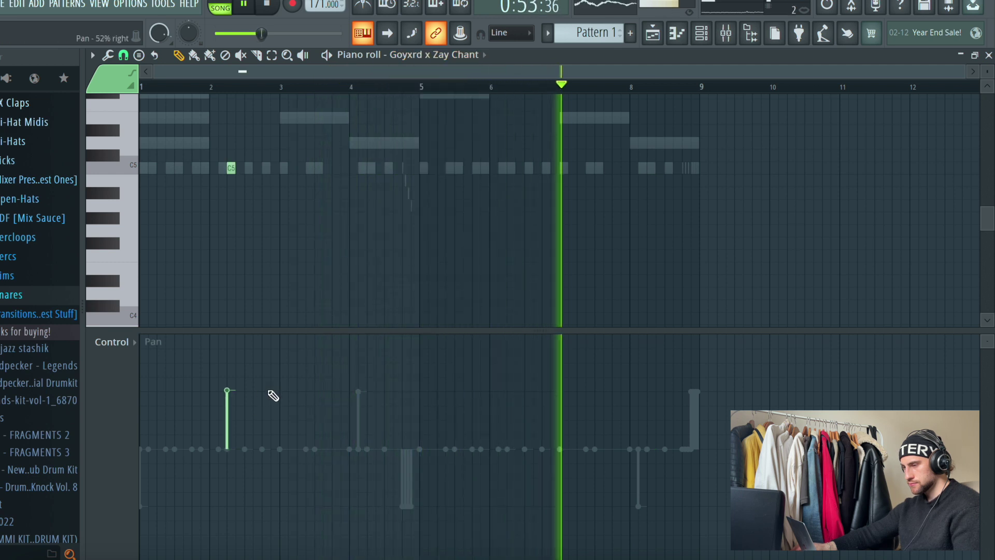
# Step: Pan the OTESNARE 5 note at the end of bar 8 about 50% right
pyautogui.click(415, 54)
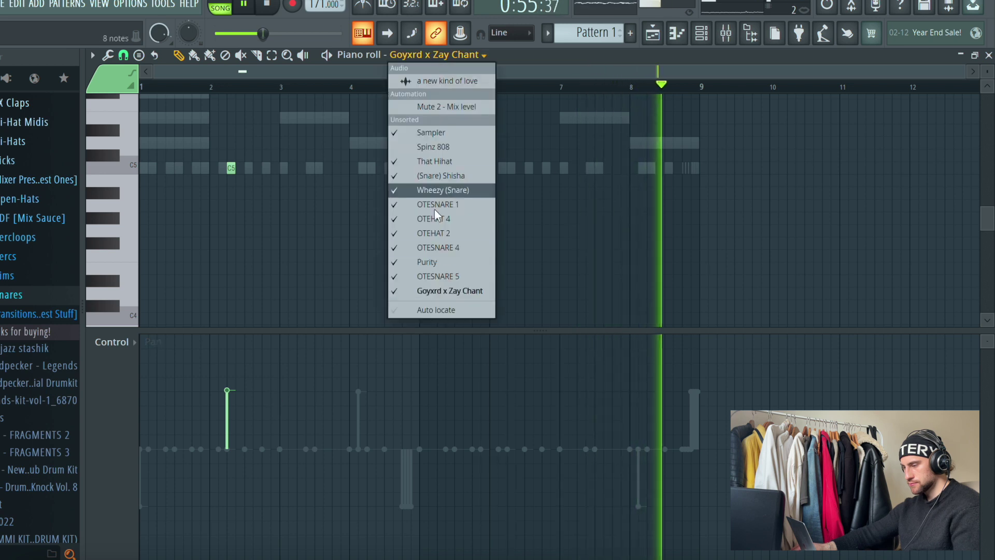
pyautogui.click(434, 277)
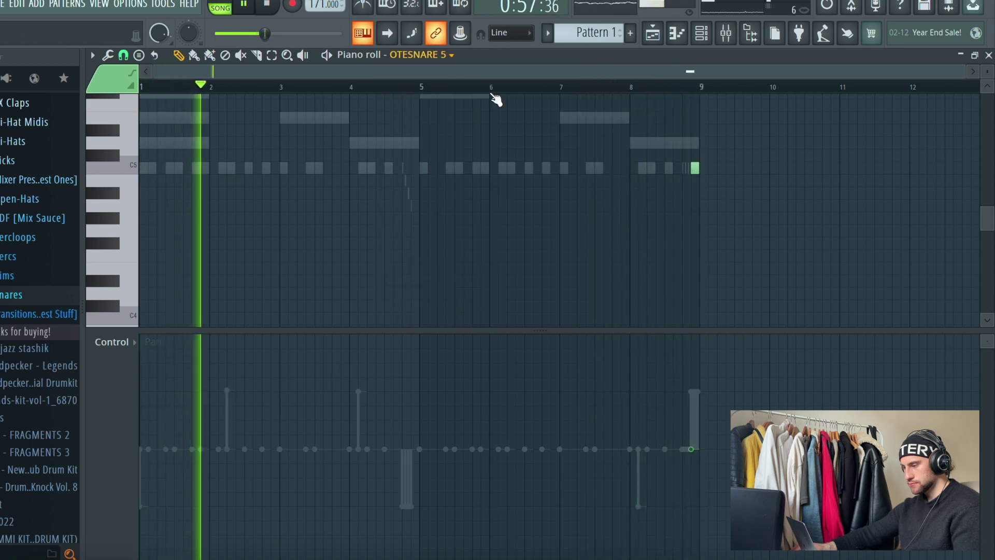
pyautogui.moveTo(689, 455); pyautogui.dragTo(715, 396)
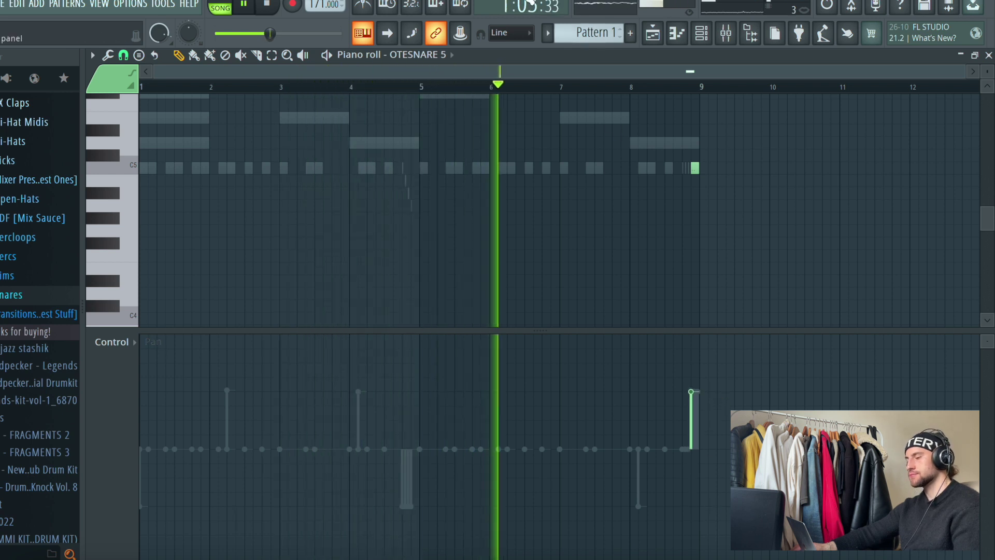
# Step: Pan the OTEHAT 2 note in bar 4 about 50% left
pyautogui.click(447, 55)
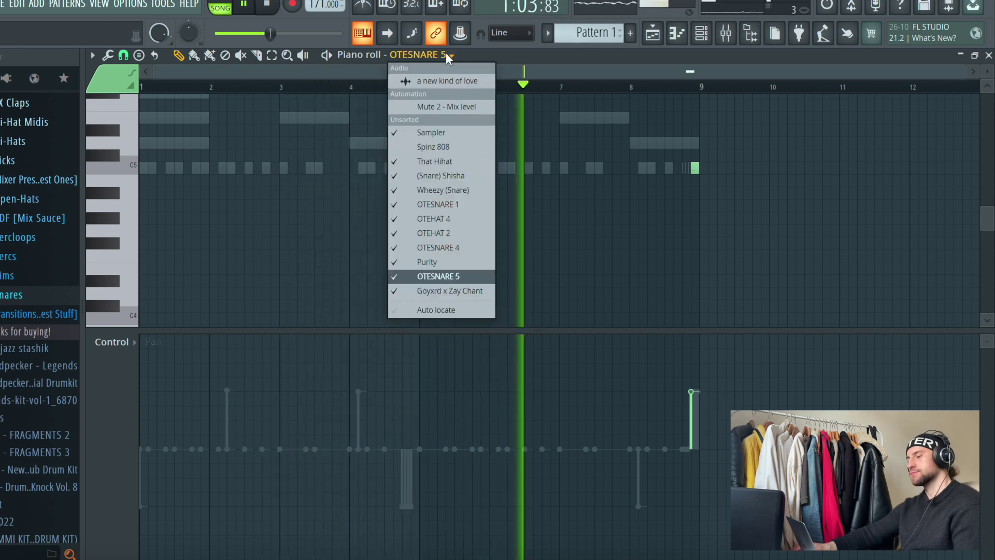
pyautogui.click(448, 234)
pyautogui.moveTo(371, 454); pyautogui.dragTo(384, 506)
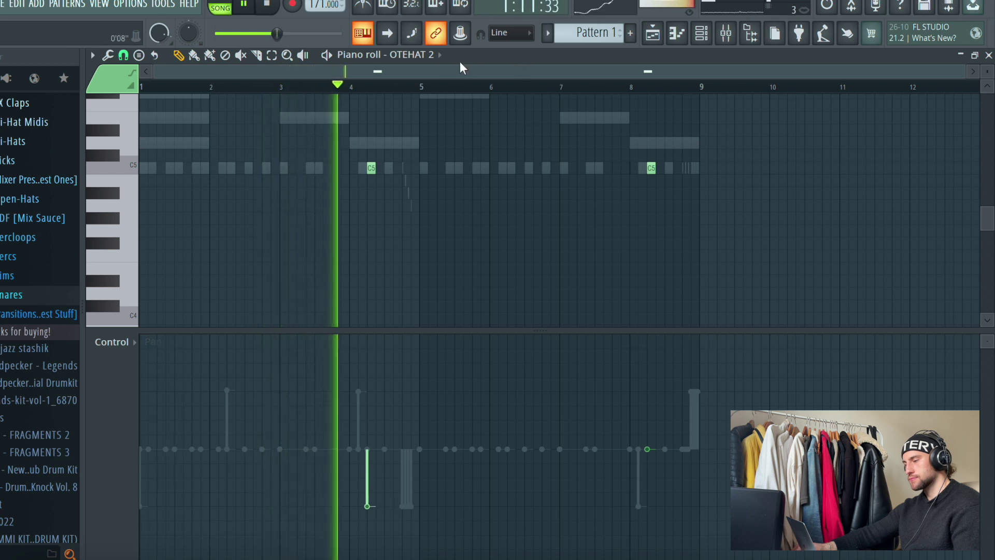
# Step: Pan the OTESNARE 1 notes: bar 1 about 50% right, bar 2 50% left, bar 5 about 50% left and bar 6 48% right
pyautogui.click(415, 54)
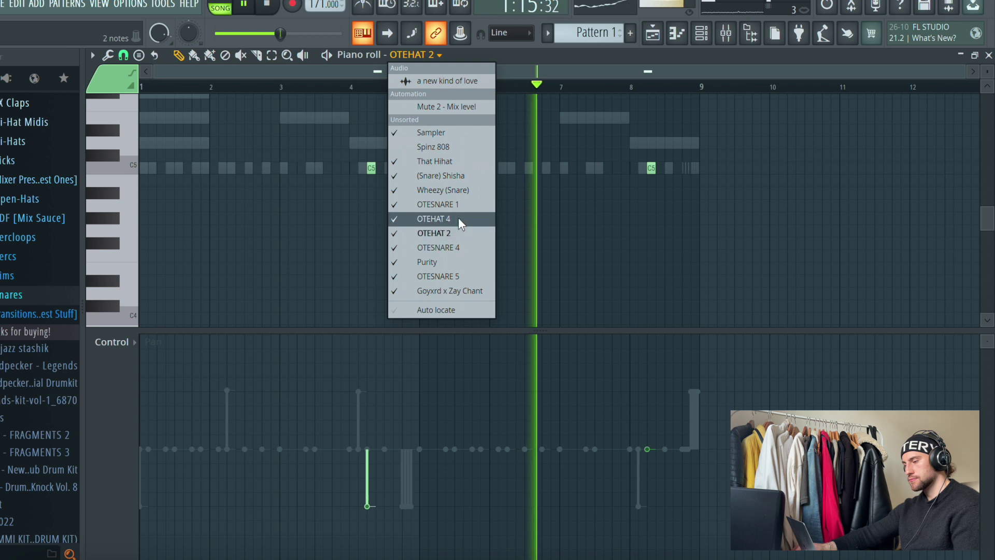
pyautogui.click(438, 204)
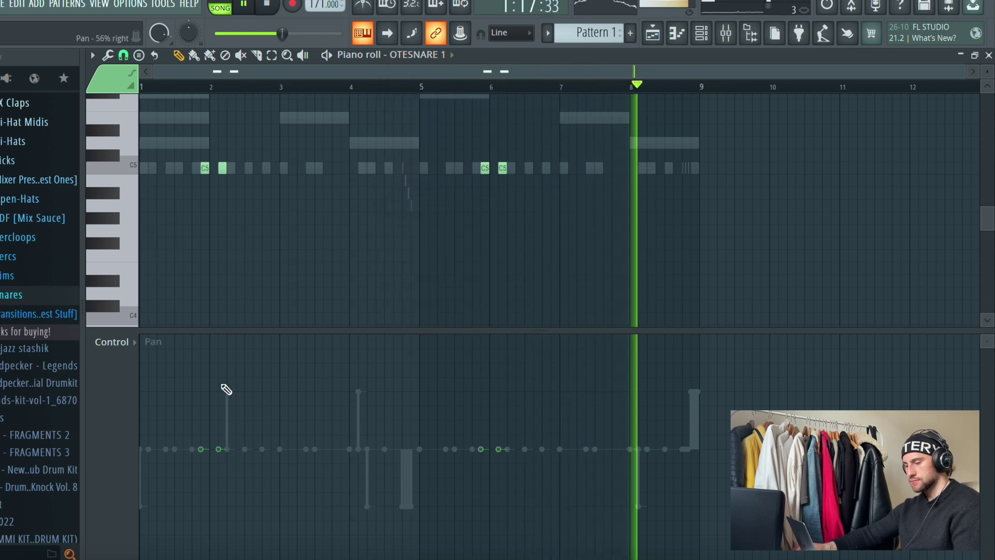
pyautogui.click(200, 393)
pyautogui.moveTo(200, 396); pyautogui.dragTo(217, 513)
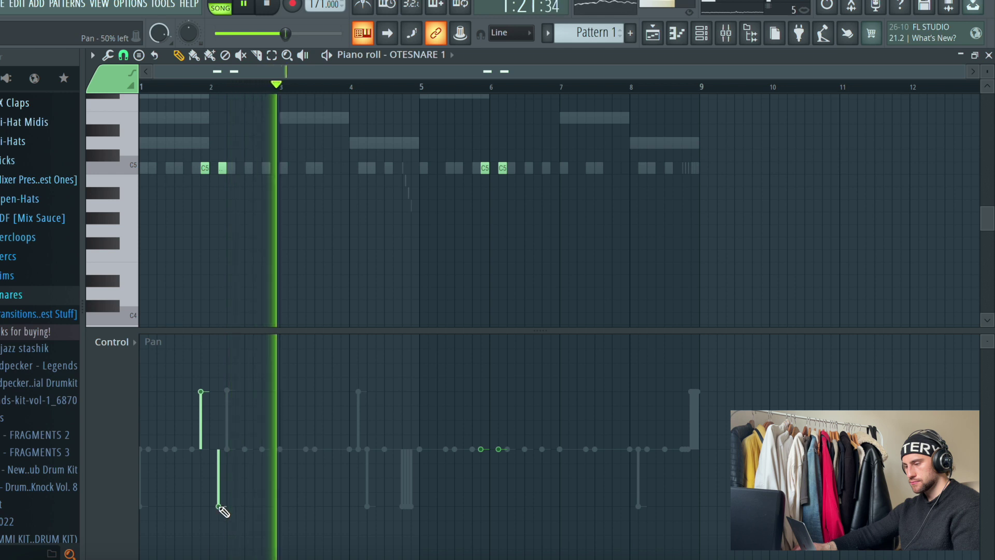
pyautogui.click(482, 508)
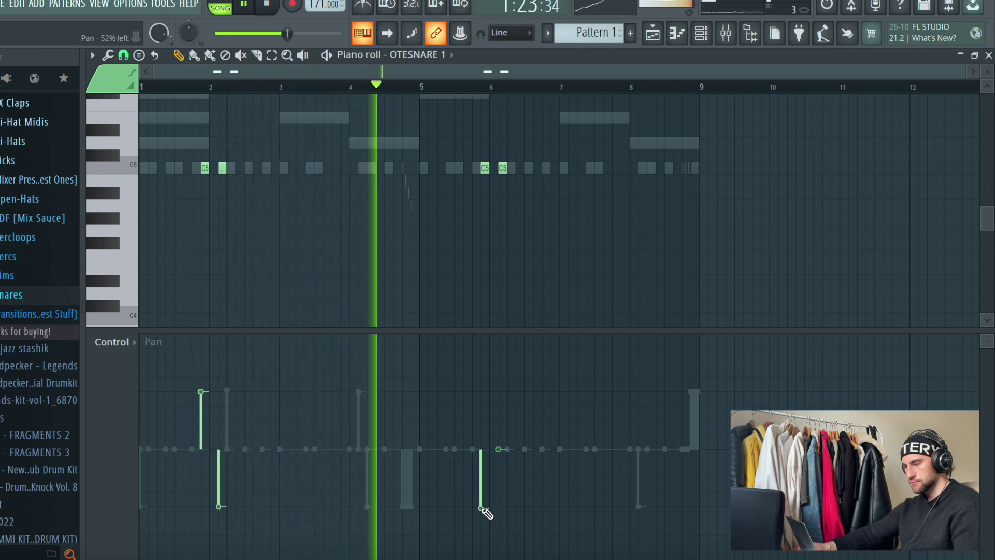
pyautogui.click(515, 398)
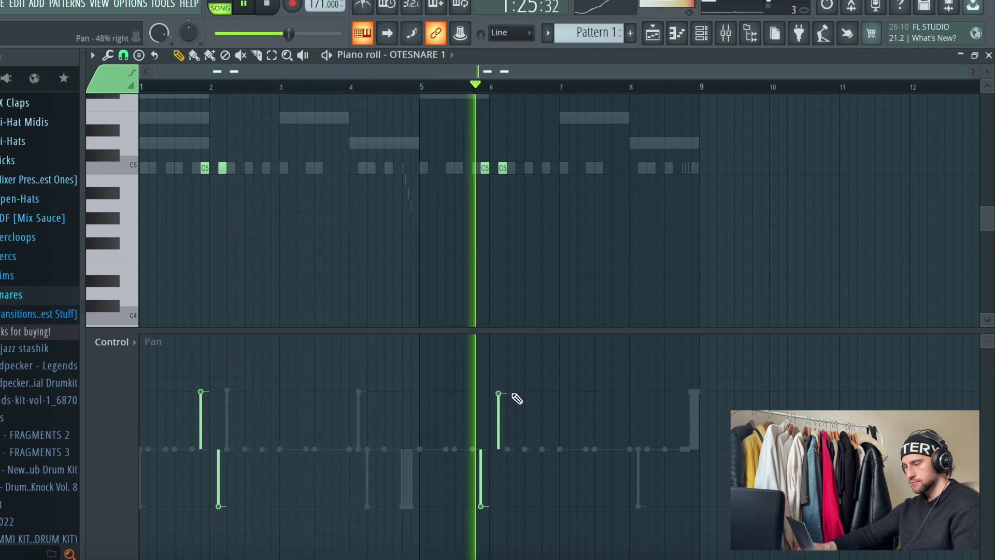
# Step: Pan the three OTESNARE 4 roll notes near the end of bar 8 about 50% left
pyautogui.click(420, 54)
pyautogui.click(473, 247)
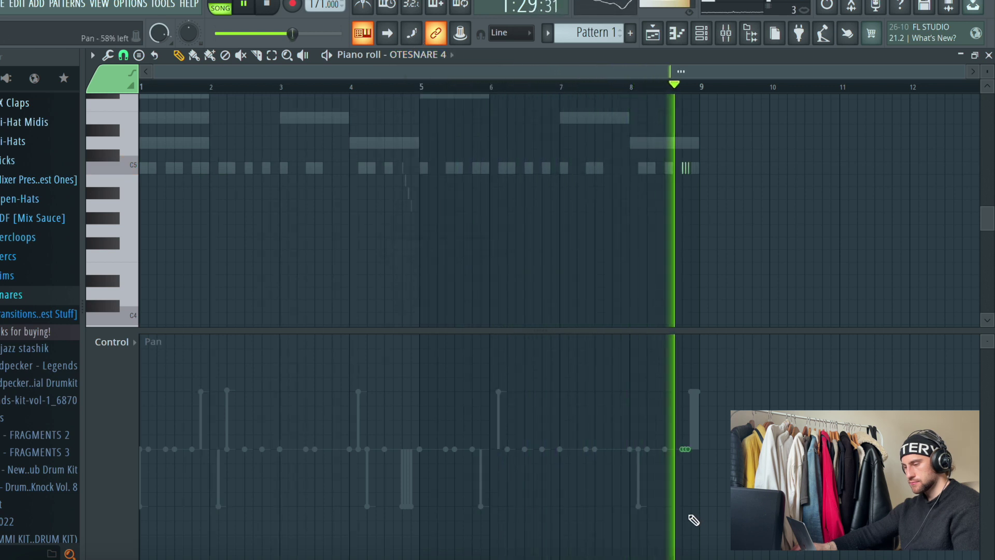
pyautogui.click(686, 508)
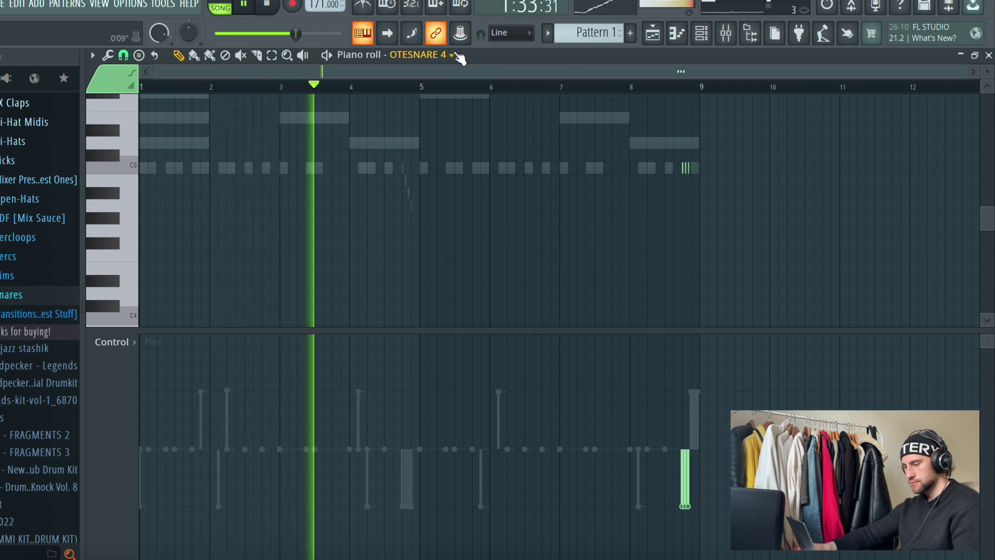
# Step: Check the note panning of the Wheezy (Snare) channel
pyautogui.click(452, 55)
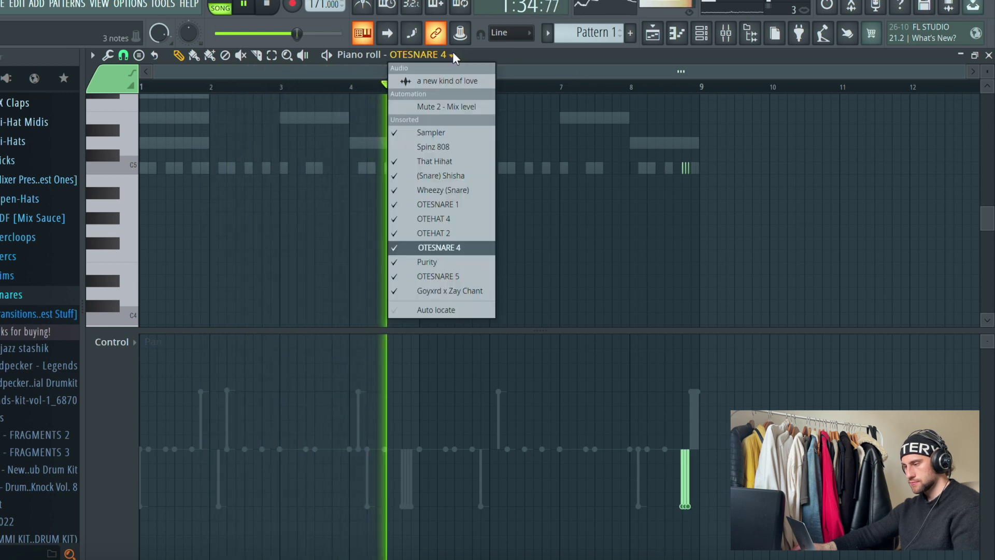
pyautogui.click(448, 189)
pyautogui.click(441, 55)
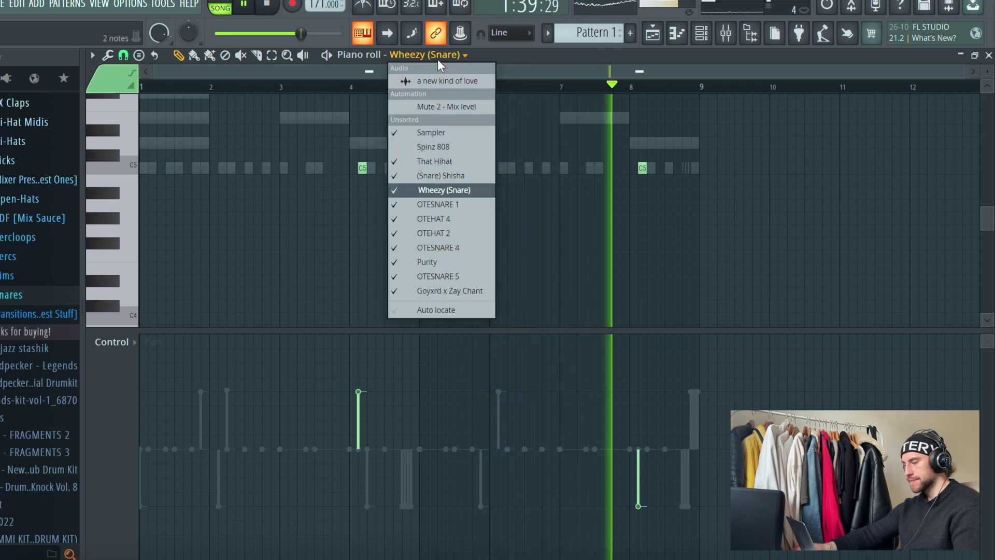
pyautogui.click(581, 180)
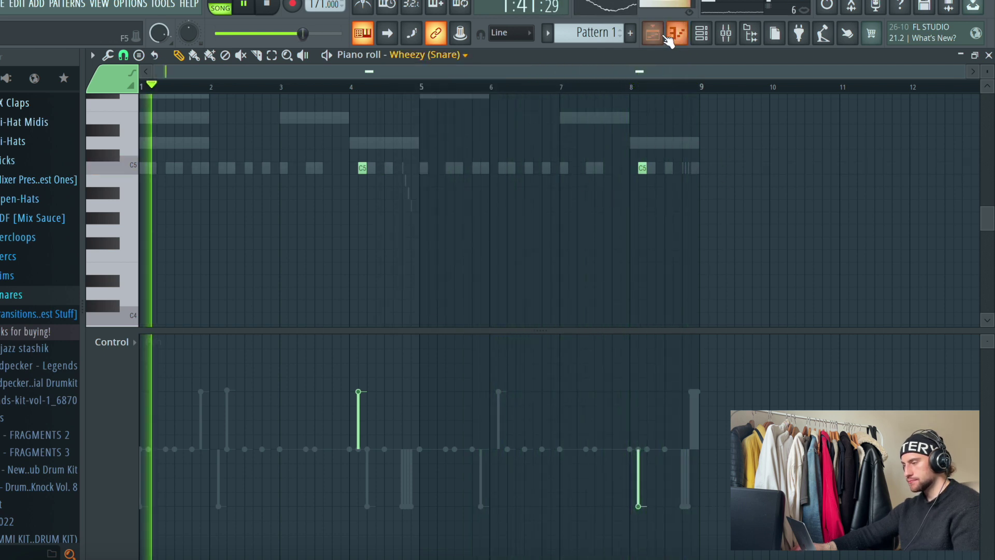
# Step: Open the Spinz 808 notes of Pattern 2 and try them transposed up by octaves to the E7 range during playback
pyautogui.click(705, 38)
pyautogui.click(709, 42)
pyautogui.scroll(-1, 601, 33)
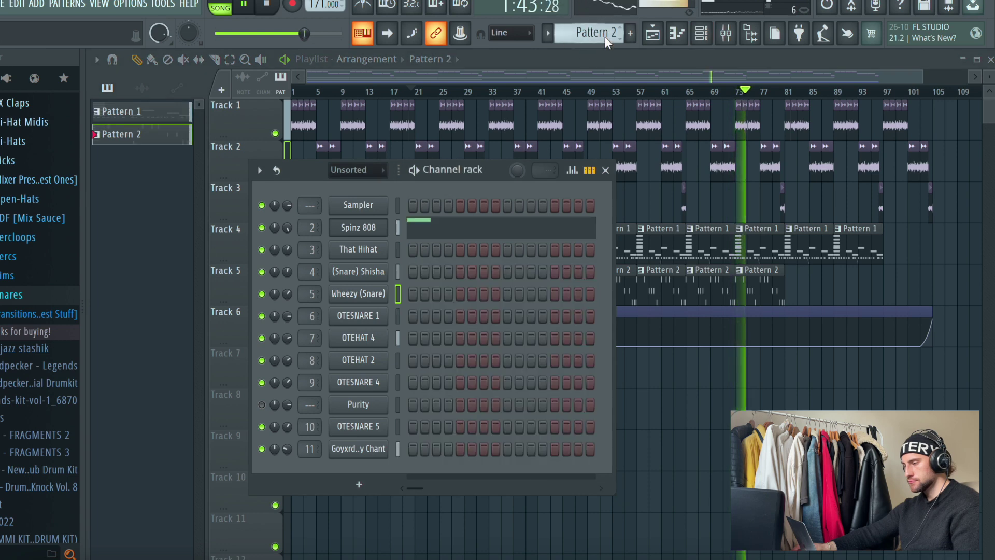
pyautogui.click(482, 228)
pyautogui.press('space')
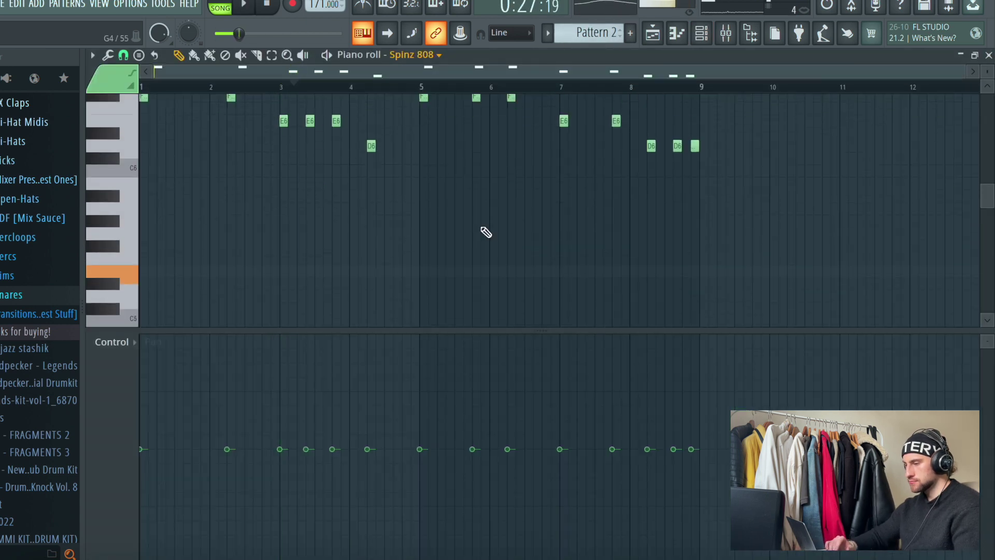
pyautogui.hotkey('ctrl', 'Up')
pyautogui.press('space')
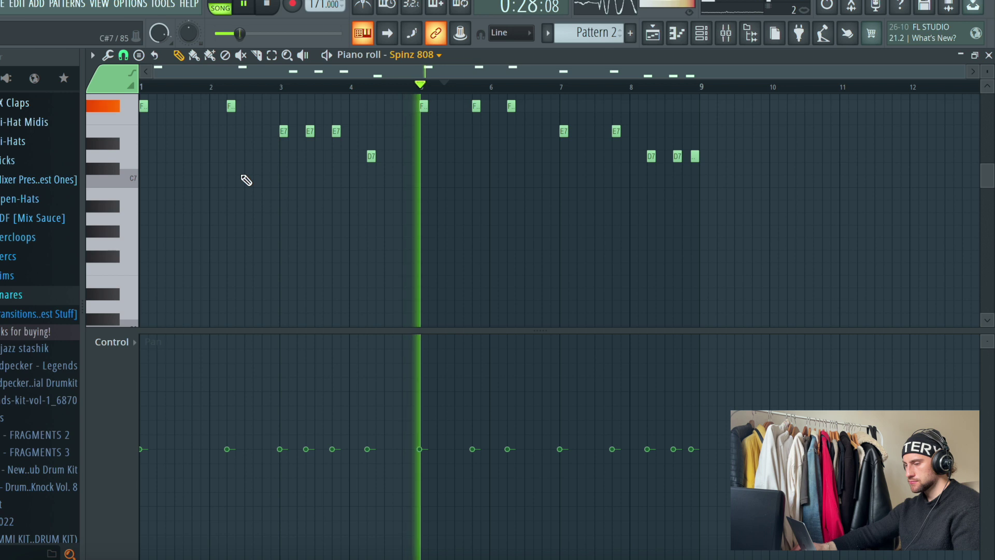
# Step: Show note velocities below the Spinz 808 notes and try the notes another octave higher during playback
pyautogui.click(133, 342)
pyautogui.click(128, 384)
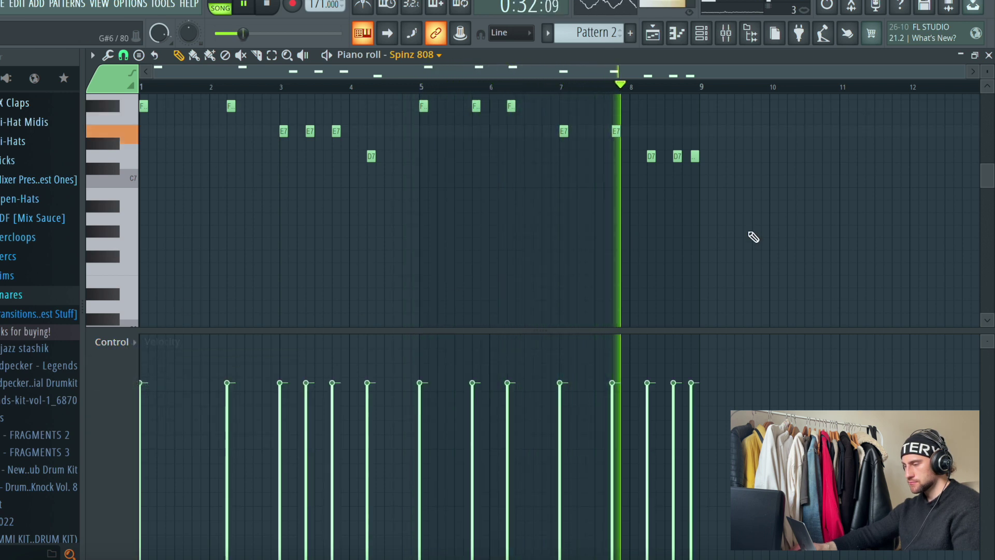
pyautogui.press('space')
pyautogui.hotkey('ctrl', 'Up')
pyautogui.press('space')
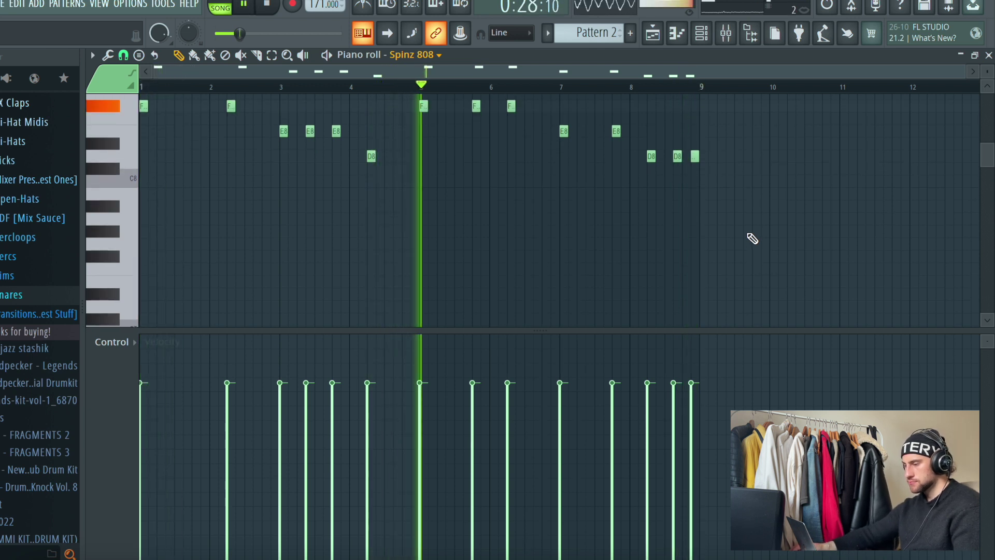
pyautogui.press('space')
pyautogui.press('space')
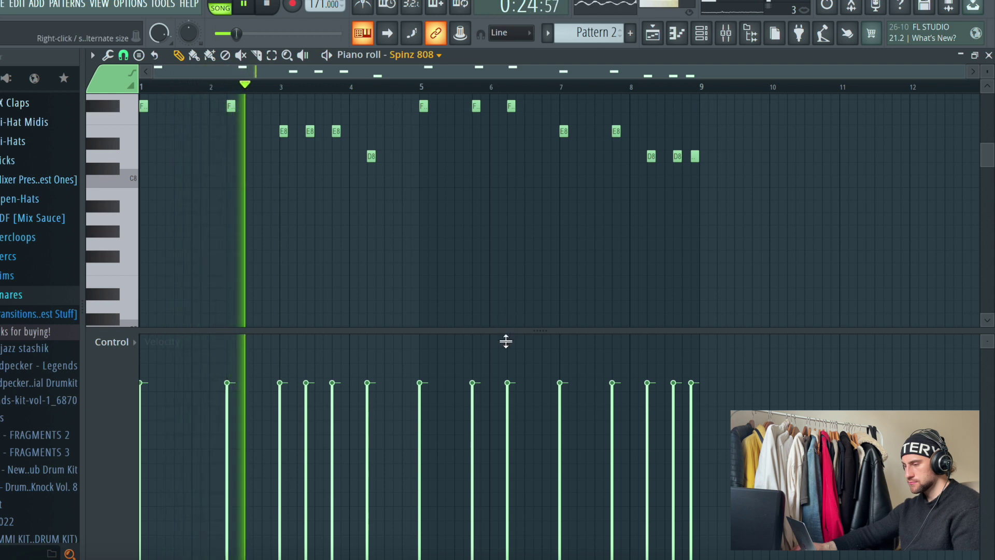
# Step: Enlarge the note grid and transpose all Spinz 808 notes back down three octaves
pyautogui.rightClick(503, 330)
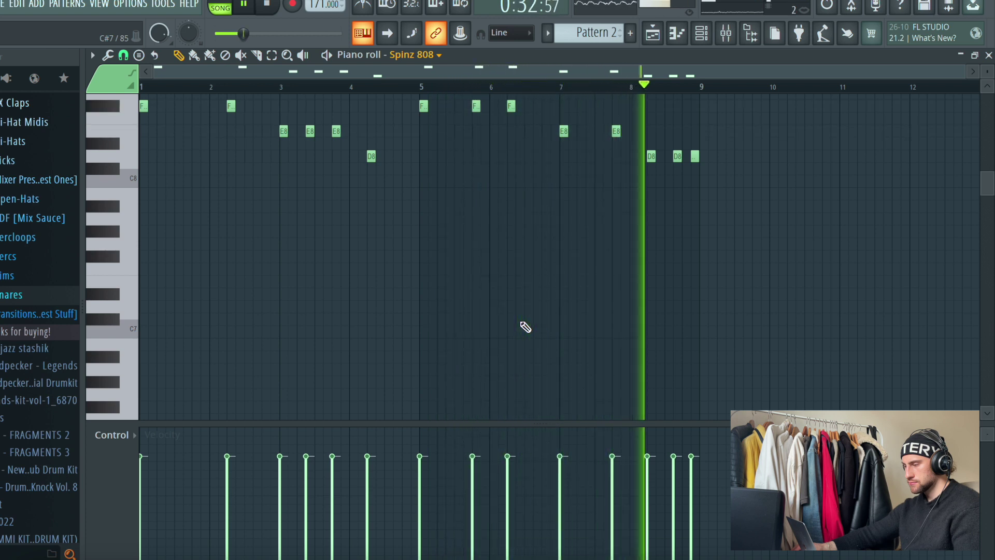
pyautogui.press('space')
pyautogui.scroll(-3, 526, 326)
pyautogui.scroll(3, 525, 326)
pyautogui.press('space')
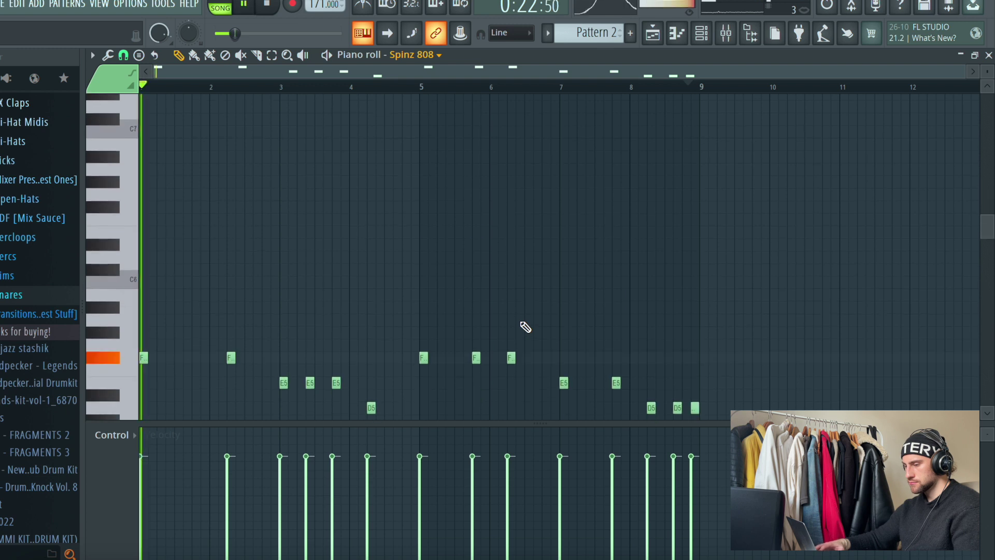
# Step: Lower the Wheezy (Snare) mixer track's volume while watching the Master level
pyautogui.click(662, 38)
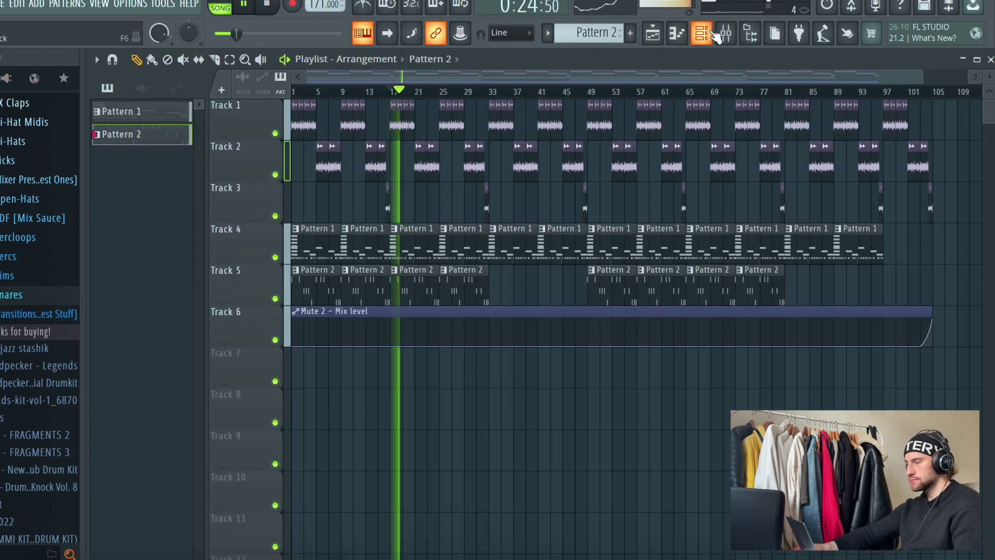
pyautogui.click(725, 37)
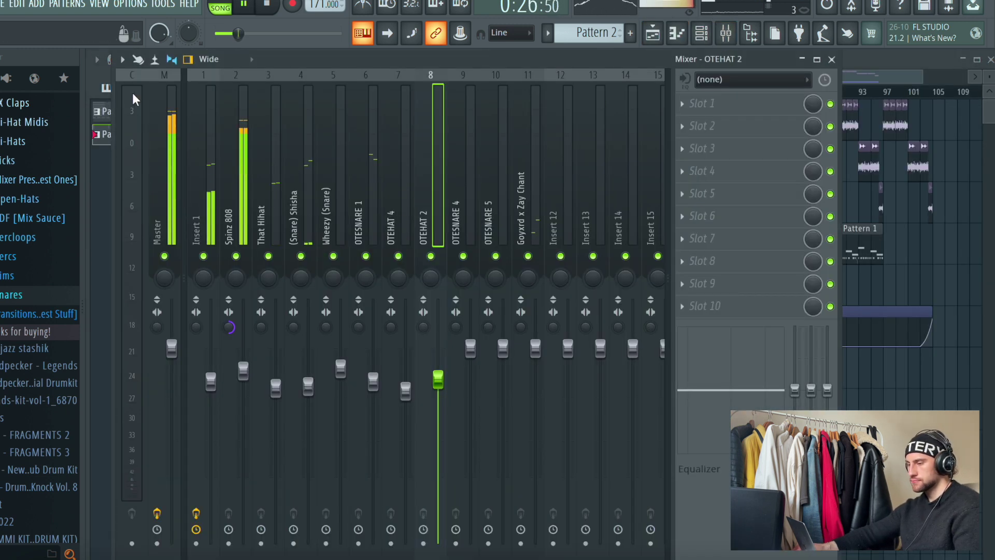
pyautogui.click(156, 104)
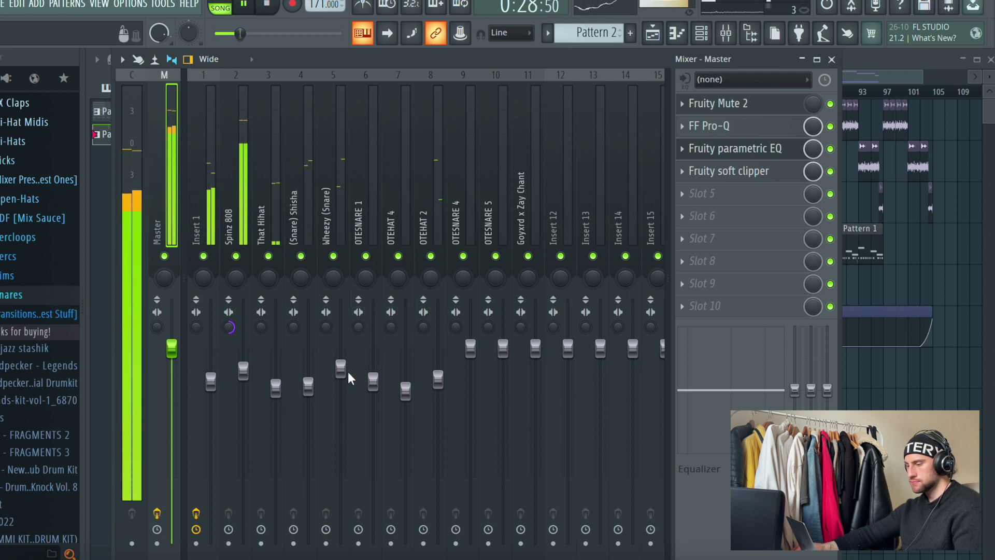
pyautogui.moveTo(347, 372); pyautogui.dragTo(330, 373)
# Step: Open the Fruity parametric EQ on the Master track to check its bands
pyautogui.click(168, 134)
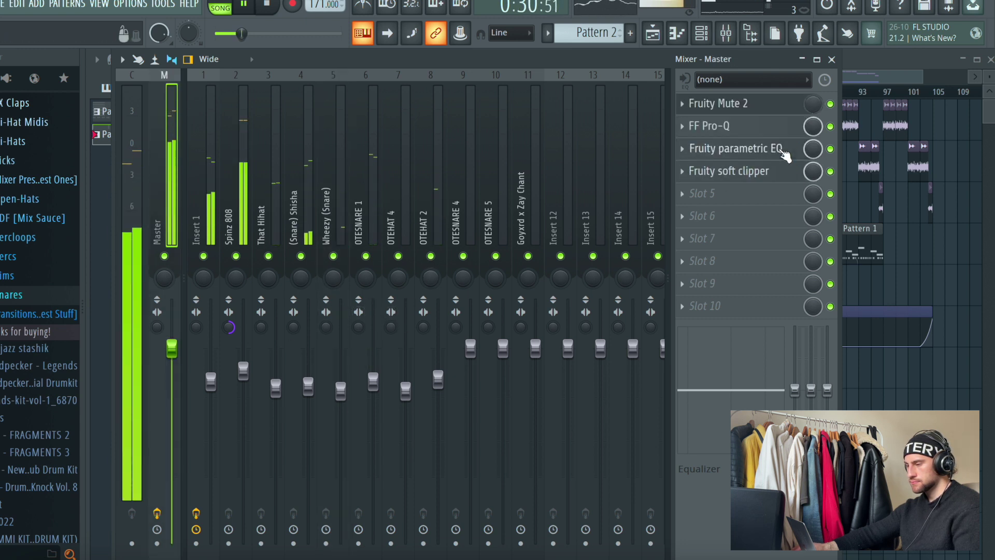
pyautogui.click(784, 150)
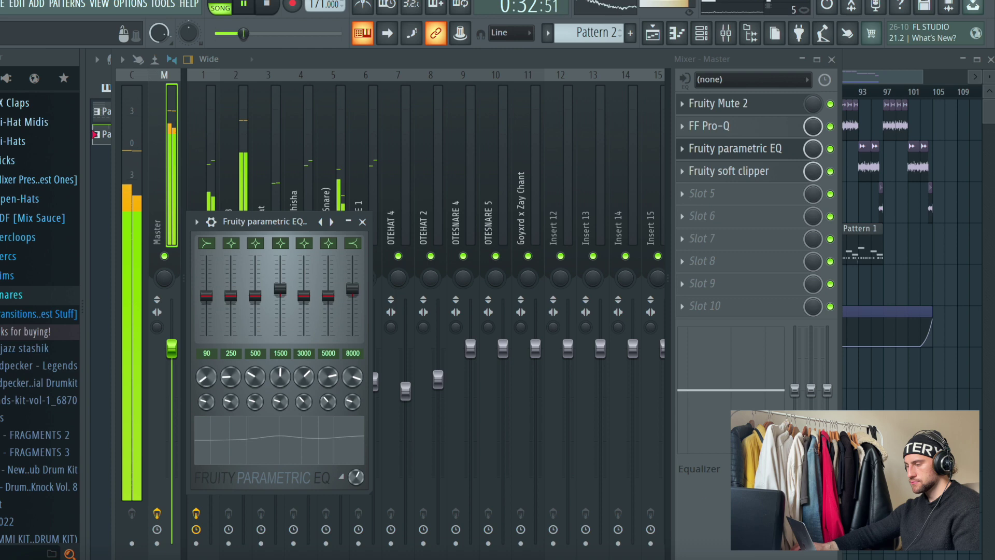
# Step: Shift all playlist clips about two bars later and extend the first "a new kind of love" clip's start slightly earlier
pyautogui.press('F5')
pyautogui.moveTo(899, 386); pyautogui.dragTo(542, 435)
pyautogui.hotkey('ctrl', 'a')
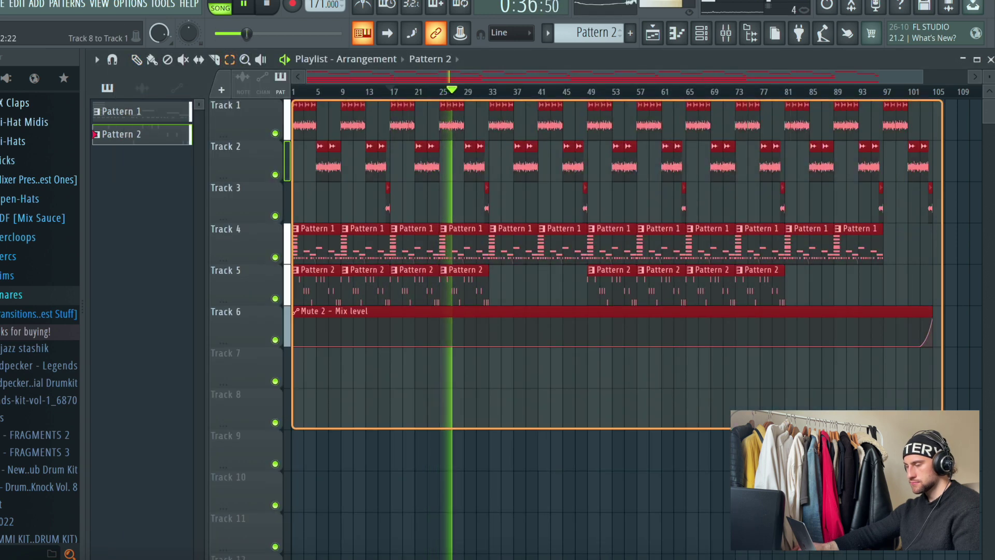
pyautogui.press('space')
pyautogui.moveTo(311, 285); pyautogui.dragTo(324, 290)
pyautogui.hotkey('ctrl', 'd')
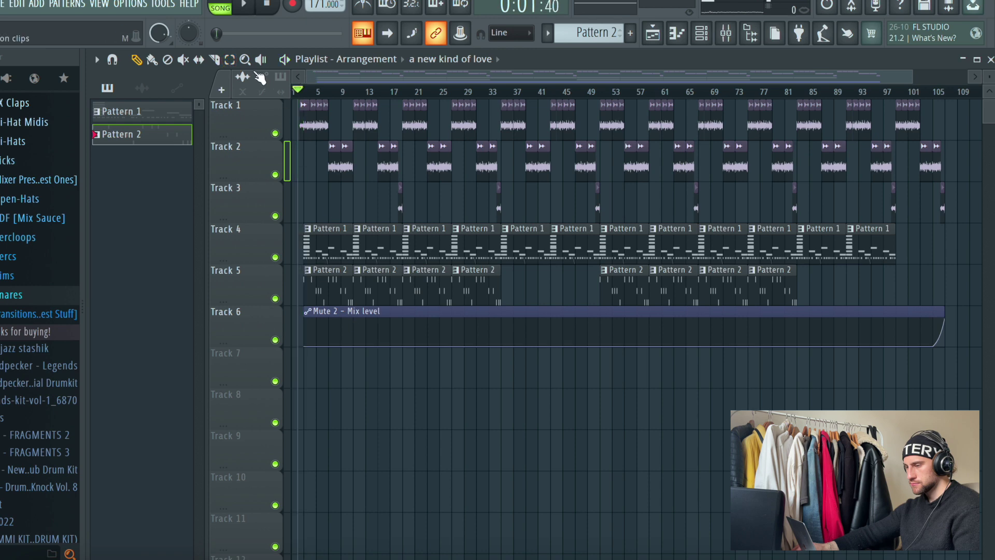
# Step: Move the whole arrangement back so the first sample clip starts at bar 1, and extend the Mute 2 automation clip's start to match
pyautogui.hotkey('ctrl', 'a')
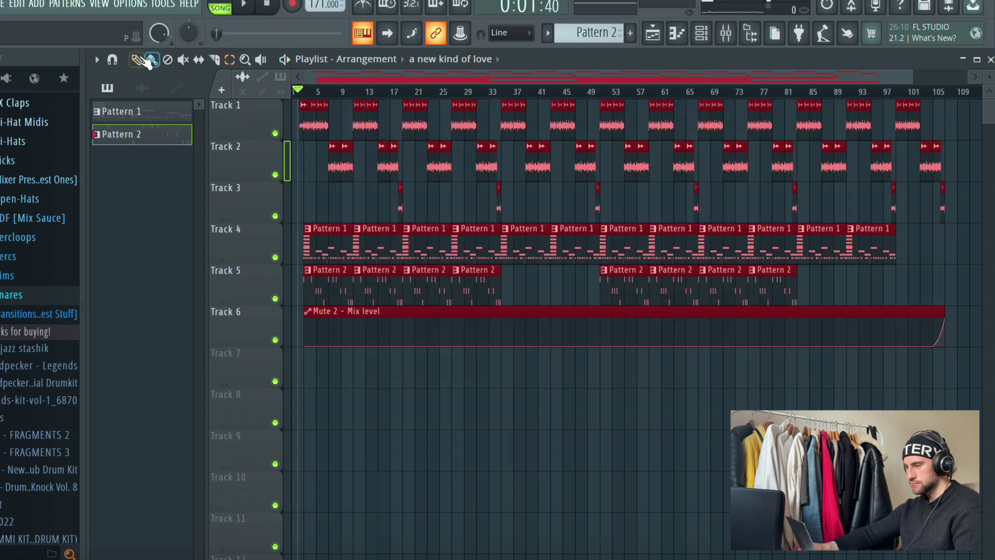
pyautogui.moveTo(333, 287); pyautogui.dragTo(324, 288)
pyautogui.keyDown('ctrl'); pyautogui.click(389, 403); pyautogui.keyUp('ctrl')
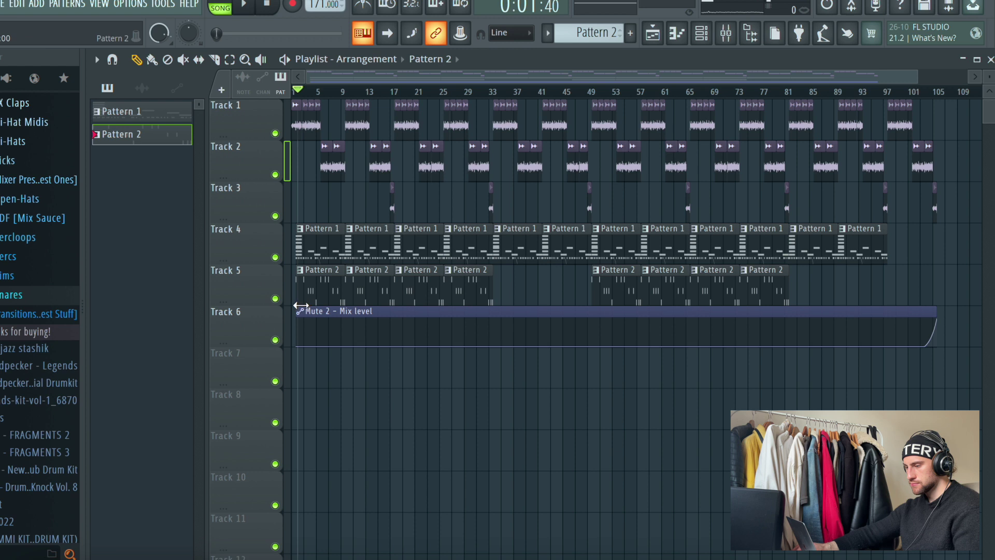
pyautogui.moveTo(345, 316); pyautogui.dragTo(342, 316)
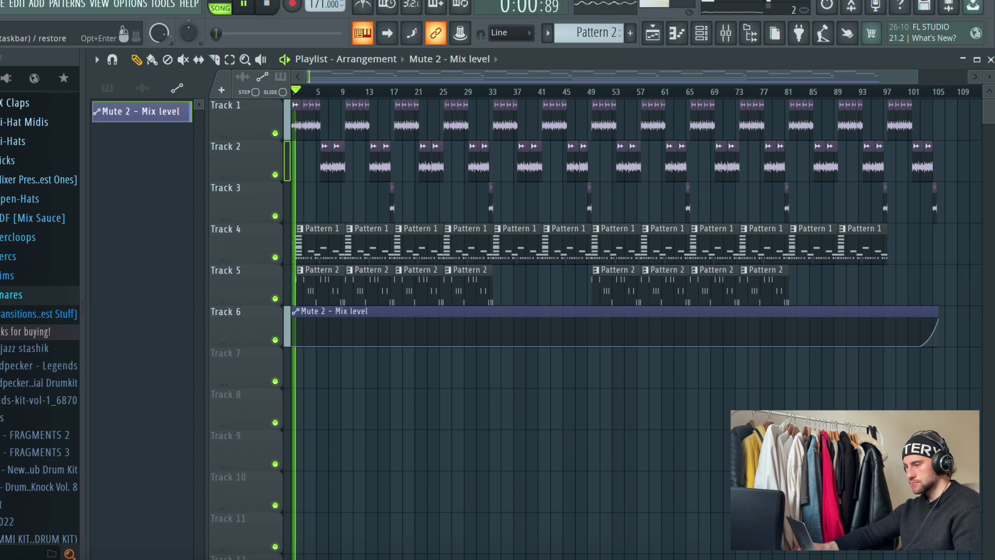
# Step: Save the project
pyautogui.click(3, 5)
pyautogui.click(31, 69)
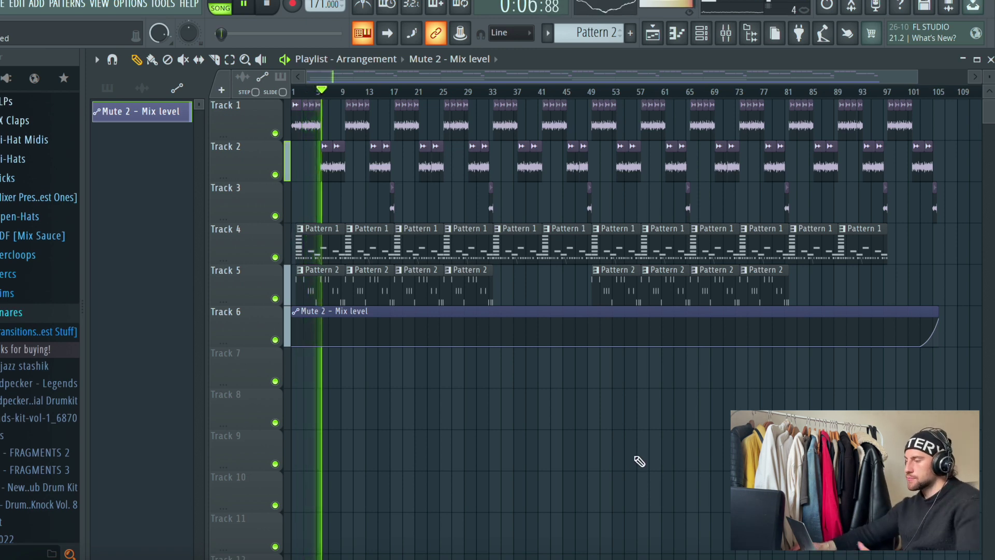
# Step: Load an FF Pro-Q equalizer into empty effect slot 6 of mixer Insert 1
pyautogui.click(730, 34)
pyautogui.click(201, 157)
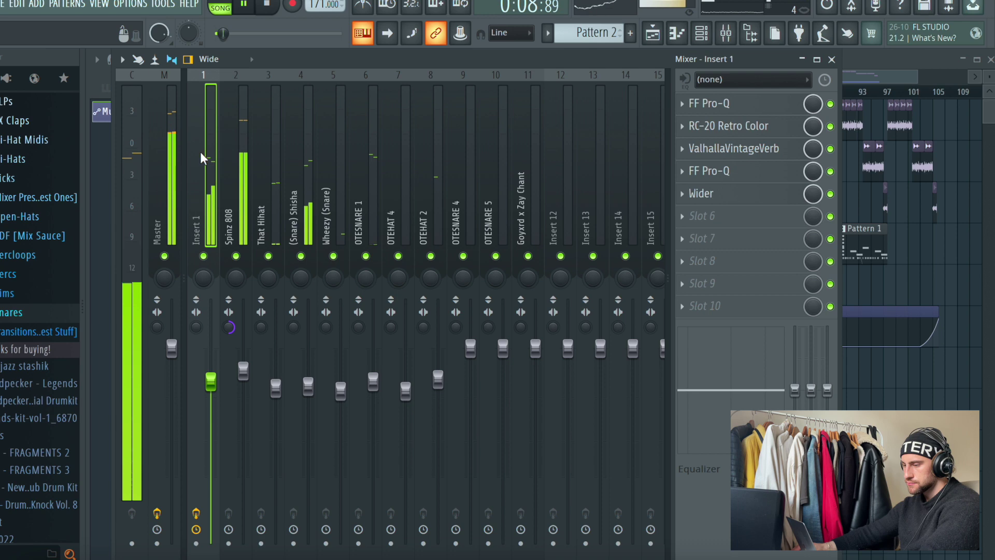
pyautogui.click(760, 216)
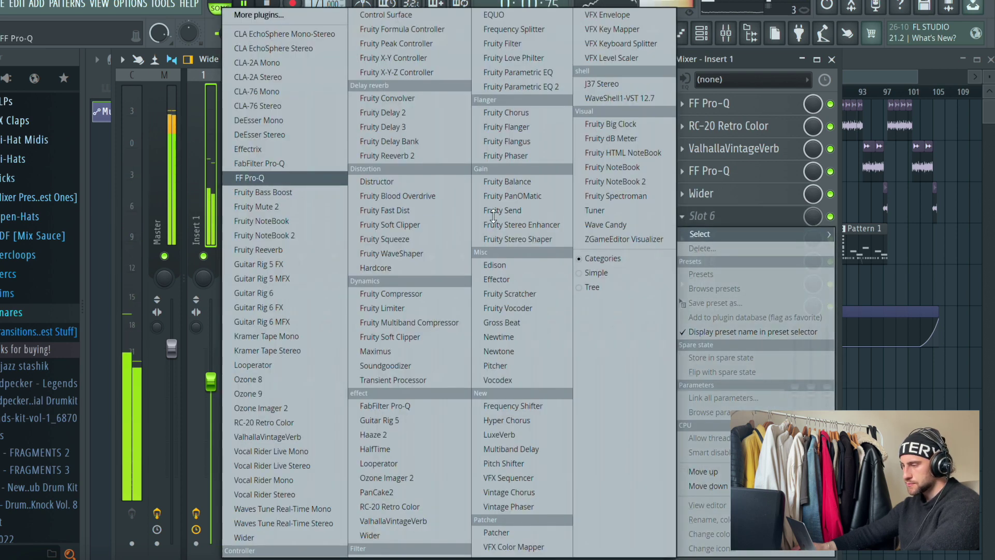
pyautogui.click(249, 178)
# Step: Create an automation clip for the mix level of the slot 6 FF Pro-Q and return to the playlist
pyautogui.click(701, 194)
pyautogui.rightClick(813, 215)
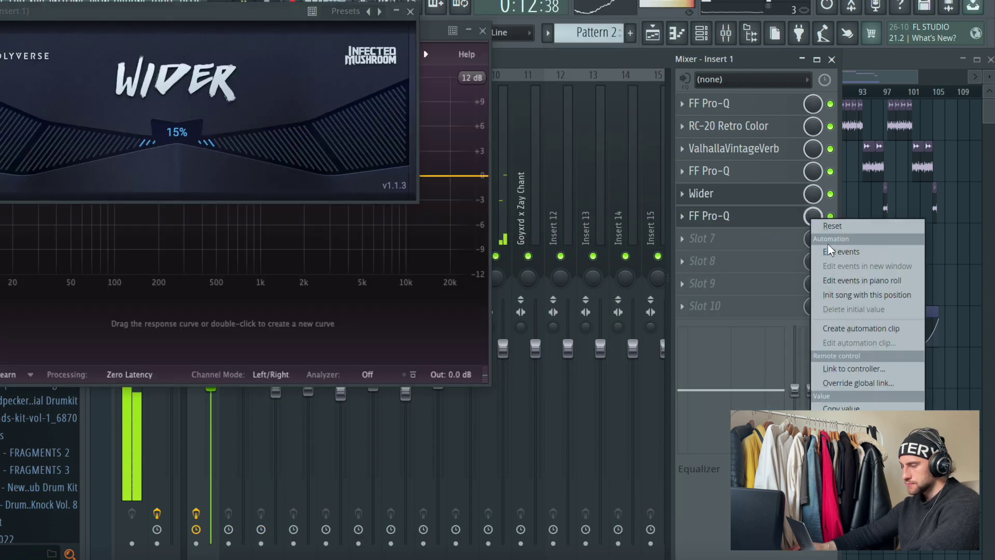
pyautogui.click(860, 328)
pyautogui.click(410, 11)
pyautogui.press('F9')
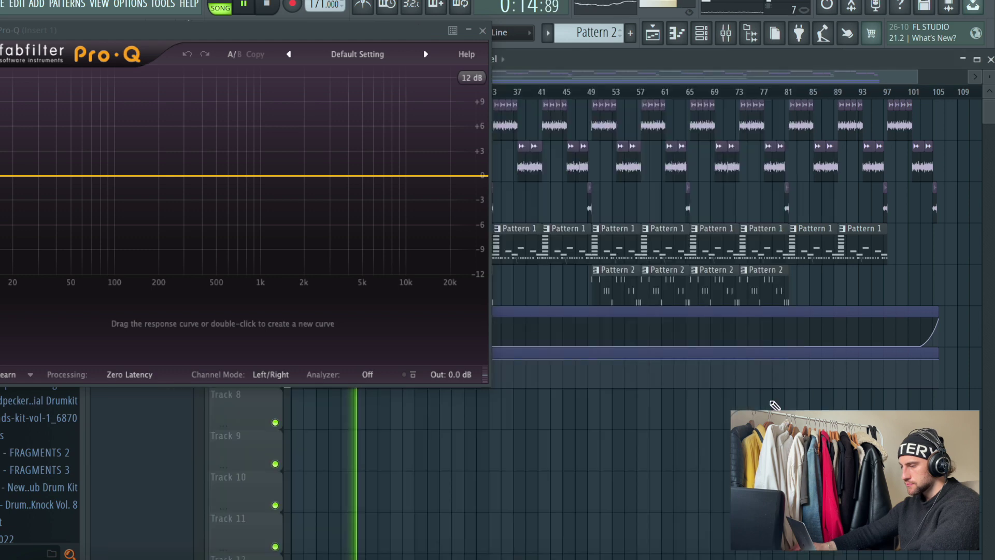
pyautogui.click(483, 32)
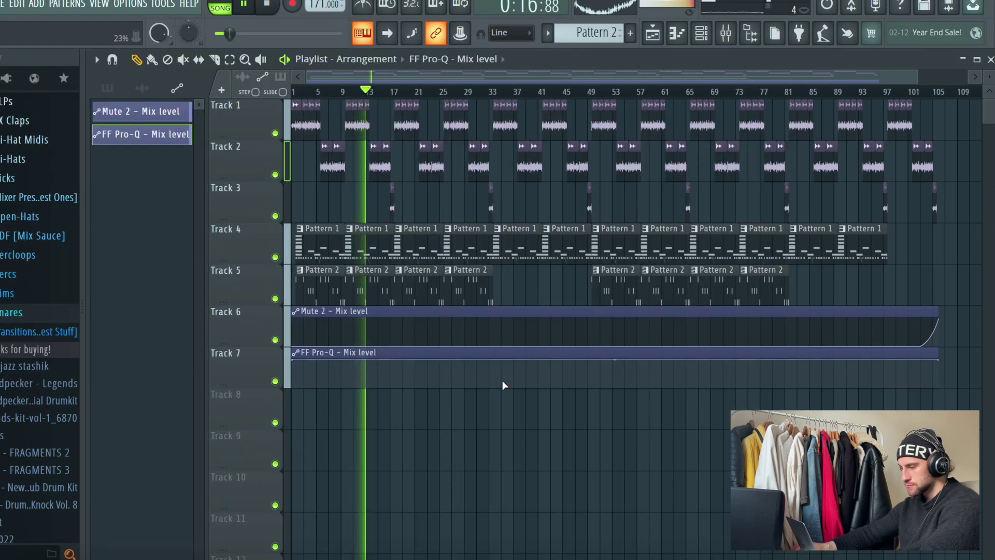
# Step: In the FF Pro-Q automation clip, add points at the section change after bar 33 for a sudden jump from zero to maximum
pyautogui.scroll(6, 506, 99)
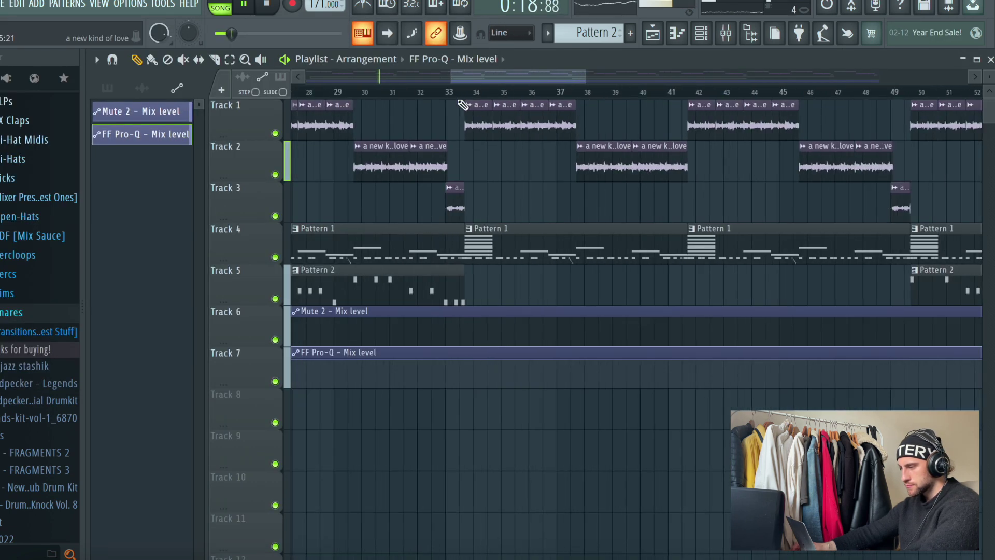
pyautogui.scroll(4, 428, 99)
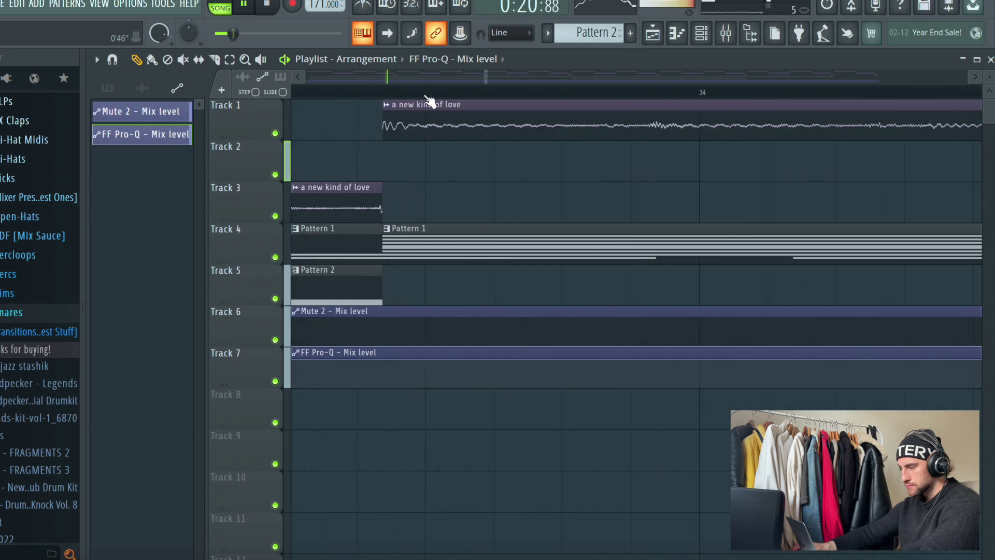
pyautogui.rightClick(379, 359)
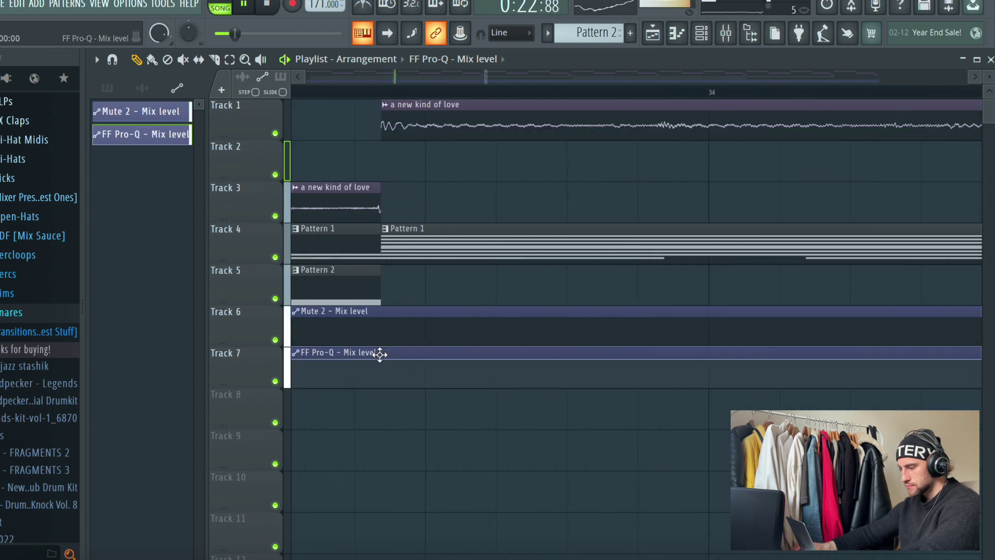
pyautogui.rightClick(379, 359)
pyautogui.moveTo(378, 359); pyautogui.dragTo(379, 405)
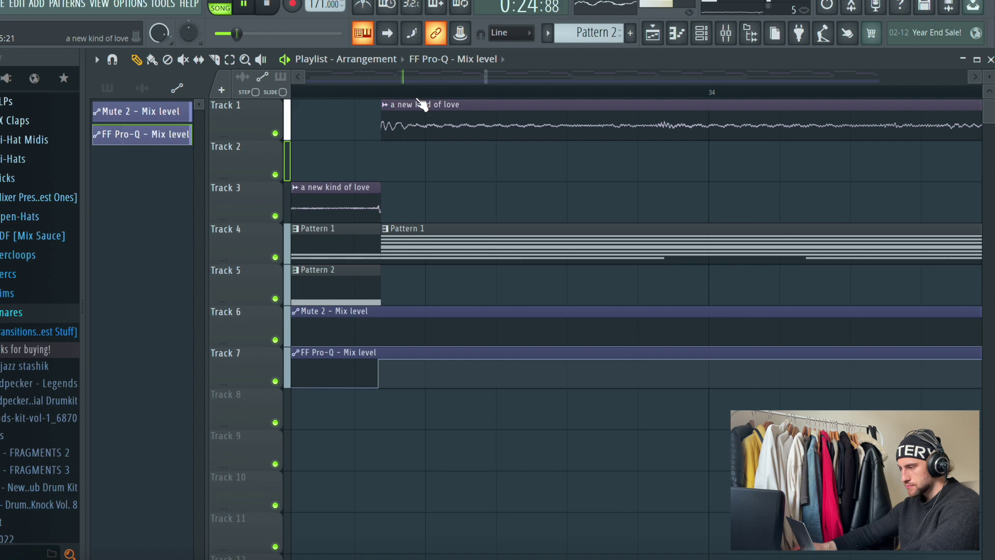
# Step: Drop the FF Pro-Q automation to zero at the section change after bar 49 and lower the clip's starting point to zero
pyautogui.scroll(-4, 415, 100)
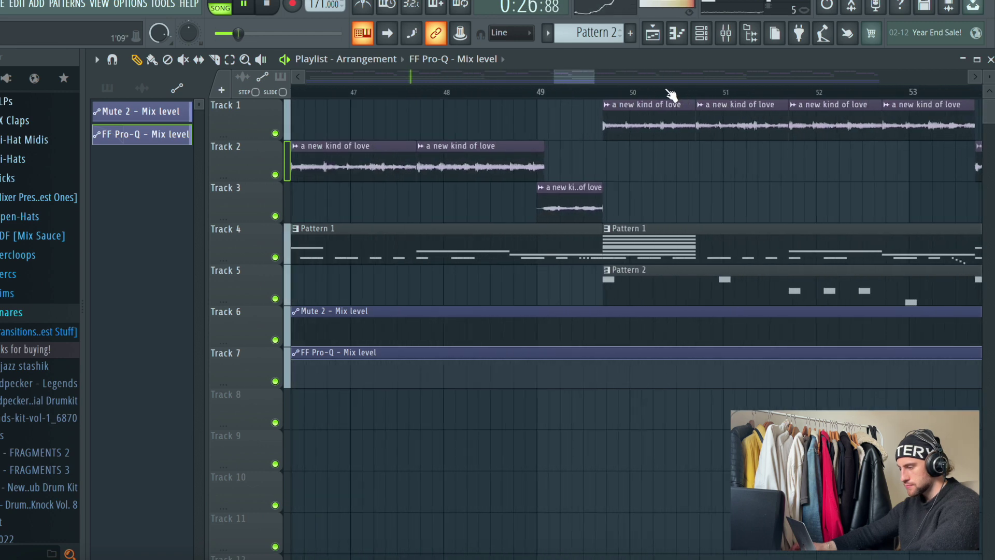
pyautogui.scroll(4, 633, 98)
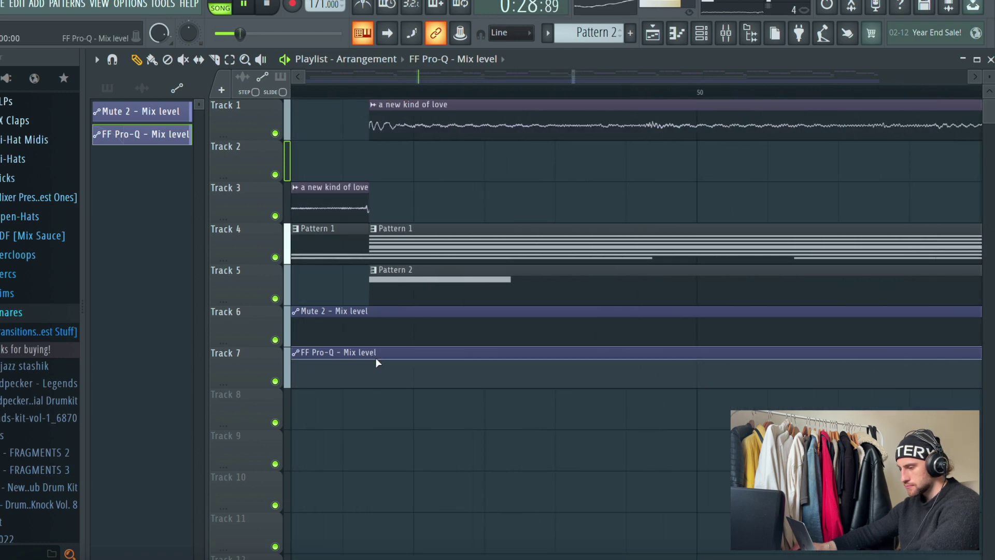
pyautogui.moveTo(370, 362); pyautogui.dragTo(377, 400)
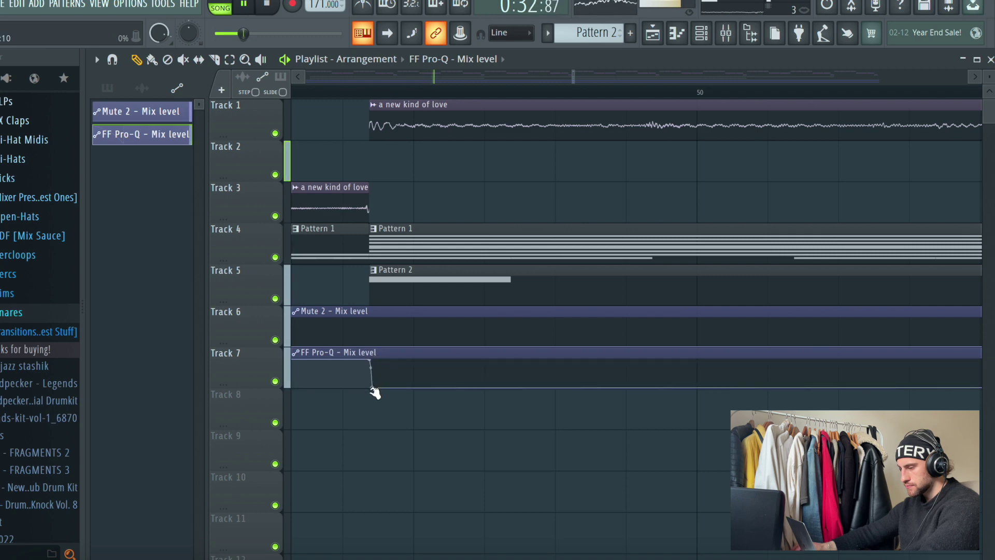
pyautogui.scroll(-8, 400, 86)
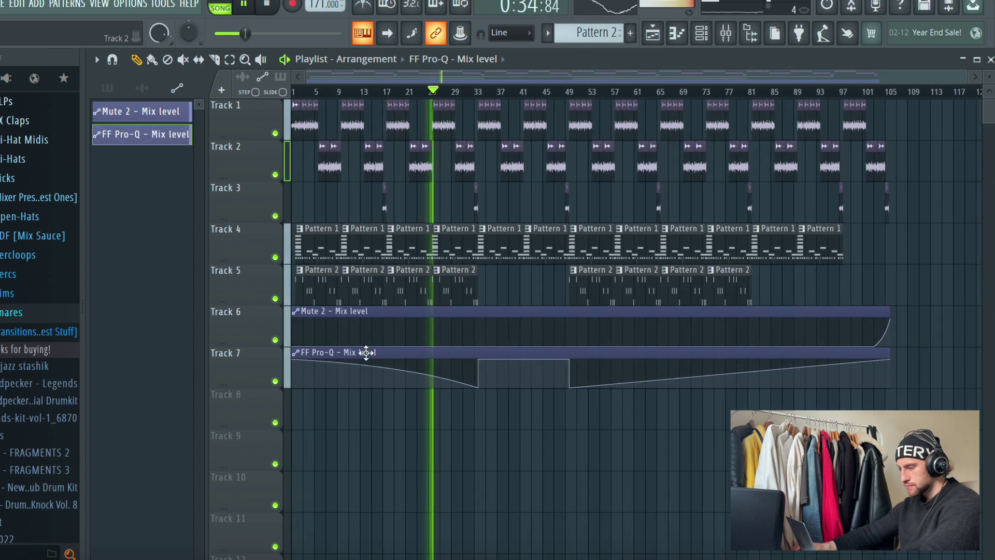
pyautogui.moveTo(299, 364); pyautogui.dragTo(288, 415)
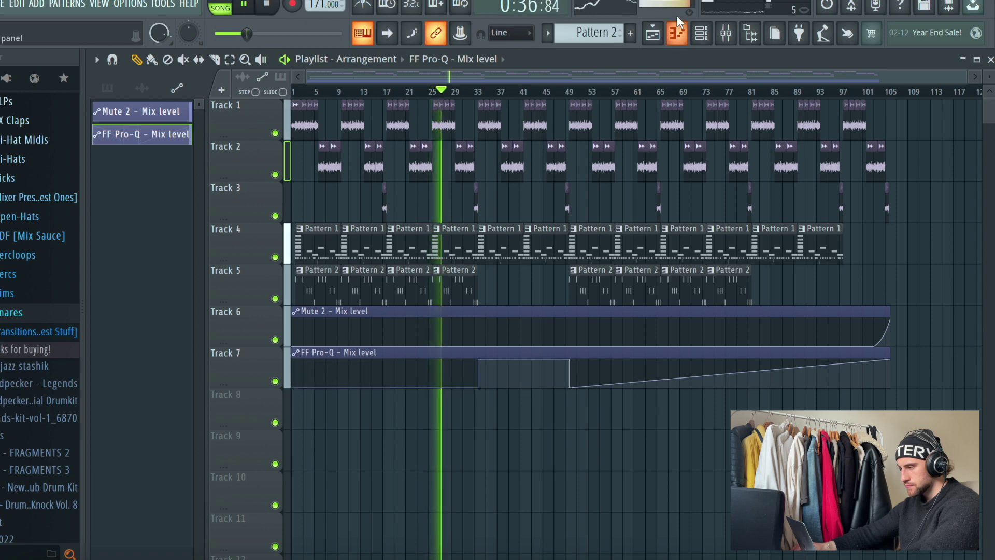
# Step: In the slot 6 FF Pro-Q on Insert 1, add a -30 dB high shelf at about 7323 Hz and adjust its Q
pyautogui.click(726, 33)
pyautogui.click(751, 217)
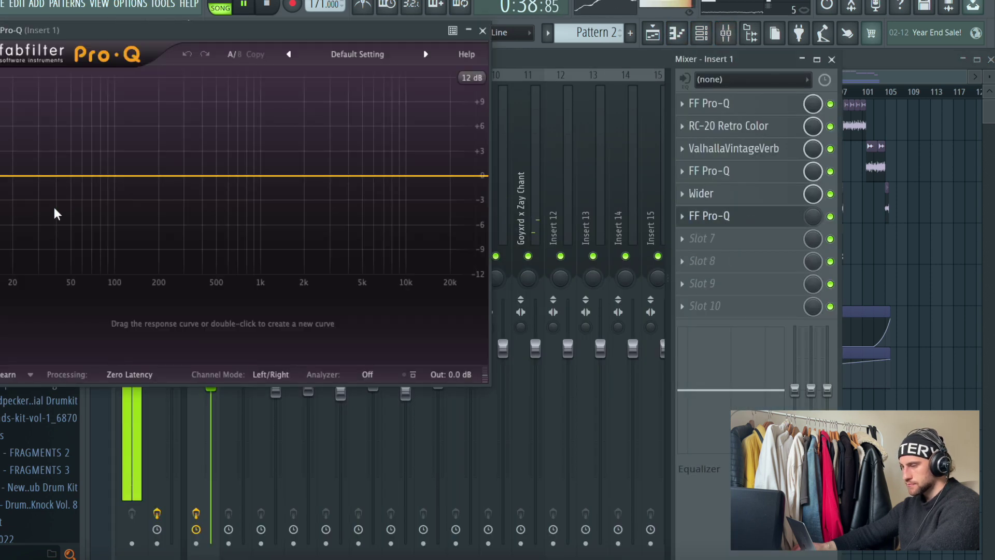
pyautogui.moveTo(409, 175); pyautogui.dragTo(393, 482)
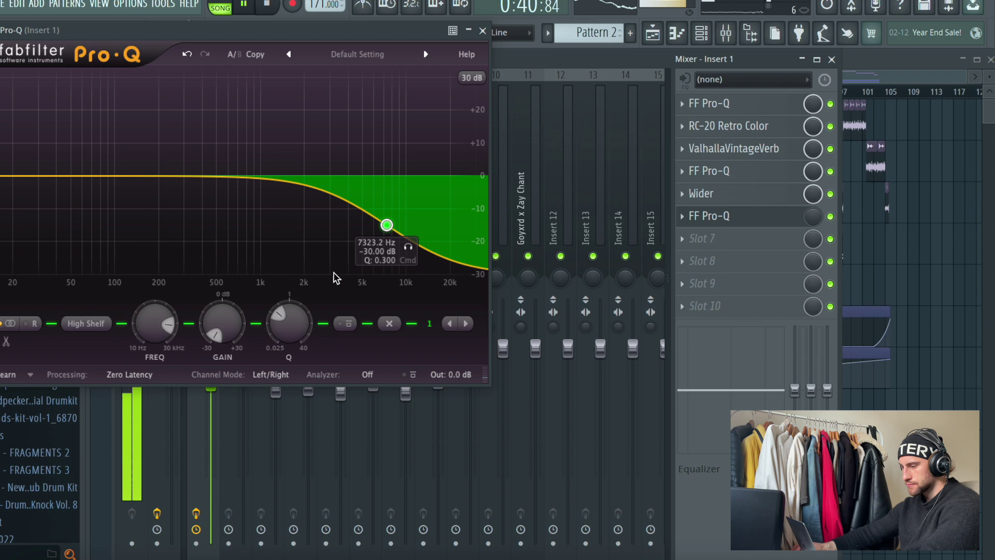
pyautogui.moveTo(298, 313); pyautogui.dragTo(304, 290)
pyautogui.click(484, 31)
pyautogui.press('F9')
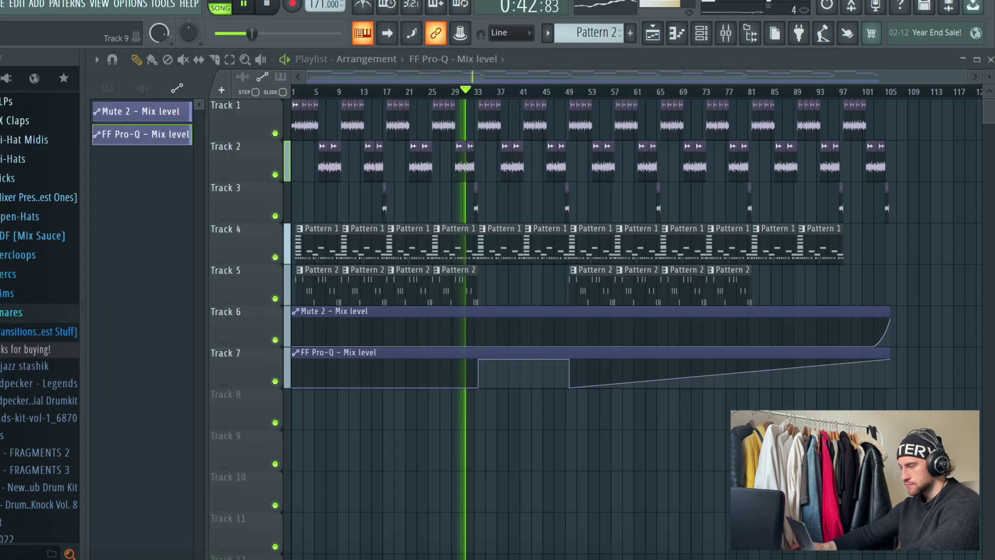
# Step: Hold the FF Pro-Q automation at zero until the section change after bar 81, jump it to maximum there, and play that transition
pyautogui.moveTo(762, 387); pyautogui.dragTo(758, 406)
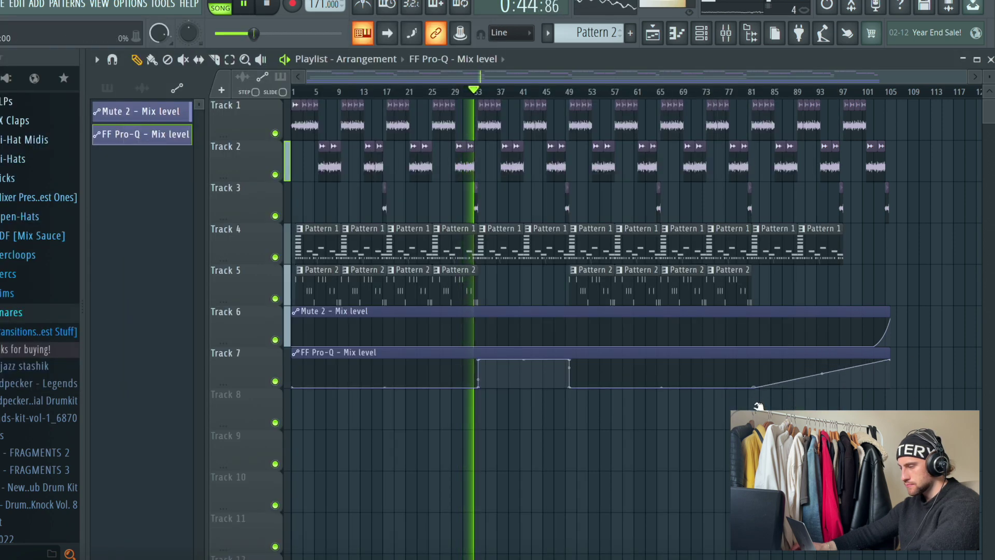
pyautogui.scroll(8, 759, 104)
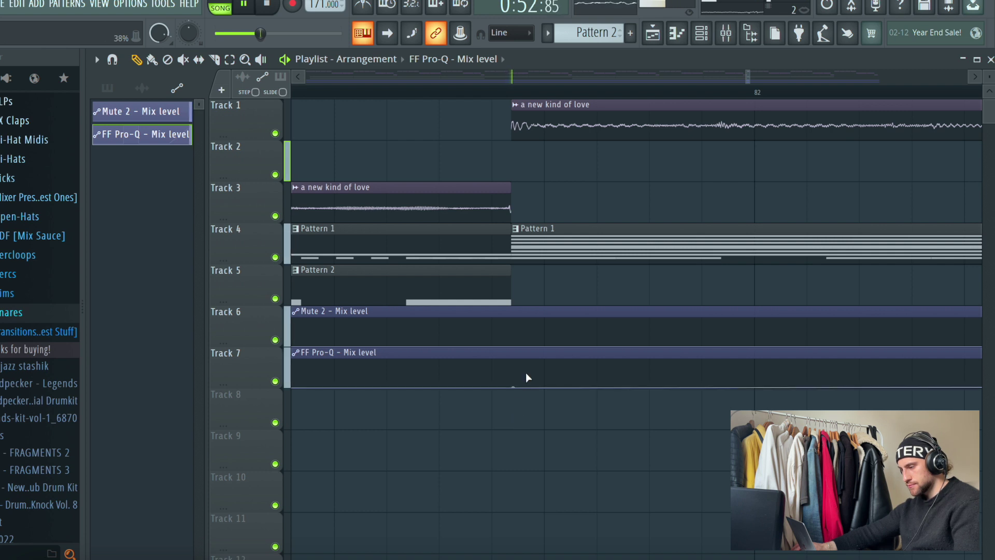
pyautogui.rightClick(512, 367)
pyautogui.rightClick(492, 374)
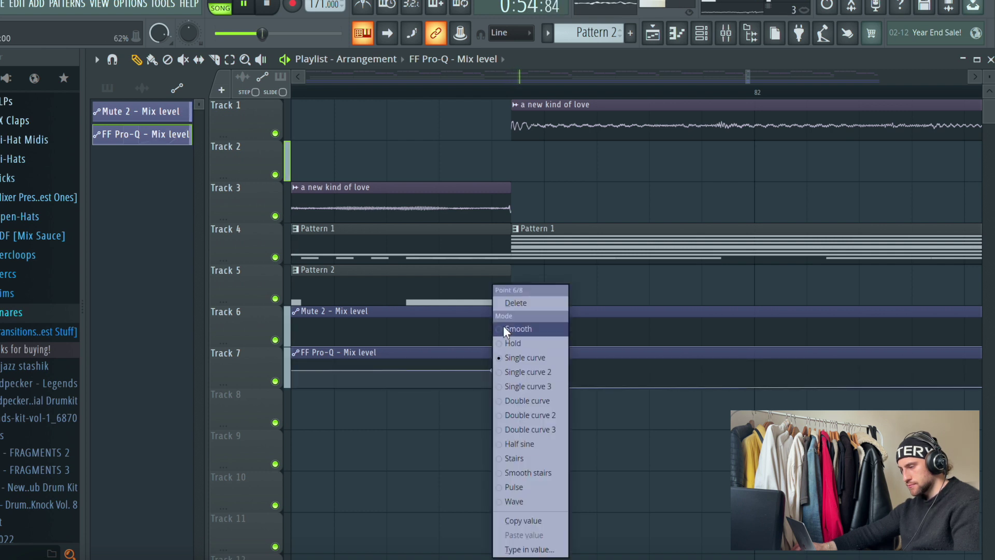
pyautogui.click(505, 309)
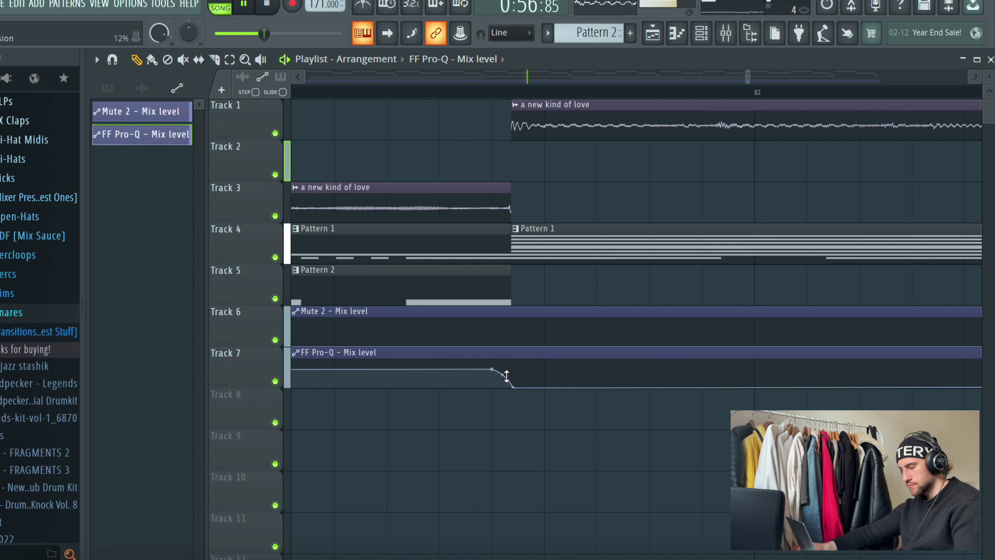
pyautogui.moveTo(519, 372); pyautogui.dragTo(513, 360)
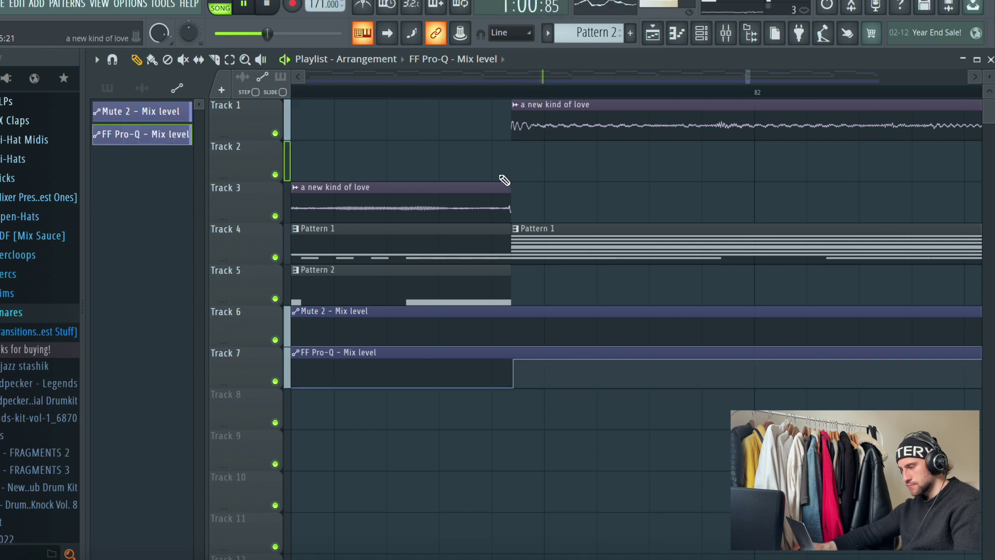
pyautogui.click(518, 91)
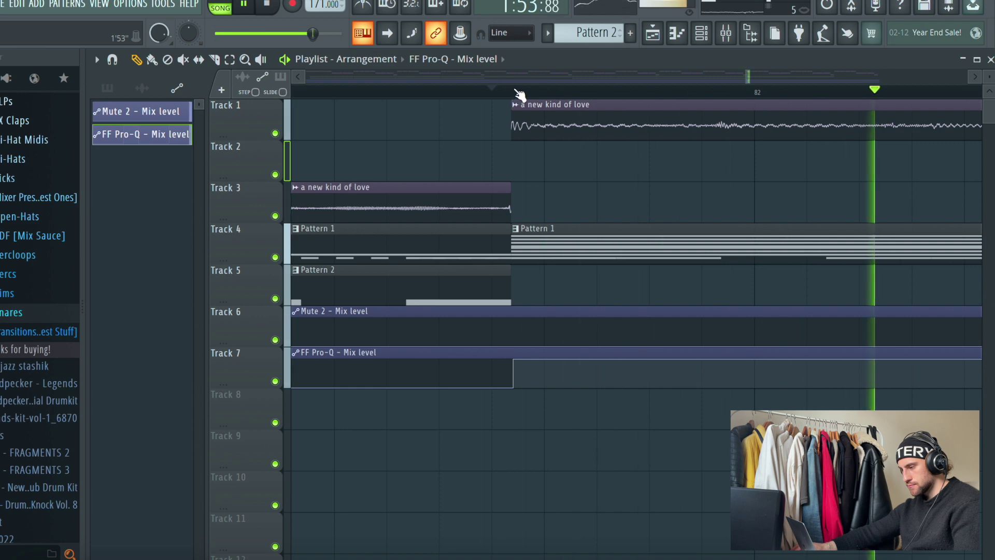
# Step: Drop the FF Pro-Q automation to zero at the section change after bar 97 and keep it there until the clip's end
pyautogui.scroll(-10, 520, 93)
pyautogui.scroll(5, 932, 94)
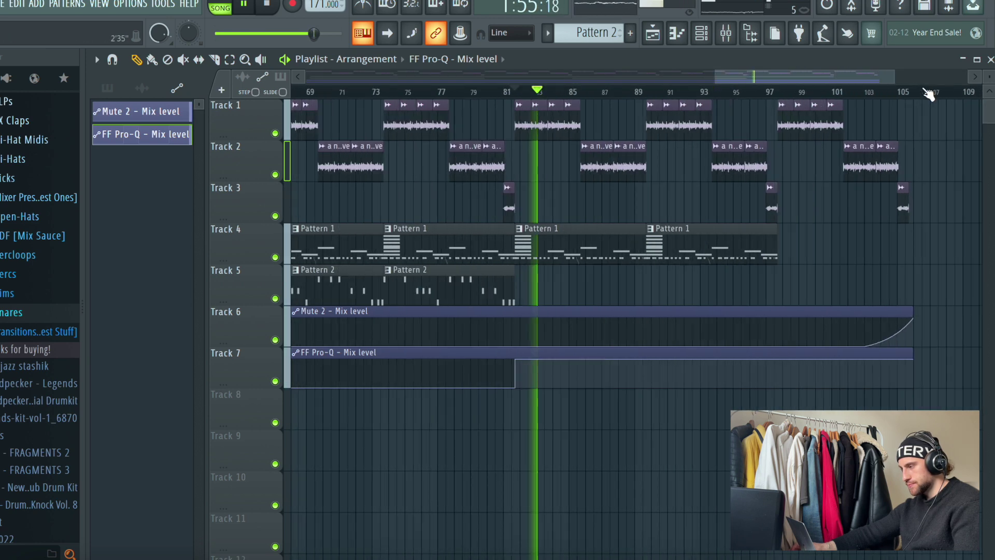
pyautogui.scroll(5, 644, 96)
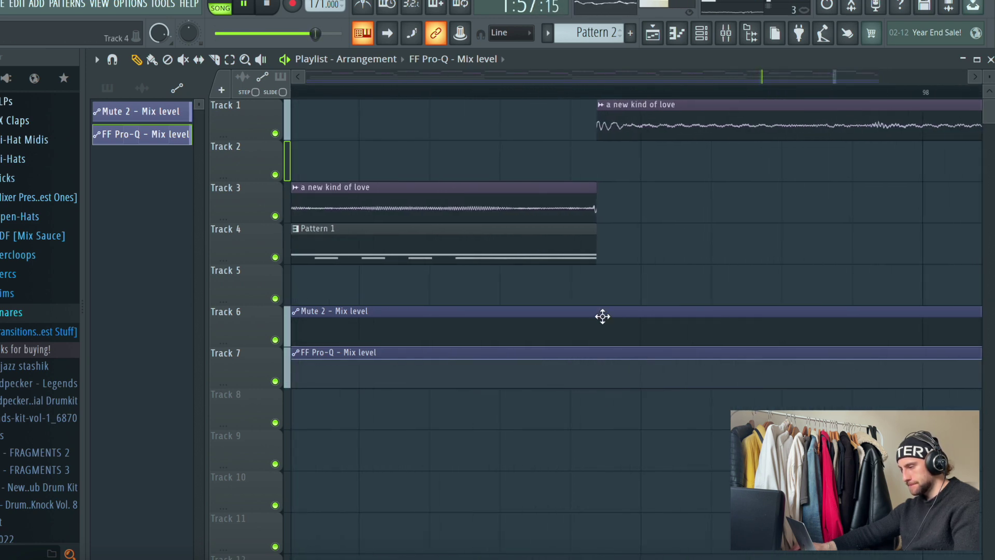
pyautogui.moveTo(606, 355); pyautogui.dragTo(605, 386)
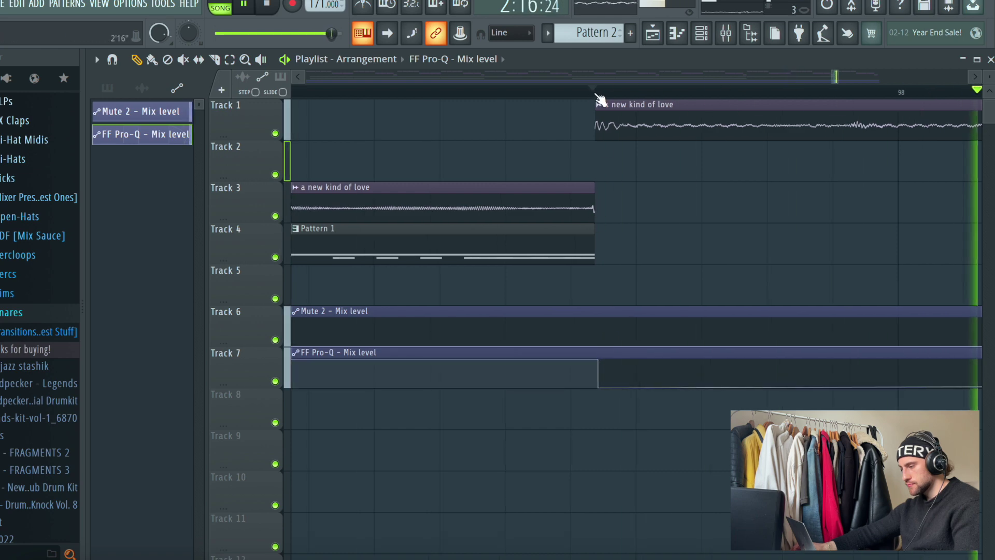
pyautogui.scroll(-5, 602, 99)
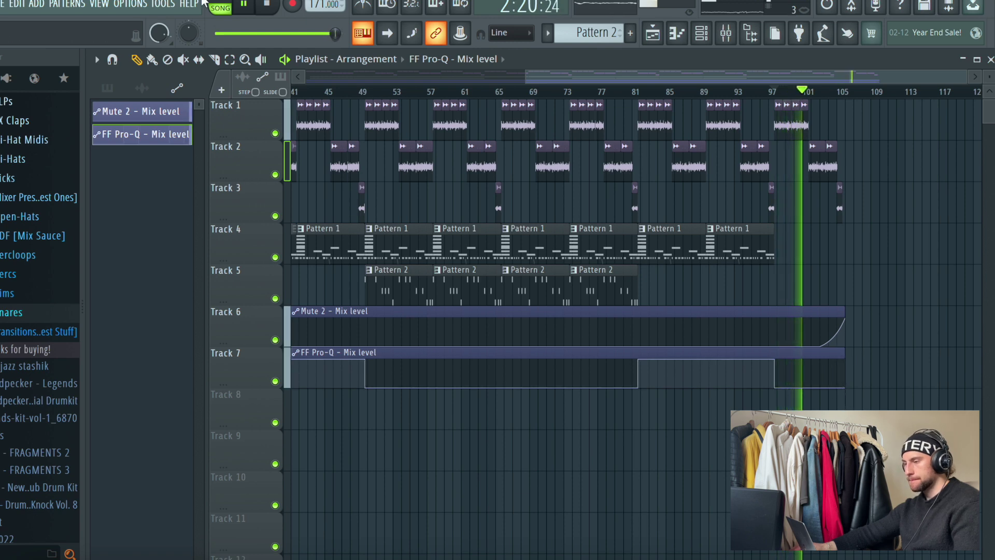
# Step: Save the project
pyautogui.scroll(-4, 436, 90)
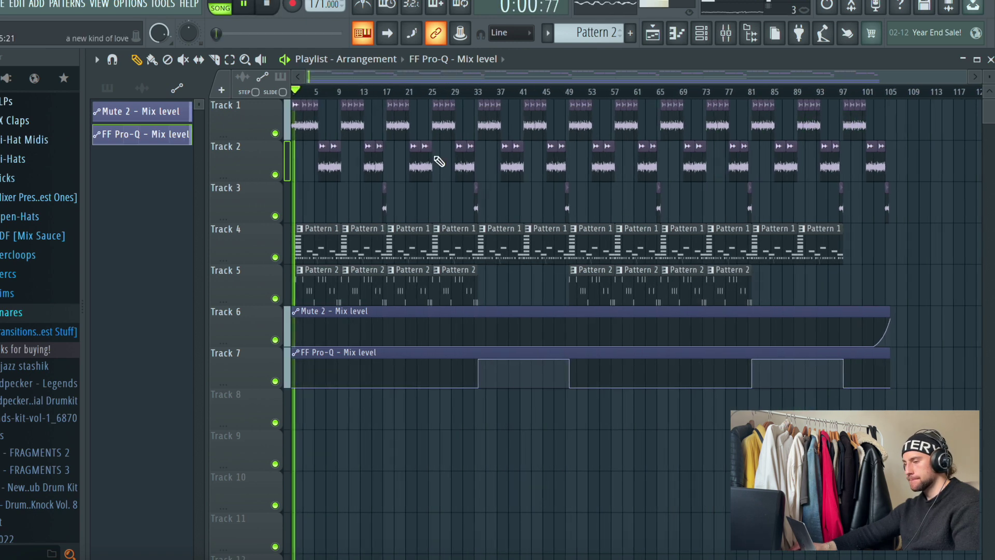
pyautogui.click(2, 4)
pyautogui.click(36, 74)
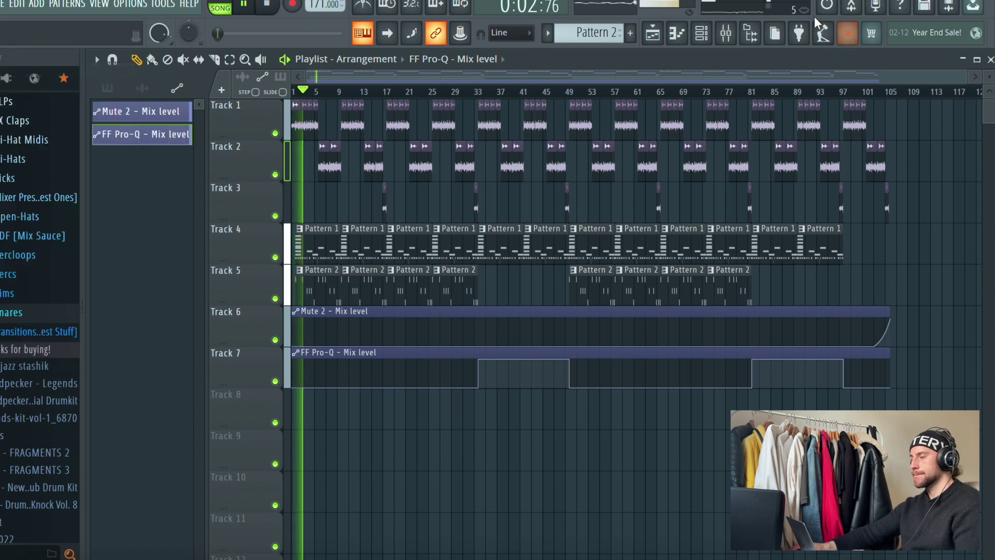